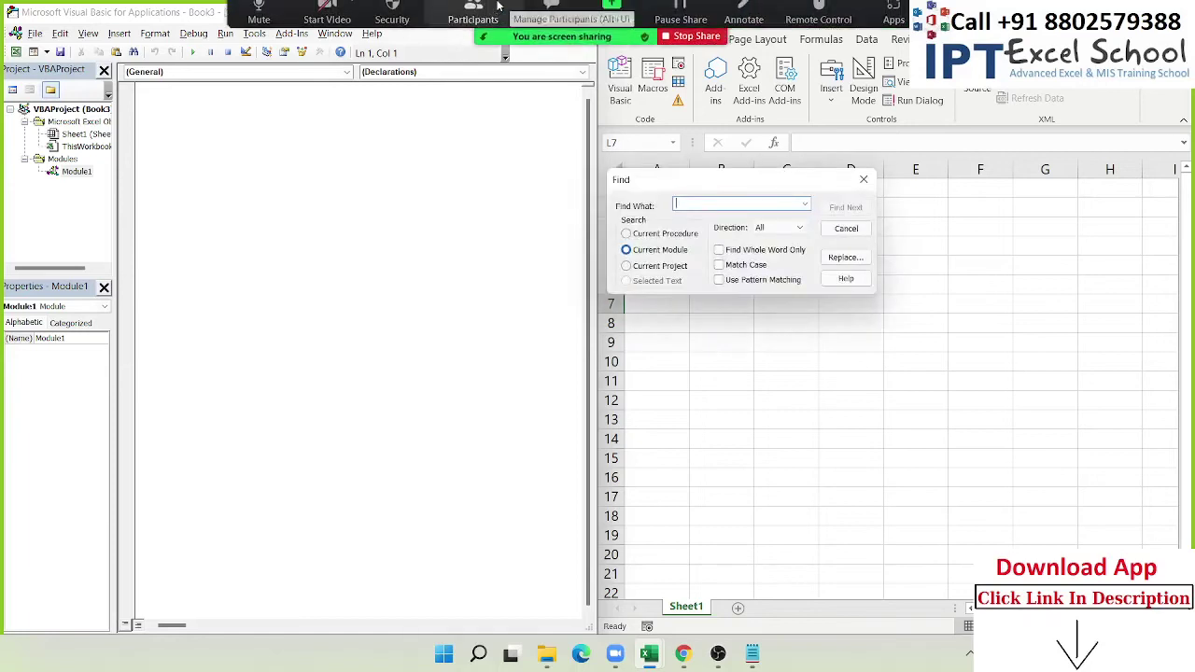
Close the VBA Find dialog, the Zoom participants list and the recording notice
{"action": "left_click", "coordinate": [869, 179]}
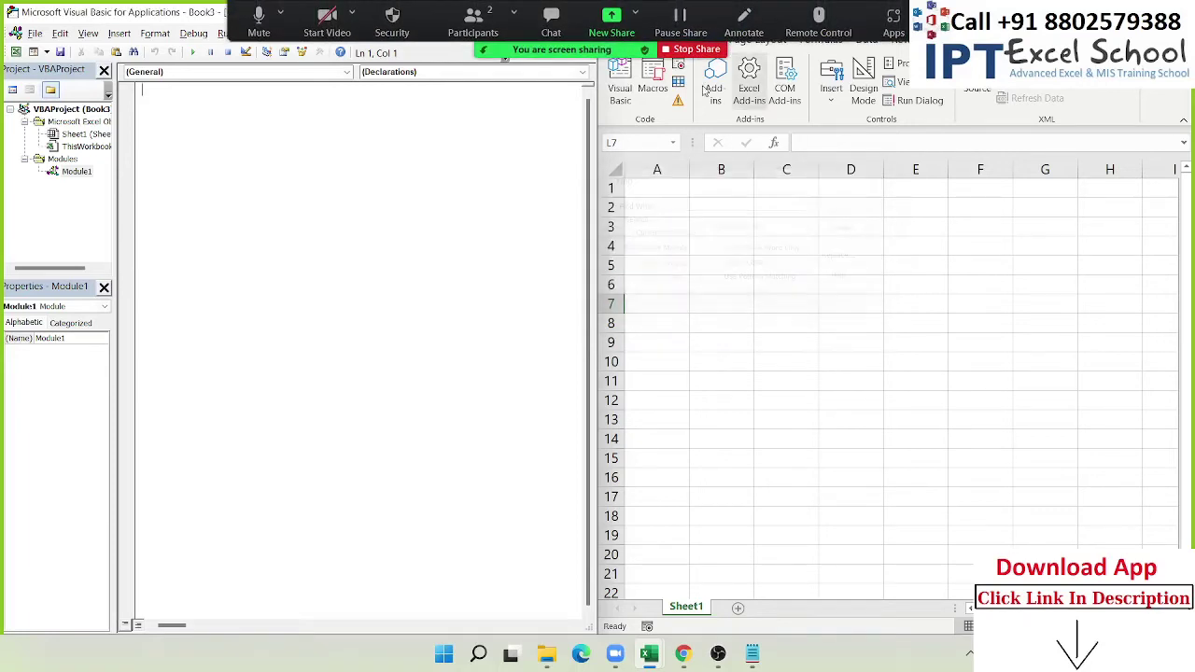
{"action": "left_click", "coordinate": [473, 20]}
{"action": "left_click", "coordinate": [720, 262]}
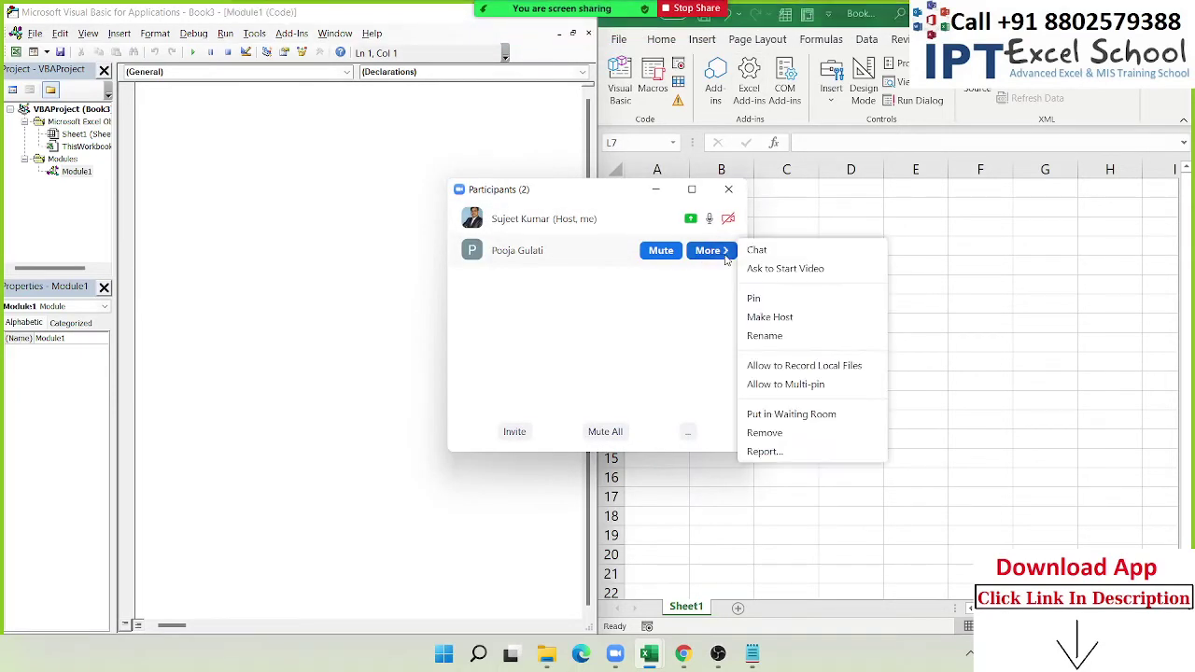
{"action": "left_click", "coordinate": [803, 365]}
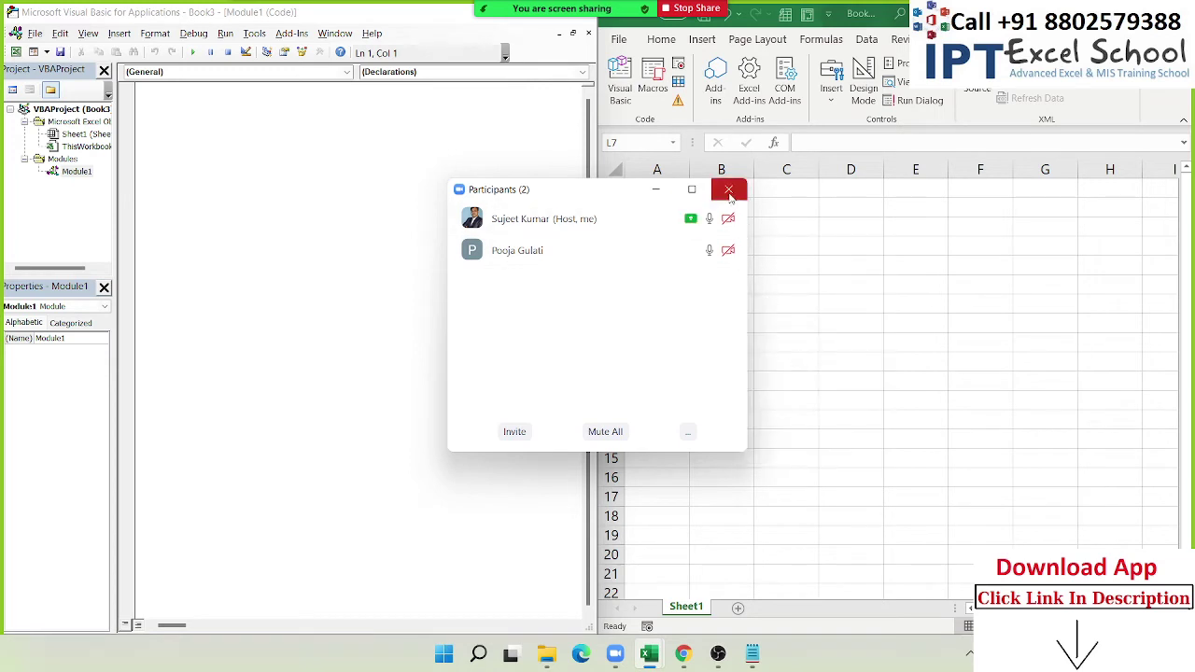
{"action": "left_click", "coordinate": [729, 189]}
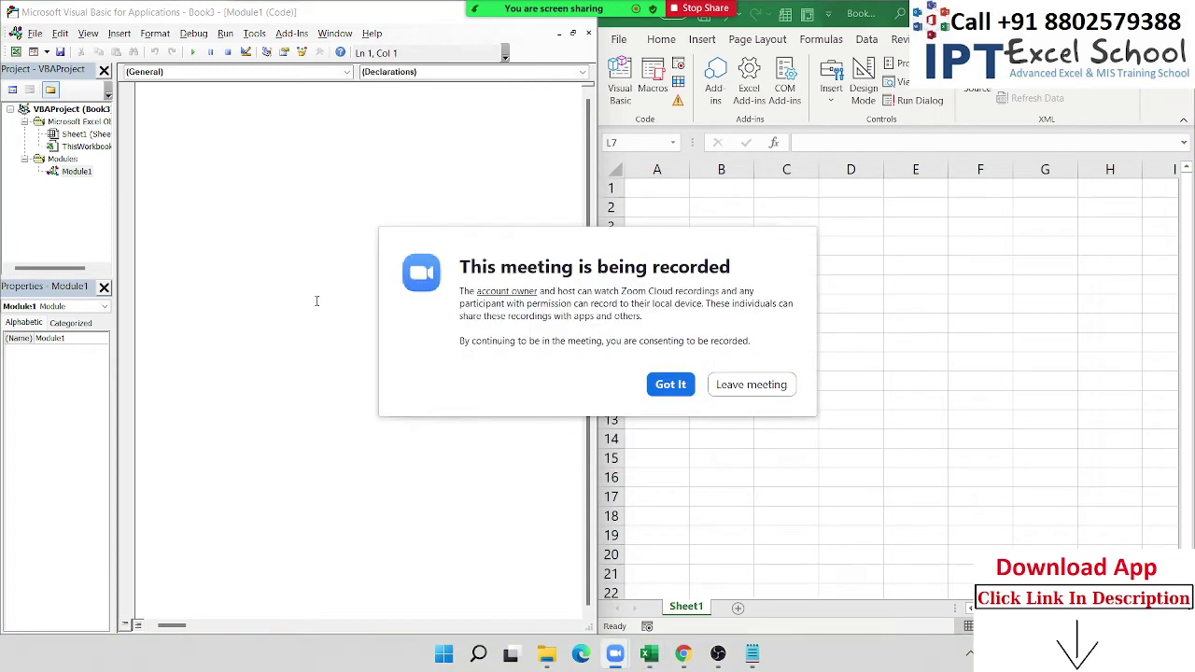
{"action": "left_click", "coordinate": [659, 387]}
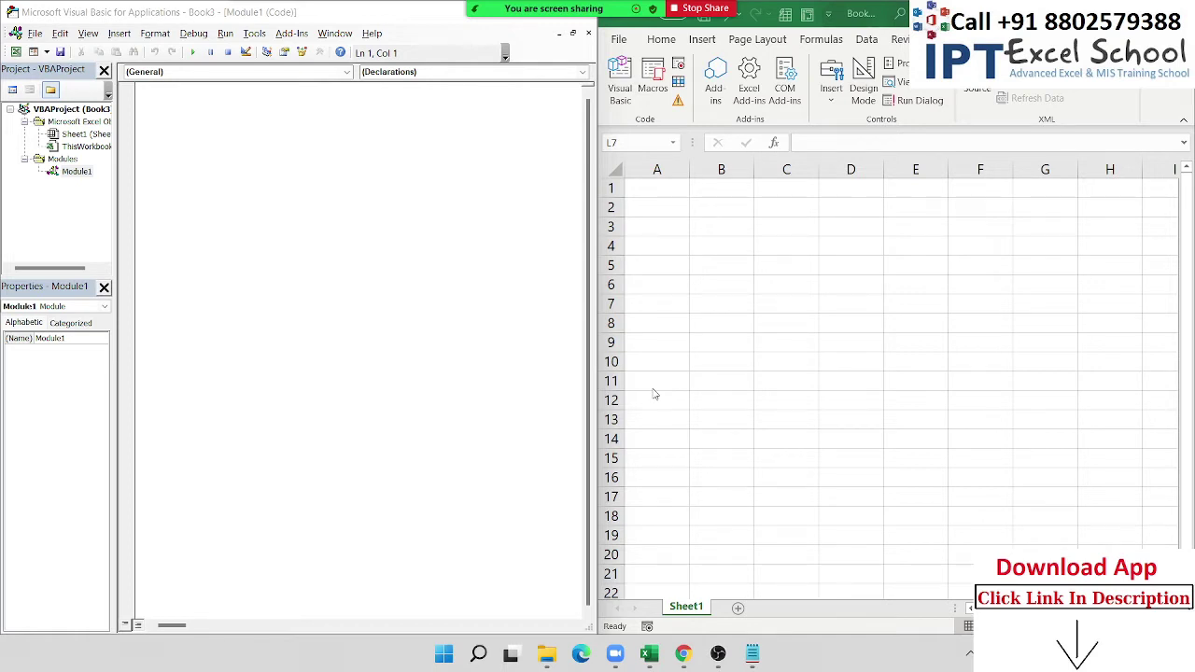
List Application, Workbooks, Sheets and Range on separate lines in Module1
{"action": "left_click", "coordinate": [232, 114]}
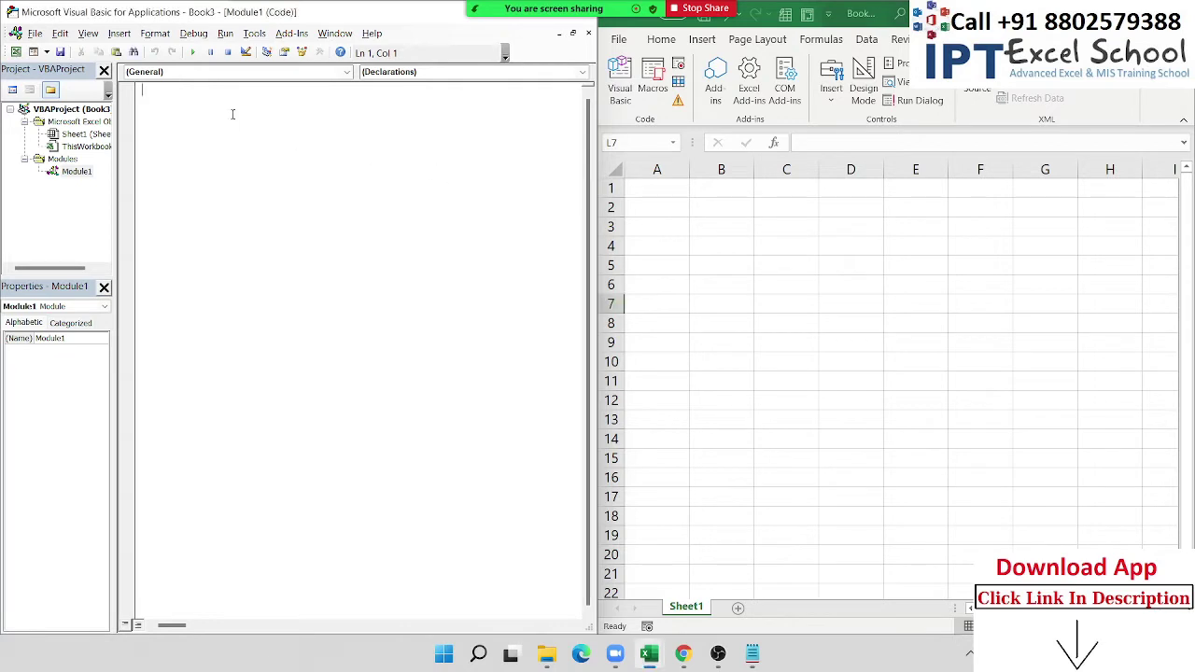
{"action": "type", "text": "appl"}
{"action": "type", "text": "icatio"}
{"action": "type", "text": "n"}
{"action": "key", "text": "Return"}
{"action": "type", "text": "workbook"}
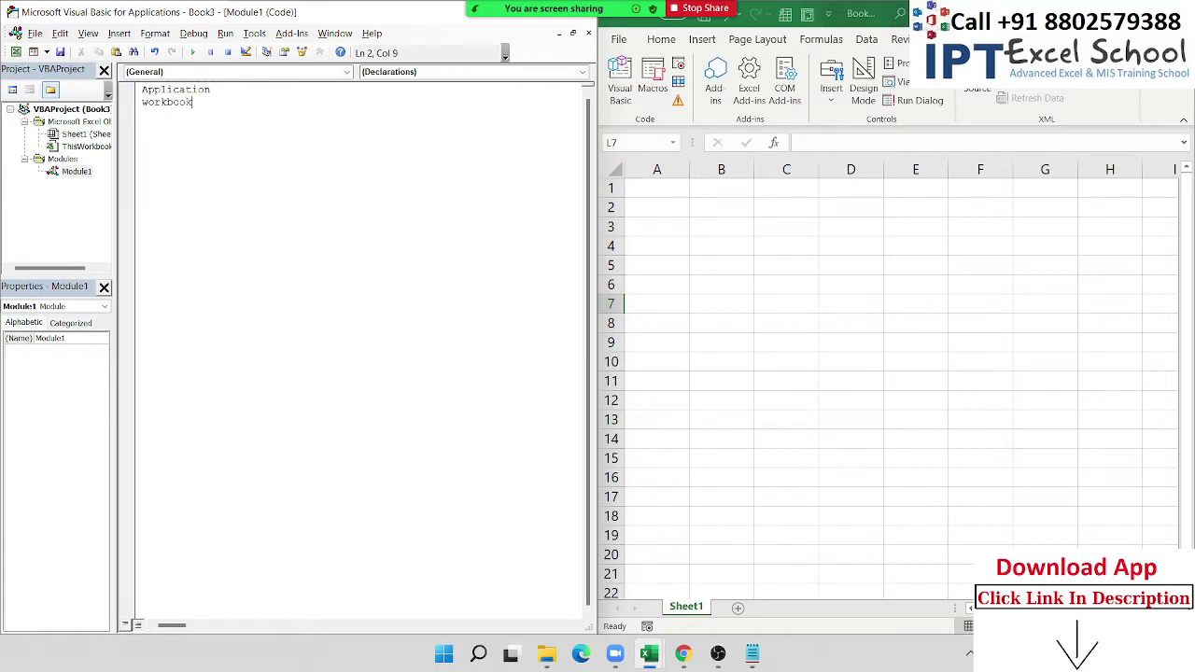
{"action": "type", "text": "s"}
{"action": "key", "text": "Return"}
{"action": "type", "text": "shee"}
{"action": "type", "text": "ts"}
{"action": "key", "text": "Return"}
{"action": "type", "text": "range"}
{"action": "key", "text": "Return"}
Delete the four object-level lines and start typing 'sub rr()'
{"action": "key", "text": "Up"}
{"action": "key", "text": "Up"}
{"action": "key", "text": "Up"}
{"action": "key", "text": "shift+Down"}
{"action": "key", "text": "shift+Down"}
{"action": "key", "text": "shift+Down"}
{"action": "key", "text": "shift+Down"}
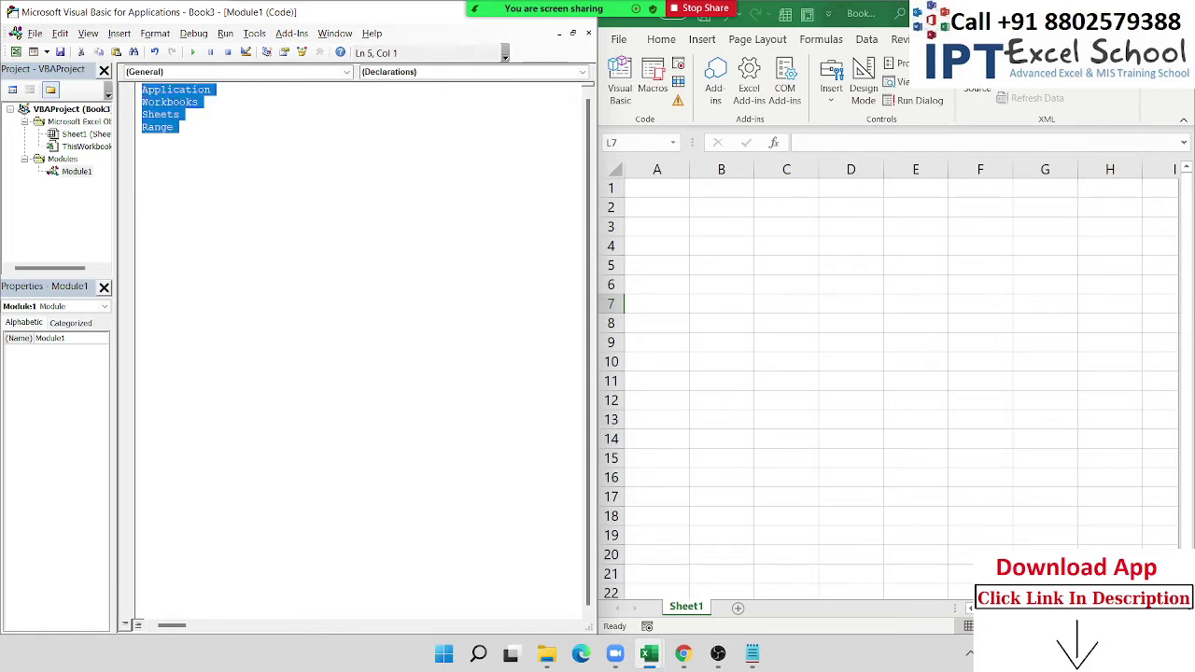
{"action": "key", "text": "ctrl+Home"}
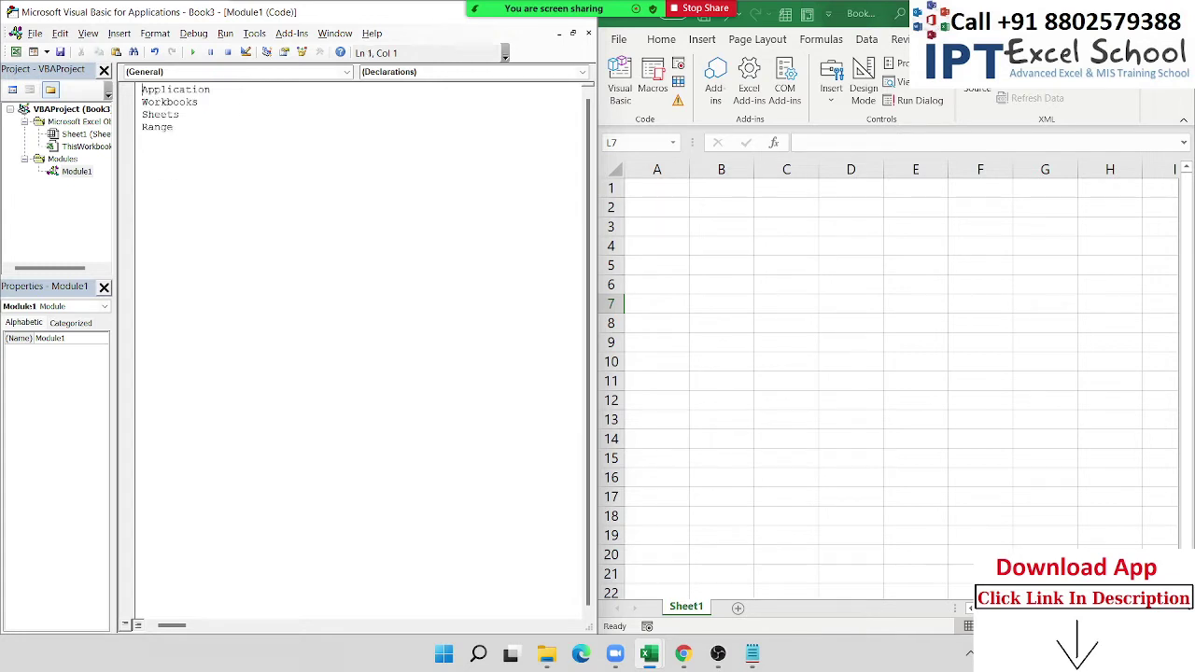
{"action": "key", "text": "shift+Down"}
{"action": "key", "text": "Delete"}
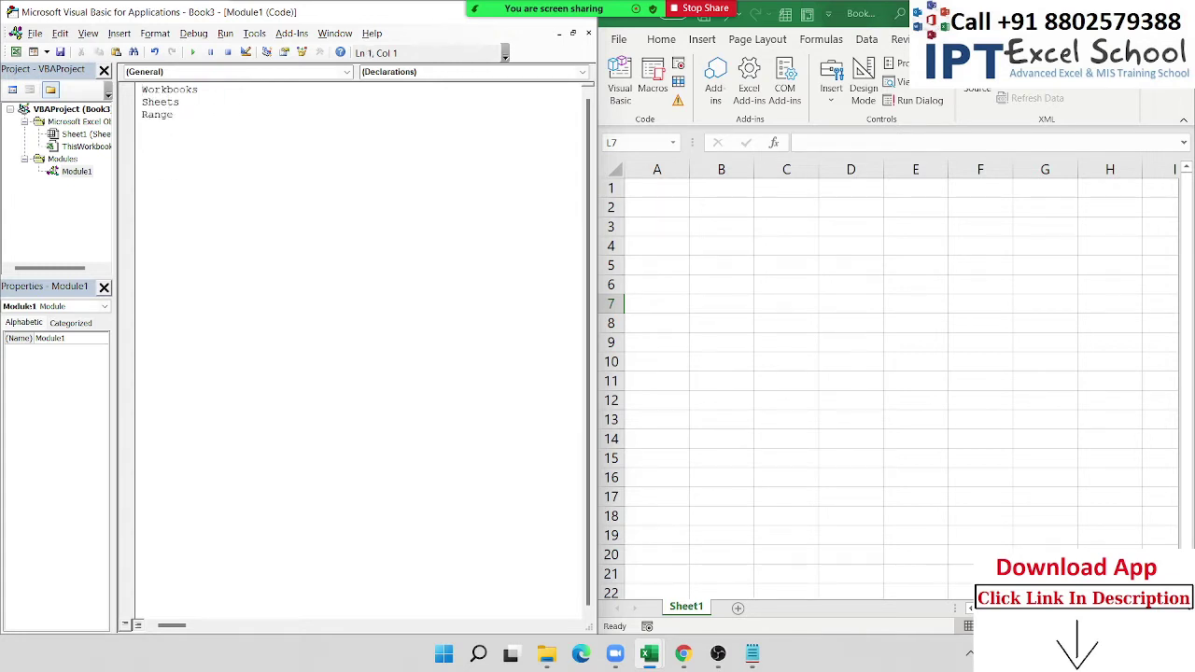
{"action": "key", "text": "shift+Down"}
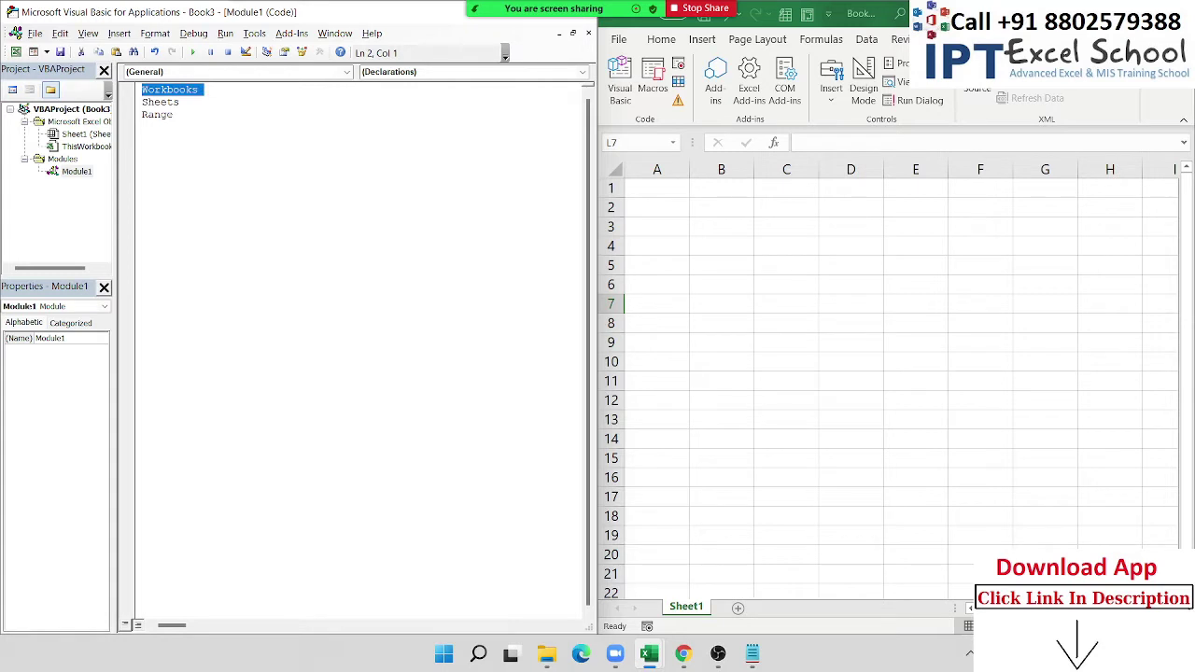
{"action": "key", "text": "Delete"}
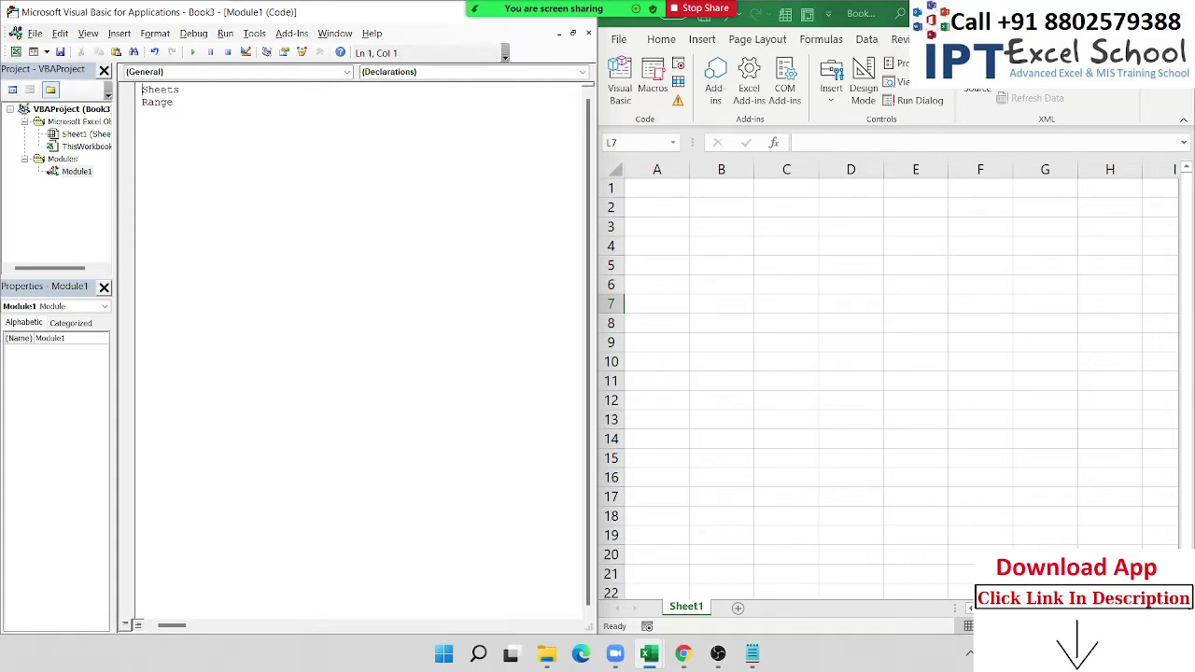
{"action": "key", "text": "shift+Down"}
{"action": "key", "text": "shift+Down"}
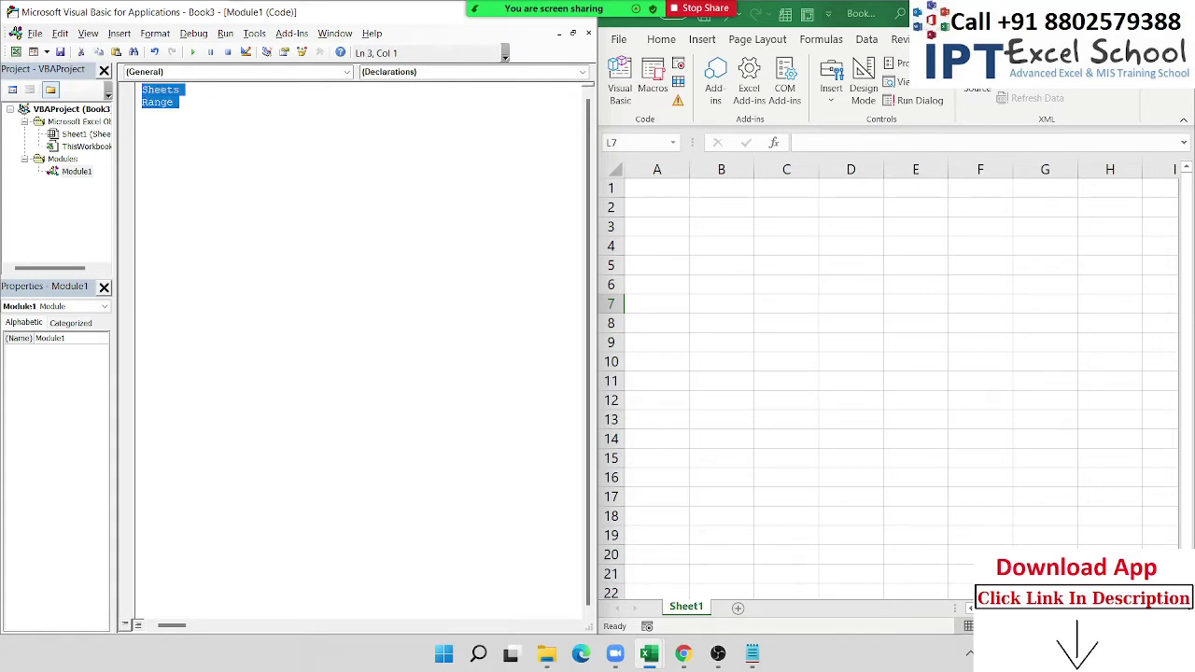
{"action": "key", "text": "Delete"}
{"action": "type", "text": "sub "}
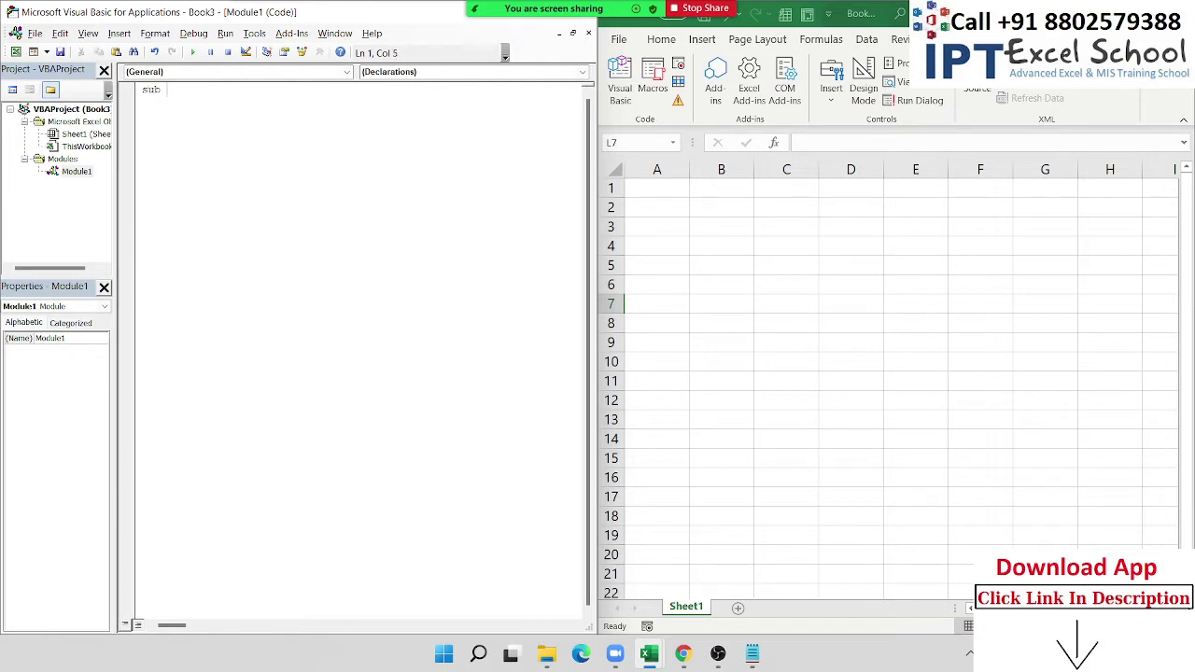
{"action": "type", "text": "rr("}
{"action": "type", "text": ")"}
Complete Sub rr() with End Sub, then add Sheet2 and Sheet3 to the workbook
{"action": "key", "text": "Return"}
{"action": "key", "text": "Return"}
{"action": "key", "text": "Return"}
{"action": "key", "text": "Return"}
{"action": "left_click", "coordinate": [142, 127]}
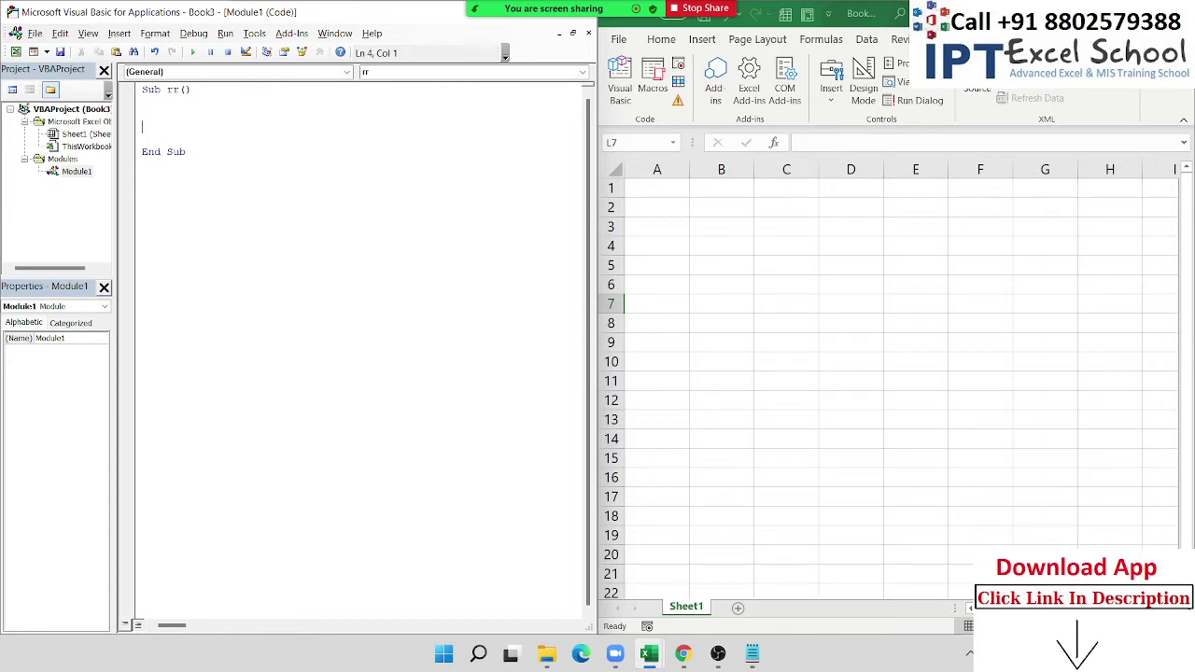
{"action": "left_click", "coordinate": [738, 608]}
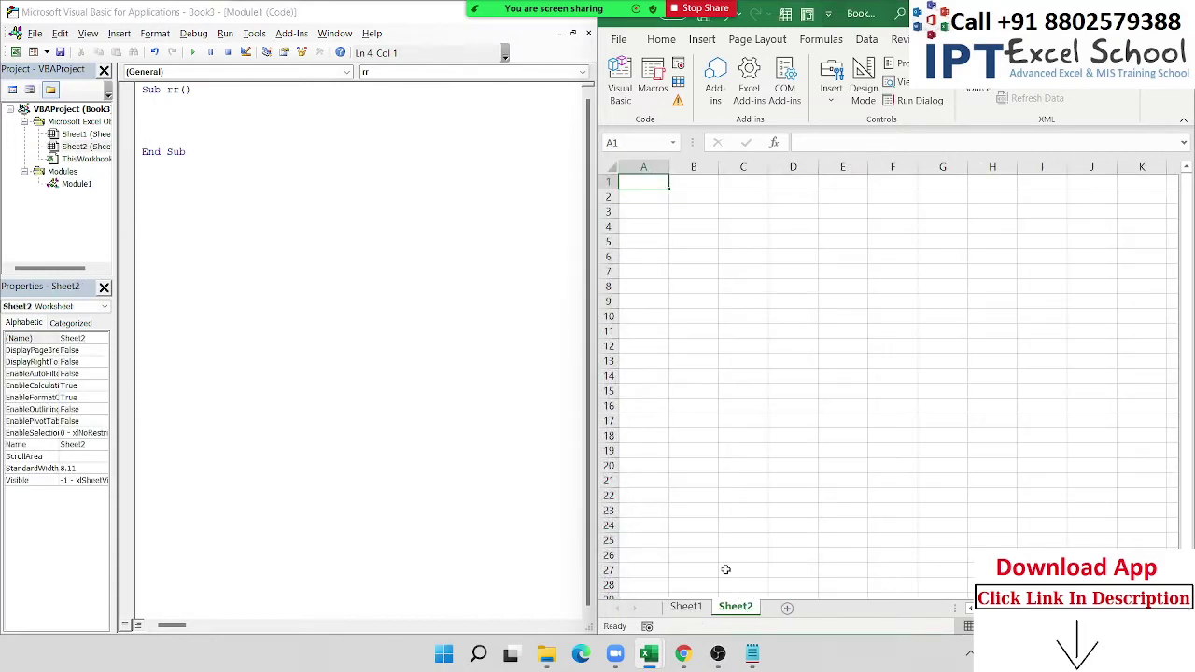
{"action": "left_click", "coordinate": [787, 608]}
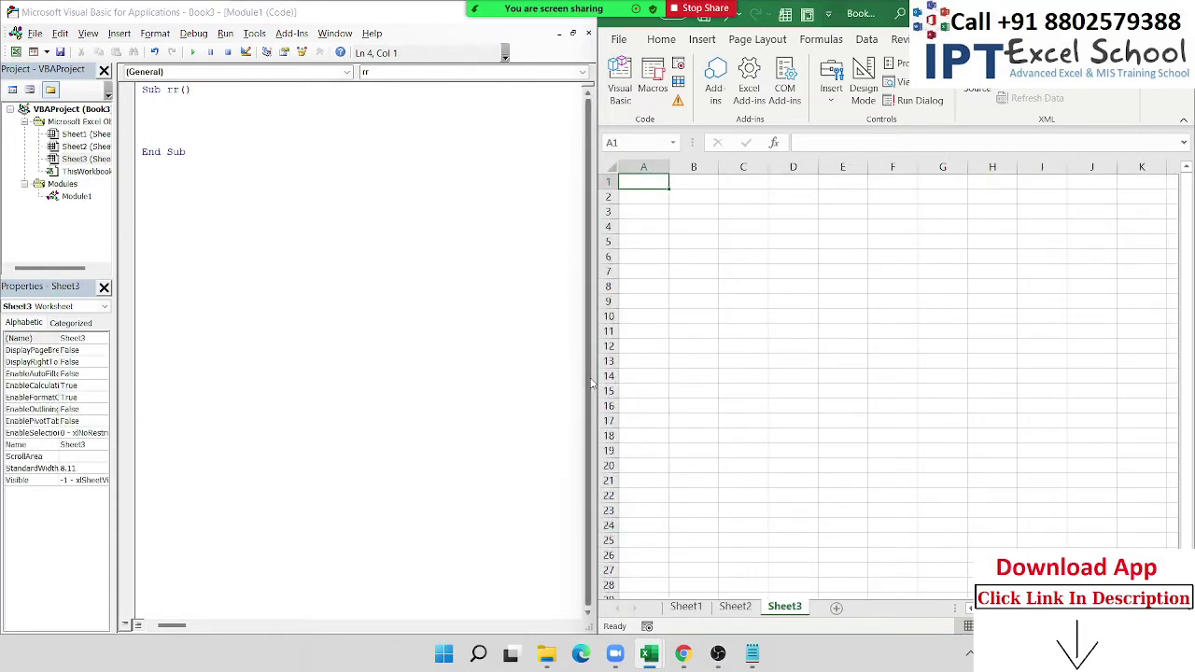
Resize the code editor, Excel and side panes, then select Sheet1 in the Project Explorer
{"action": "left_click_drag", "start_coordinate": [643, 372], "coordinate": [859, 397]}
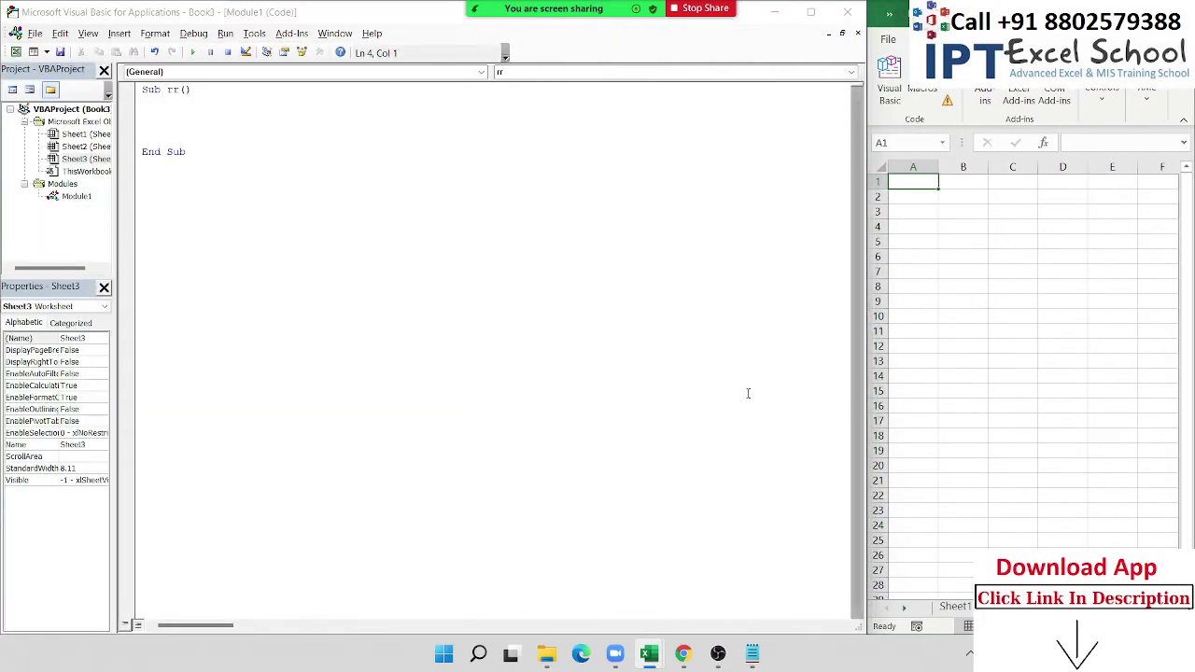
{"action": "left_click_drag", "start_coordinate": [114, 251], "coordinate": [245, 240]}
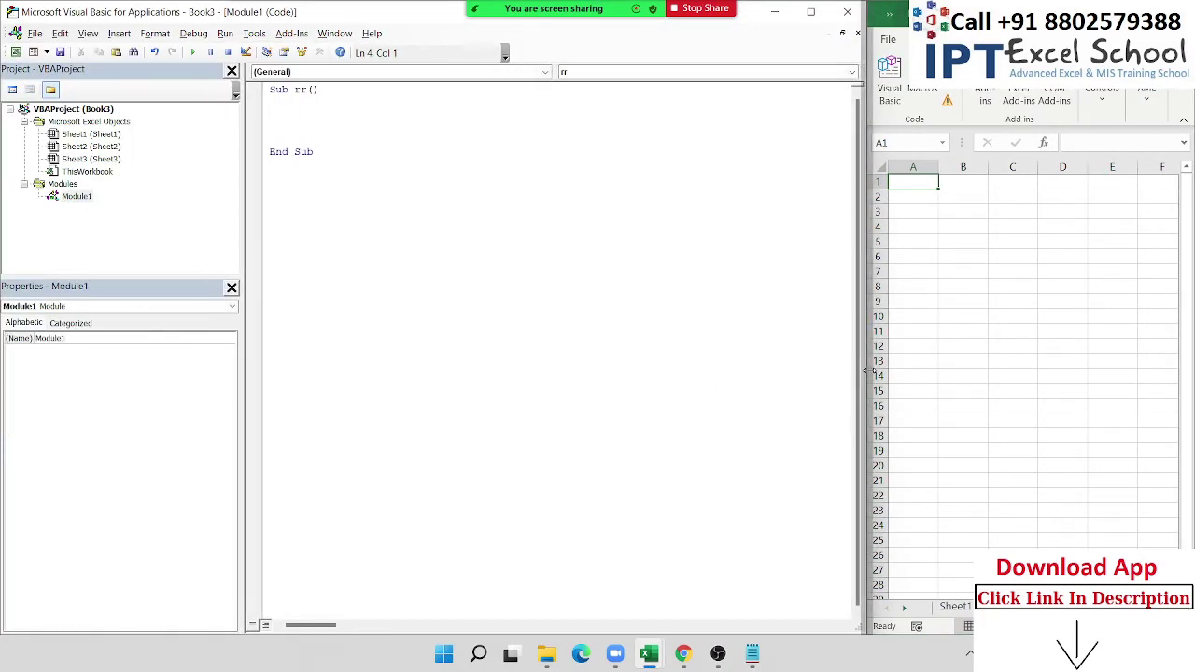
{"action": "left_click", "coordinate": [786, 367]}
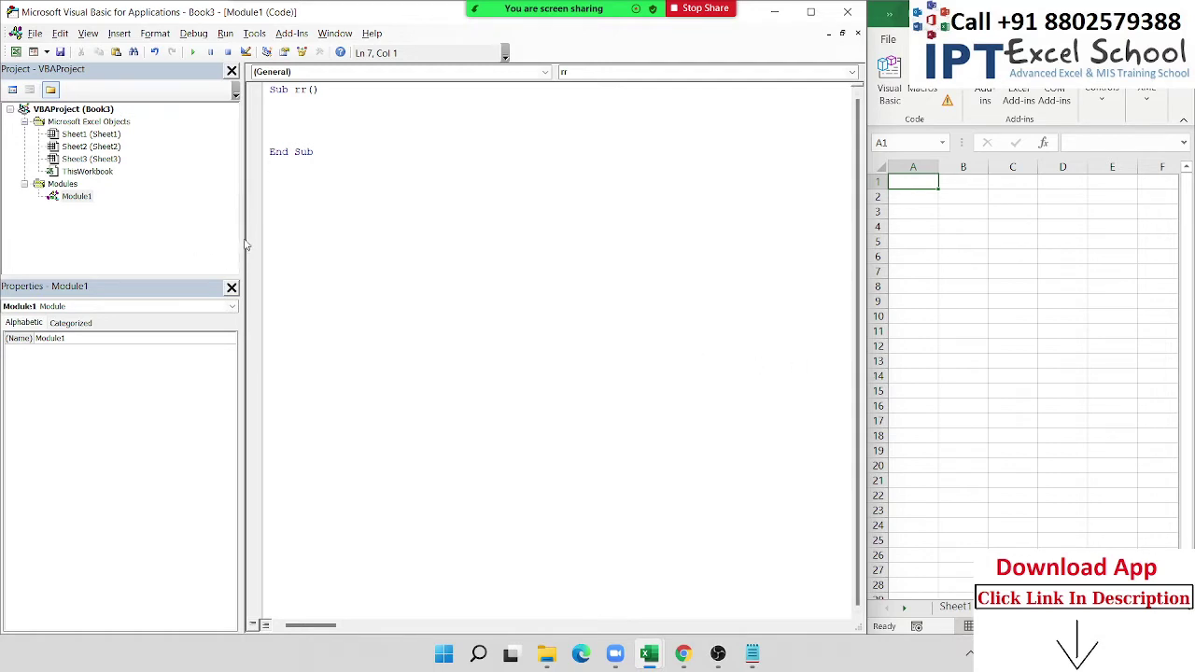
{"action": "left_click_drag", "start_coordinate": [239, 239], "coordinate": [154, 238]}
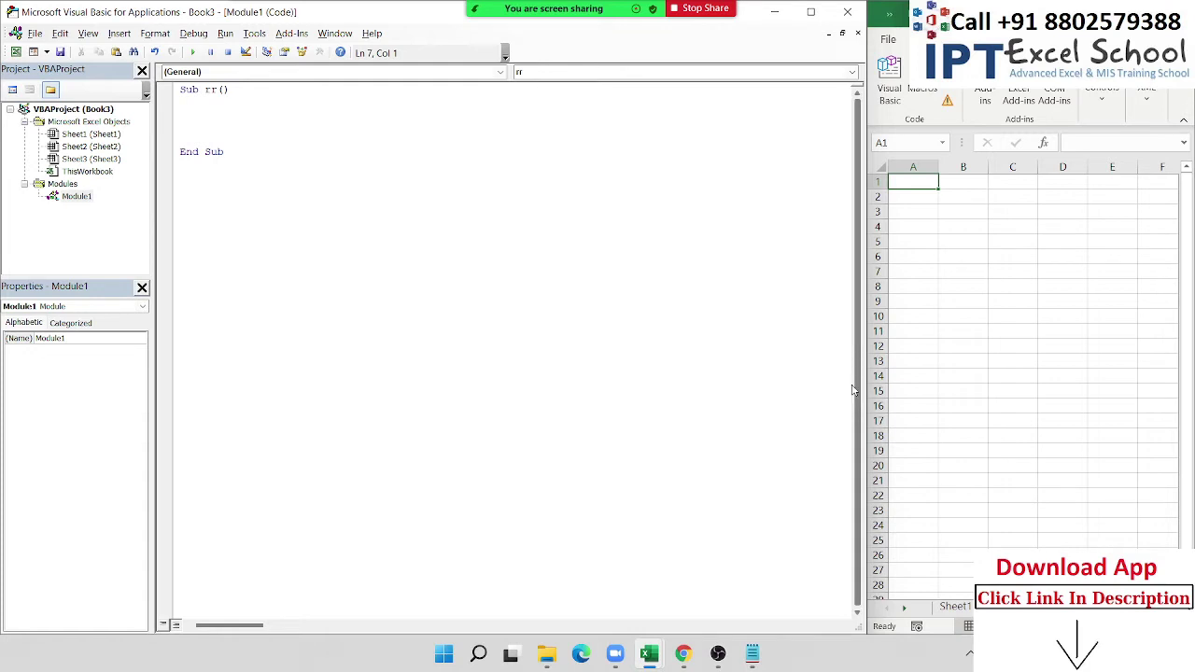
{"action": "left_click_drag", "start_coordinate": [868, 372], "coordinate": [734, 350]}
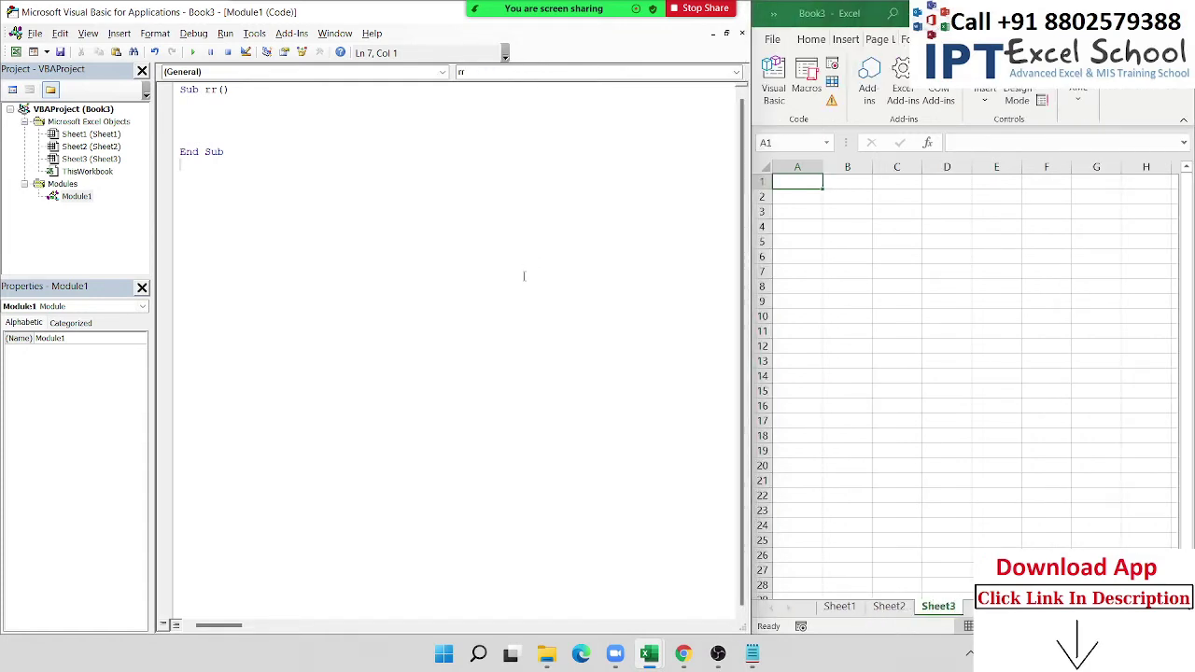
{"action": "left_click", "coordinate": [192, 112]}
{"action": "left_click", "coordinate": [89, 134]}
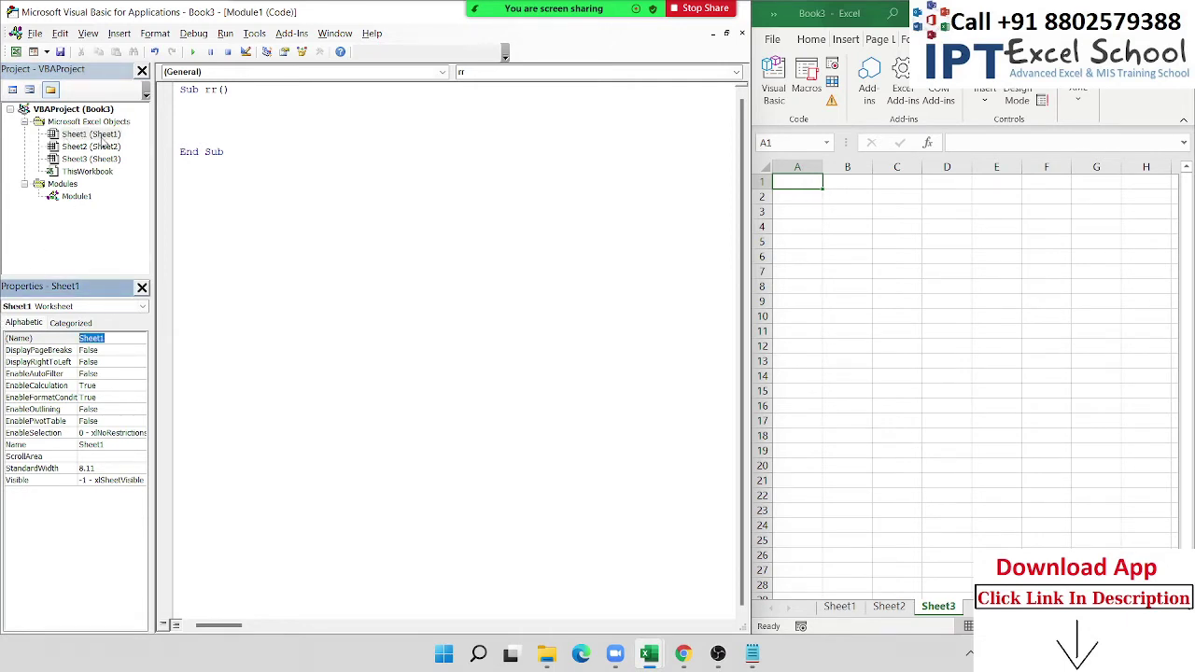
Rename the Sheet1 tab to 'Jan' and return to the VBA editor
{"action": "left_click", "coordinate": [840, 607]}
{"action": "double_click", "coordinate": [846, 605]}
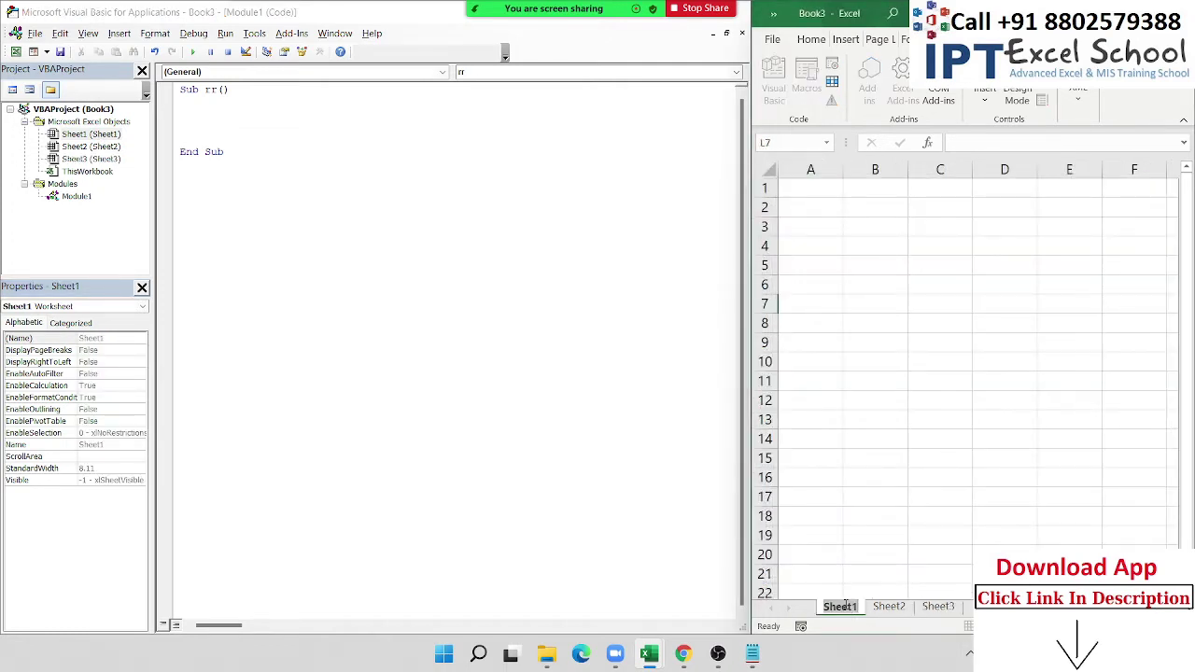
{"action": "type", "text": "J"}
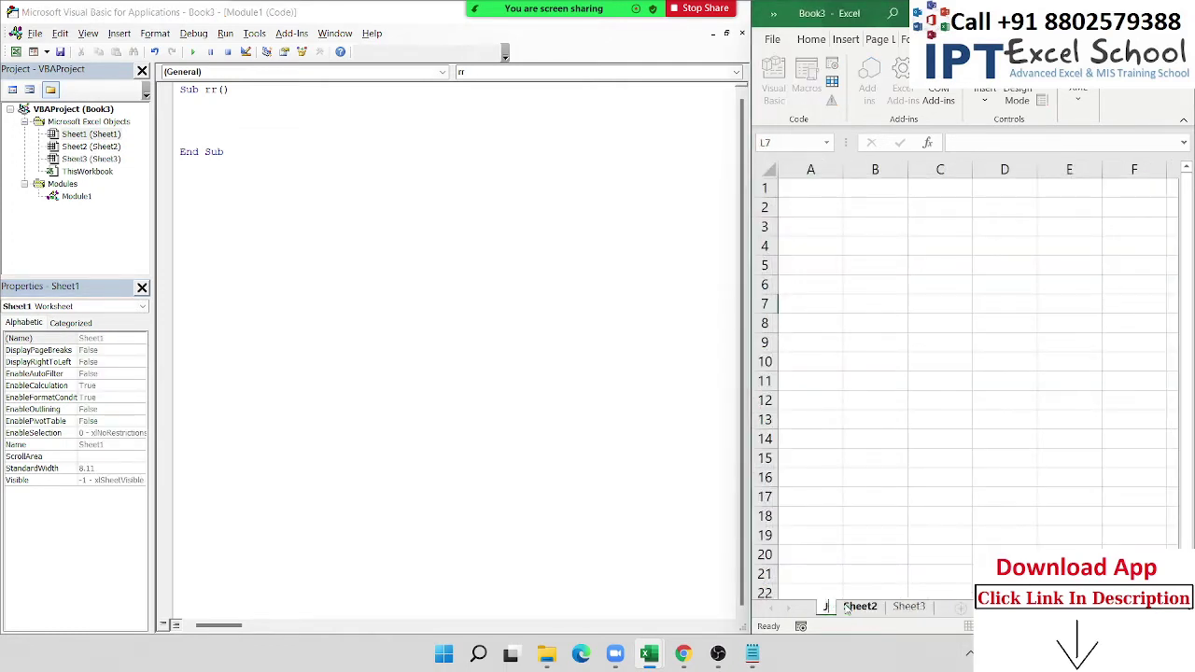
{"action": "type", "text": "An"}
{"action": "key", "text": "BackSpace"}
{"action": "key", "text": "BackSpace"}
{"action": "type", "text": "an"}
{"action": "key", "text": "Return"}
{"action": "left_click", "coordinate": [600, 419]}
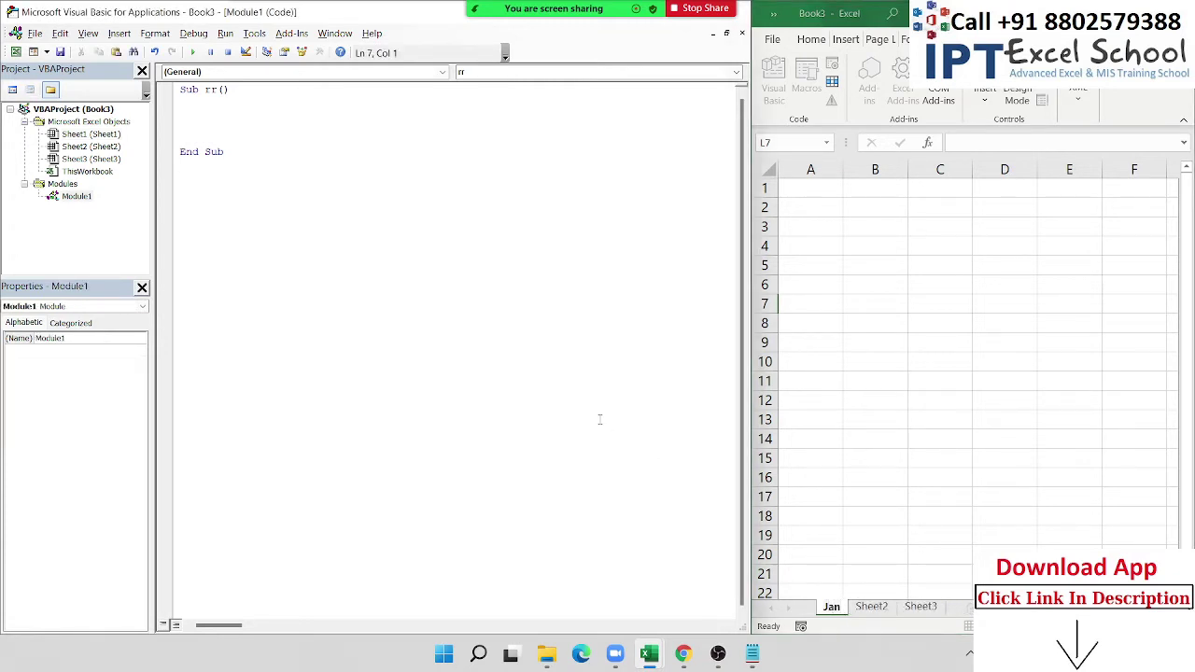
{"action": "left_click", "coordinate": [832, 529]}
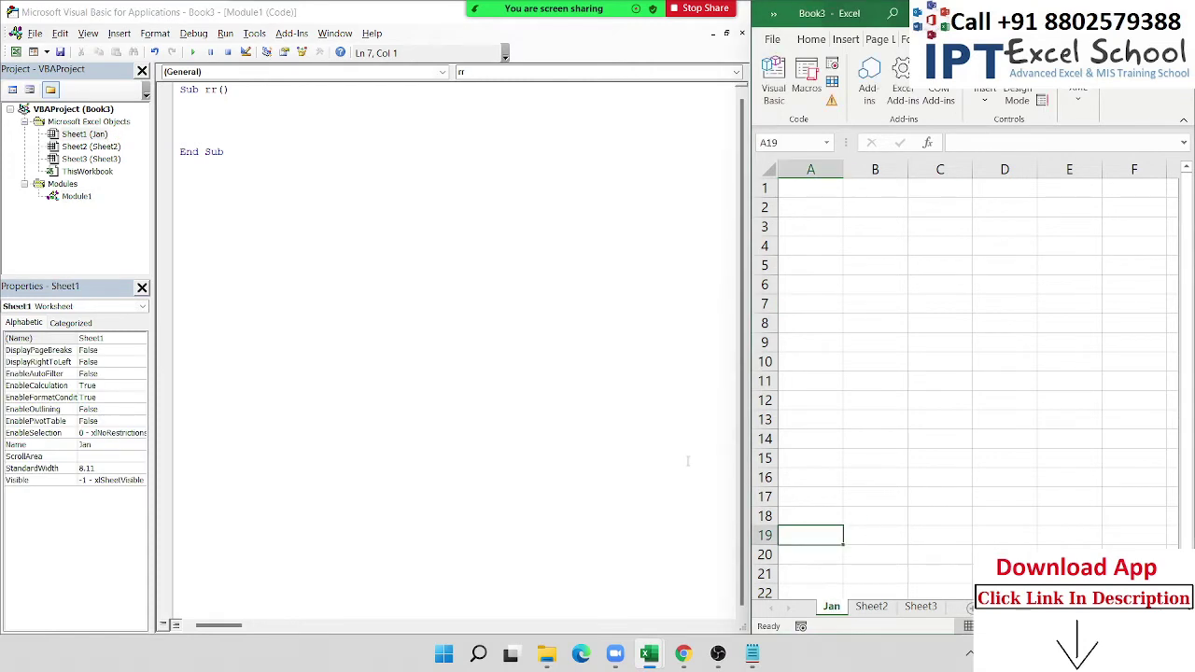
{"action": "left_click", "coordinate": [687, 460]}
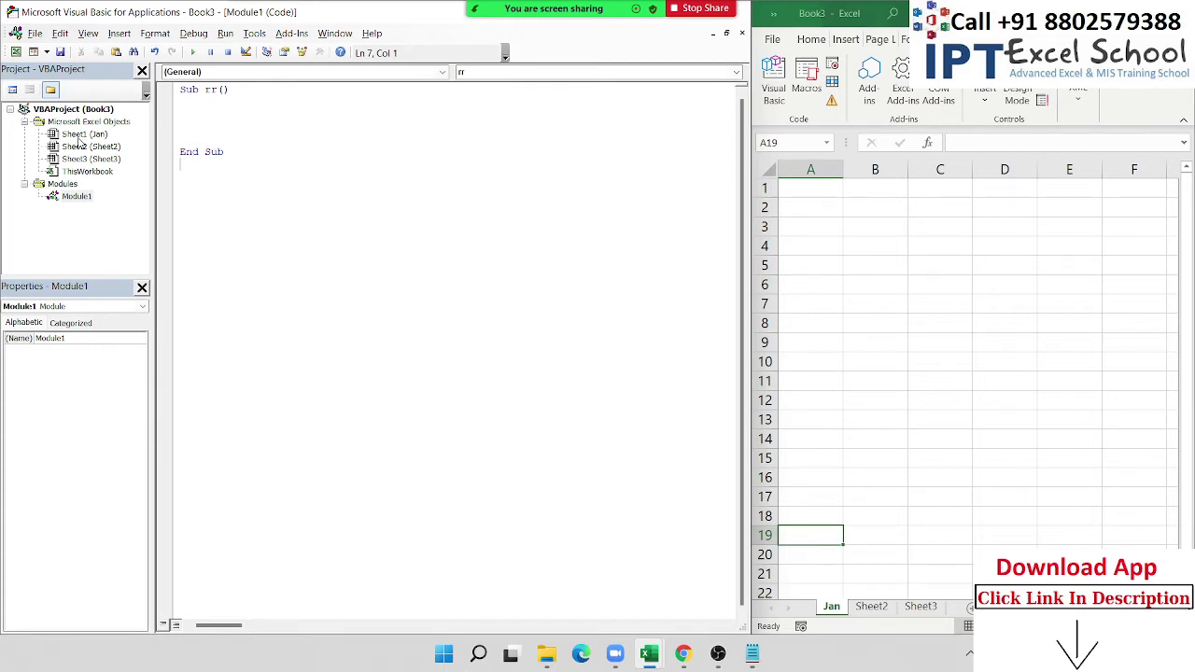
Add Sheet1.Activate as the first line of the rr macro
{"action": "key", "text": "Return"}
{"action": "key", "text": "Return"}
{"action": "key", "text": "Up"}
{"action": "key", "text": "Up"}
{"action": "type", "text": "sh"}
{"action": "type", "text": "eet"}
{"action": "type", "text": "1."}
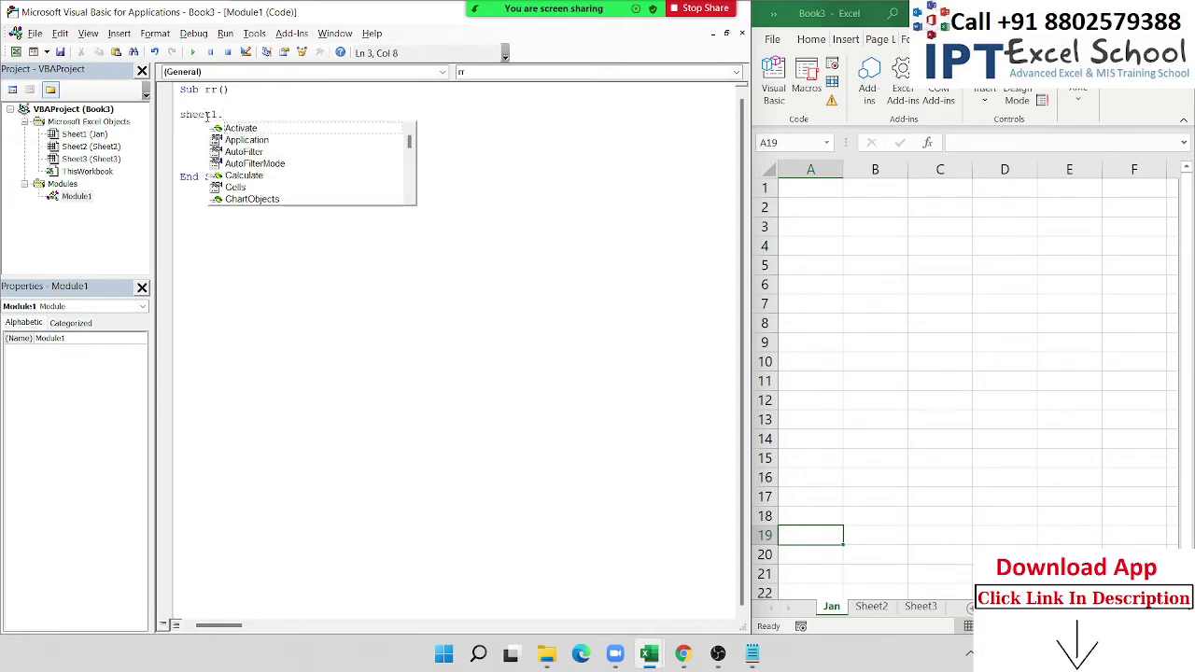
{"action": "key", "text": "Tab"}
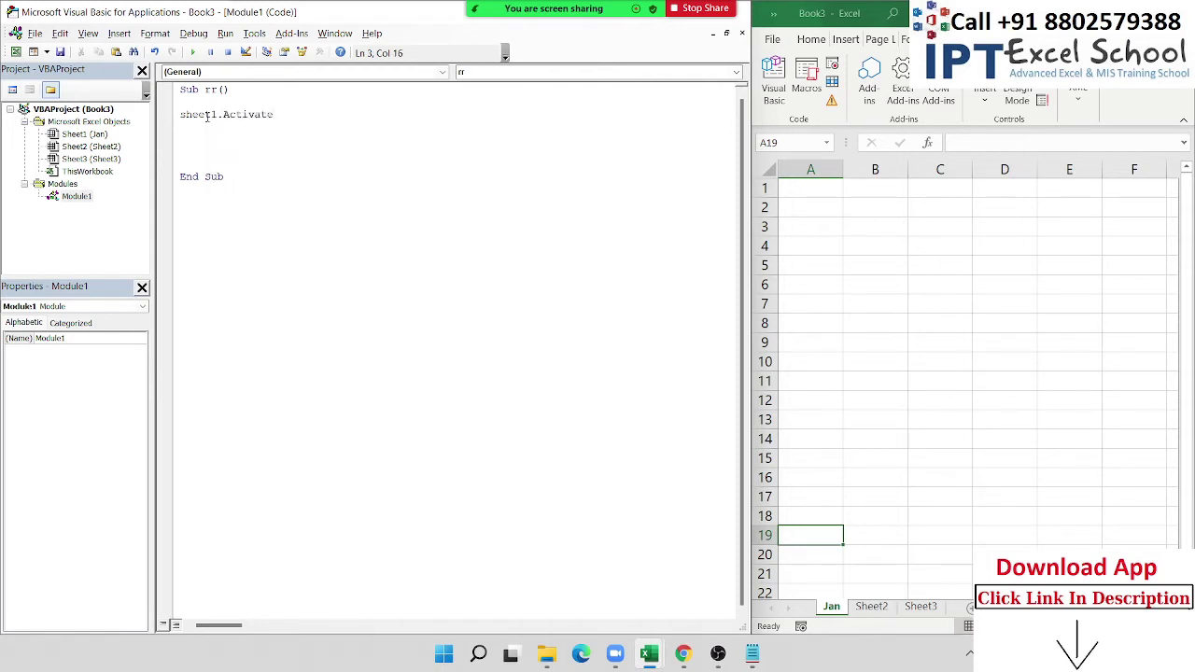
{"action": "key", "text": "Return"}
{"action": "key", "text": "Return"}
Add the lines Sheets("JAN").Select and Sheets(1).Select below it
{"action": "type", "text": "sheets"}
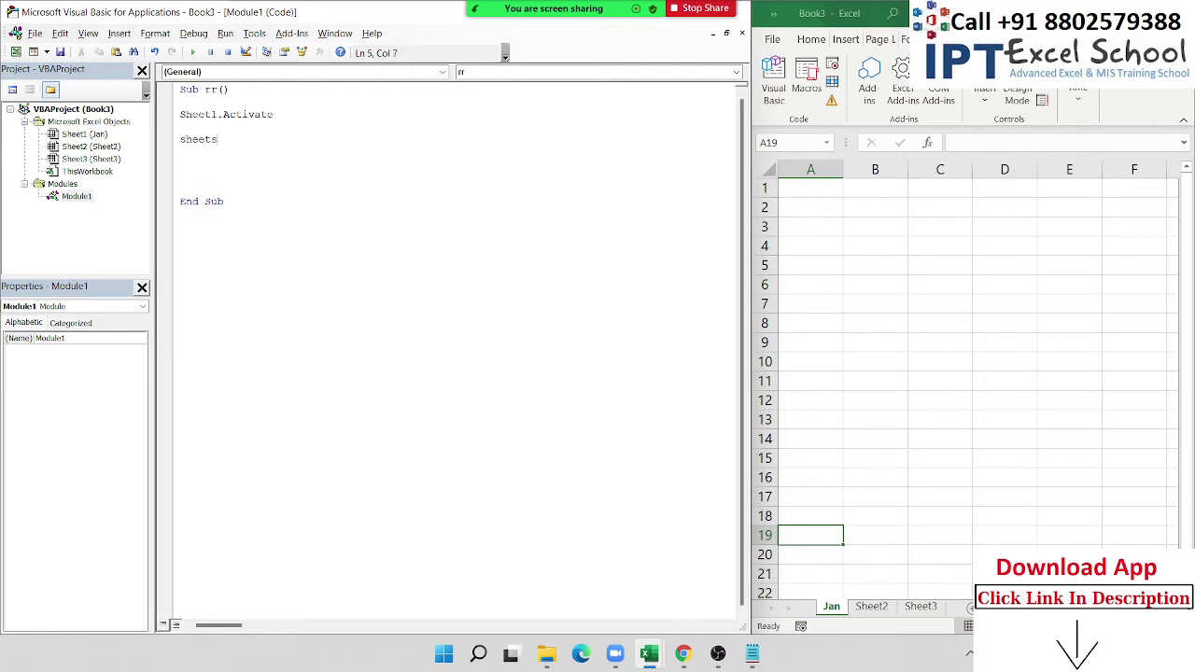
{"action": "type", "text": "("}
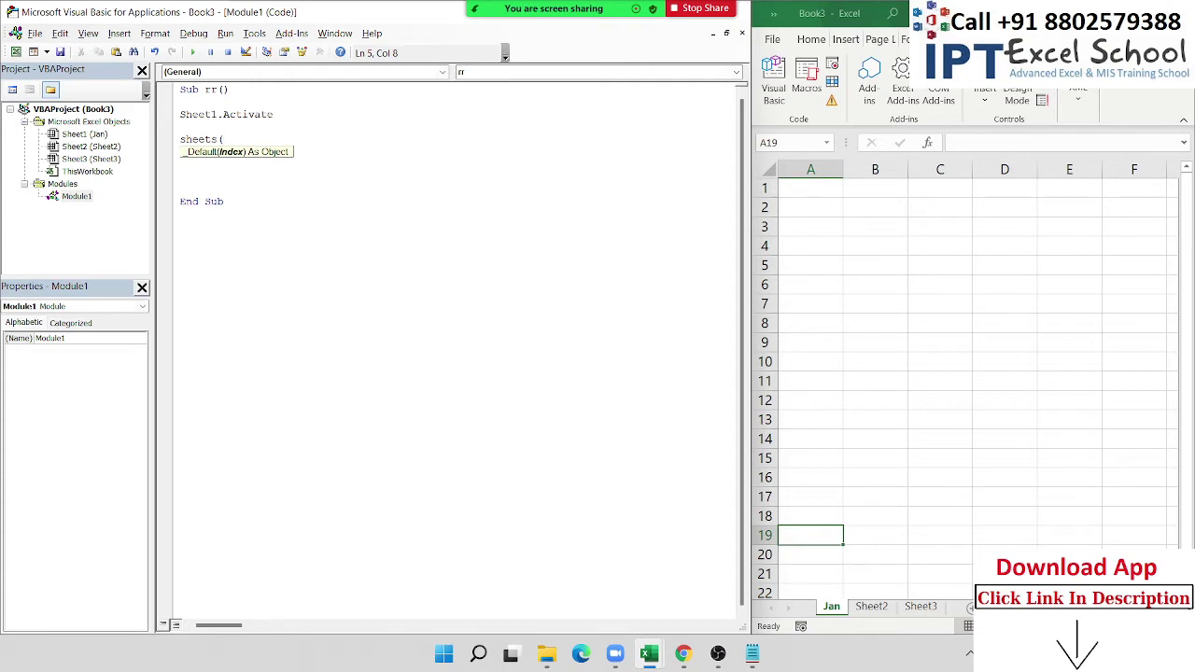
{"action": "type", "text": "\"JAN\""}
{"action": "type", "text": ").sele"}
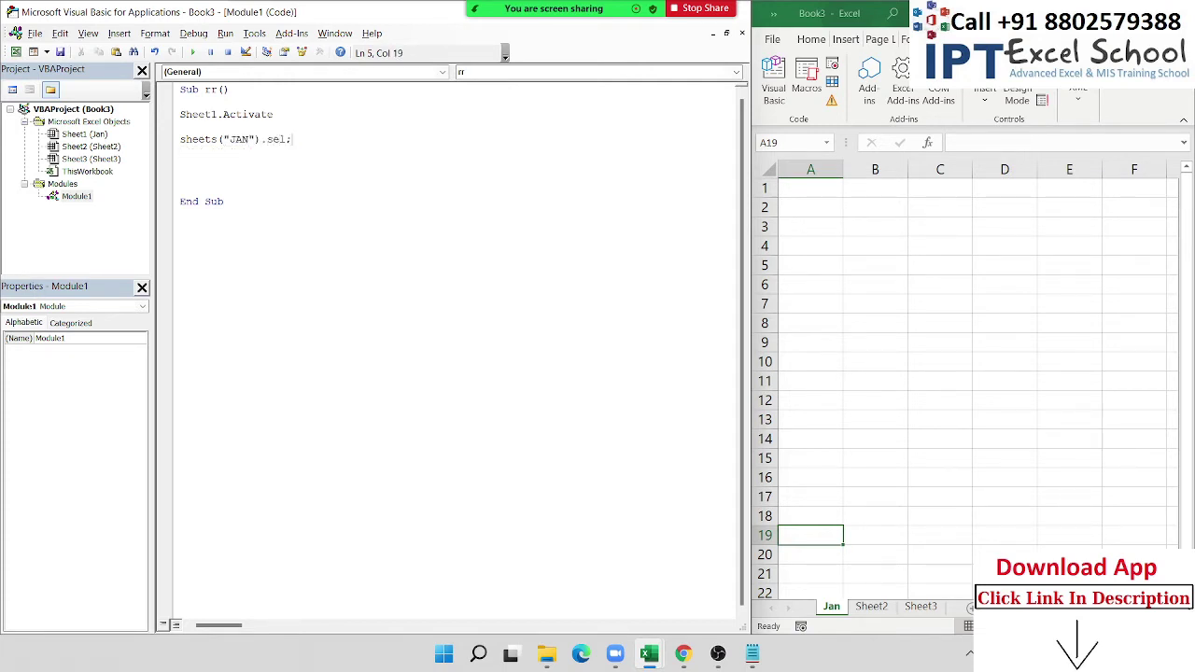
{"action": "type", "text": "ct"}
{"action": "key", "text": "Return"}
{"action": "key", "text": "Return"}
{"action": "key", "text": "Up"}
{"action": "key", "text": "Up"}
{"action": "key", "text": "Up"}
{"action": "left_click", "coordinate": [180, 139]}
{"action": "key", "text": "Down"}
{"action": "key", "text": "Down"}
{"action": "key", "text": "Down"}
{"action": "key", "text": "Down"}
{"action": "key", "text": "Return"}
{"action": "type", "text": "sheets"}
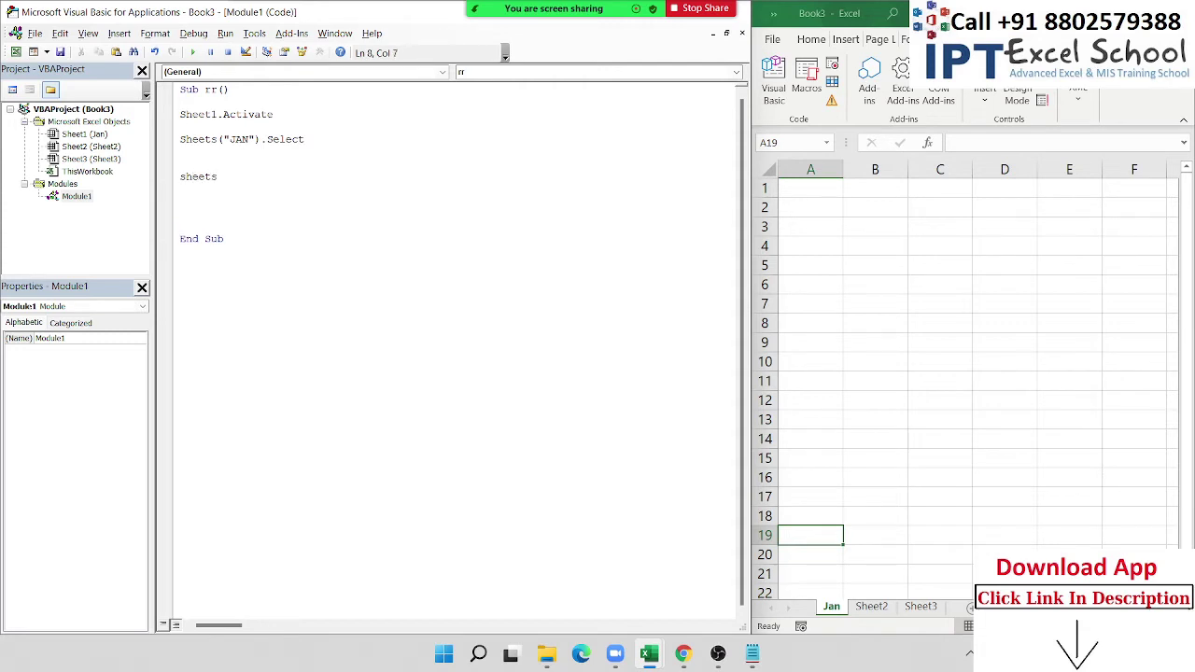
{"action": "type", "text": "("}
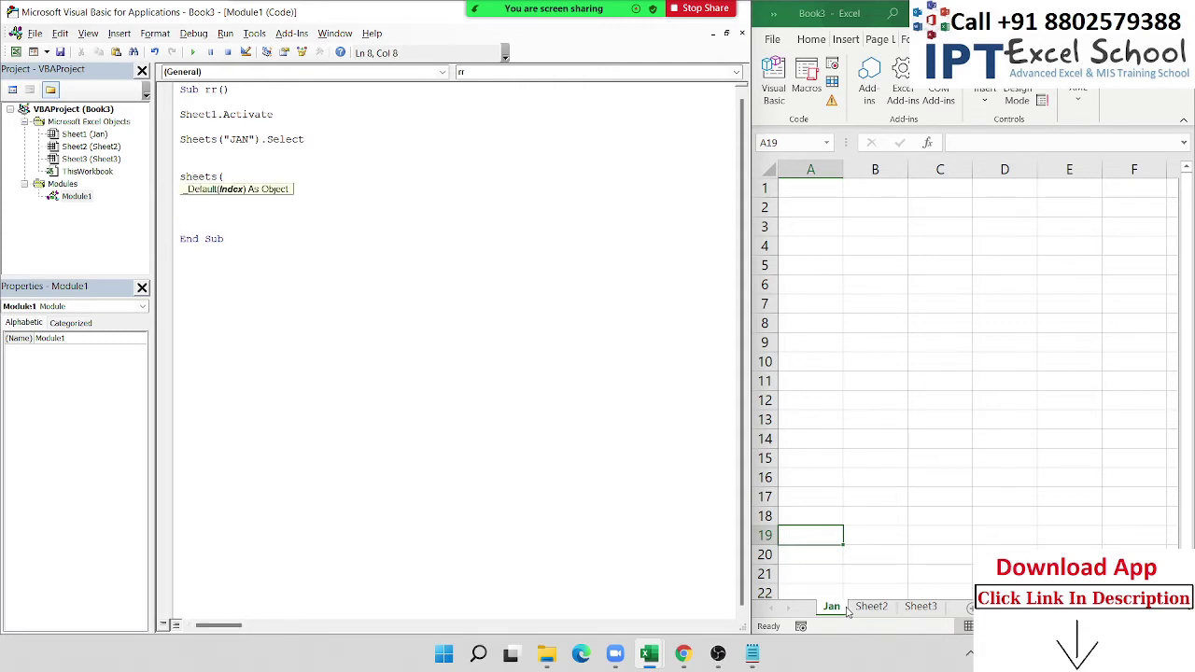
{"action": "type", "text": "1)"}
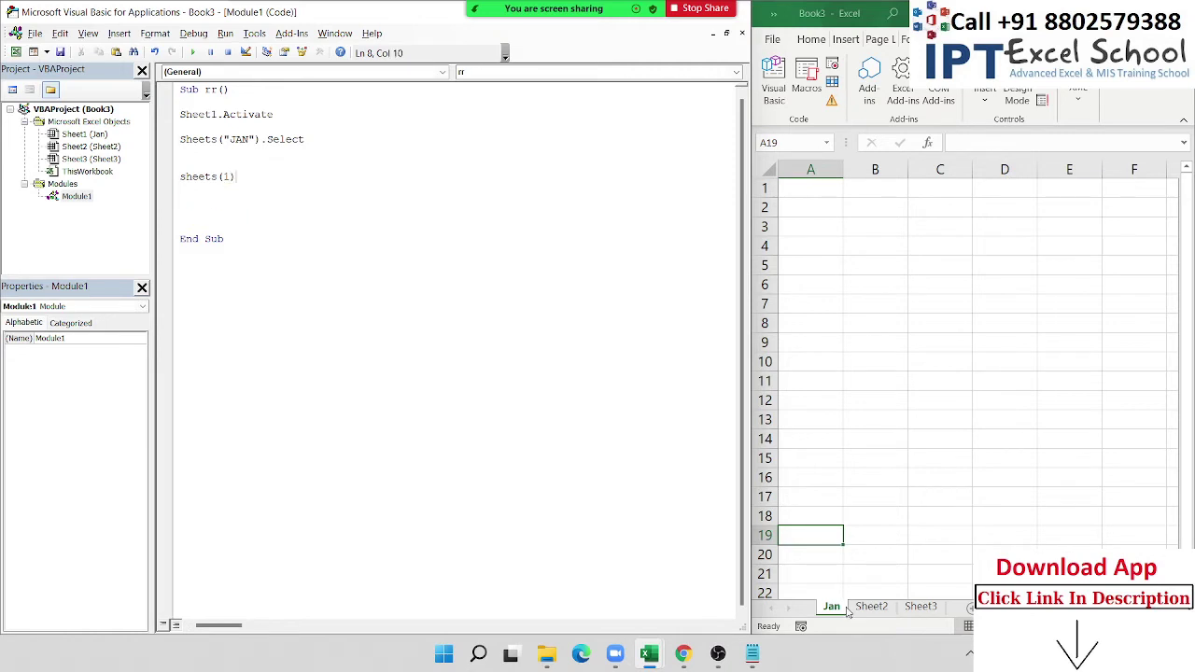
{"action": "type", "text": ".select"}
{"action": "key", "text": "Return"}
{"action": "key", "text": "Return"}
{"action": "key", "text": "Return"}
Add an ActiveSheet line and highlight the Sheet1.Activate line
{"action": "type", "text": "act"}
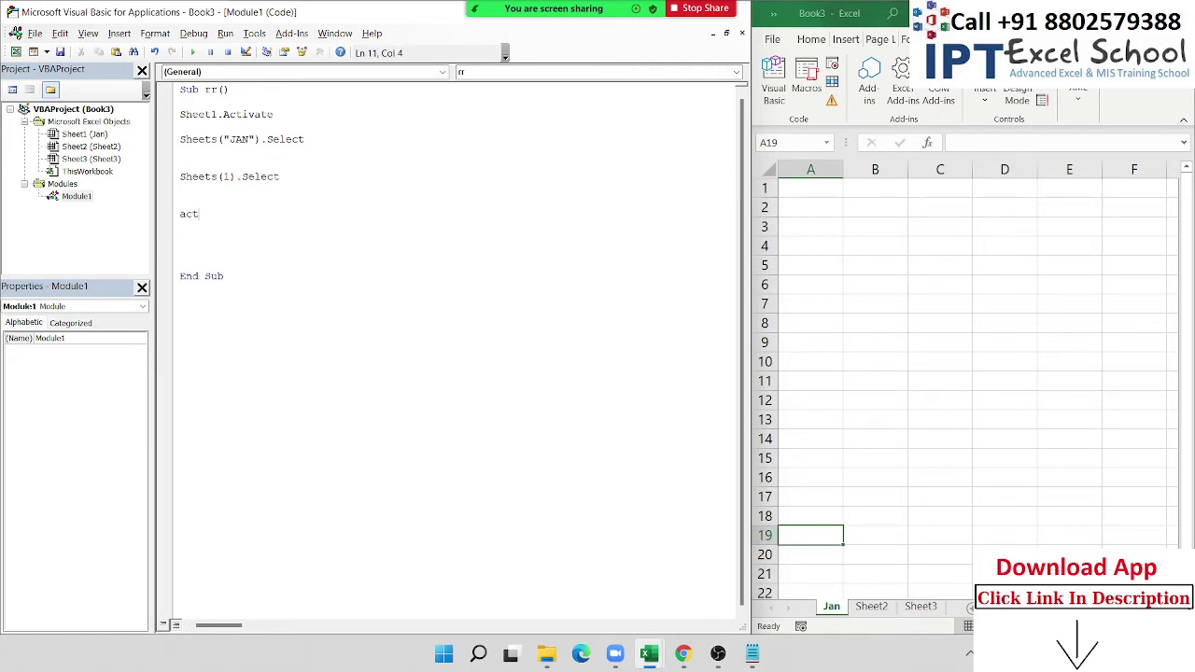
{"action": "type", "text": "iveshee"}
{"action": "type", "text": "t"}
{"action": "key", "text": "Up"}
{"action": "key", "text": "Up"}
{"action": "key", "text": "Up"}
{"action": "key", "text": "Up"}
{"action": "key", "text": "Up"}
{"action": "key", "text": "Up"}
{"action": "key", "text": "Up"}
{"action": "key", "text": "Left"}
{"action": "key", "text": "Left"}
{"action": "key", "text": "Left"}
{"action": "key", "text": "Left"}
{"action": "key", "text": "Left"}
{"action": "key", "text": "shift+Down"}
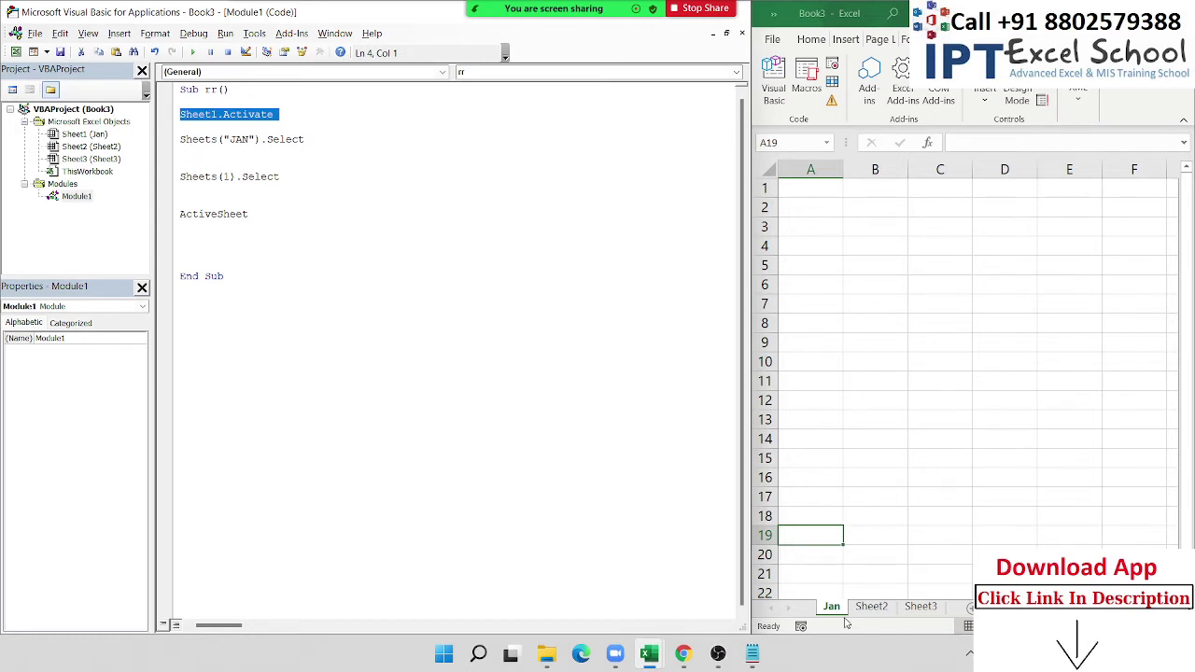
Rename the Jan sheet tab to 'Feb'
{"action": "left_click", "coordinate": [101, 135]}
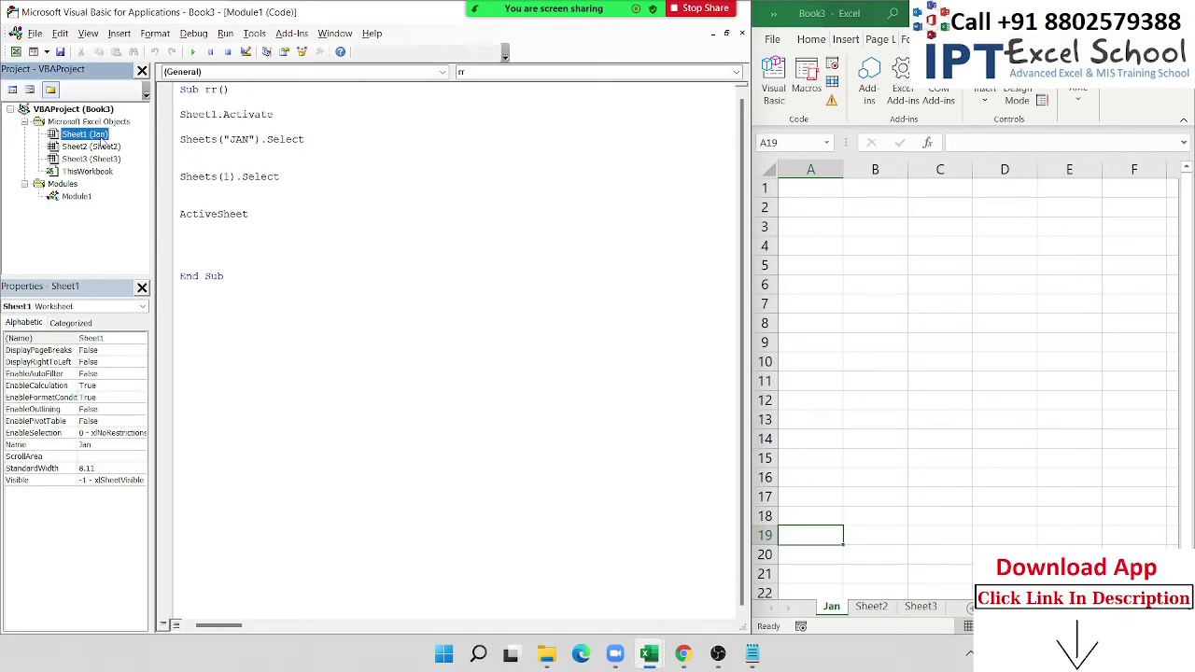
{"action": "double_click", "coordinate": [828, 607]}
{"action": "type", "text": "Feb"}
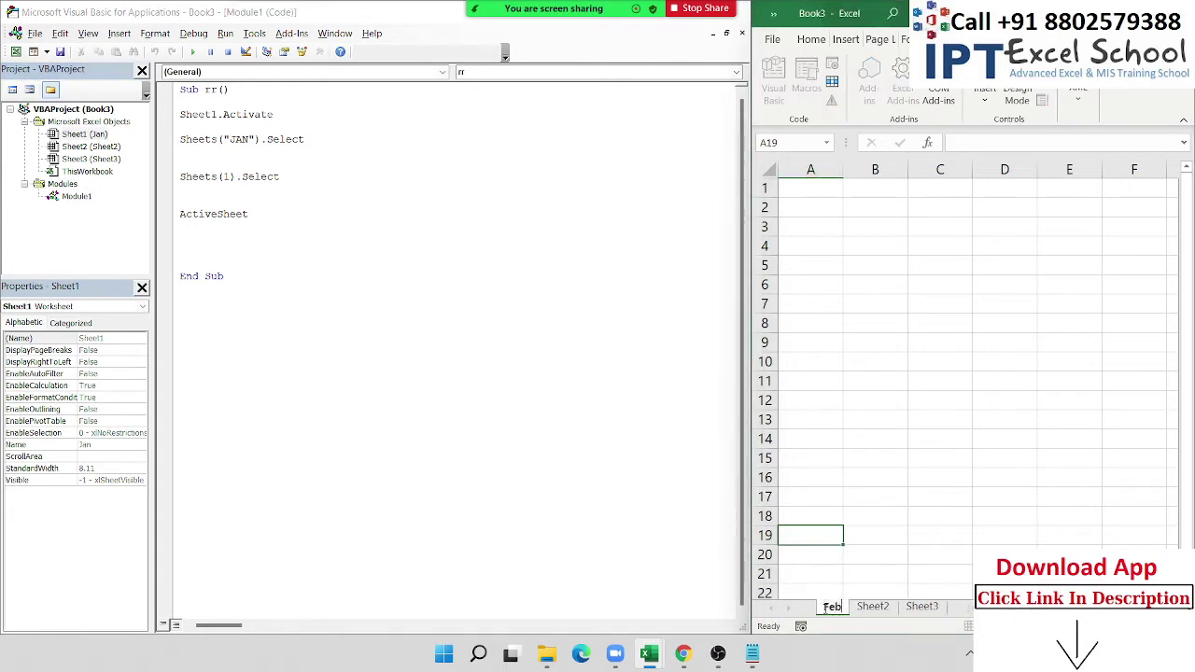
Change the macro's sheet reference from Sheets("JAN") to Sheets("Feb")
{"action": "left_click", "coordinate": [477, 374]}
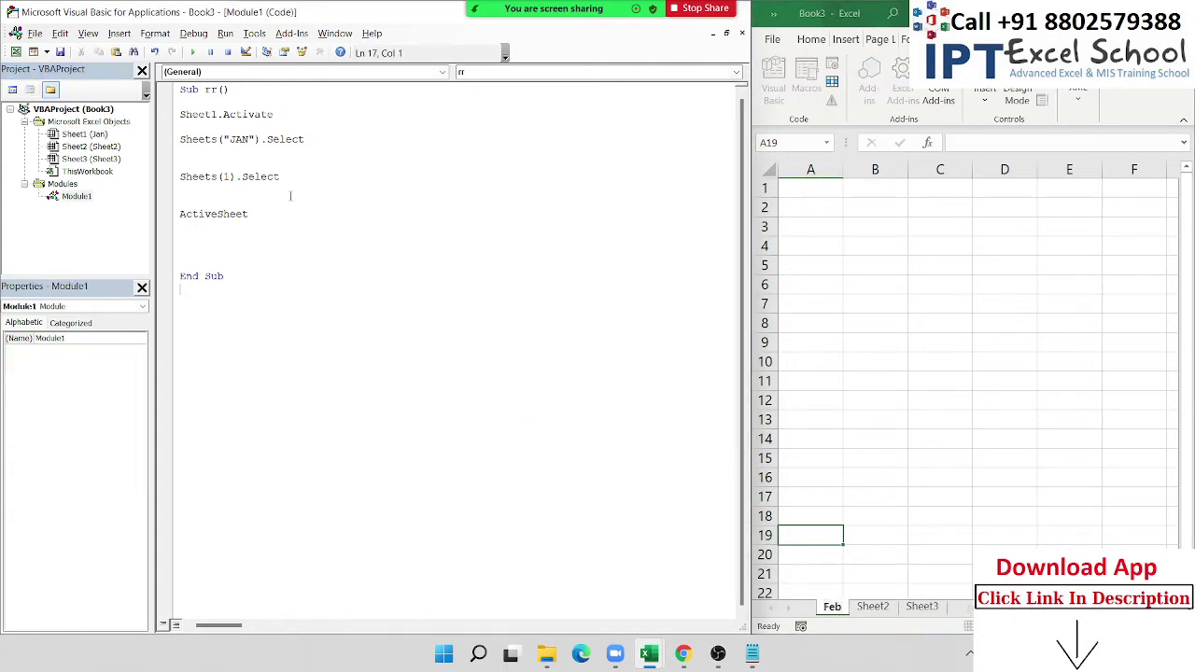
{"action": "double_click", "coordinate": [246, 140]}
{"action": "type", "text": "Feb"}
{"action": "left_click", "coordinate": [329, 163]}
Highlight the words Sheet1 and Sheets in the code, then select the first sheet in the Project Explorer
{"action": "double_click", "coordinate": [204, 114]}
{"action": "double_click", "coordinate": [204, 139]}
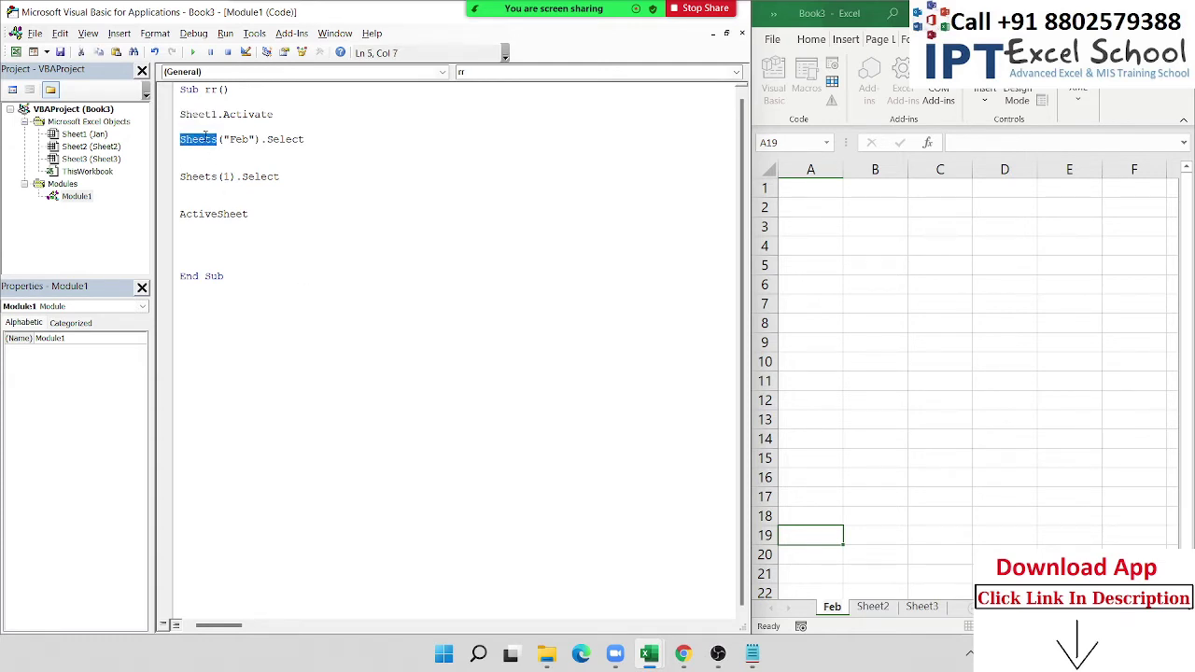
{"action": "left_click", "coordinate": [203, 138]}
{"action": "left_click", "coordinate": [83, 136]}
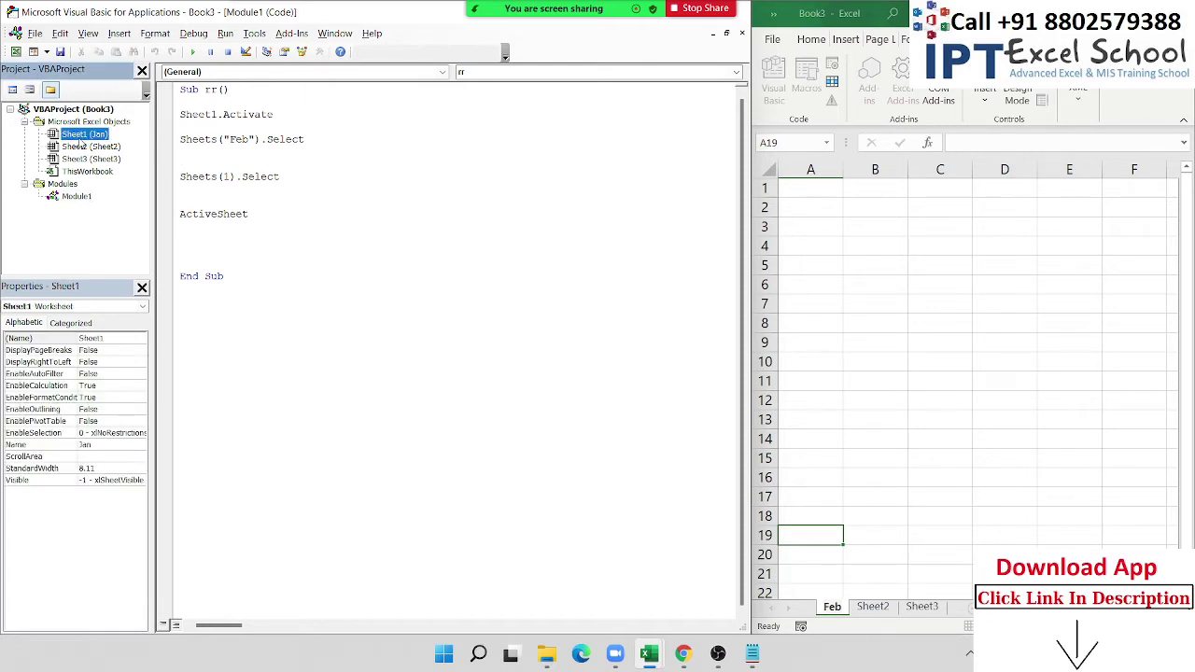
Set the first sheet's (Name) property to 'Month'
{"action": "left_click", "coordinate": [112, 337]}
{"action": "key", "text": "BackSpace"}
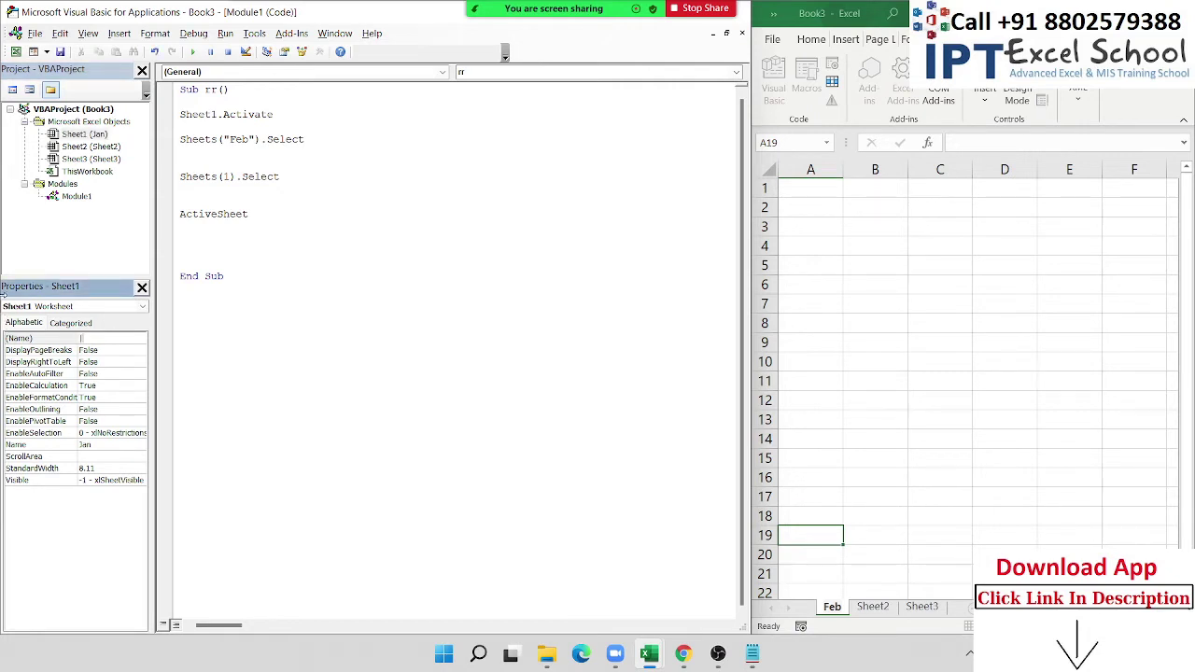
{"action": "type", "text": "M"}
{"action": "key", "text": "BackSpace"}
{"action": "type", "text": "Month"}
{"action": "key", "text": "Return"}
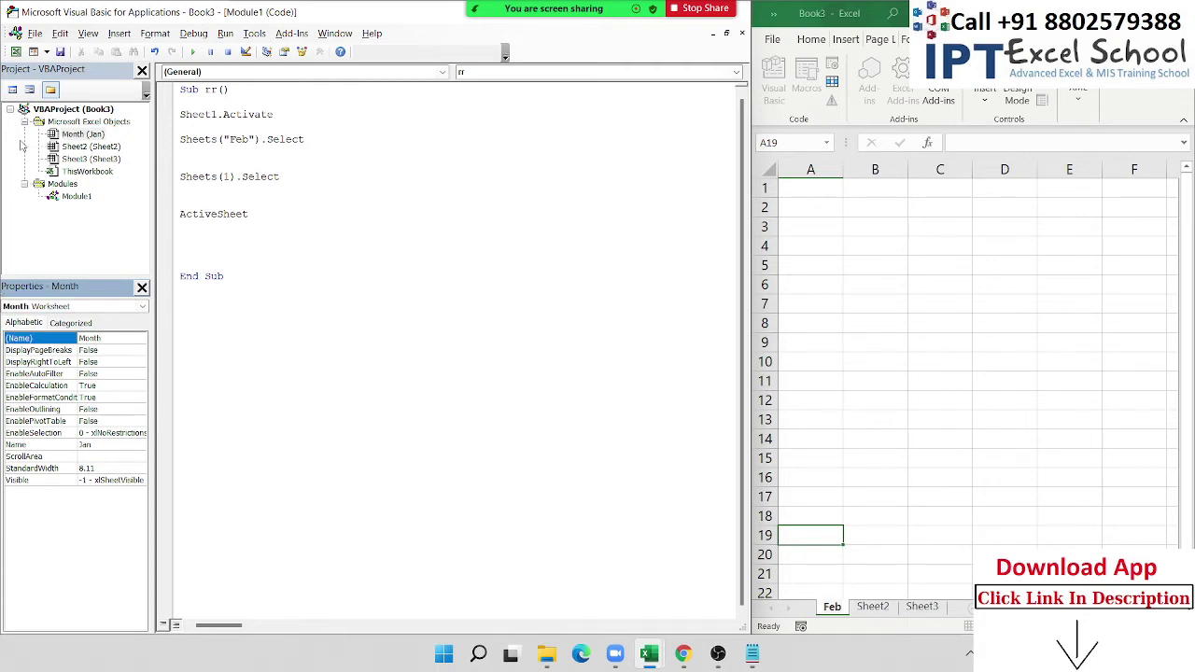
Change the macro's first line to Month.Activate and select the word Activate
{"action": "left_click", "coordinate": [204, 115]}
{"action": "double_click", "coordinate": [203, 115]}
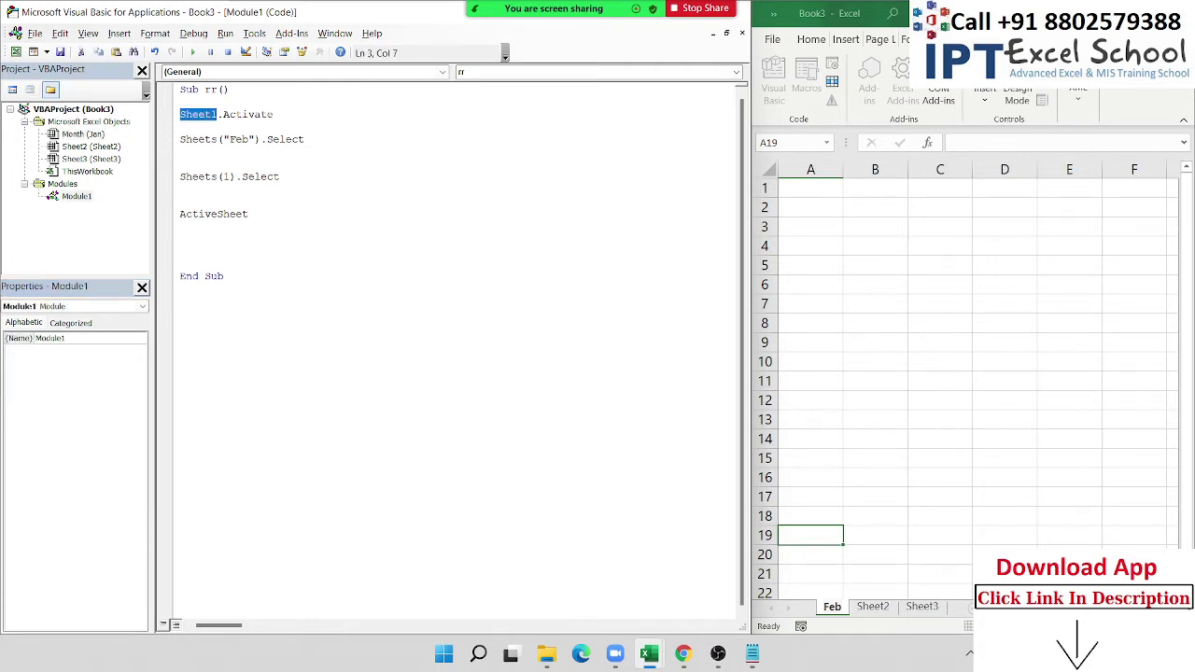
{"action": "type", "text": "Month"}
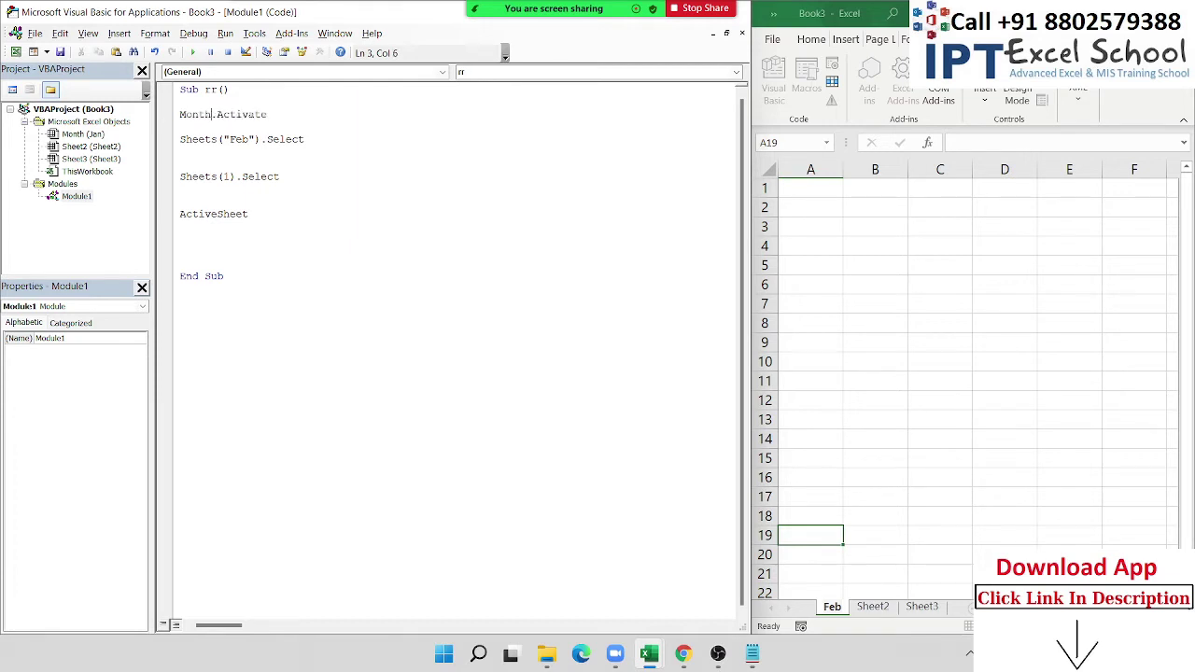
{"action": "left_click", "coordinate": [268, 166]}
{"action": "left_click", "coordinate": [80, 136]}
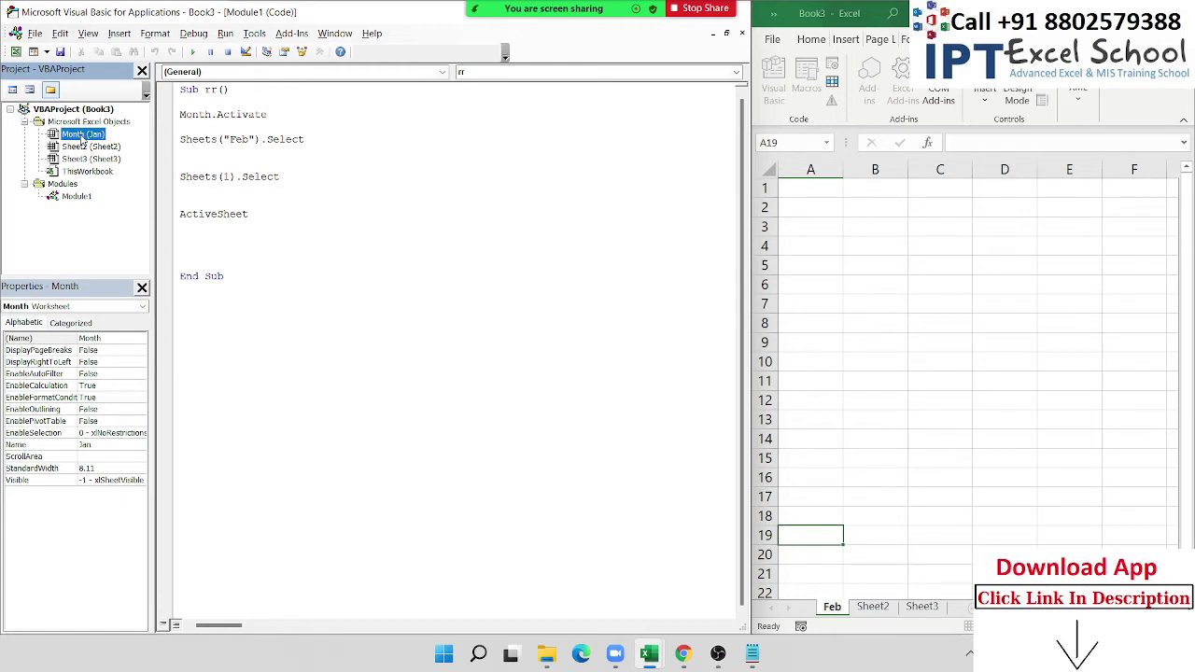
{"action": "left_click", "coordinate": [229, 115]}
{"action": "double_click", "coordinate": [230, 115]}
Paste 'Activate' over 'Select' so the line reads Sheets("Feb").Activate
{"action": "key", "text": "ctrl+c"}
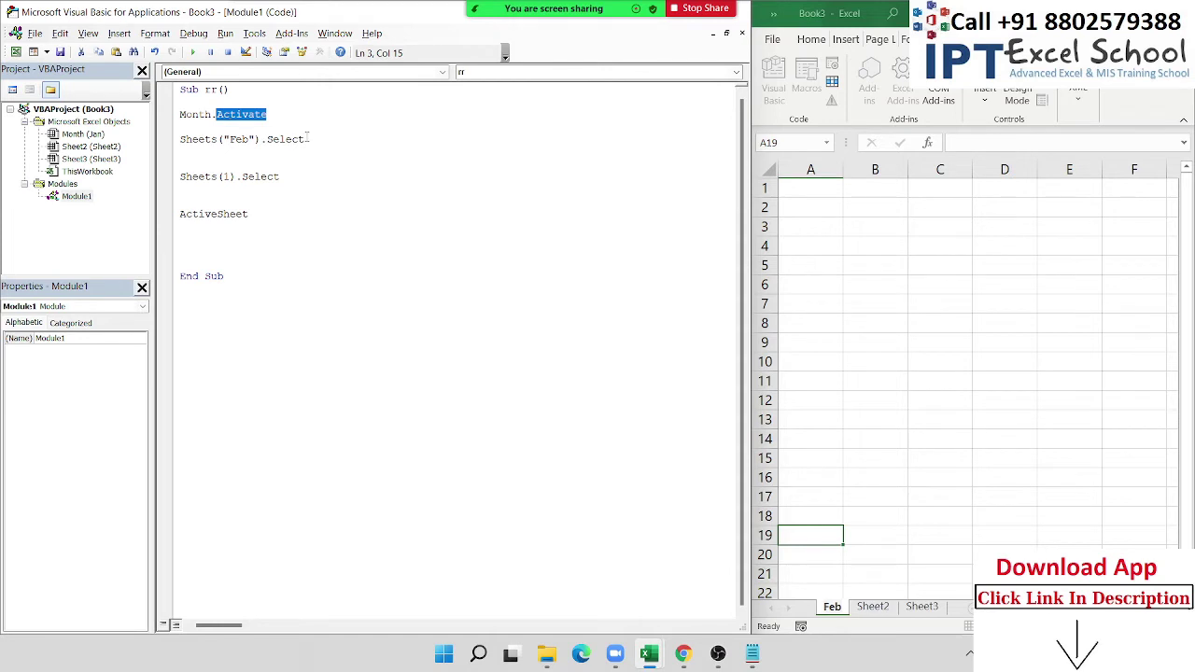
{"action": "double_click", "coordinate": [288, 140]}
{"action": "key", "text": "ctrl+v"}
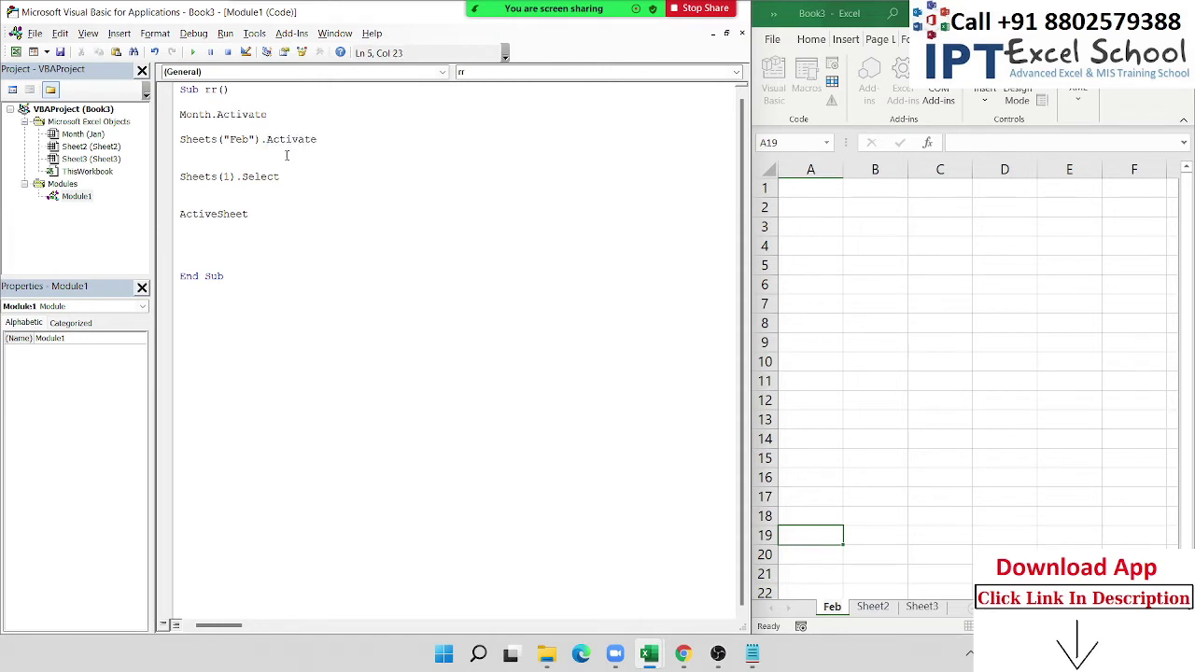
{"action": "left_click", "coordinate": [290, 153]}
Highlight the Sheets("Feb") and .Activate parts in turn, then select Activate in Month.Activate
{"action": "left_click_drag", "start_coordinate": [260, 141], "coordinate": [179, 141]}
{"action": "left_click_drag", "start_coordinate": [261, 140], "coordinate": [328, 140]}
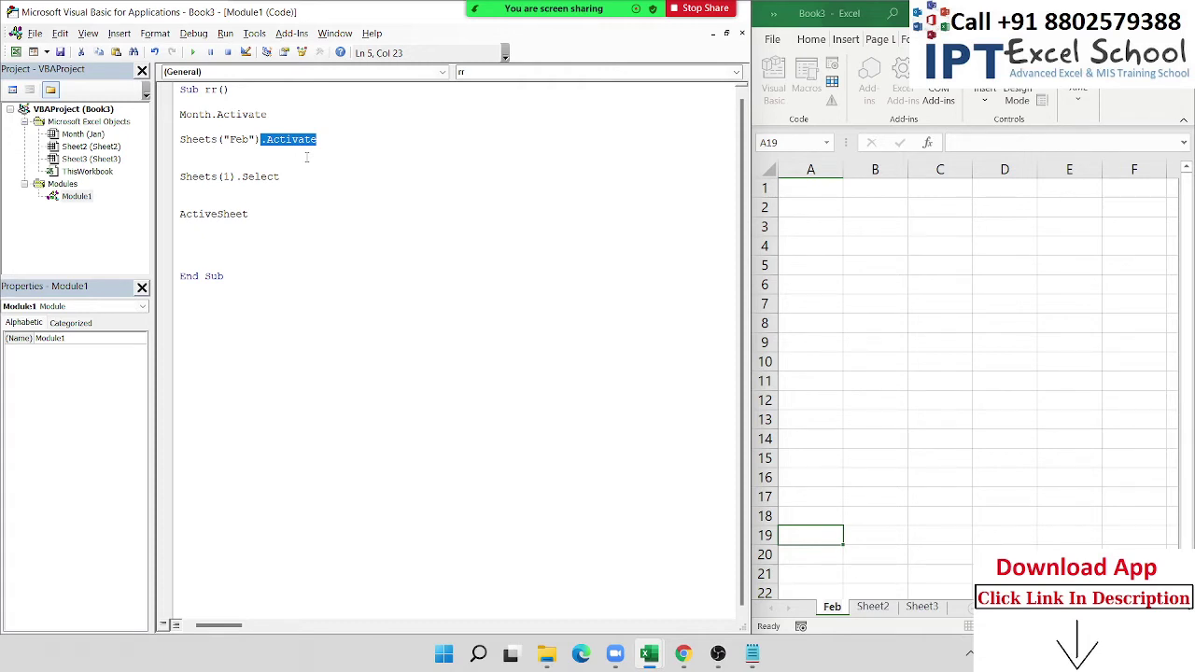
{"action": "left_click", "coordinate": [245, 148]}
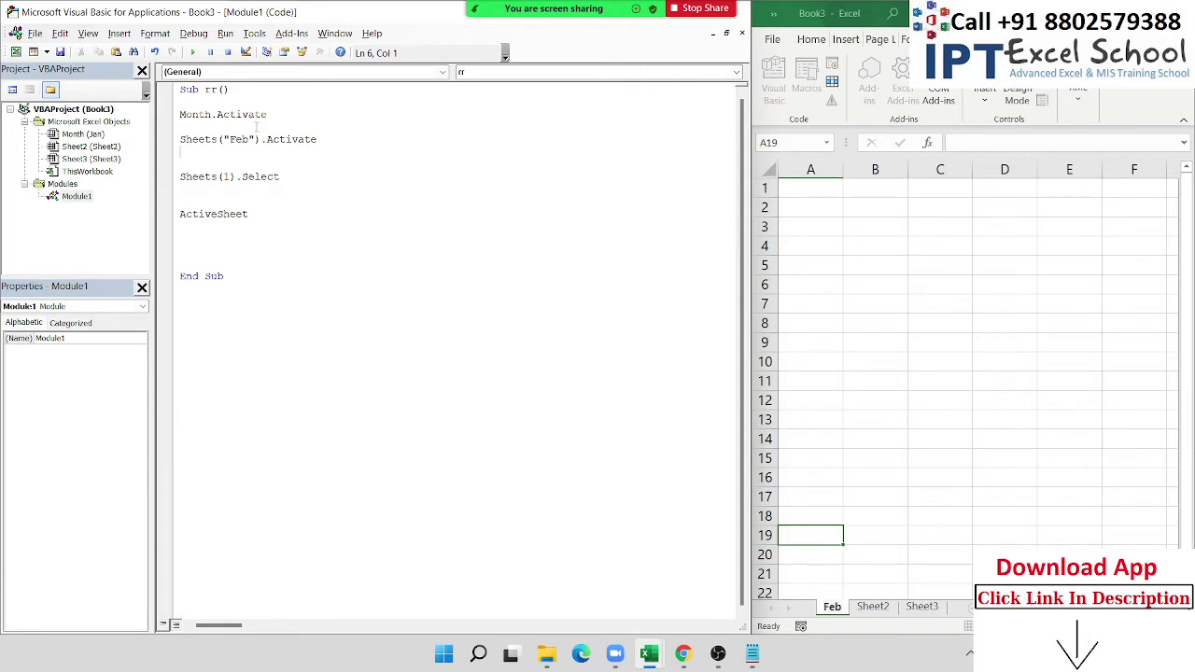
{"action": "double_click", "coordinate": [258, 116]}
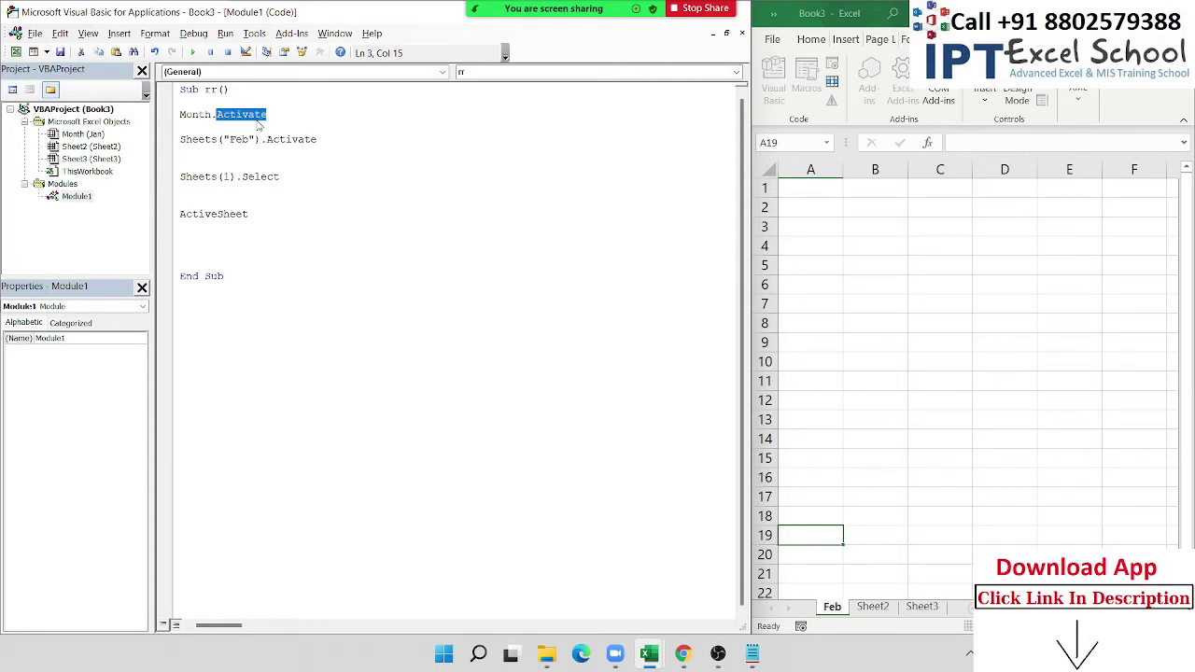
Change the first line to Month.Select
{"action": "type", "text": "Se"}
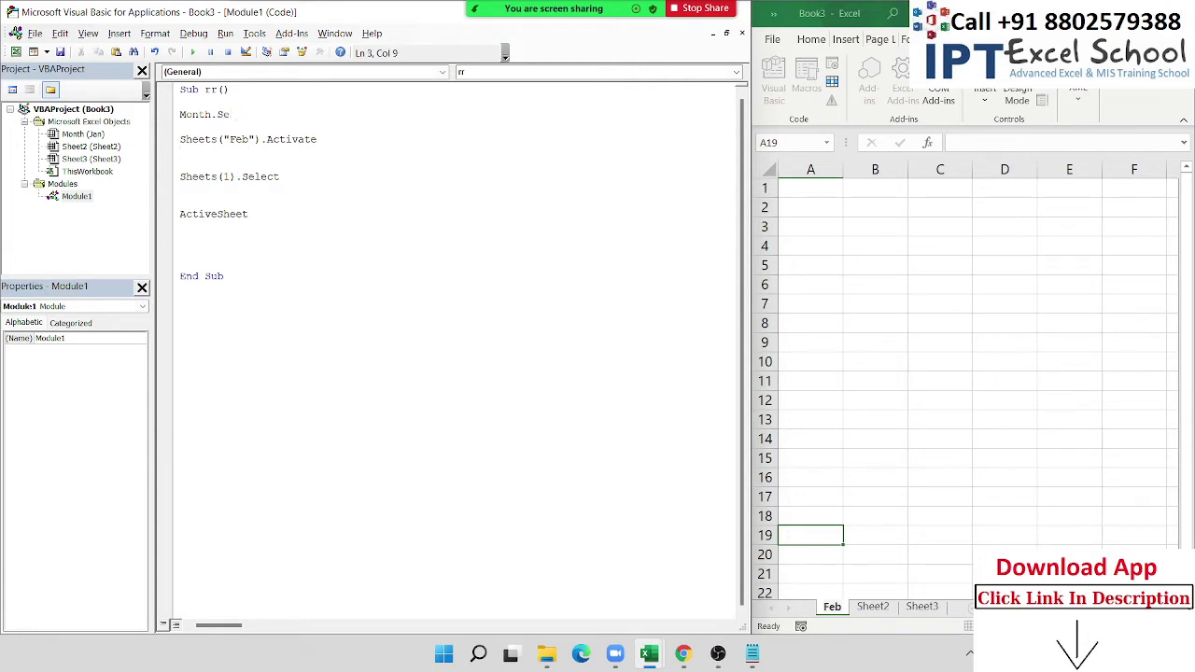
{"action": "type", "text": "lecty"}
{"action": "key", "text": "BackSpace"}
{"action": "left_click", "coordinate": [180, 126]}
Select B4:D7, group the Feb, Sheet2 and Sheet3 sheets, pick B12, then return to the Feb sheet
{"action": "left_click", "coordinate": [864, 249]}
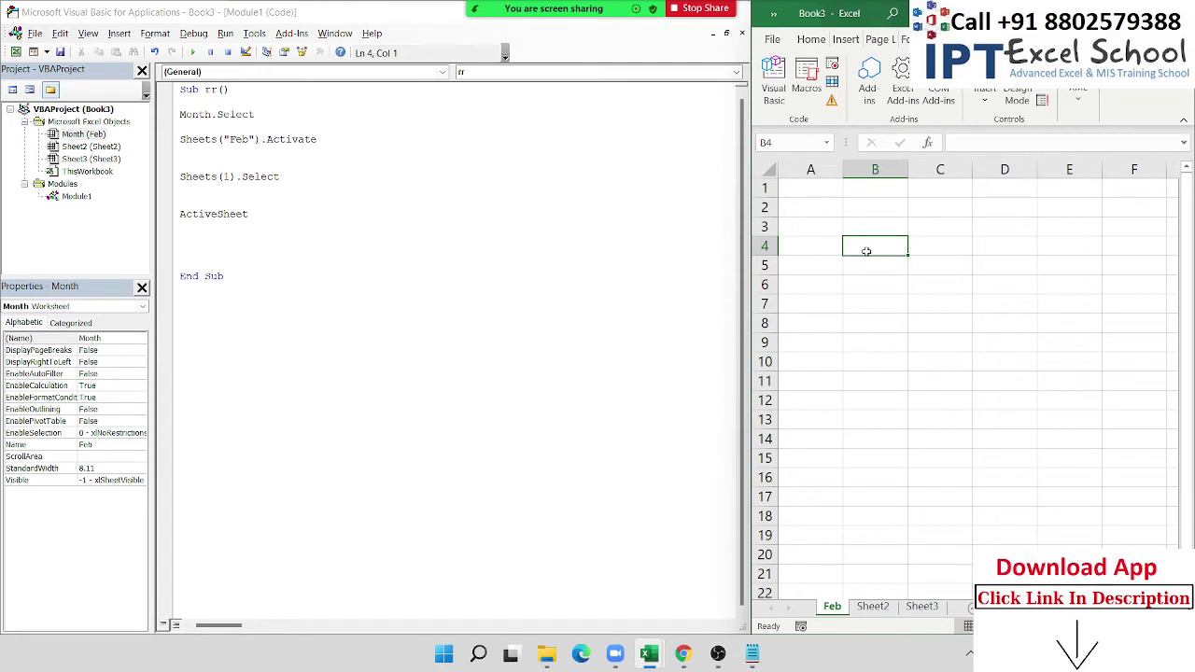
{"action": "left_click_drag", "start_coordinate": [867, 252], "coordinate": [983, 302]}
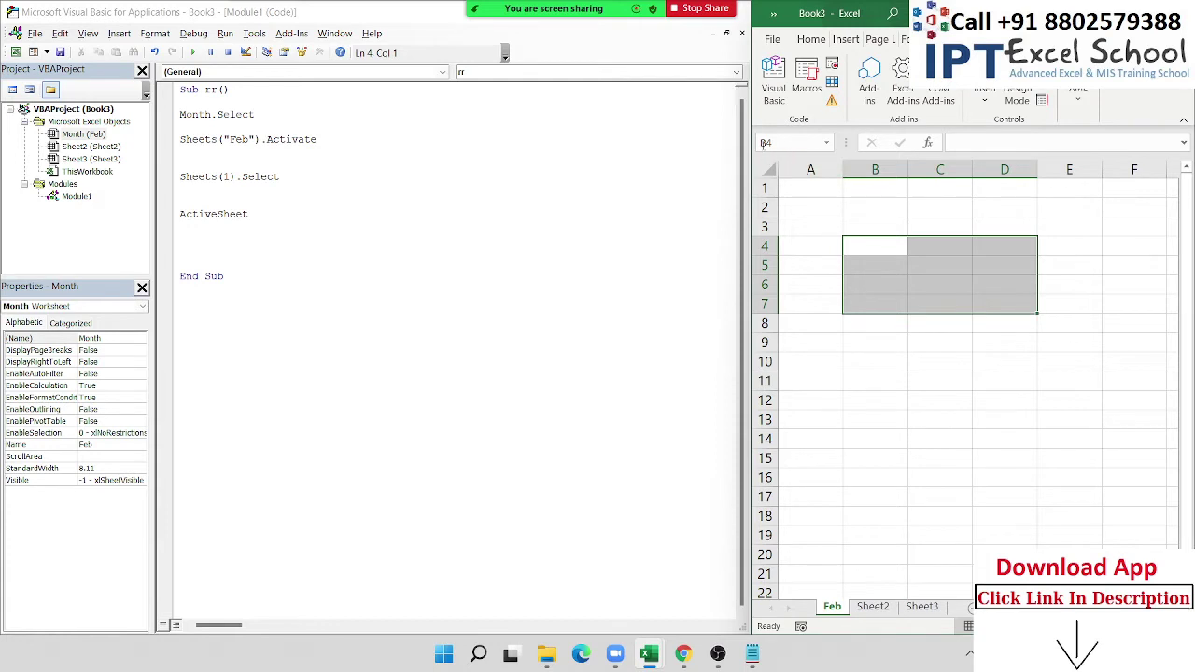
{"action": "left_click", "coordinate": [920, 612], "text": "shift"}
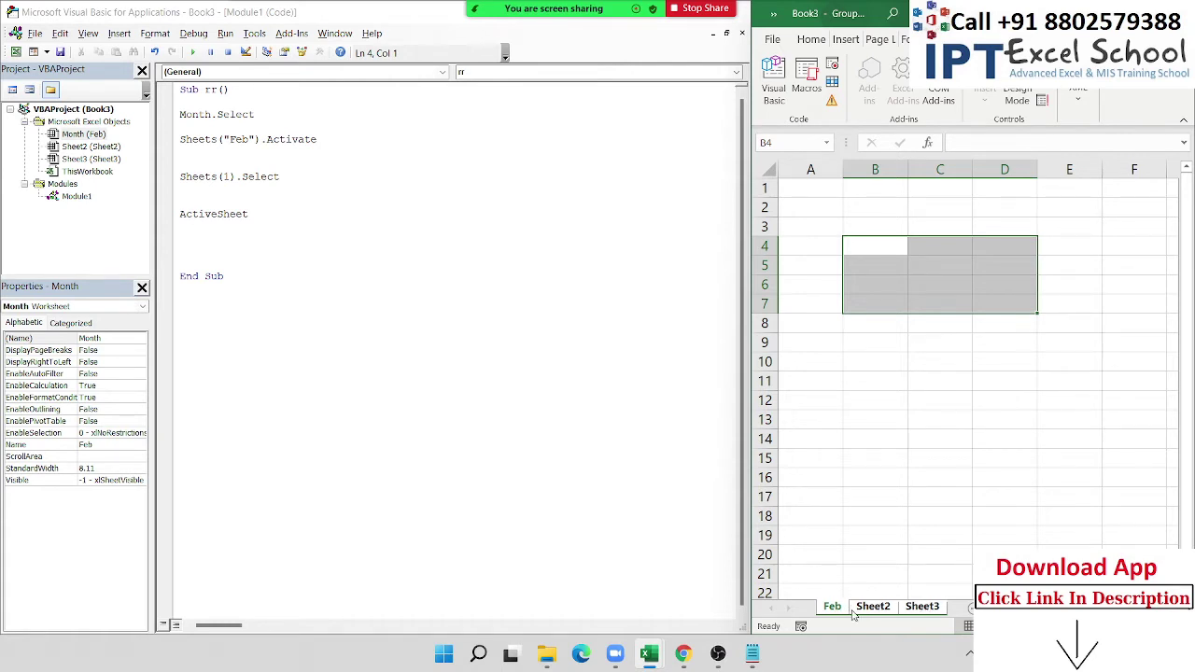
{"action": "left_click", "coordinate": [883, 397]}
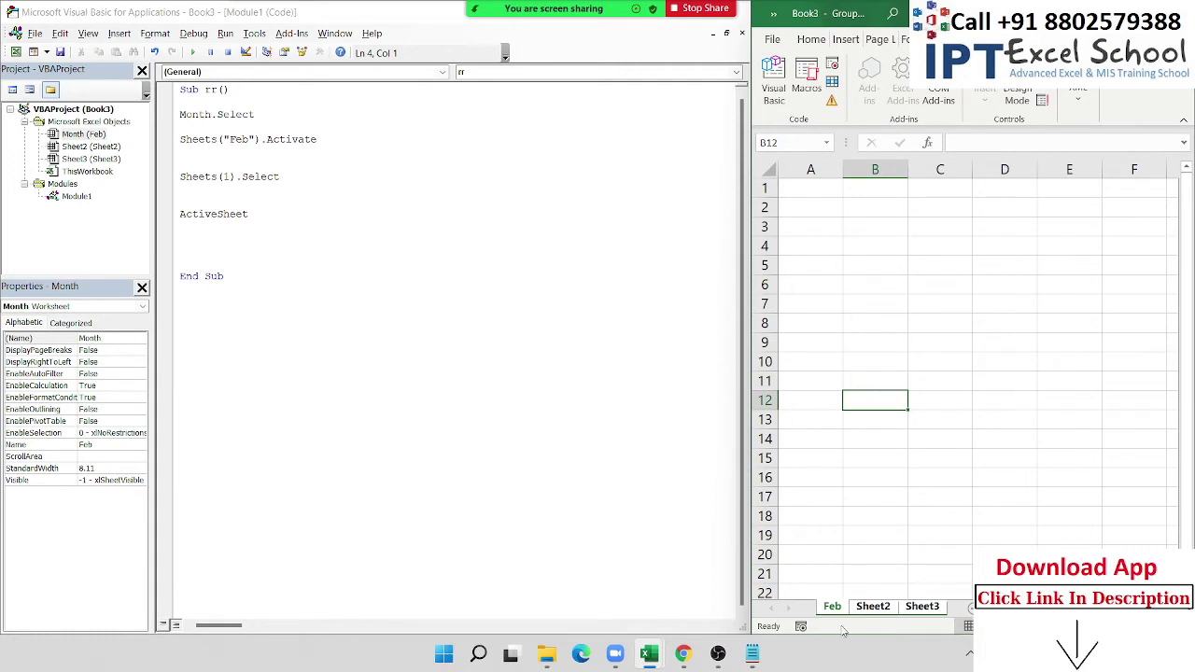
{"action": "left_click", "coordinate": [873, 607]}
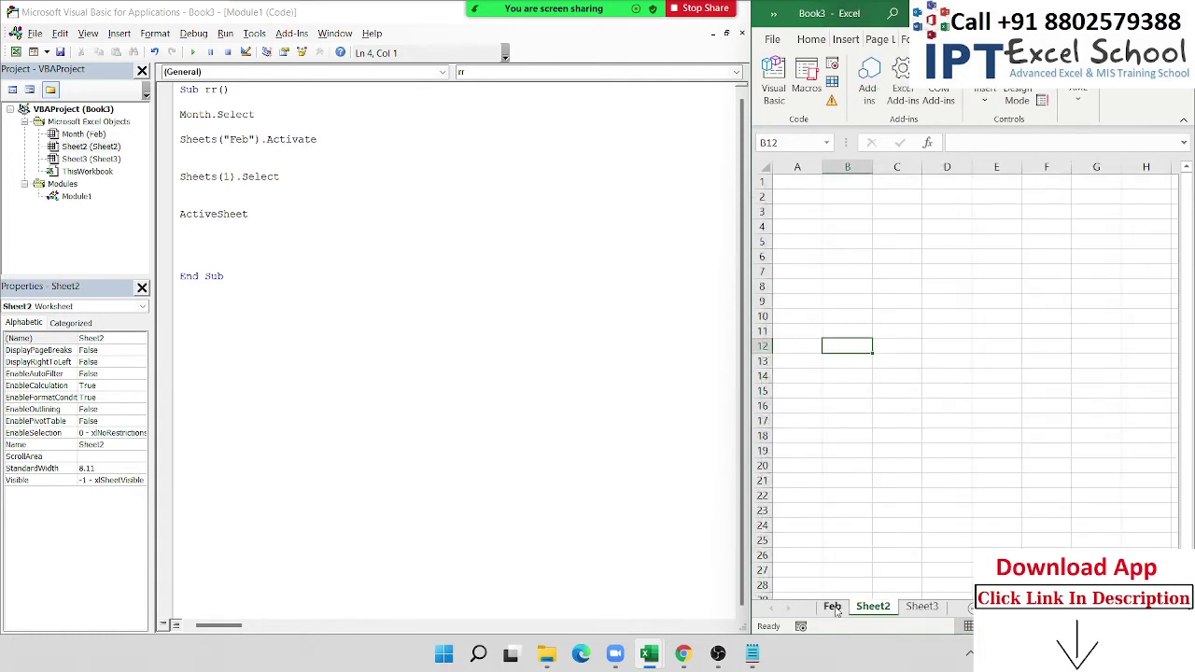
{"action": "left_click", "coordinate": [832, 607]}
Highlight the Month.Select and Sheets("Feb").Activate lines in the rr macro
{"action": "left_click", "coordinate": [223, 165]}
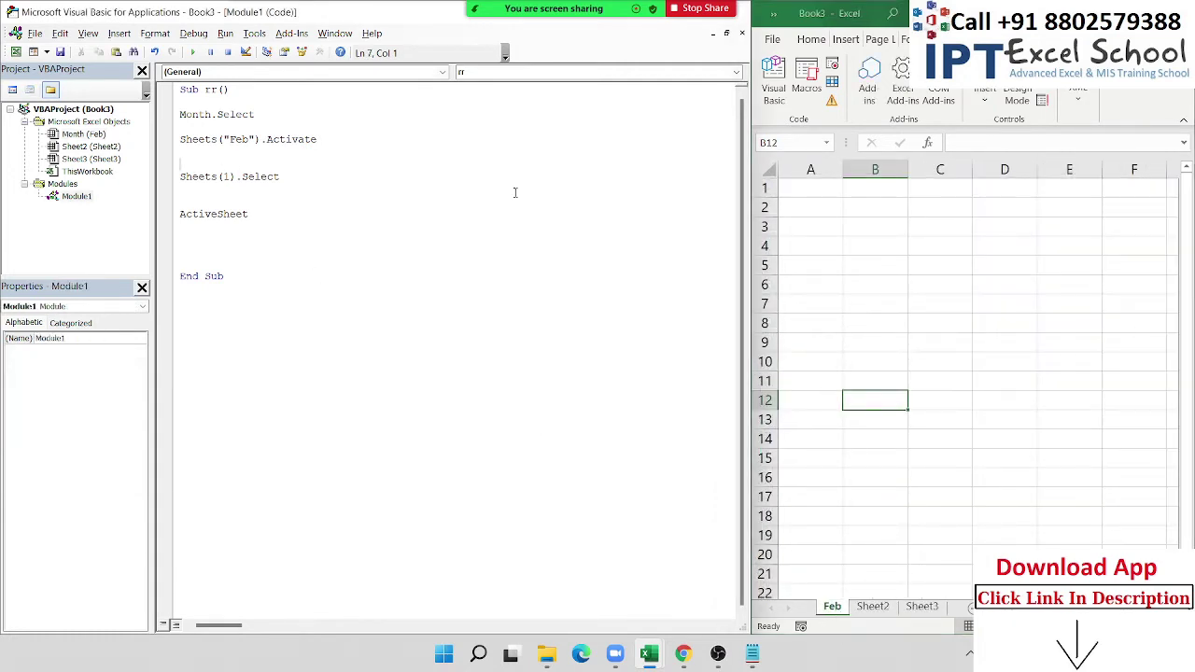
{"action": "key", "text": "Up"}
{"action": "key", "text": "Up"}
{"action": "key", "text": "shift+Down"}
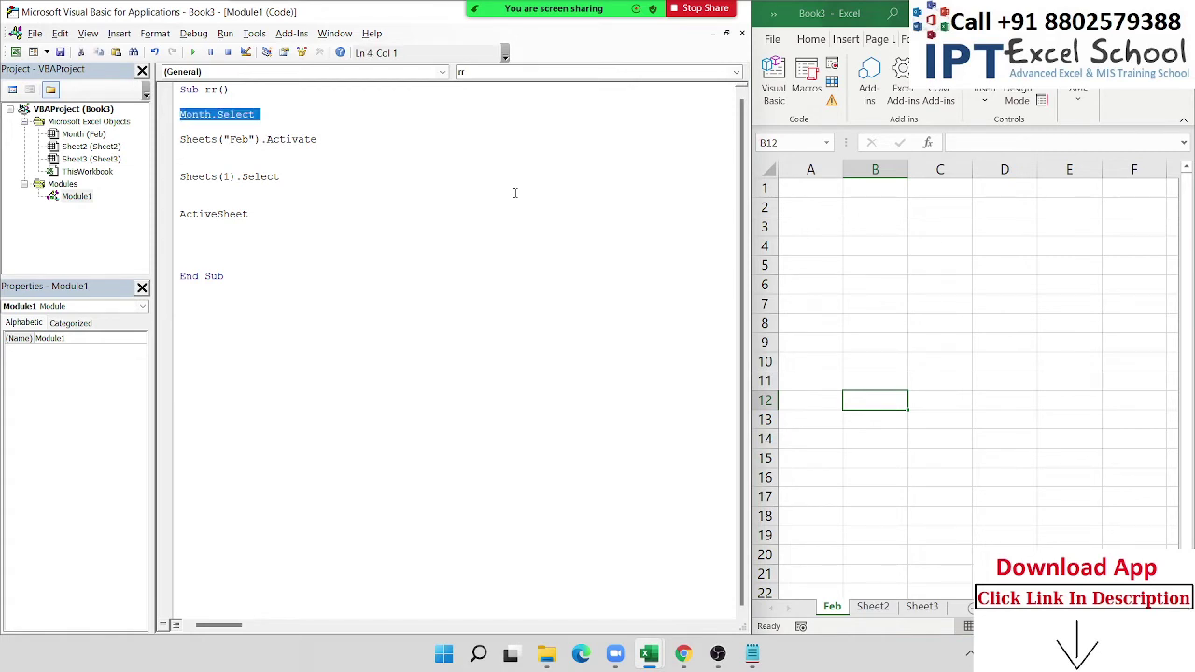
{"action": "key", "text": "shift+Up"}
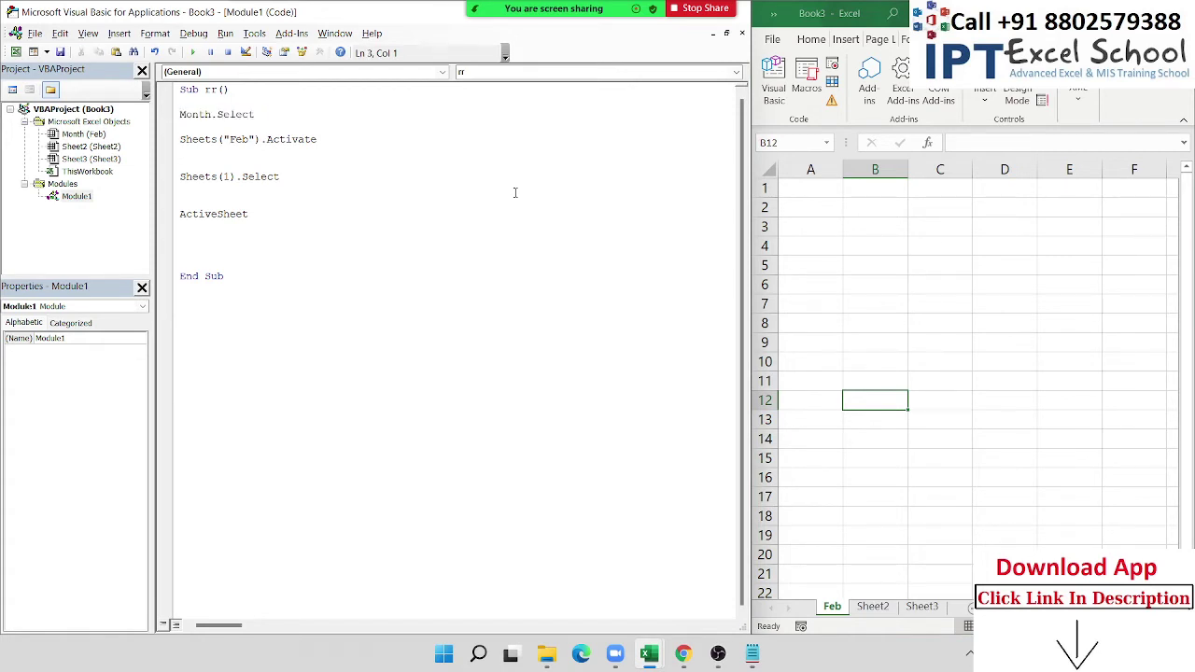
{"action": "key", "text": "shift+Down"}
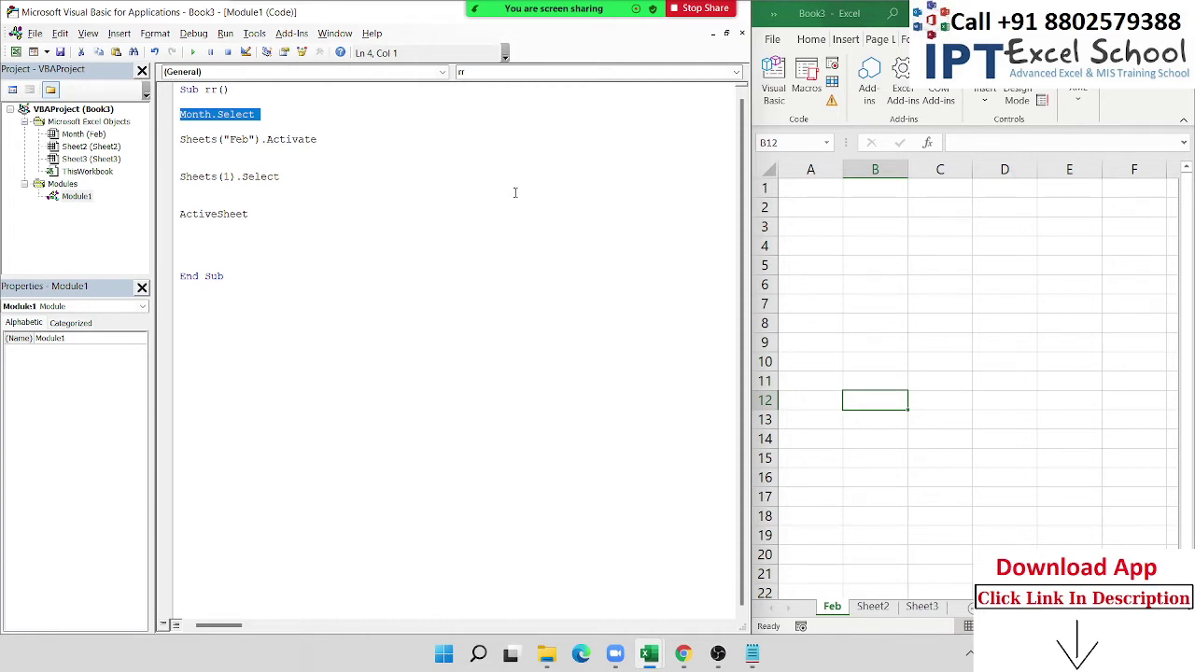
{"action": "key", "text": "Down"}
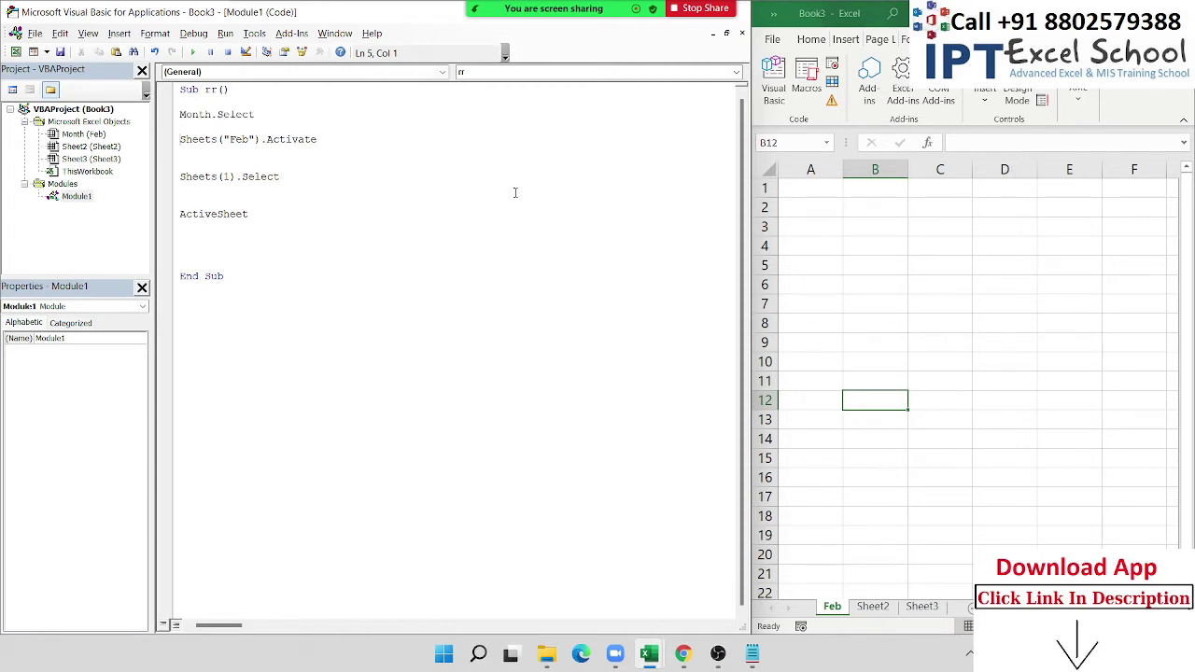
{"action": "key", "text": "shift+Down"}
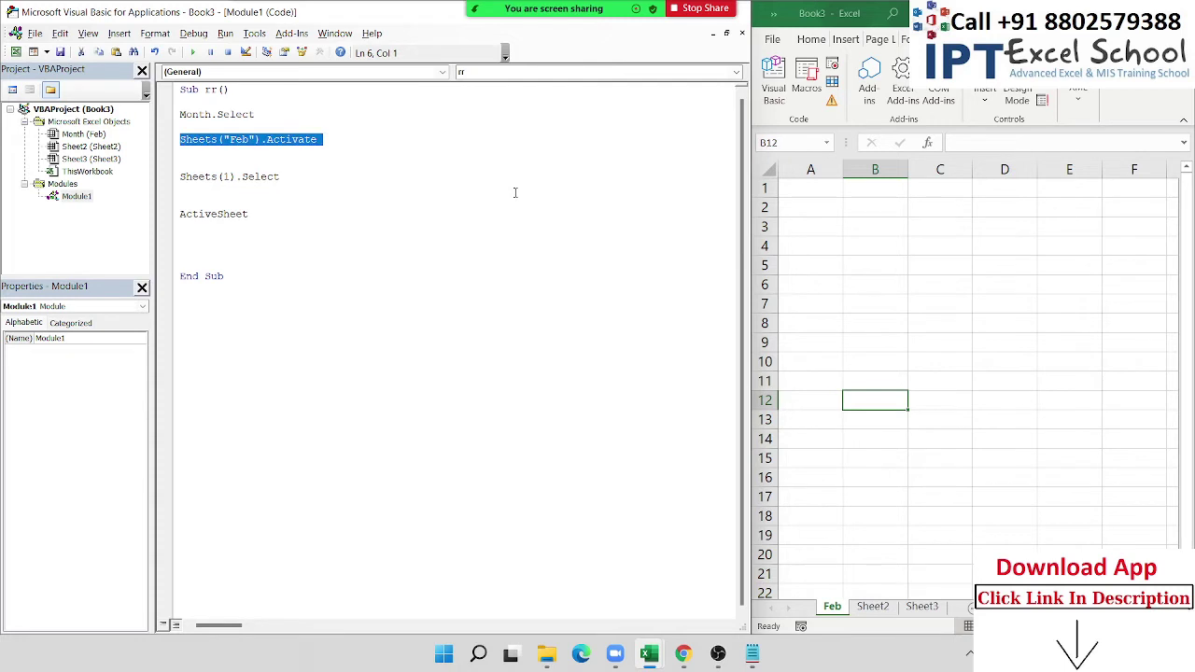
Rename the Feb sheet to Data, then delete that sheet
{"action": "left_click", "coordinate": [834, 608]}
{"action": "type", "text": "Data"}
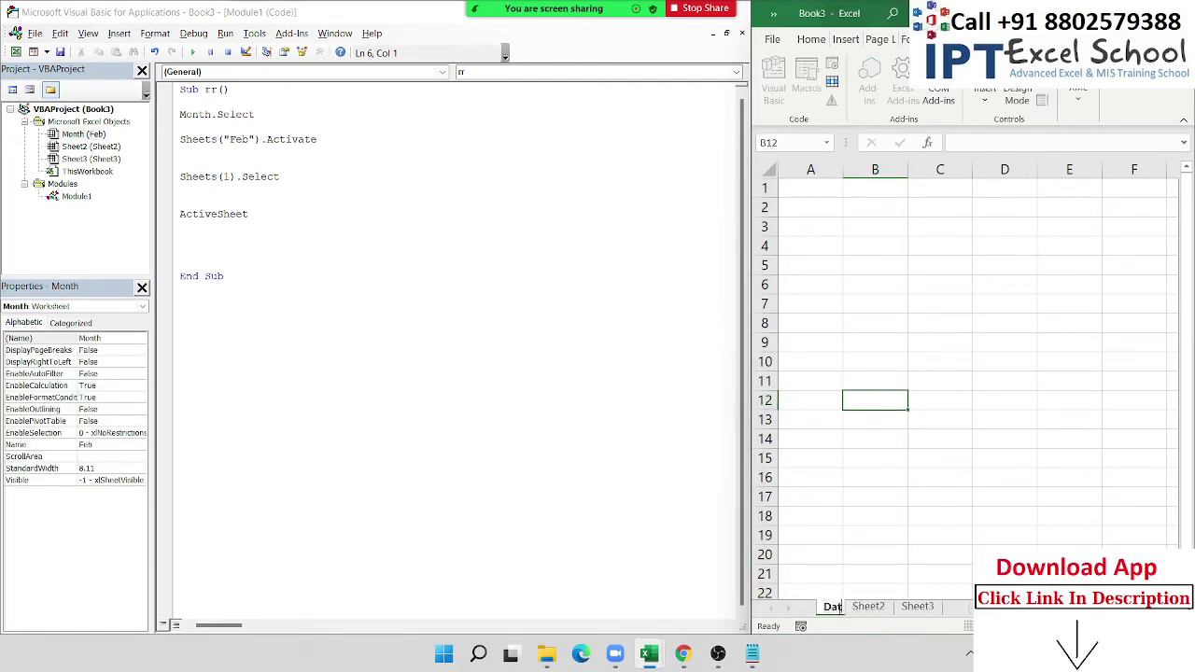
{"action": "left_click", "coordinate": [872, 577]}
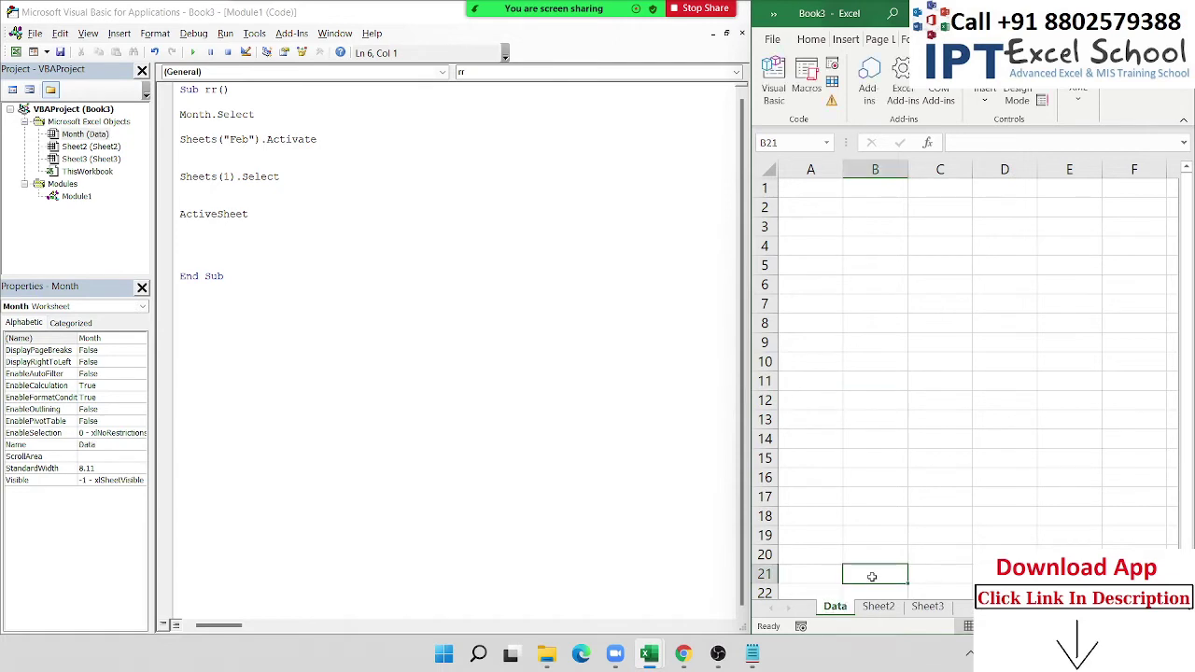
{"action": "right_click", "coordinate": [835, 609]}
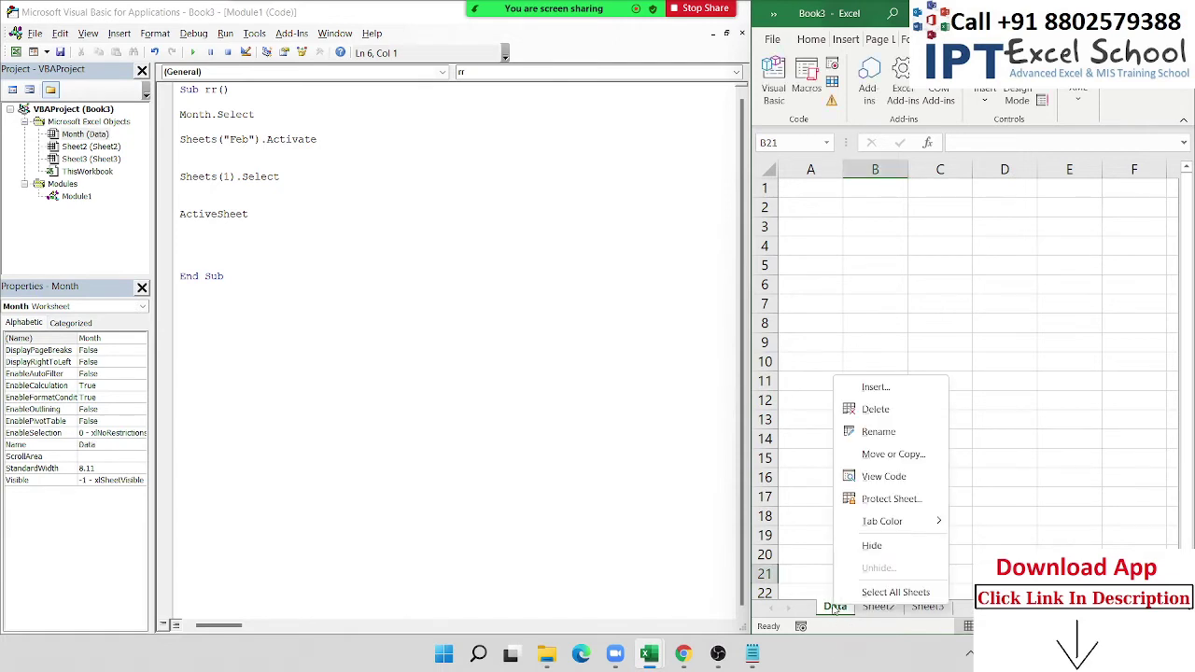
{"action": "left_click", "coordinate": [871, 409]}
{"action": "left_click", "coordinate": [572, 368]}
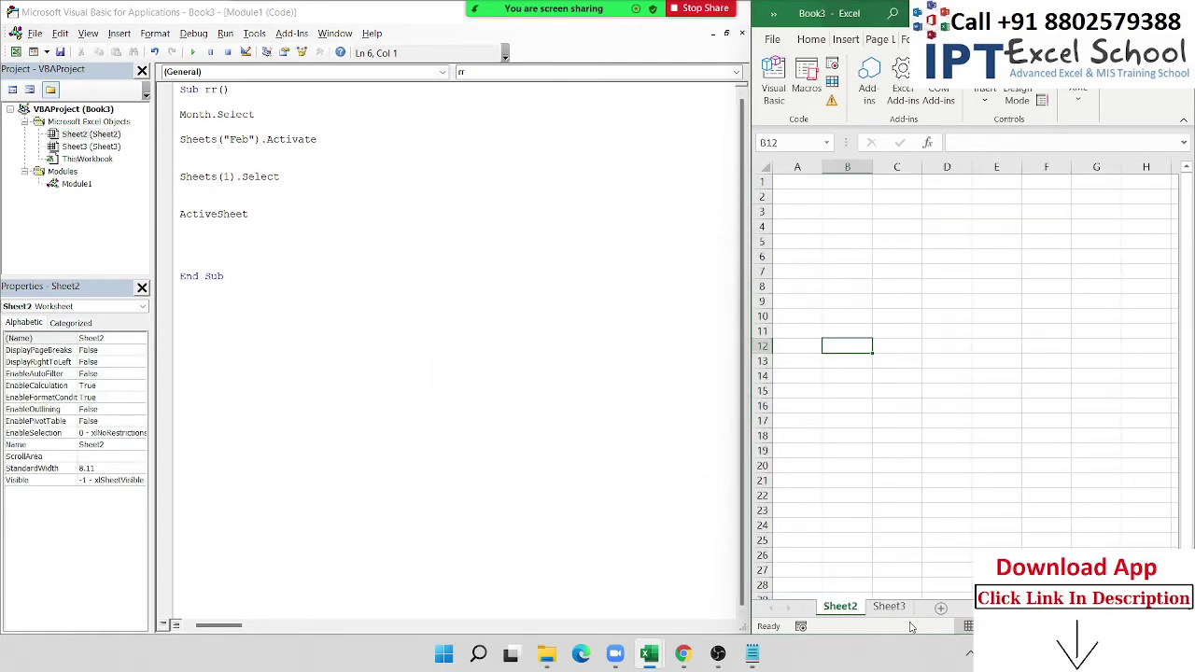
Insert a new Sheet4, name it Data, and view its properties in the VBA project
{"action": "left_click", "coordinate": [947, 608]}
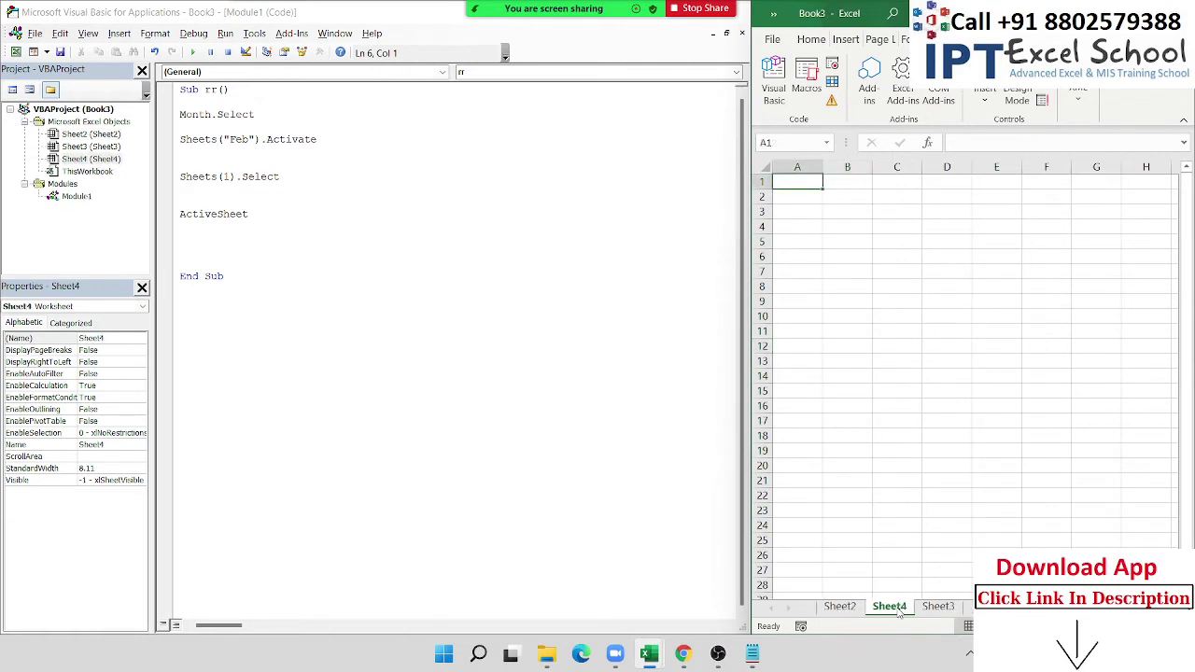
{"action": "left_click", "coordinate": [900, 609]}
{"action": "type", "text": "Data"}
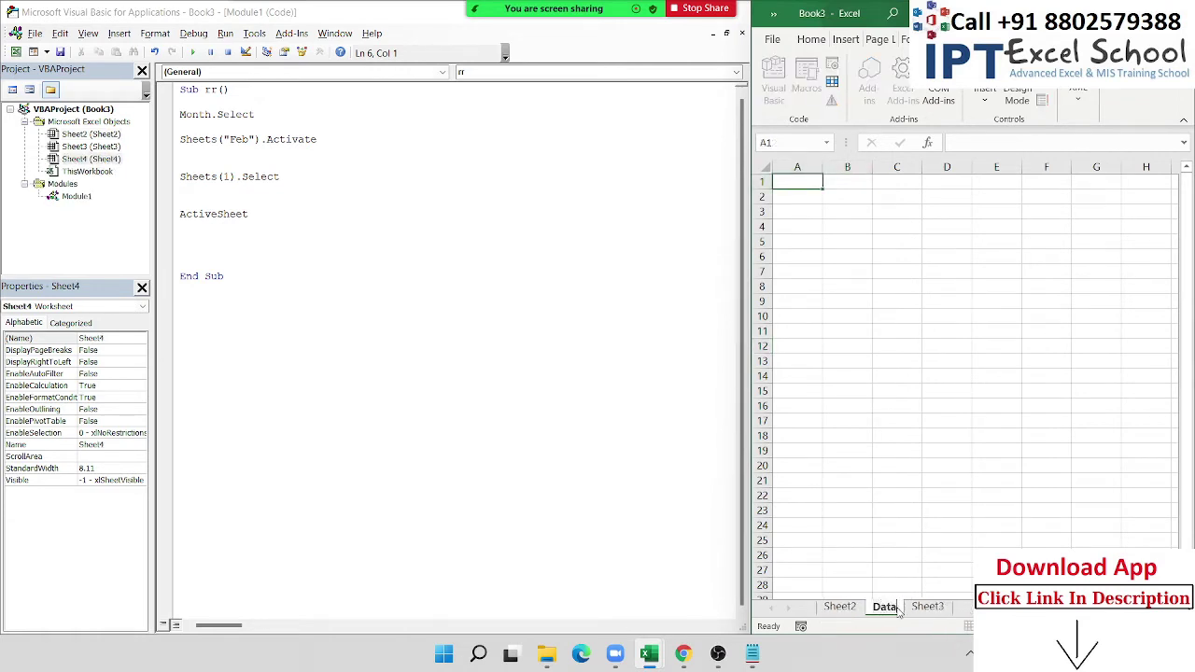
{"action": "left_click", "coordinate": [896, 465]}
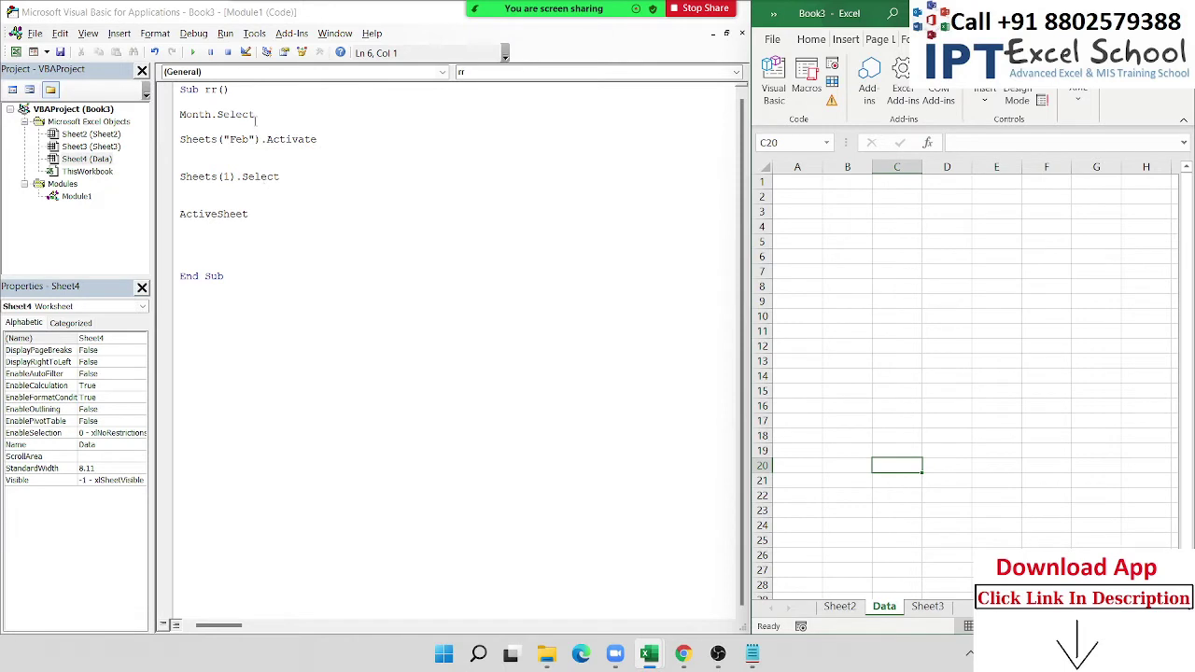
{"action": "left_click_drag", "start_coordinate": [259, 114], "coordinate": [170, 124]}
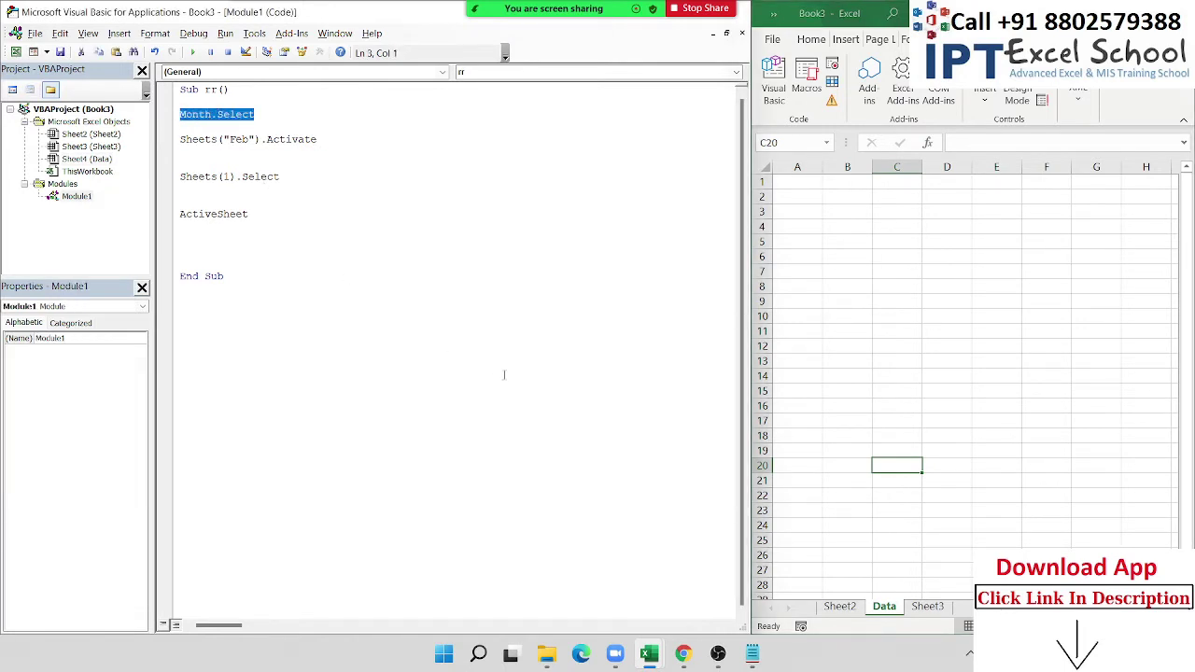
{"action": "left_click", "coordinate": [83, 161]}
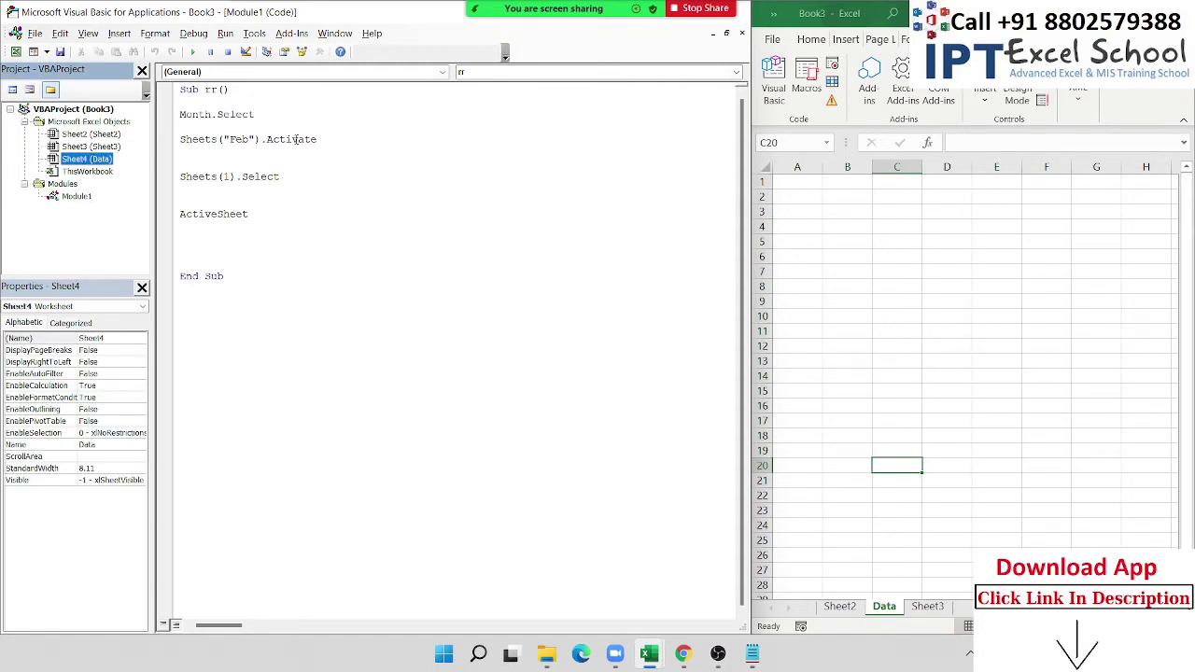
Change Sheets("Feb").Activate to Sheets("Data").Activate and highlight the Sheets(1).Select line
{"action": "double_click", "coordinate": [245, 139]}
{"action": "type", "text": "Data"}
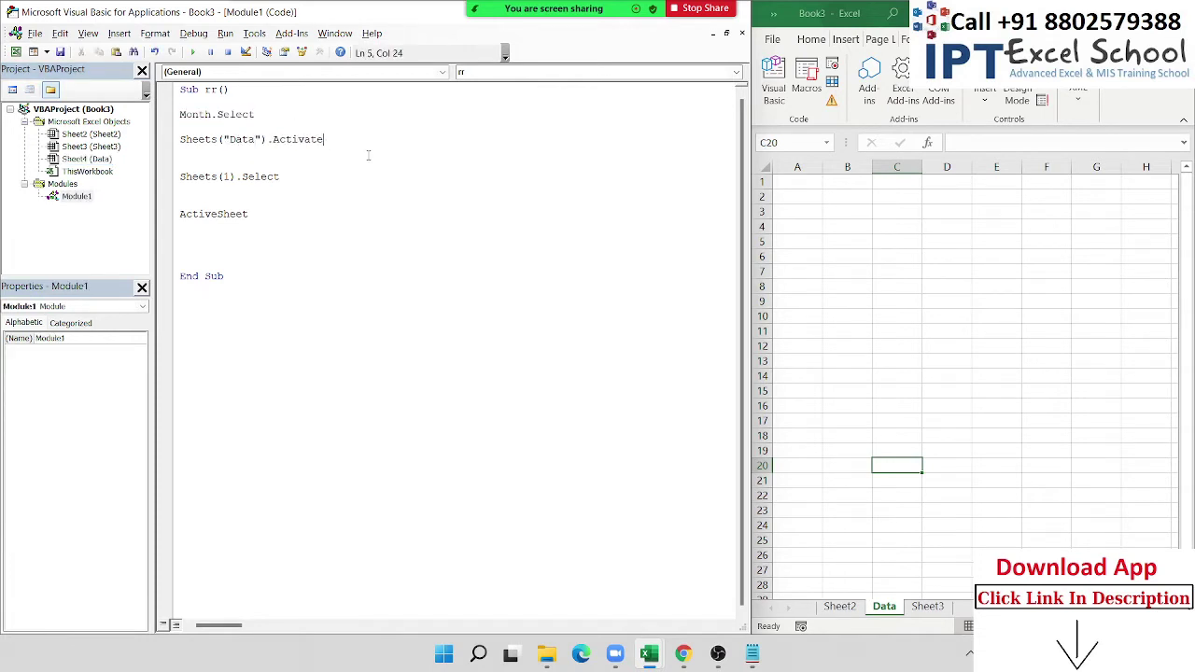
{"action": "left_click", "coordinate": [395, 178]}
{"action": "double_click", "coordinate": [230, 178]}
{"action": "left_click_drag", "start_coordinate": [295, 168], "coordinate": [126, 172]}
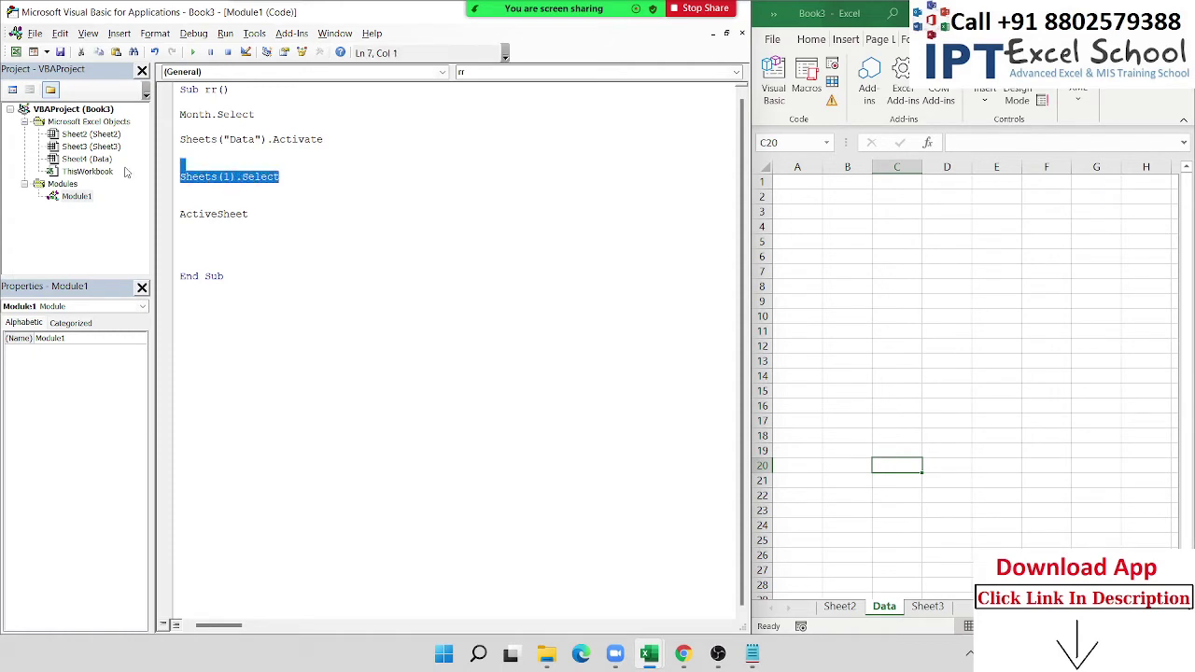
Insert blank lines below the ActiveSheet line, ahead of End Sub
{"action": "key", "text": "Down"}
{"action": "key", "text": "Down"}
{"action": "key", "text": "Down"}
{"action": "key", "text": "Down"}
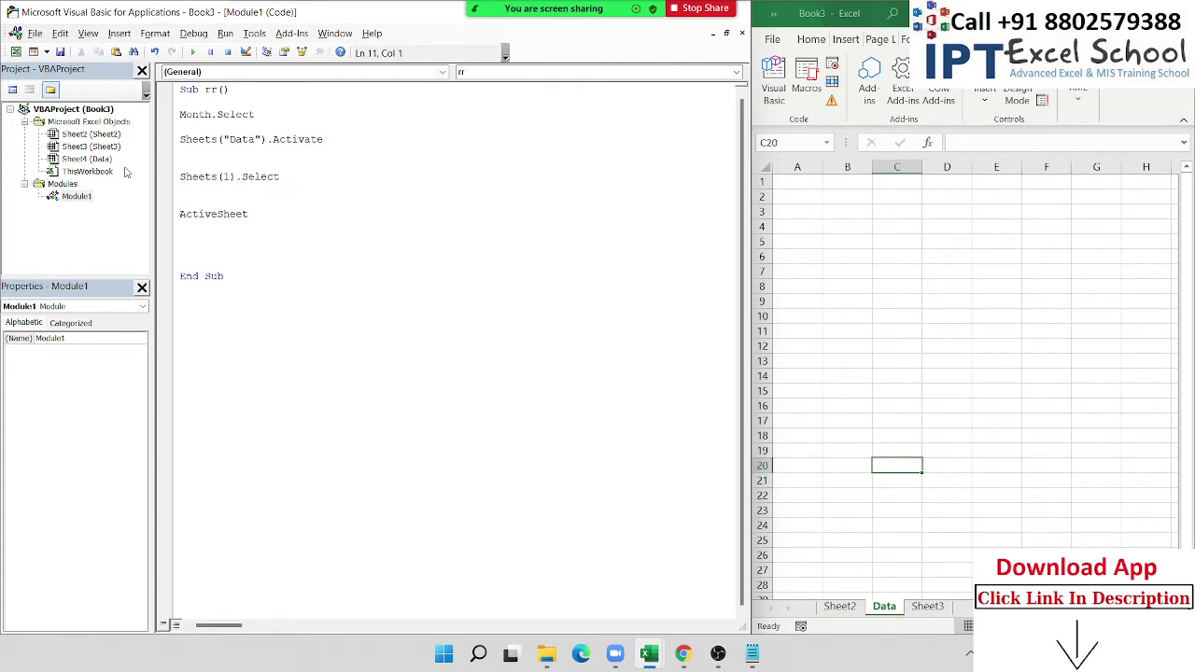
{"action": "key", "text": "shift+Down"}
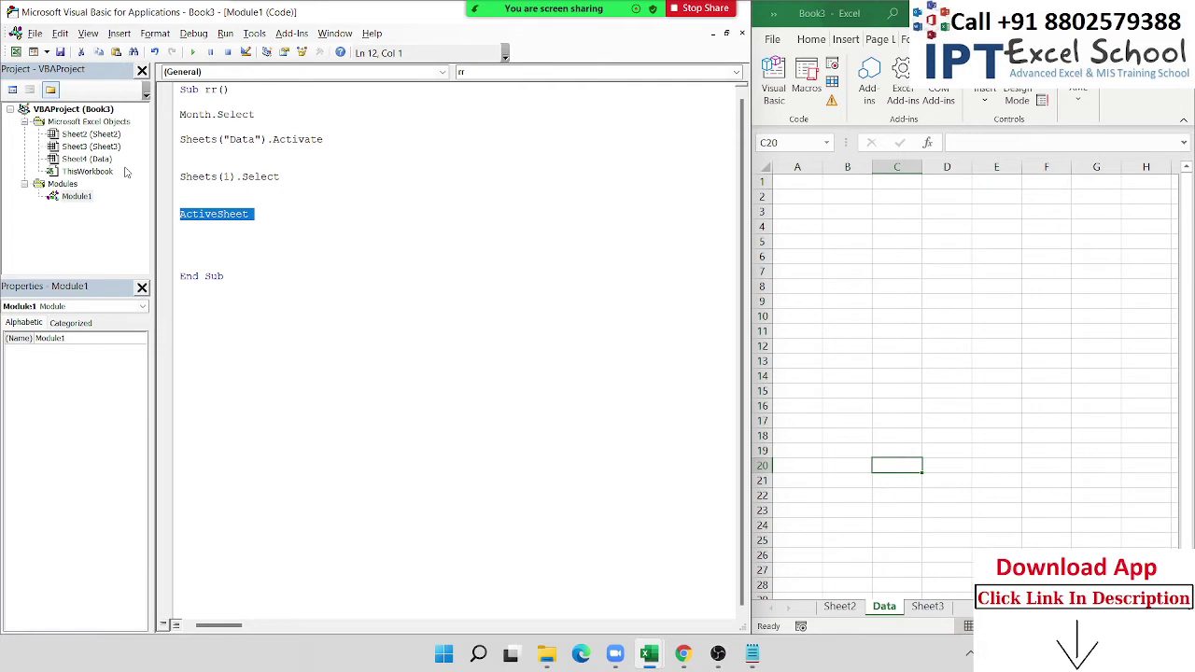
{"action": "key", "text": "Right"}
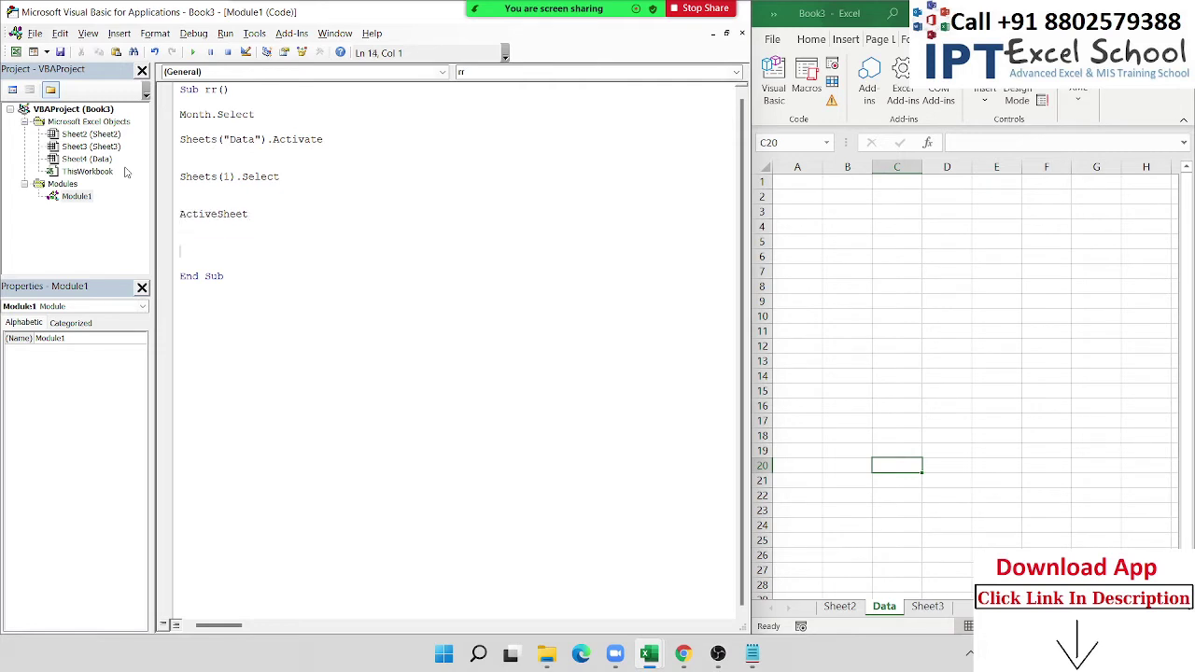
{"action": "key", "text": "Return"}
{"action": "key", "text": "Return"}
{"action": "key", "text": "Up"}
{"action": "key", "text": "Up"}
{"action": "left_click", "coordinate": [183, 176]}
{"action": "left_click", "coordinate": [217, 177]}
{"action": "left_click", "coordinate": [181, 251]}
{"action": "key", "text": "Return"}
Add Sheets.Add followed by ActiveSheet.Name = "Data" to the rr macro
{"action": "type", "text": "she"}
{"action": "type", "text": "ets."}
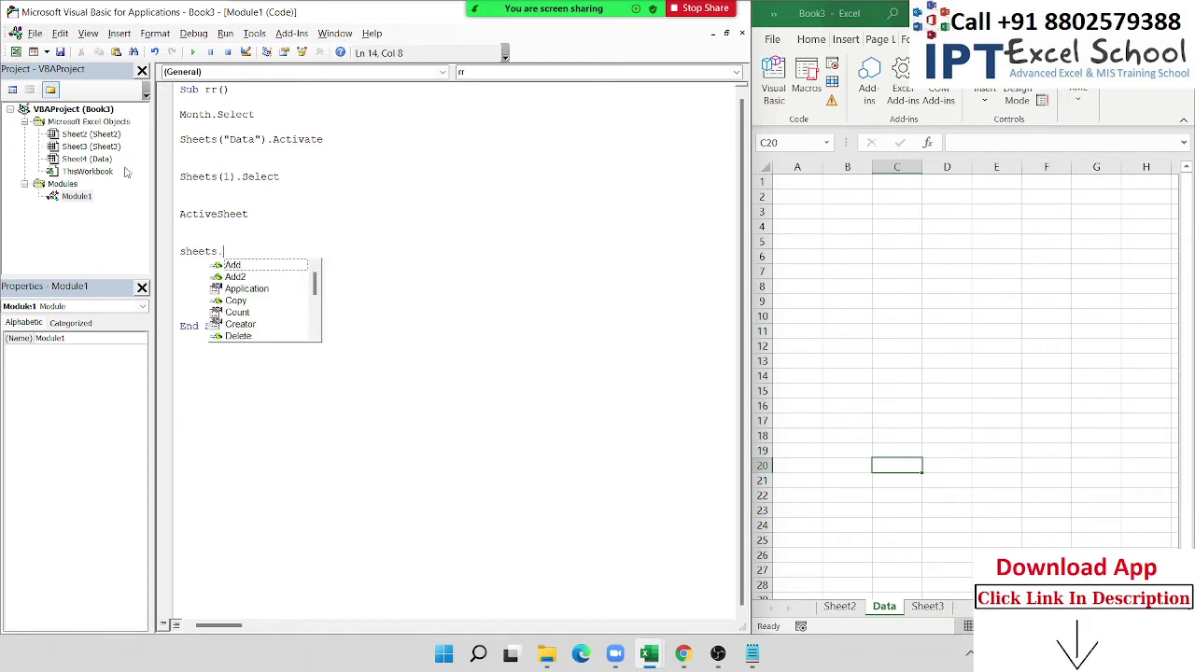
{"action": "type", "text": "ad"}
{"action": "key", "text": "Return"}
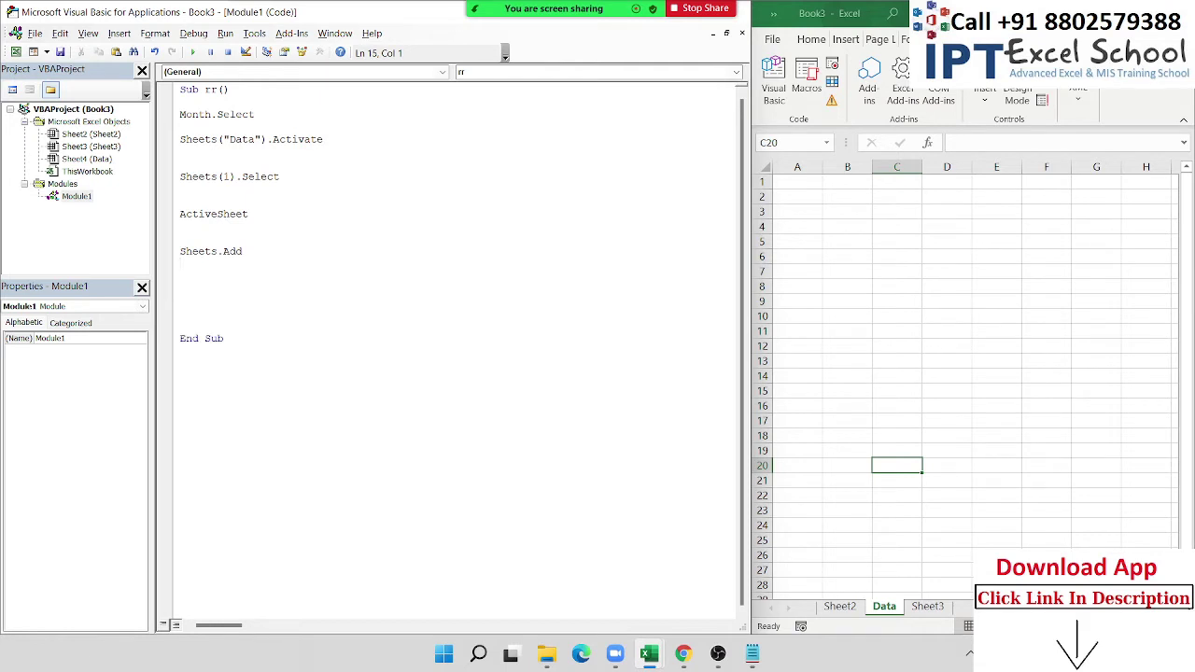
{"action": "type", "text": "activ"}
{"action": "type", "text": "e"}
{"action": "type", "text": "sheet."}
{"action": "type", "text": "name"}
{"action": "type", "text": "= \"D"}
{"action": "type", "text": "ata"}
{"action": "key", "text": "Return"}
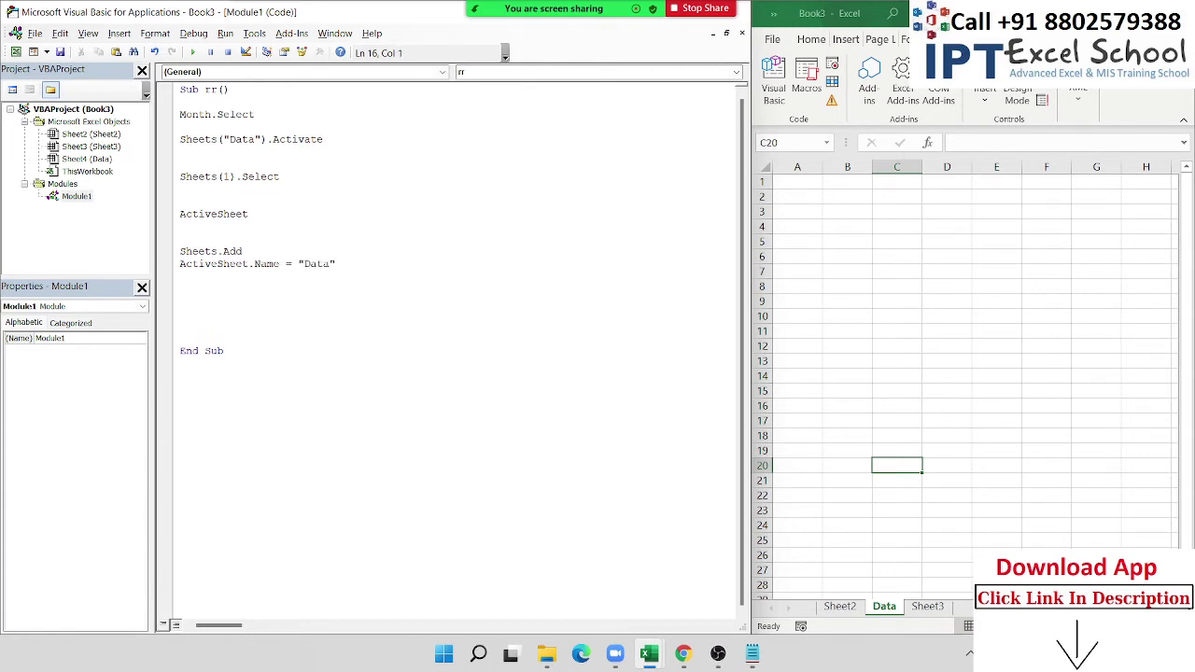
Add the one-line version Sheets.Add.Name = "Data" below it
{"action": "key", "text": "Return"}
{"action": "type", "text": "sheet"}
{"action": "type", "text": "s.a"}
{"action": "key", "text": "Tab"}
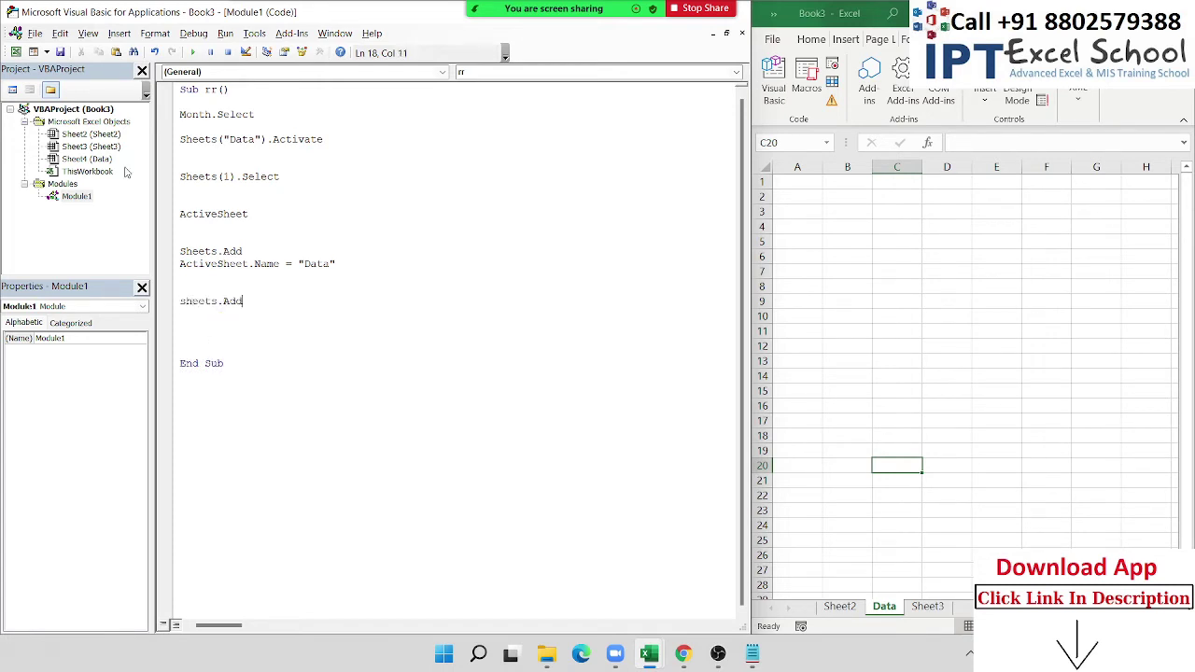
{"action": "type", "text": ".name "}
{"action": "type", "text": "=\"Data"}
{"action": "key", "text": "Return"}
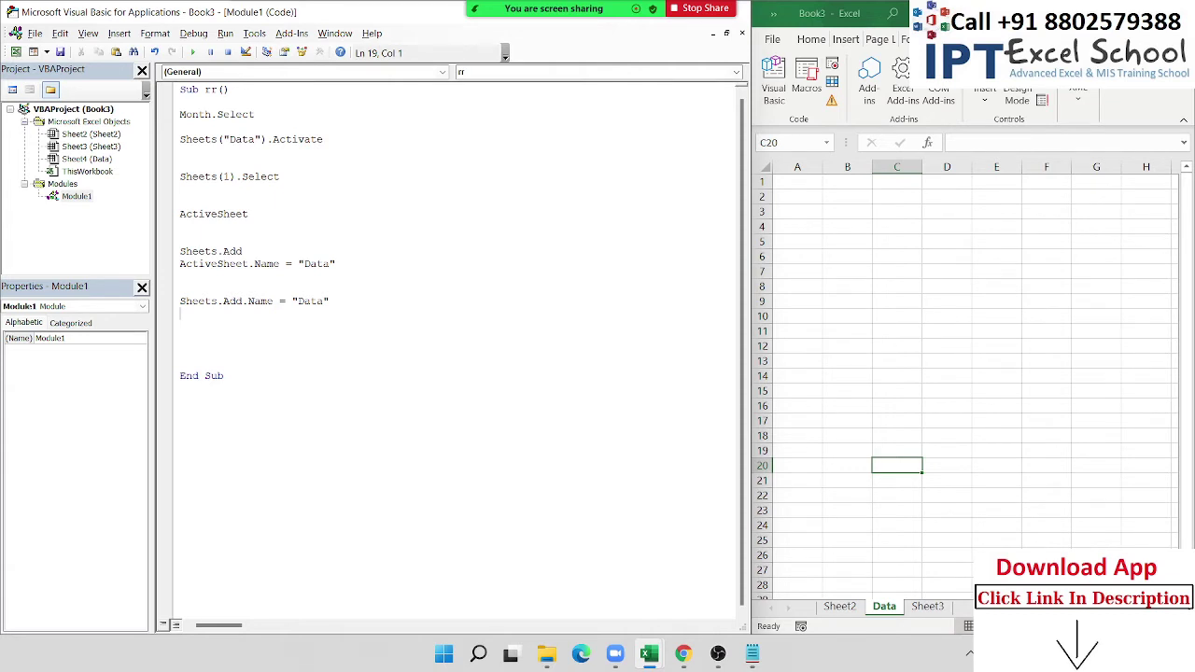
Highlight the ActiveSheet.Name, Sheets.Add and Sheets.Add.Name lines in turn
{"action": "left_click", "coordinate": [181, 276]}
{"action": "key", "text": "shift+Down"}
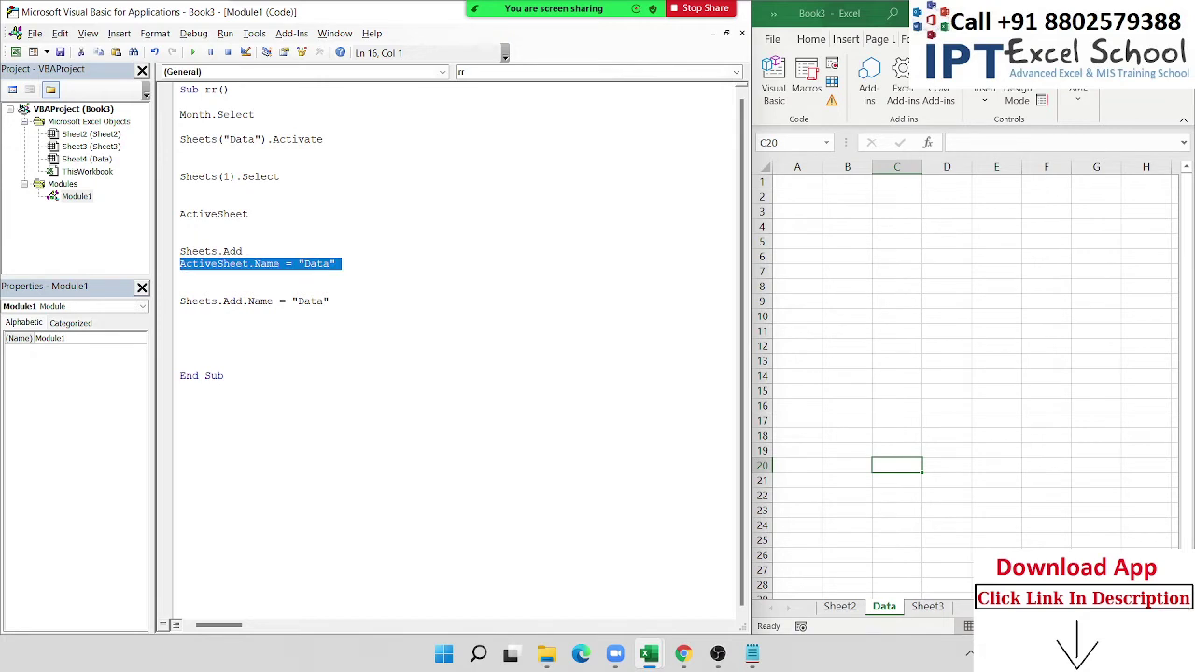
{"action": "key", "text": "shift+Up"}
{"action": "key", "text": "shift+Down"}
{"action": "key", "text": "shift+Up"}
{"action": "key", "text": "shift+Down"}
{"action": "key", "text": "shift+Up"}
{"action": "key", "text": "shift+Up"}
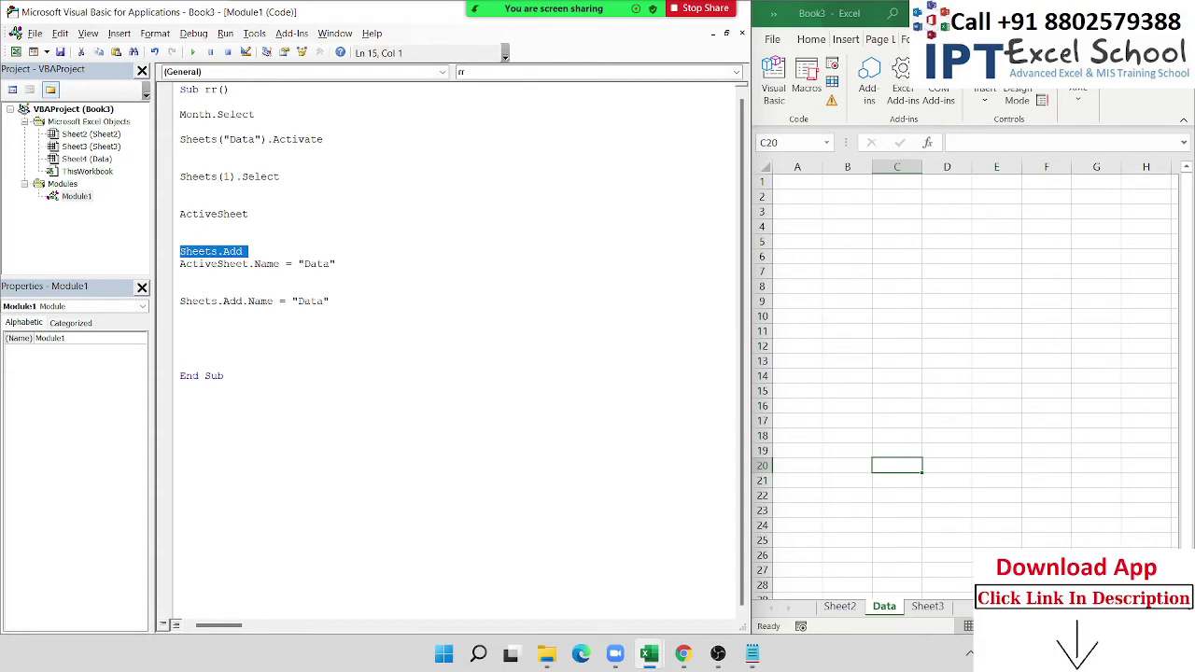
{"action": "key", "text": "Down"}
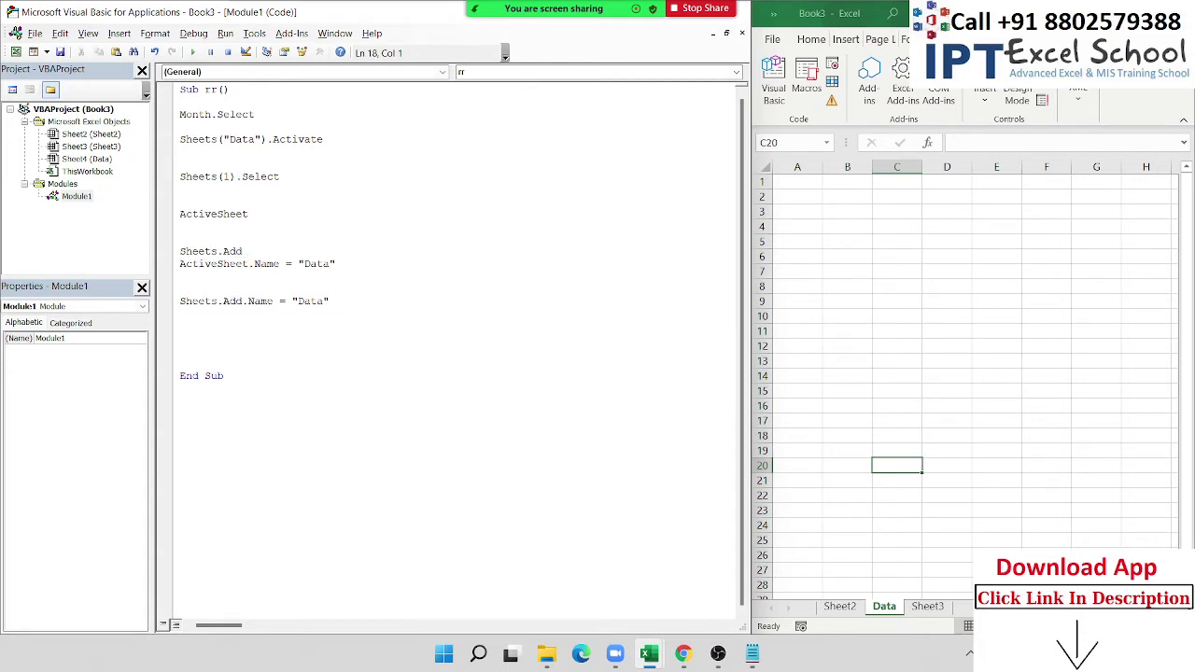
{"action": "key", "text": "shift+Down"}
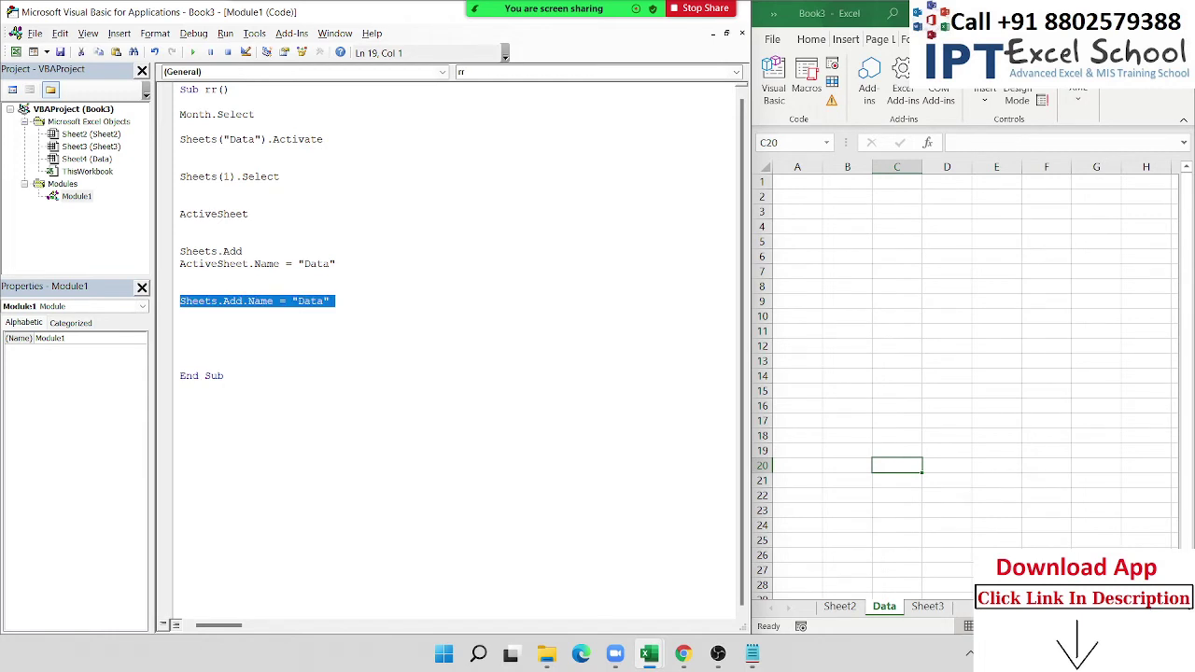
Insert a blank line above the Sheets.Add.Name = "Data" statement
{"action": "key", "text": "Right"}
{"action": "key", "text": "Return"}
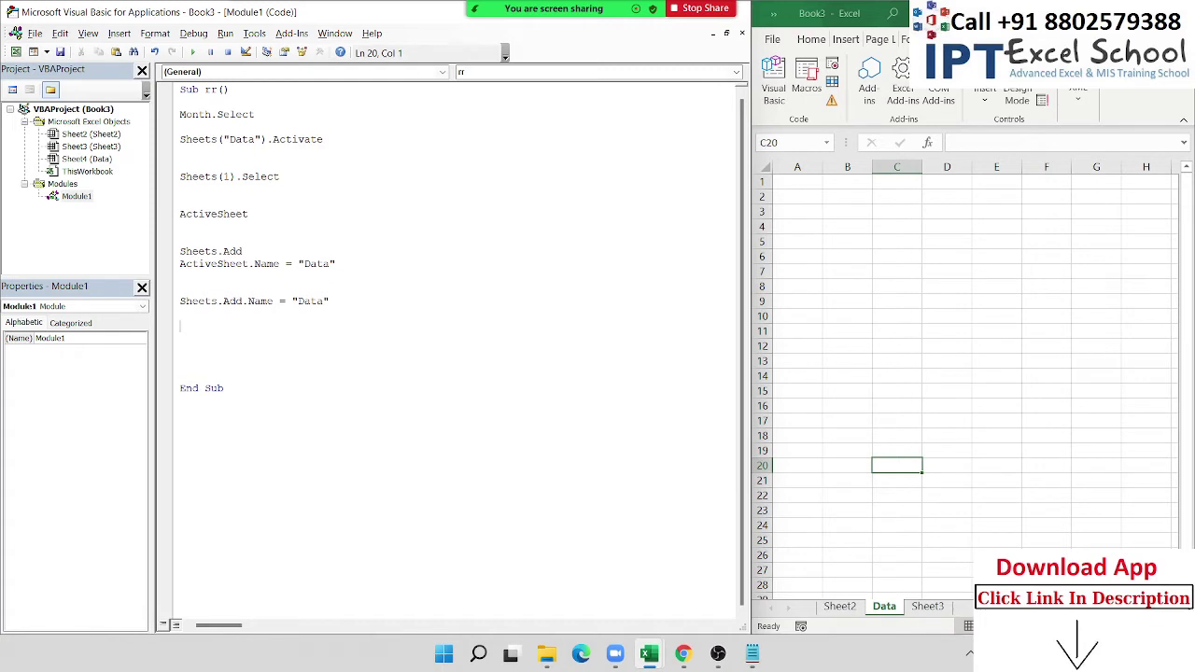
{"action": "key", "text": "Up"}
{"action": "key", "text": "Up"}
{"action": "key", "text": "shift+Down"}
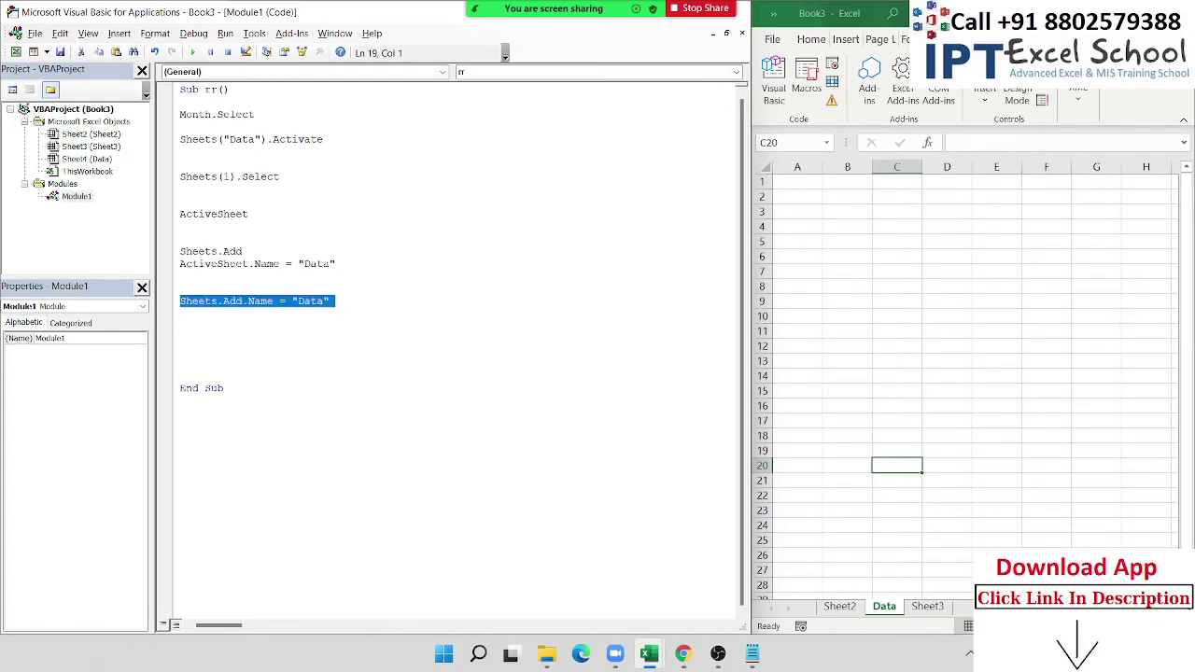
{"action": "left_click", "coordinate": [181, 314]}
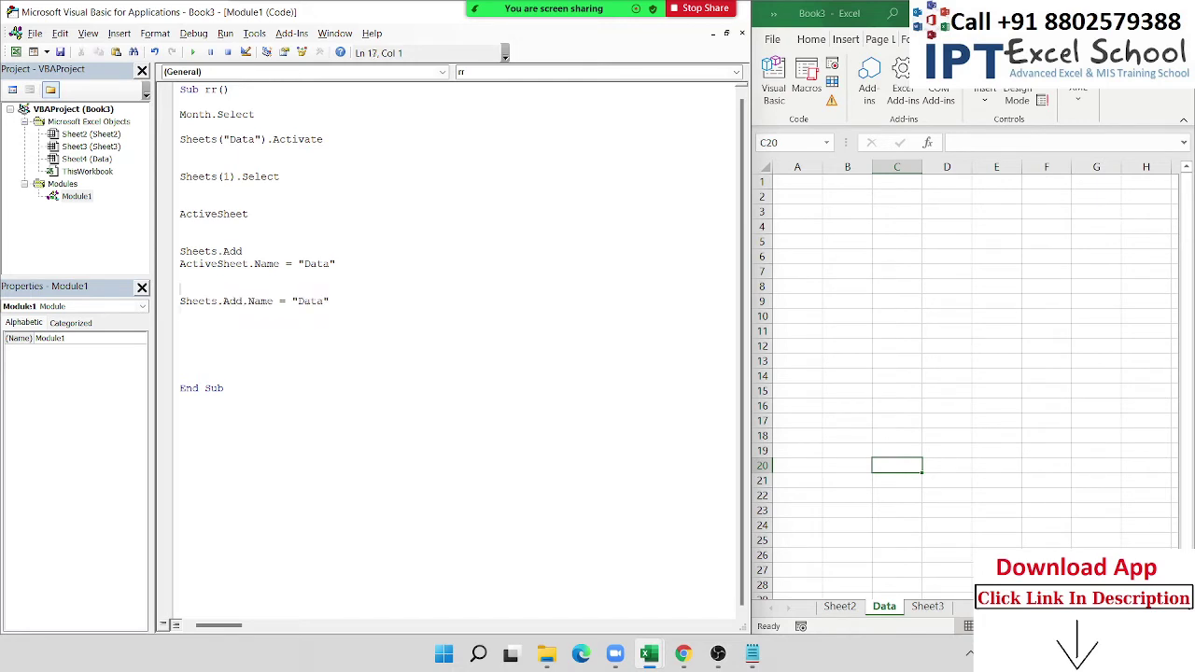
{"action": "key", "text": "Return"}
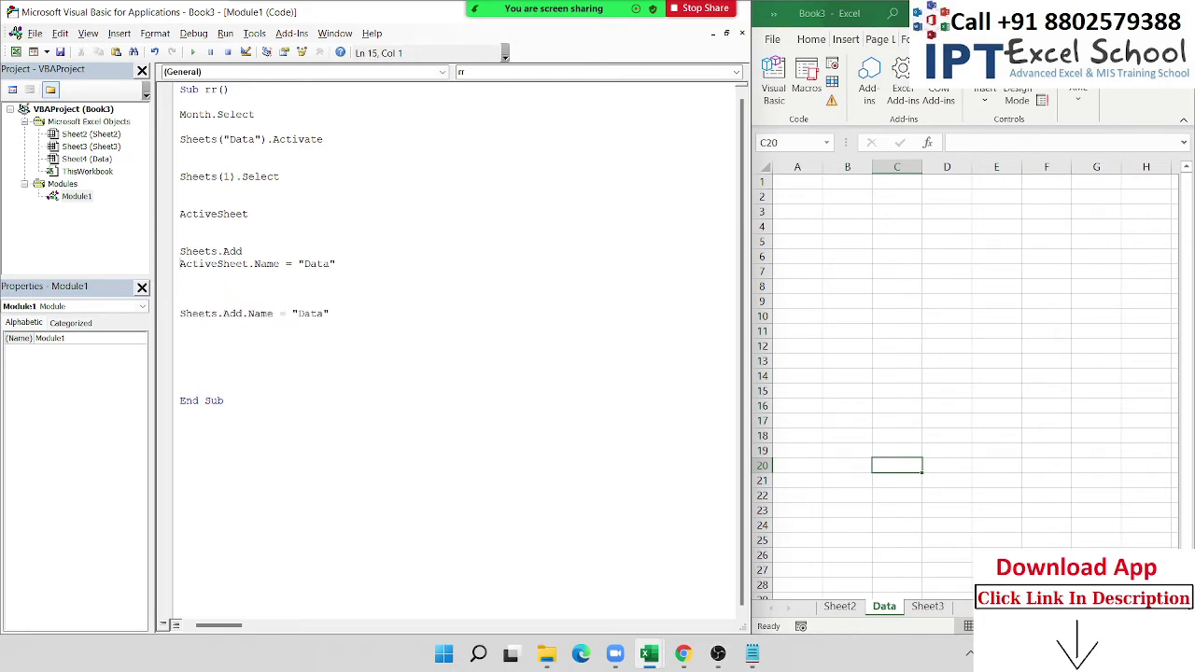
{"action": "key", "text": "shift+Up"}
{"action": "key", "text": "shift+Up"}
{"action": "key", "text": "shift+Up"}
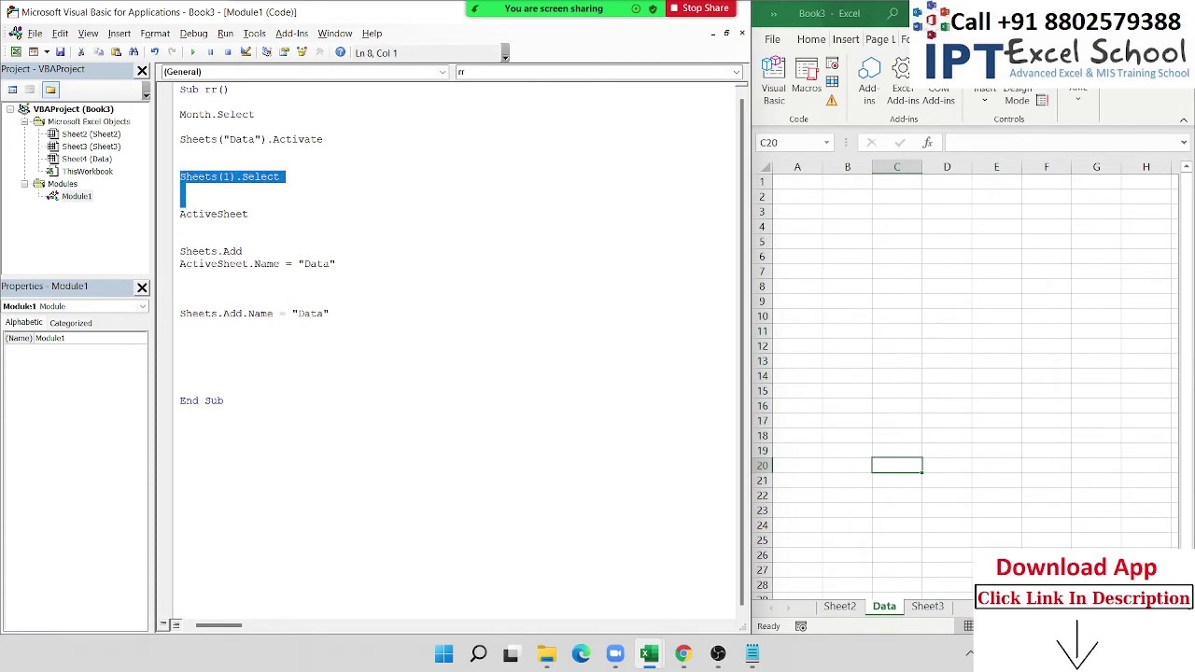
{"action": "key", "text": "shift+Up"}
{"action": "key", "text": "shift+Up"}
{"action": "key", "text": "shift+Up"}
{"action": "key", "text": "shift+Up"}
{"action": "key", "text": "shift+Up"}
{"action": "left_click", "coordinate": [180, 239]}
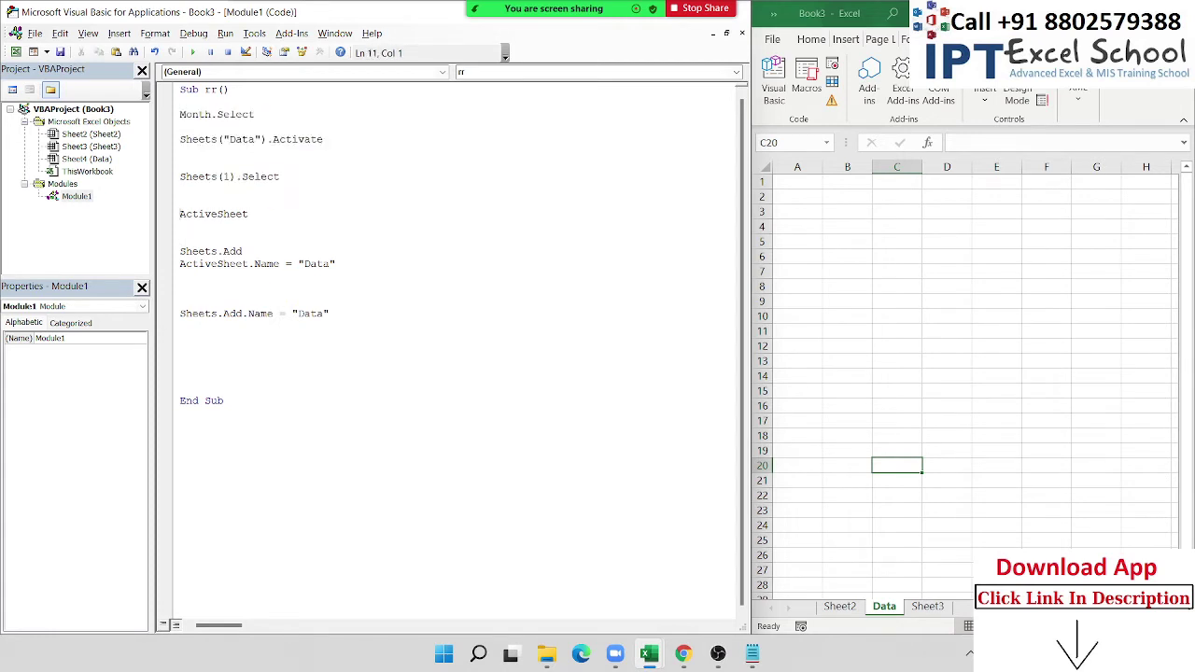
{"action": "left_click", "coordinate": [180, 288]}
Type Sheets("Data").Name = "Old Data" on the empty line
{"action": "type", "text": "sheets"}
{"action": "type", "text": "(\"Data"}
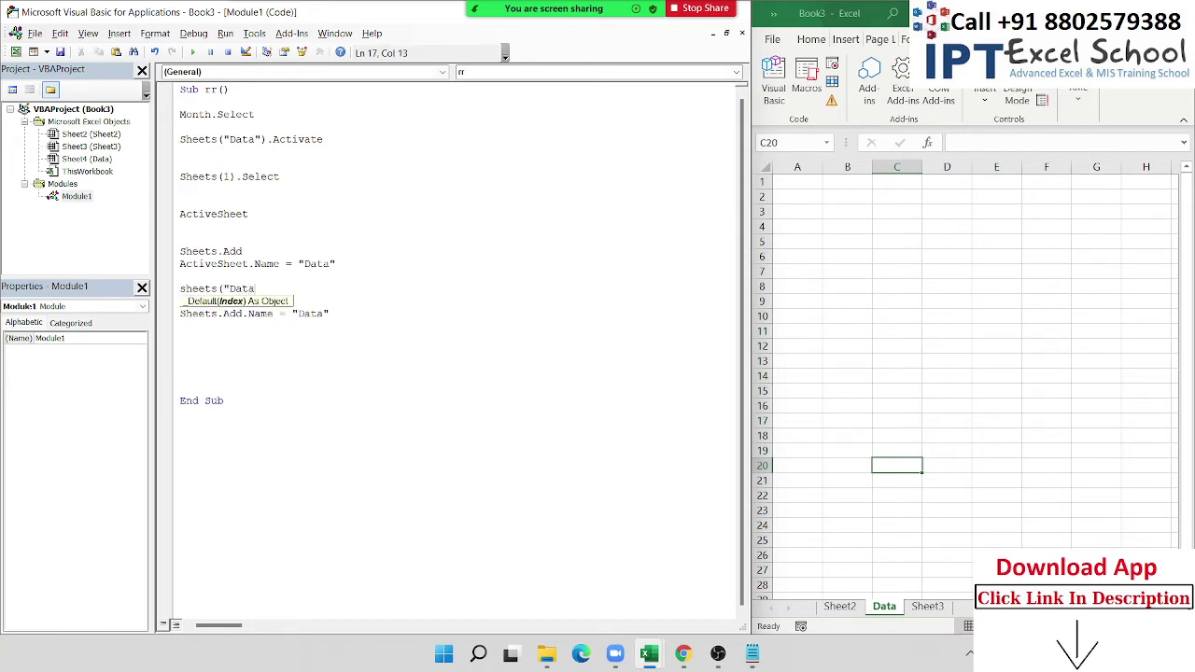
{"action": "type", "text": "\").nam"}
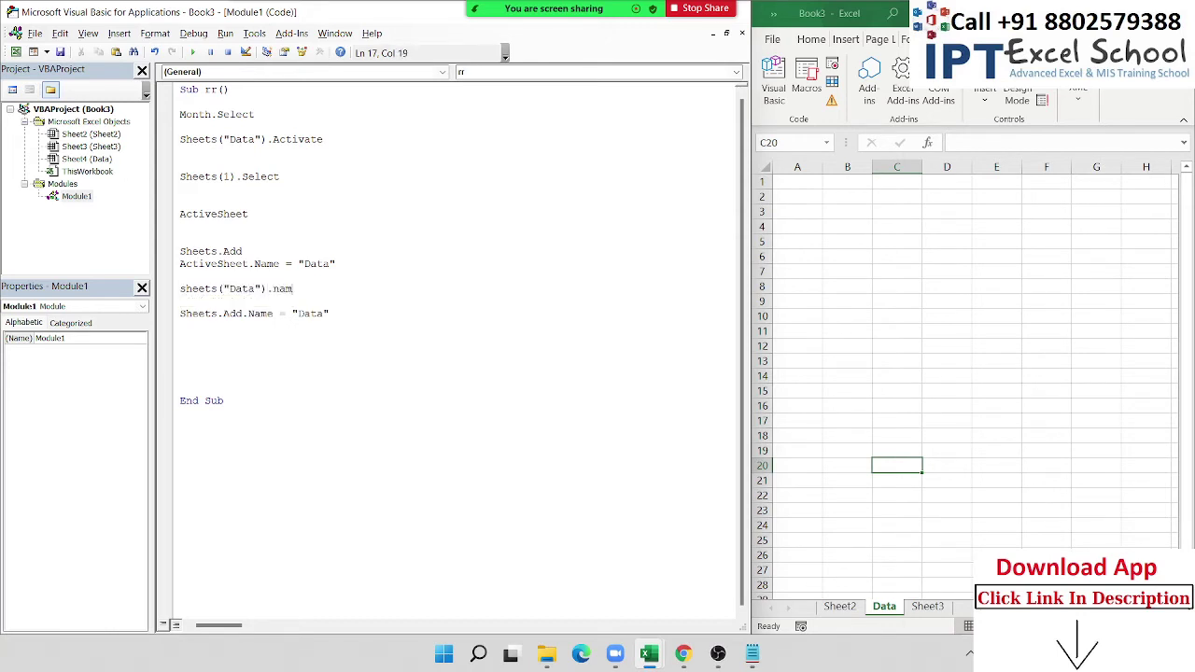
{"action": "type", "text": "e = "}
{"action": "type", "text": "Ol"}
{"action": "key", "text": "BackSpace"}
{"action": "key", "text": "BackSpace"}
{"action": "type", "text": "\"O"}
{"action": "type", "text": "ld Data"}
{"action": "type", "text": "\""}
Add Sheet4.Name = "old Data", dismissing the compile error and removing the stray bracket
{"action": "key", "text": "Down"}
{"action": "key", "text": "Return"}
{"action": "key", "text": "Return"}
{"action": "key", "text": "Up"}
{"action": "type", "text": "s"}
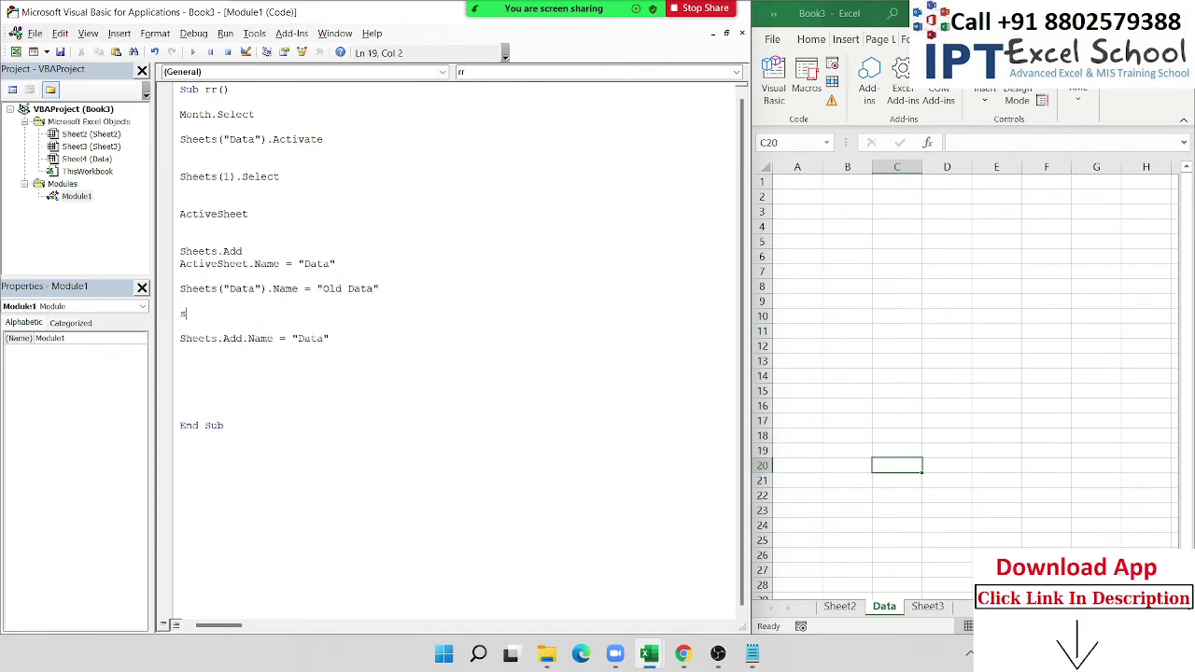
{"action": "type", "text": "heet4."}
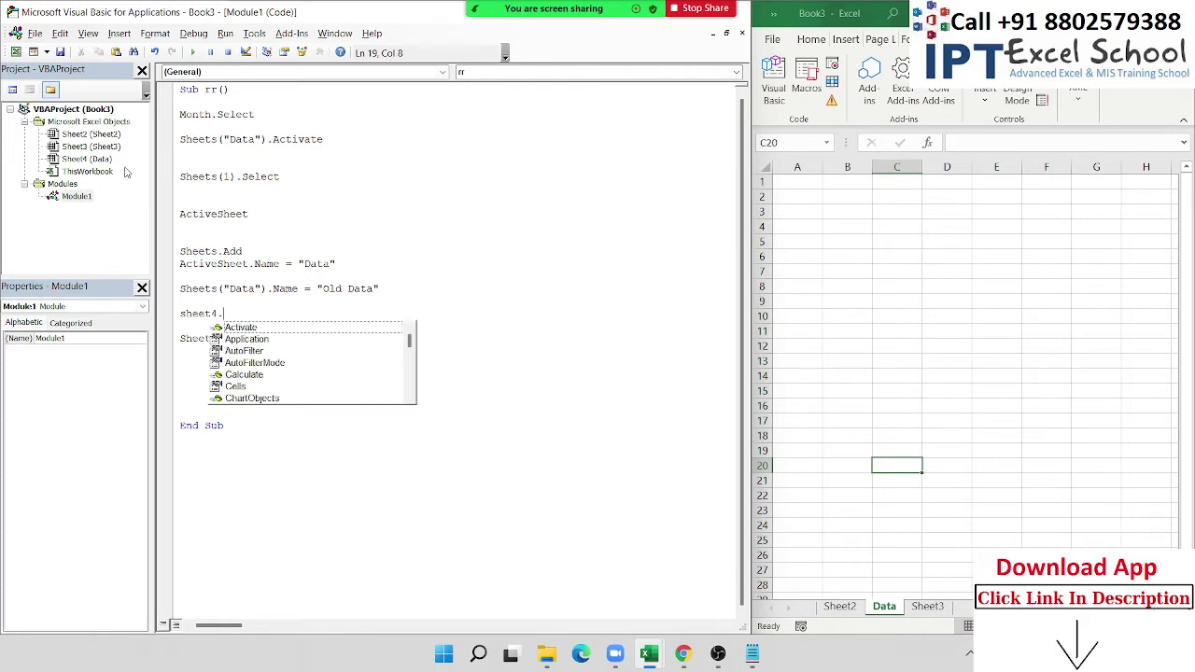
{"action": "type", "text": "name"}
{"action": "type", "text": "= "}
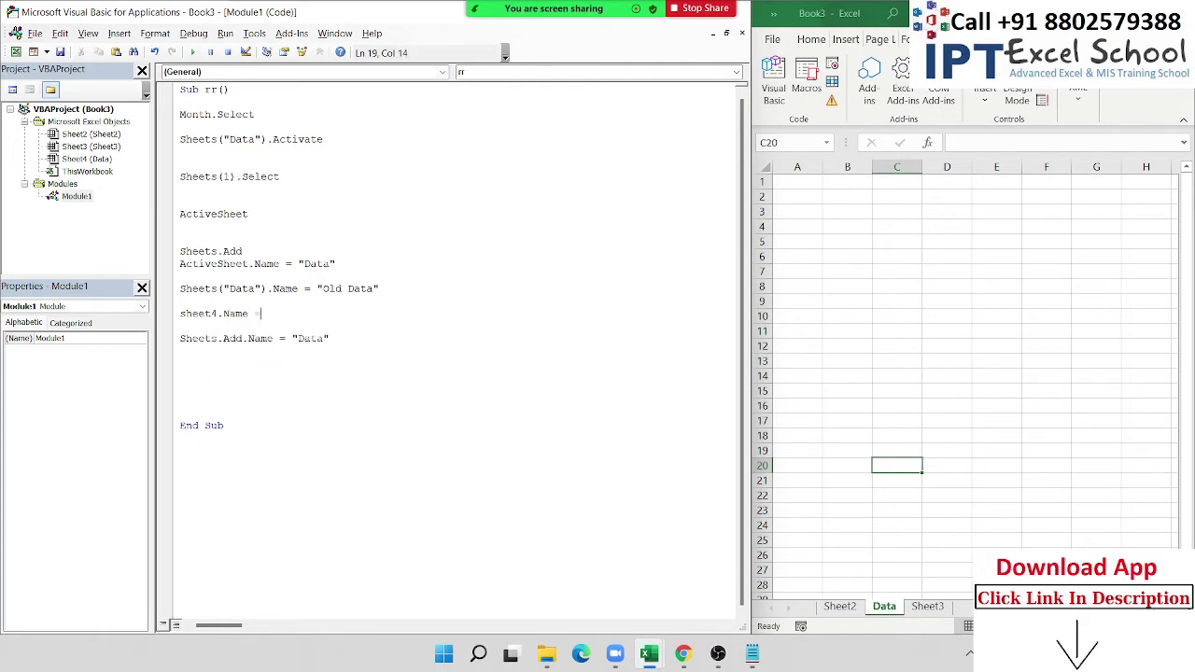
{"action": "type", "text": "\"old "}
{"action": "type", "text": "Data\""}
{"action": "type", "text": ")"}
{"action": "key", "text": "Down"}
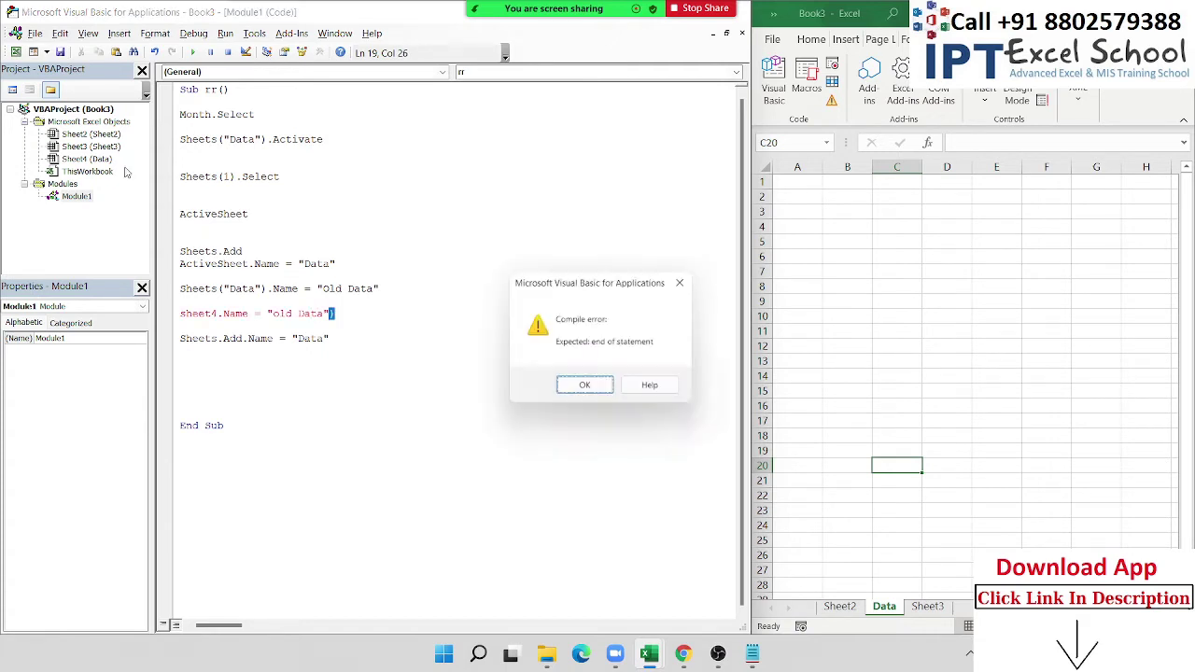
{"action": "key", "text": "Return"}
{"action": "key", "text": "Delete"}
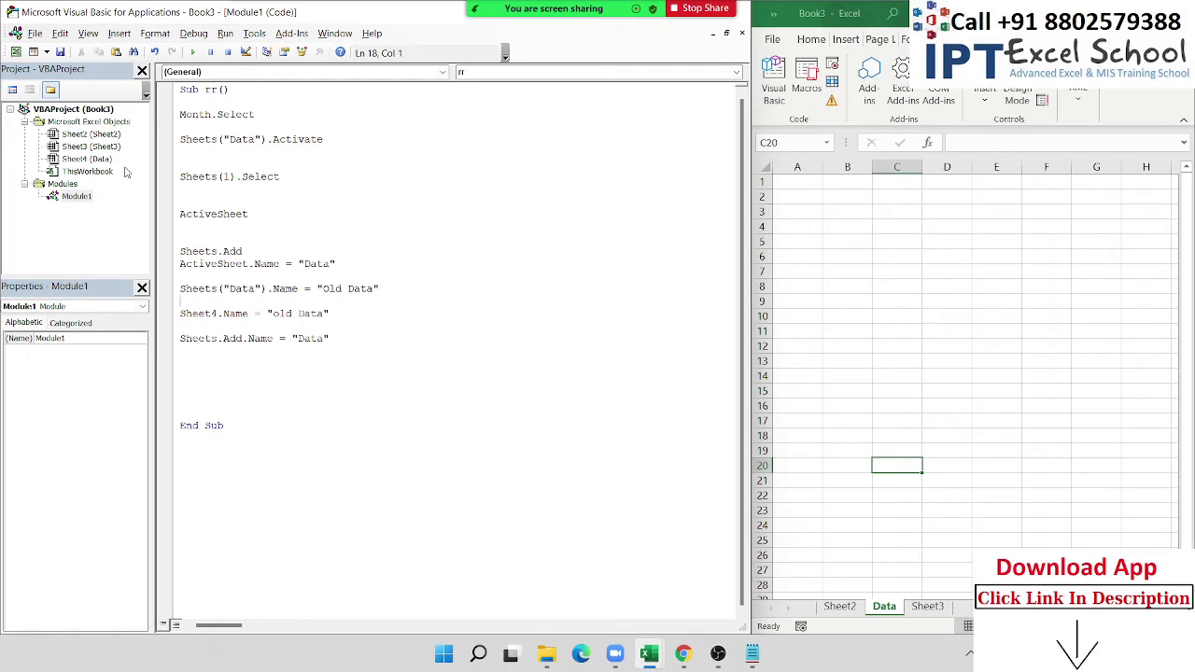
{"action": "key", "text": "Up"}
{"action": "key", "text": "Up"}
{"action": "key", "text": "Up"}
Highlight the earlier statements, then add blank lines before End Sub
{"action": "key", "text": "End"}
{"action": "key", "text": "shift+Home"}
{"action": "key", "text": "shift+Up"}
{"action": "key", "text": "shift+Up"}
{"action": "key", "text": "shift+Up"}
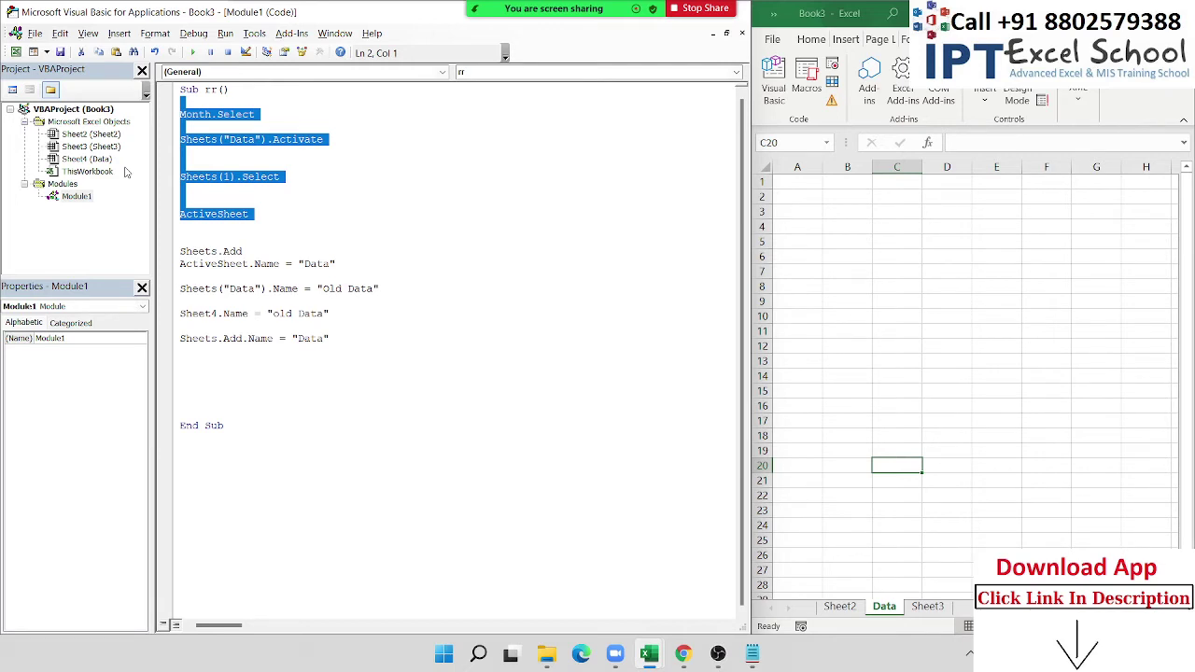
{"action": "left_click", "coordinate": [181, 363]}
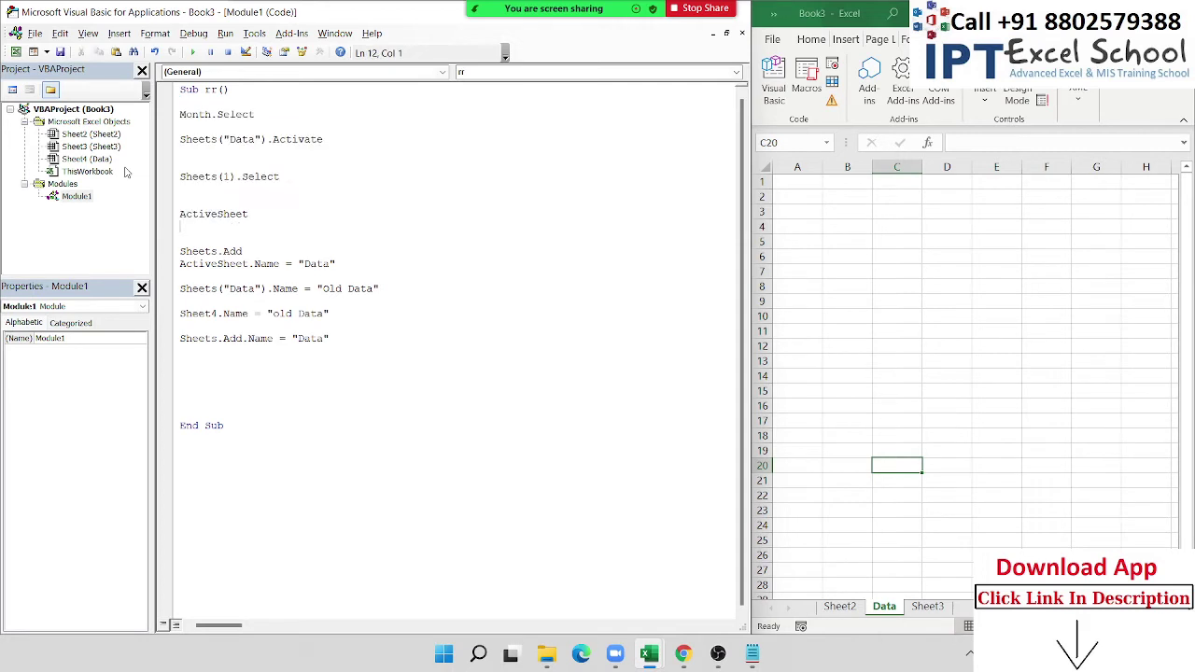
{"action": "key", "text": "Left"}
{"action": "key", "text": "Down"}
{"action": "key", "text": "Down"}
{"action": "key", "text": "Down"}
{"action": "key", "text": "Return"}
{"action": "key", "text": "Return"}
Add Sheet2.Move to the macro and preview Move or Copy's (new book) option without moving
{"action": "type", "text": "she"}
{"action": "type", "text": "et"}
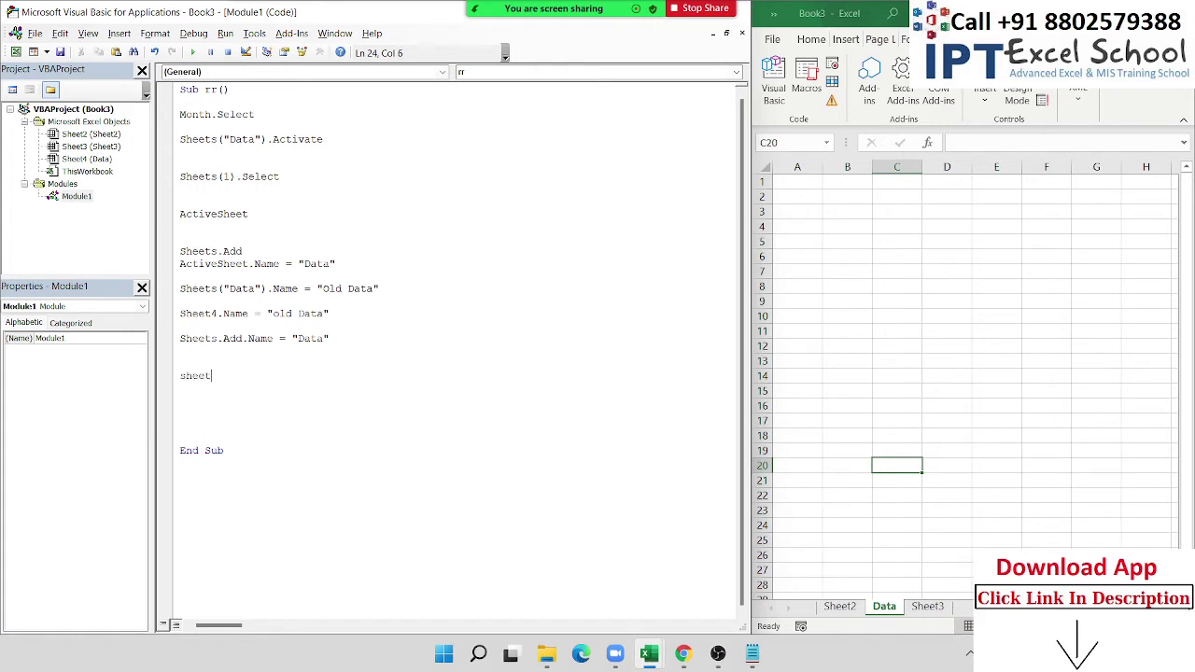
{"action": "type", "text": "2."}
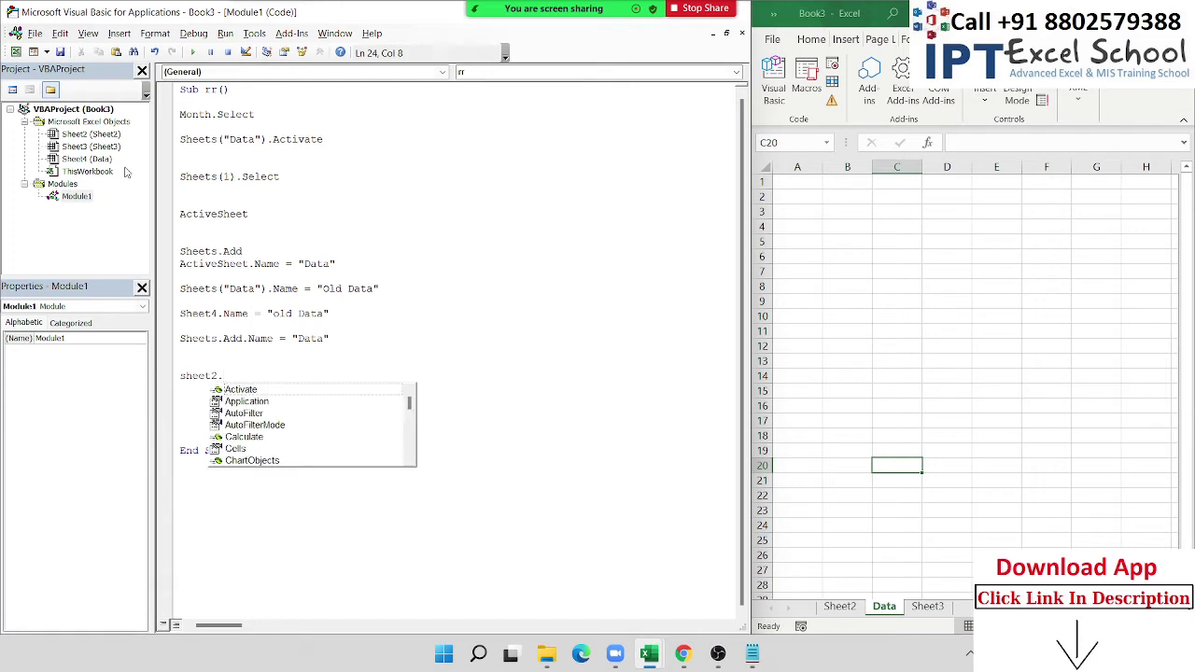
{"action": "type", "text": "Move"}
{"action": "key", "text": "Return"}
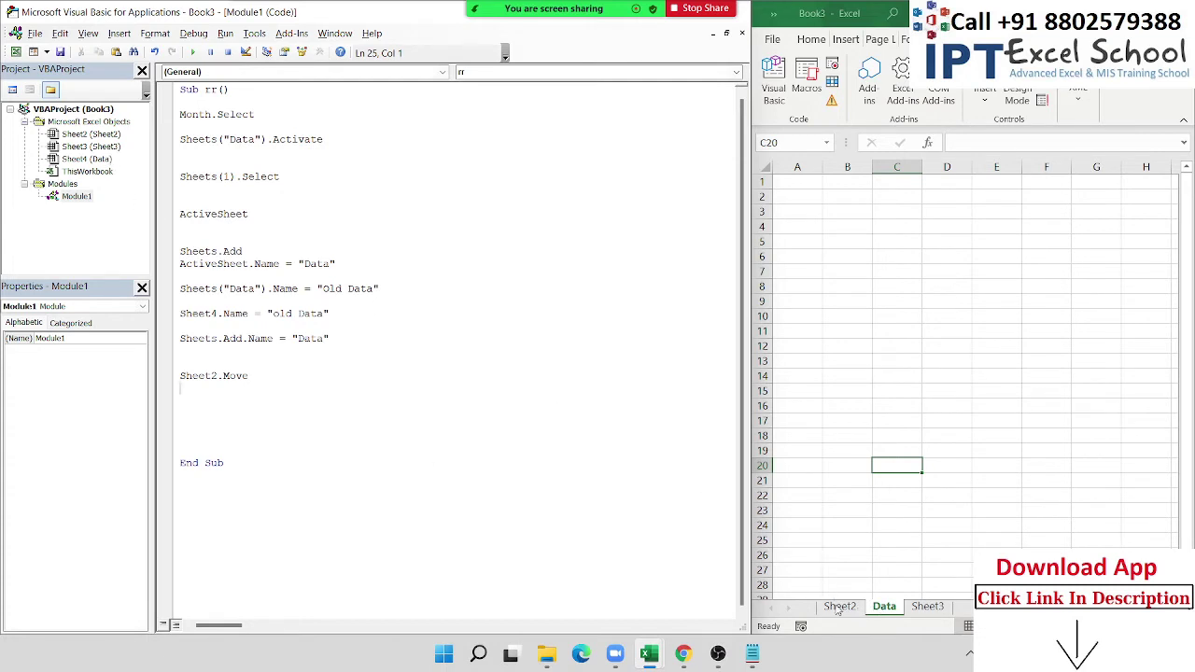
{"action": "right_click", "coordinate": [838, 608]}
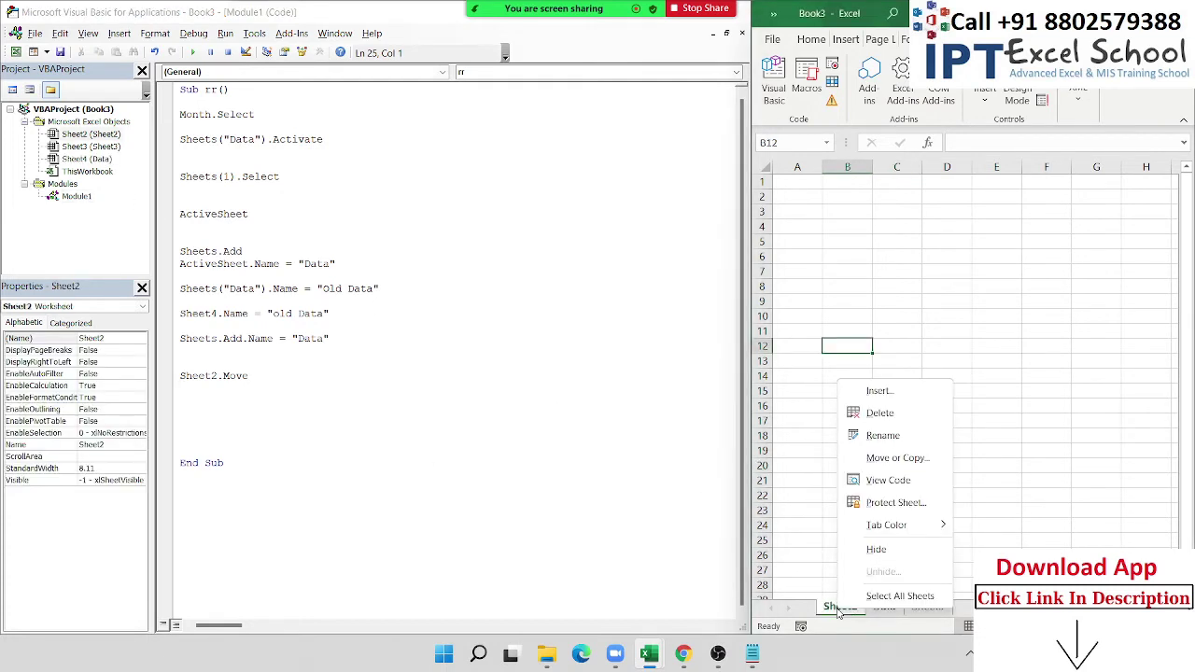
{"action": "left_click", "coordinate": [894, 459]}
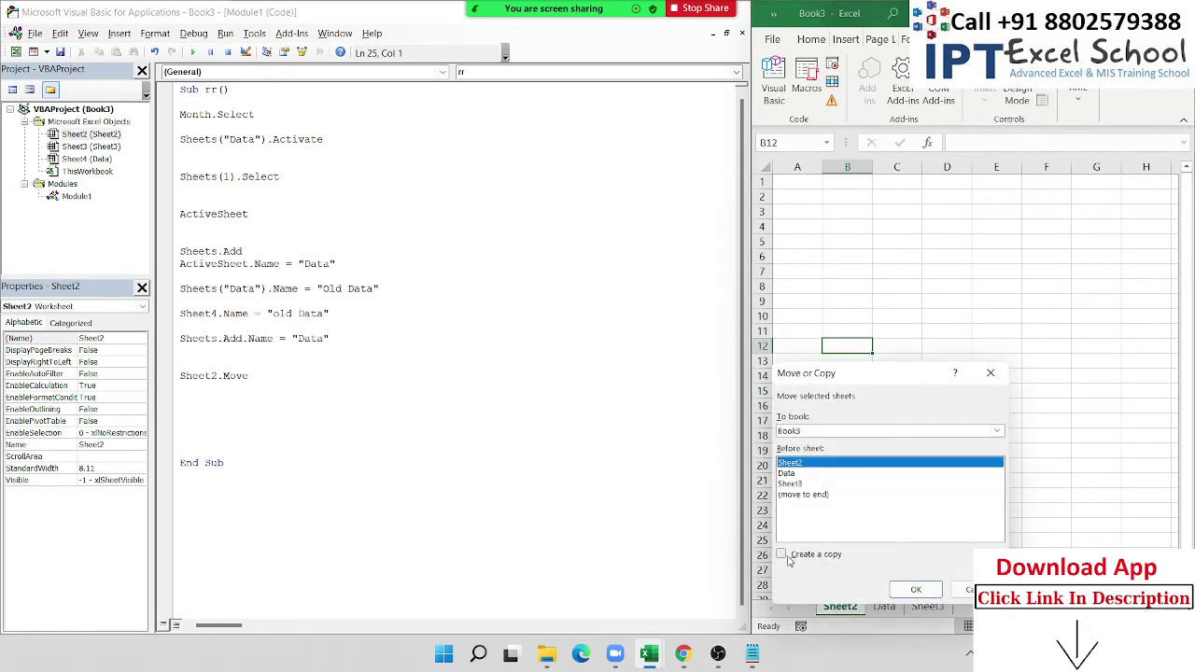
{"action": "left_click", "coordinate": [819, 432]}
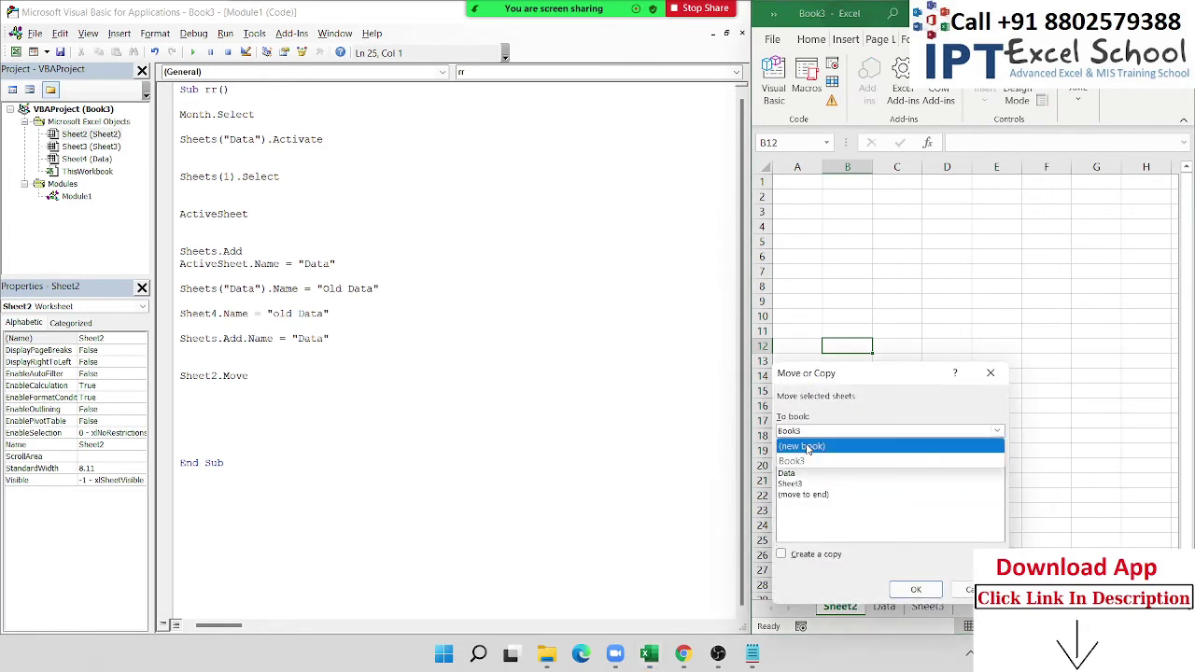
{"action": "left_click", "coordinate": [820, 445]}
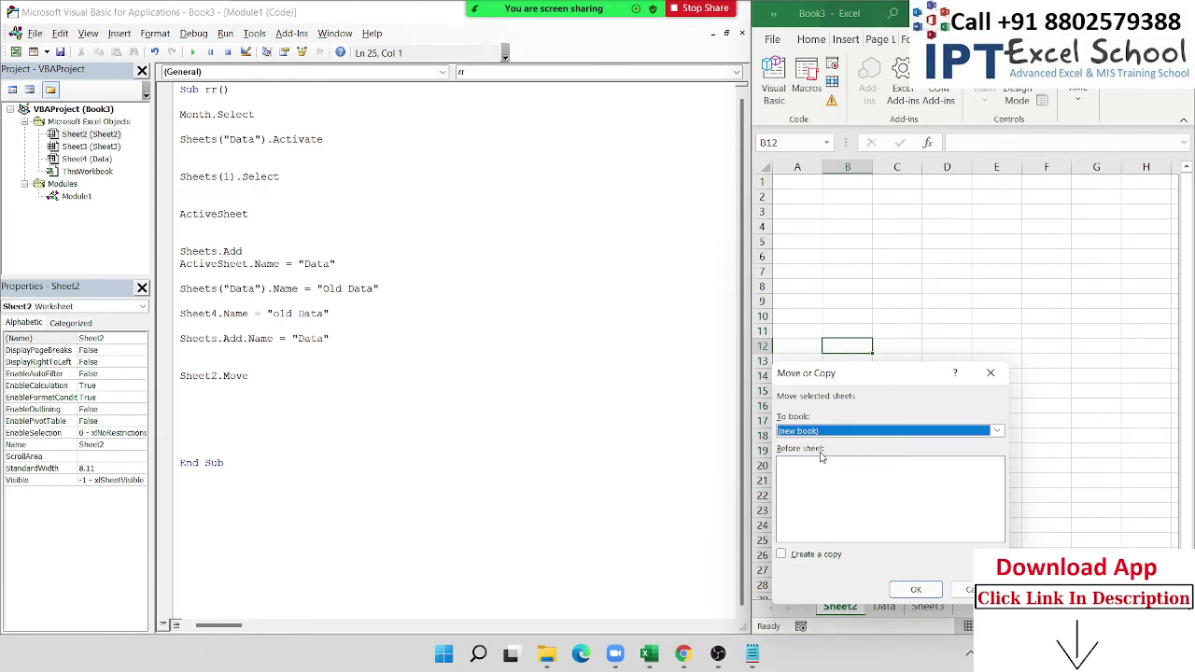
{"action": "key", "text": "Escape"}
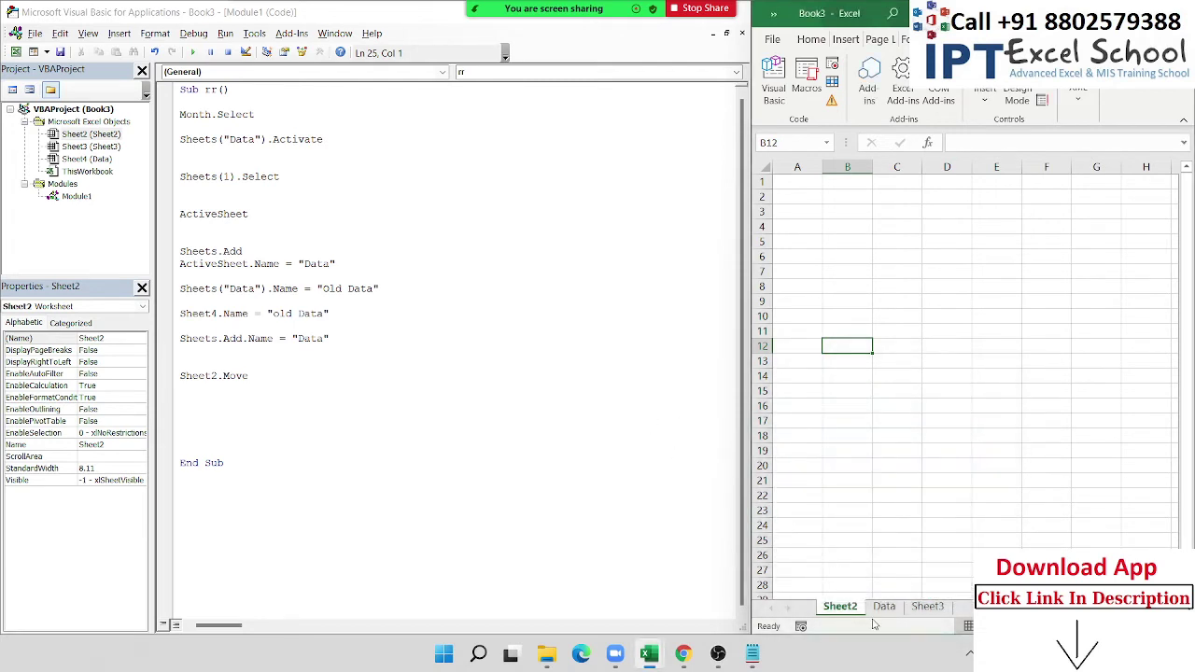
{"action": "left_click", "coordinate": [278, 367]}
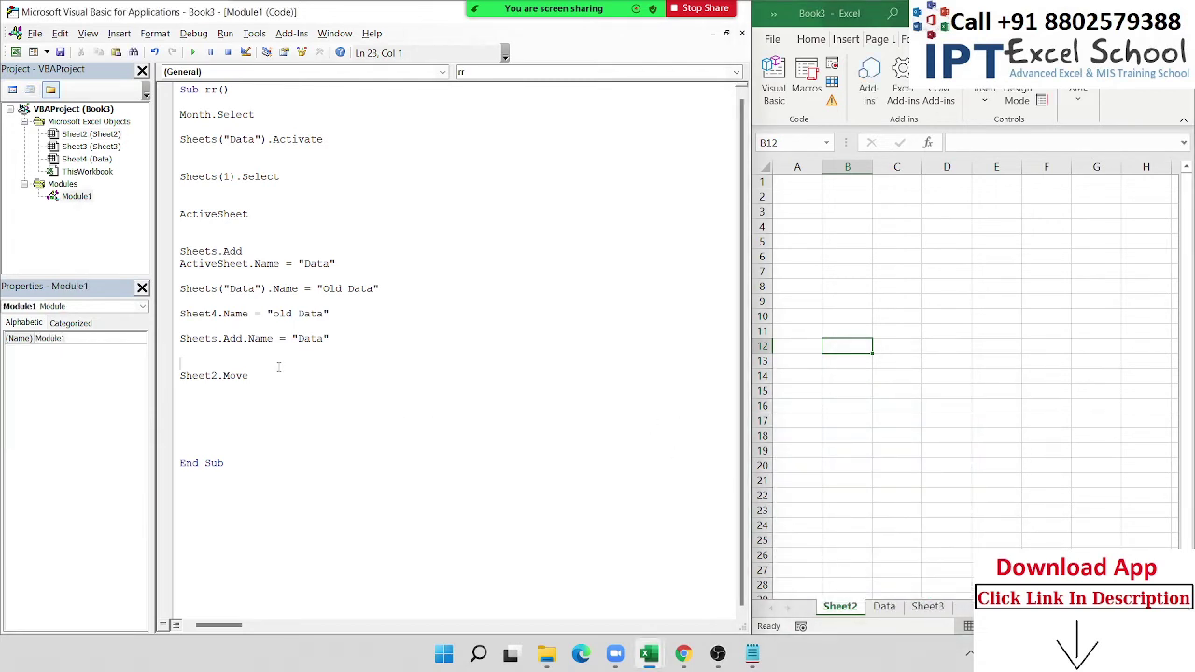
{"action": "left_click", "coordinate": [278, 369]}
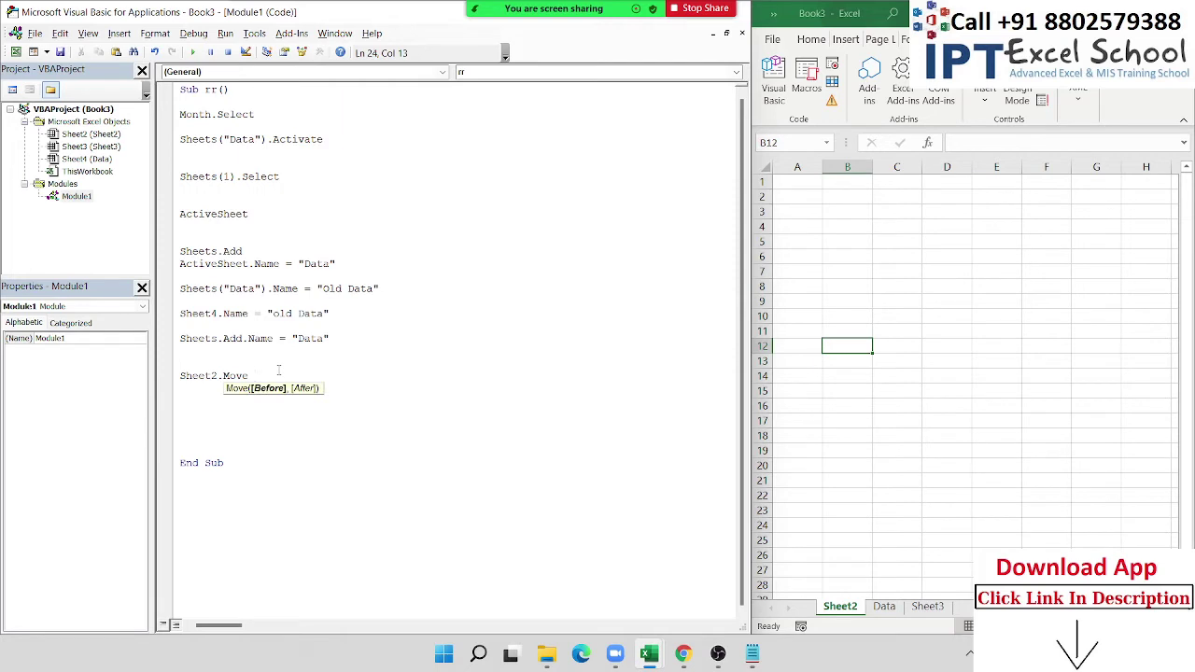
{"action": "type", "text": "sheets"}
{"action": "key", "text": "BackSpace"}
{"action": "key", "text": "BackSpace"}
{"action": "key", "text": "BackSpace"}
{"action": "key", "text": "BackSpace"}
{"action": "key", "text": "BackSpace"}
{"action": "key", "text": "BackSpace"}
{"action": "type", "text": ","}
{"action": "type", "text": "af"}
{"action": "type", "text": "ter"}
{"action": "type", "text": "="}
{"action": "key", "text": "BackSpace"}
{"action": "type", "text": ":="}
{"action": "key", "text": "BackSpace"}
{"action": "key", "text": "BackSpace"}
{"action": "key", "text": "BackSpace"}
{"action": "key", "text": "BackSpace"}
{"action": "key", "text": "BackSpace"}
{"action": "key", "text": "BackSpace"}
{"action": "key", "text": "BackSpace"}
{"action": "type", "text": "sheets"}
{"action": "key", "text": "BackSpace"}
{"action": "type", "text": "s("}
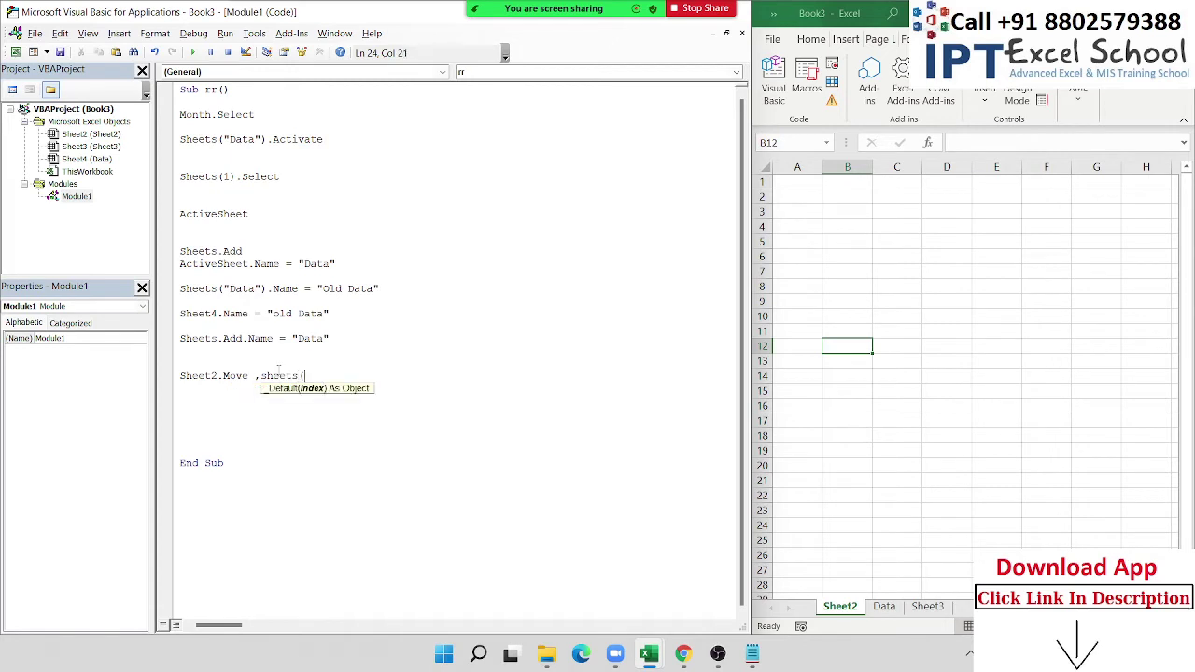
{"action": "type", "text": "\"Da"}
{"action": "type", "text": "ta"}
{"action": "key", "text": "BackSpace"}
{"action": "key", "text": "BackSpace"}
{"action": "key", "text": "BackSpace"}
{"action": "key", "text": "BackSpace"}
{"action": "type", "text": "Sheets"}
{"action": "key", "text": "BackSpace"}
{"action": "type", "text": "3\")"}
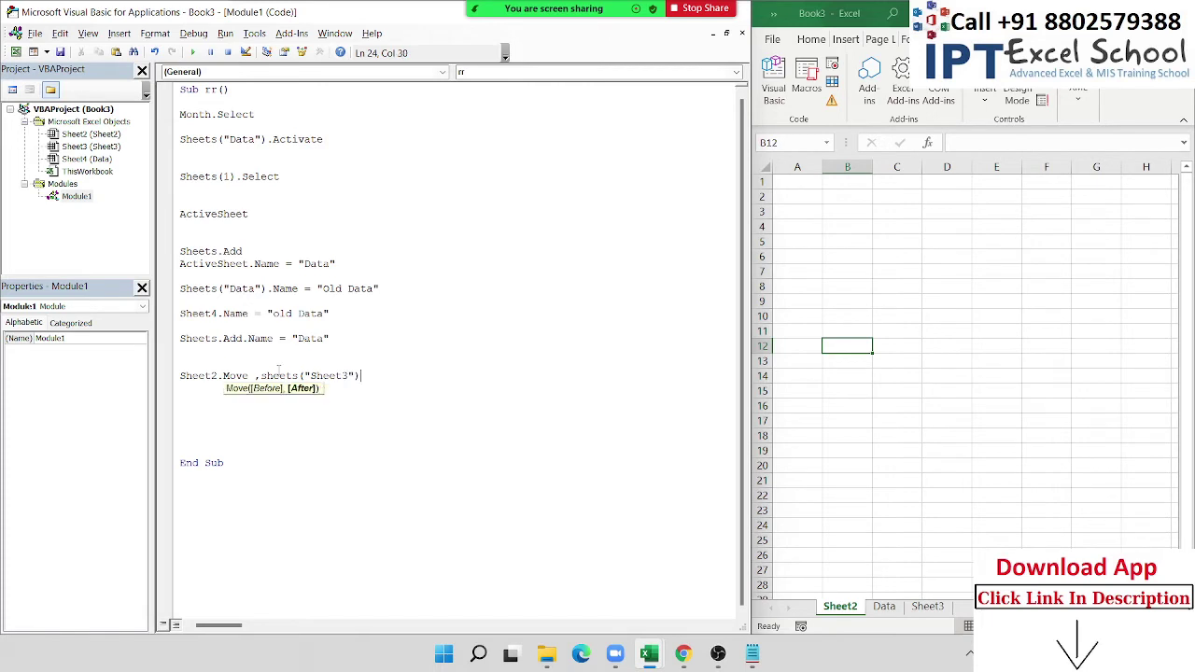
{"action": "key", "text": "Return"}
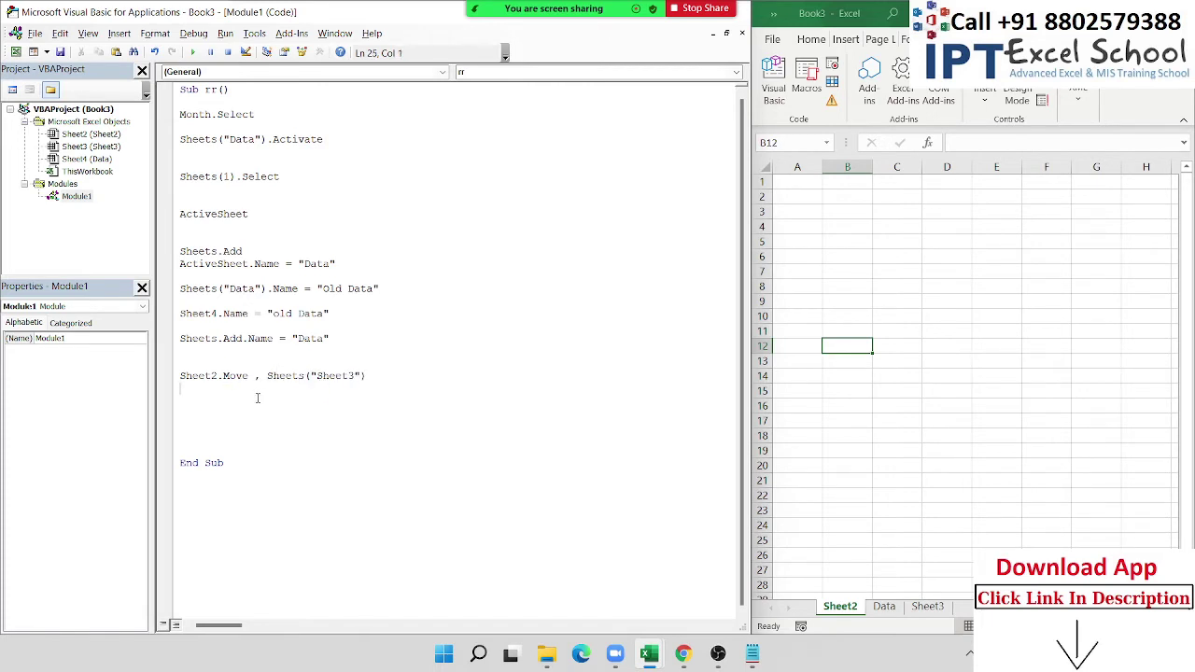
{"action": "left_click_drag", "start_coordinate": [267, 376], "coordinate": [180, 376]}
{"action": "left_click", "coordinate": [252, 214]}
{"action": "left_click", "coordinate": [180, 113], "text": "shift"}
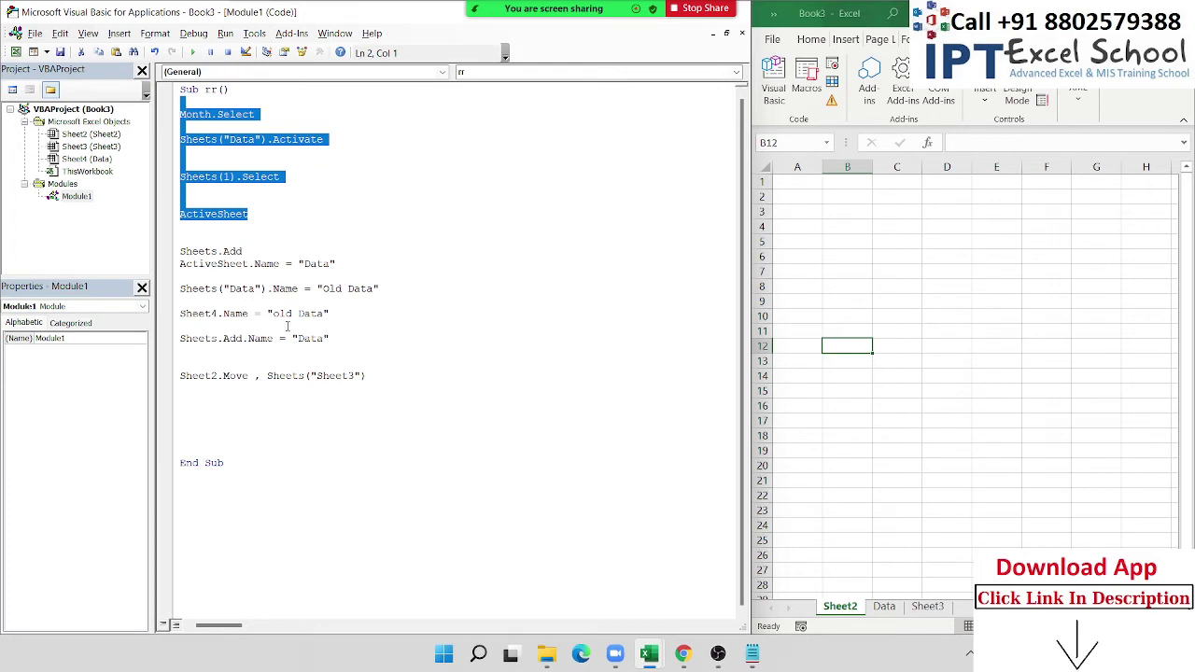
{"action": "left_click", "coordinate": [295, 373]}
{"action": "double_click", "coordinate": [295, 376]}
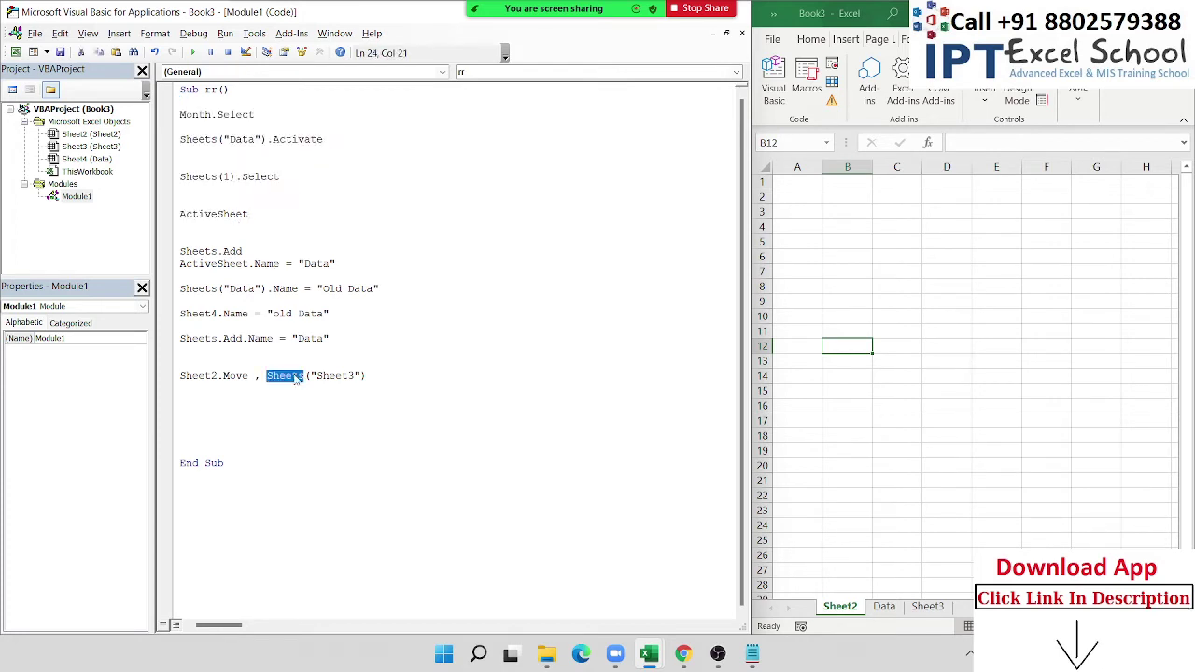
{"action": "left_click", "coordinate": [251, 253]}
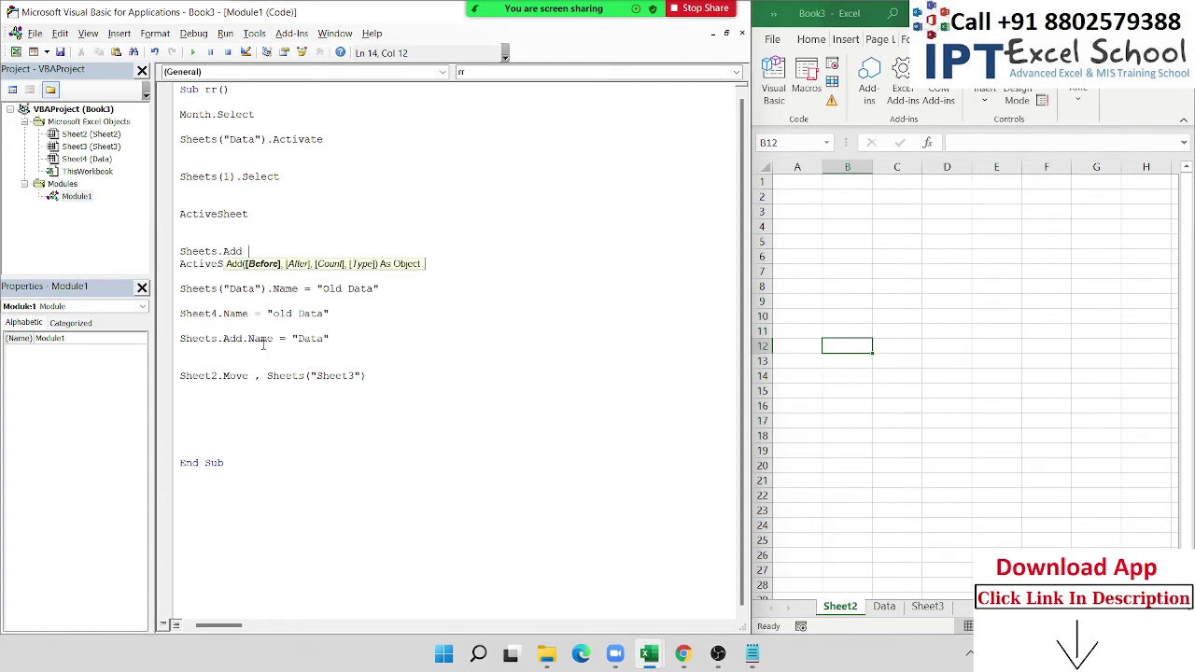
Give Sheets.Add the After argument Sheets(Sheets.Count)
{"action": "type", "text": ",sheets"}
{"action": "type", "text": "("}
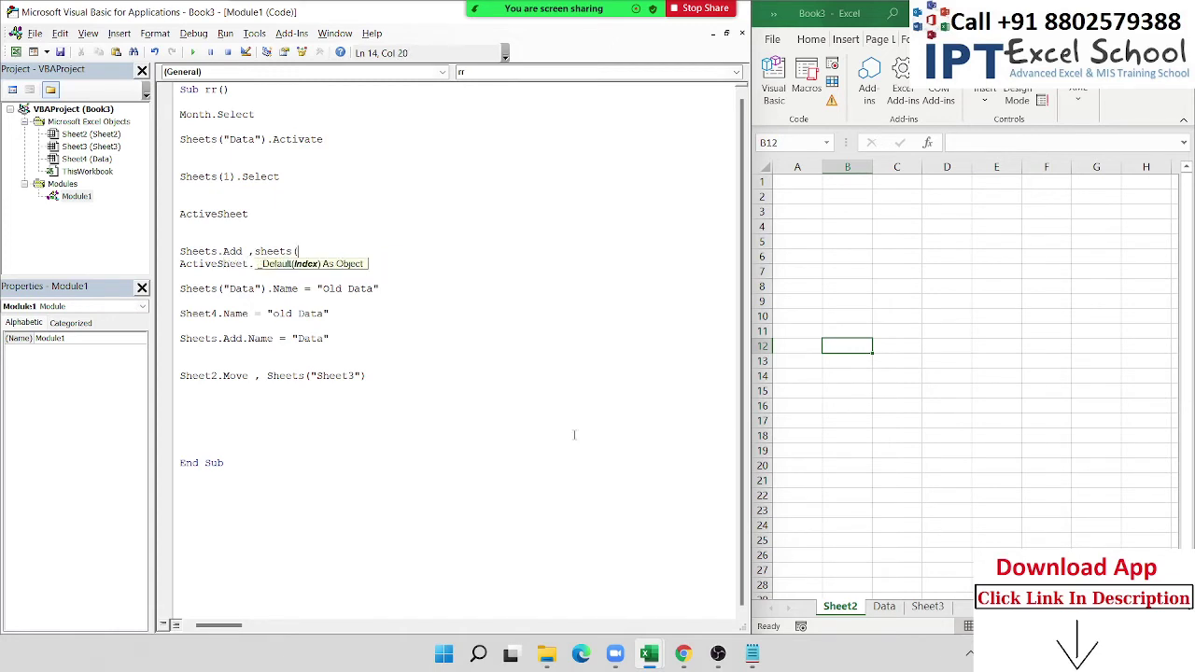
{"action": "type", "text": "3)"}
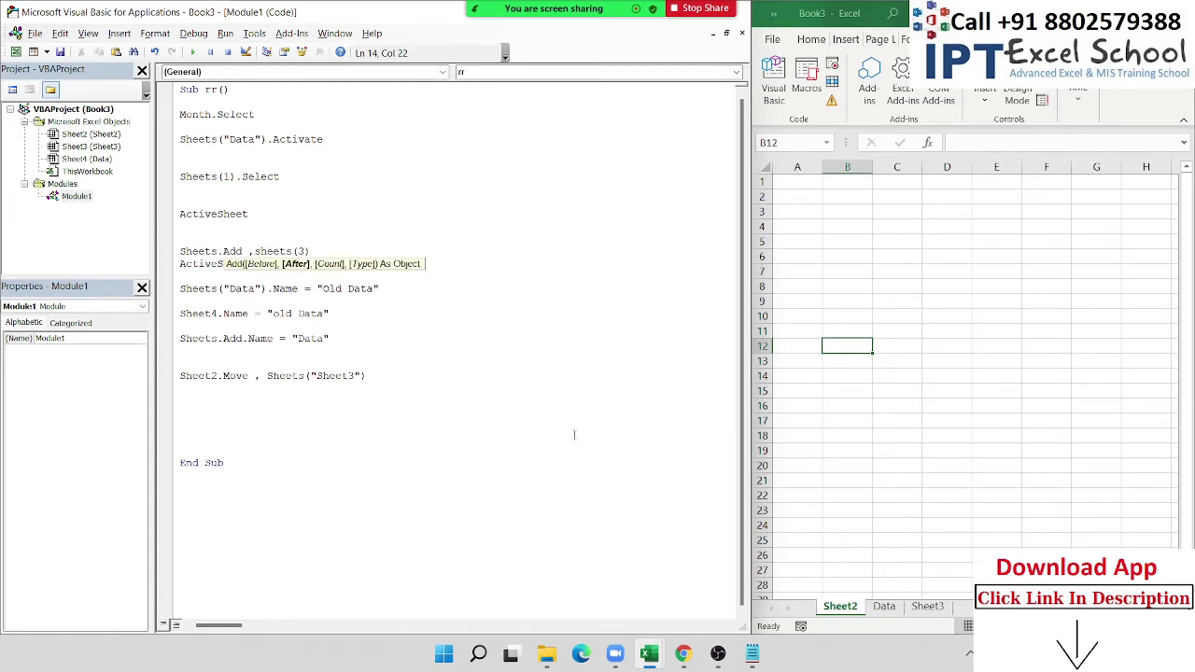
{"action": "left_click", "coordinate": [372, 314]}
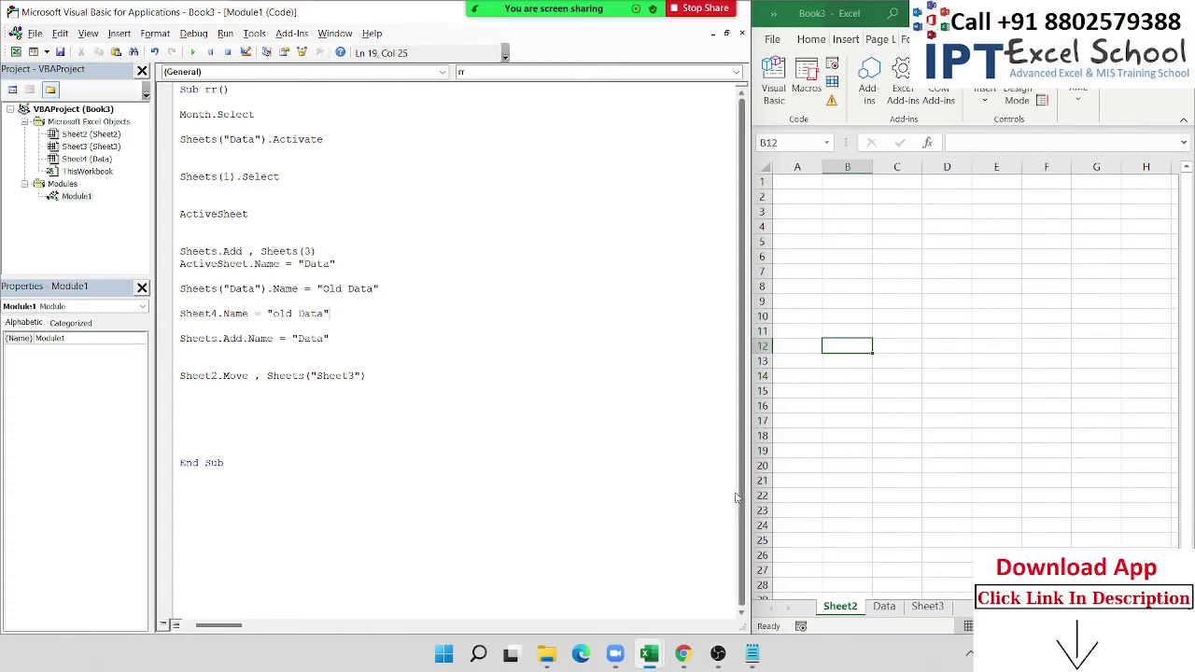
{"action": "double_click", "coordinate": [305, 251]}
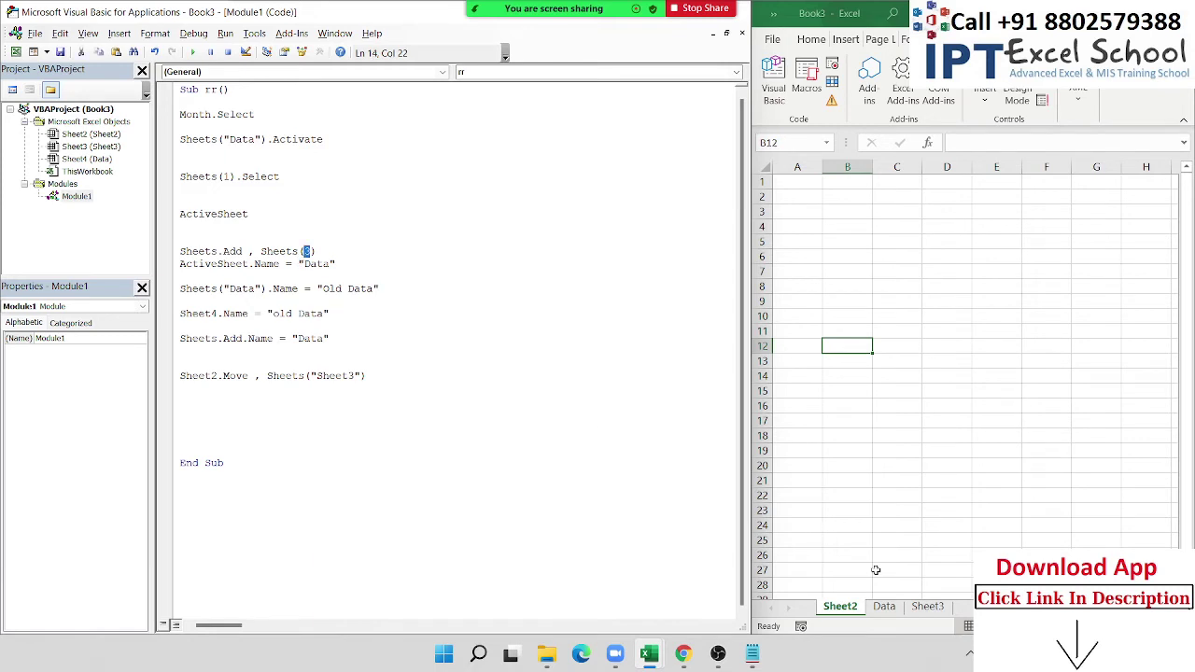
{"action": "type", "text": "sheets"}
{"action": "type", "text": ".cou"}
{"action": "key", "text": "Tab"}
{"action": "left_click", "coordinate": [400, 444]}
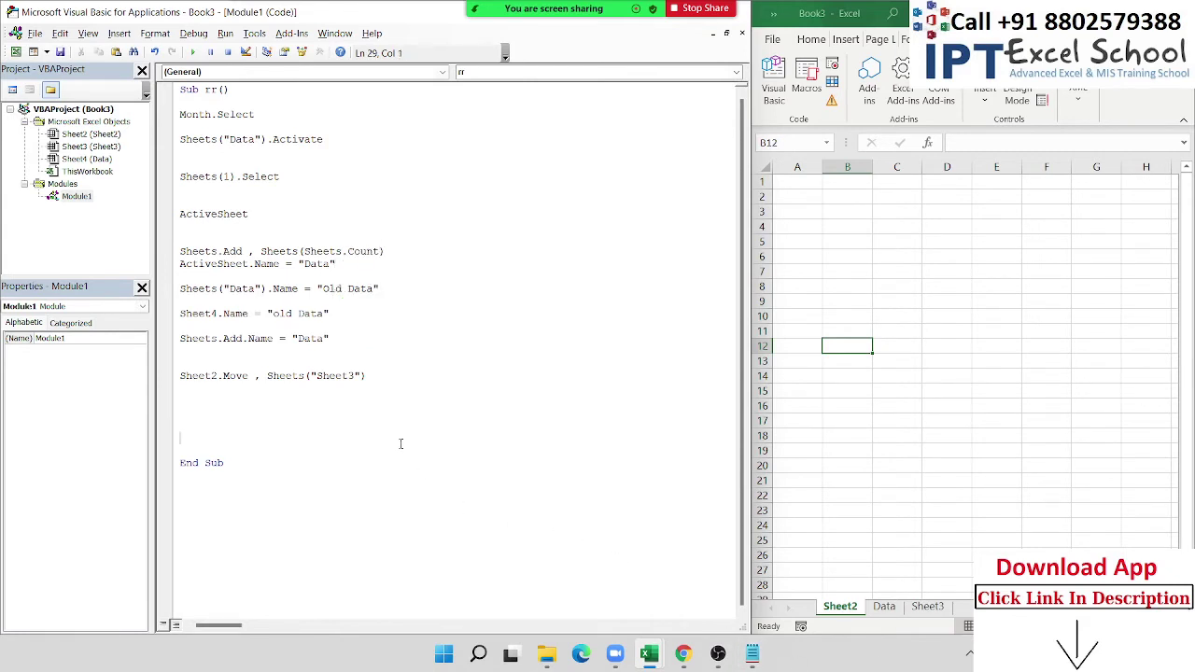
Append a count of 5 to the Sheets.Add line
{"action": "left_click", "coordinate": [411, 251]}
{"action": "type", "text": ","}
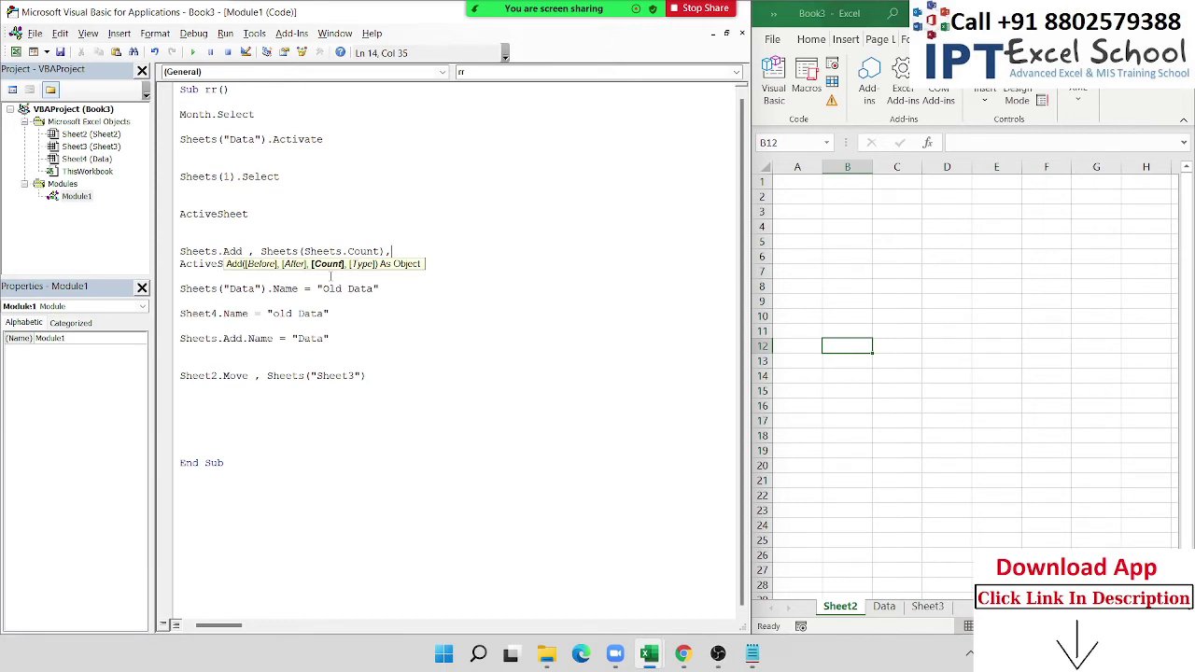
{"action": "type", "text": "5"}
{"action": "left_click", "coordinate": [420, 339]}
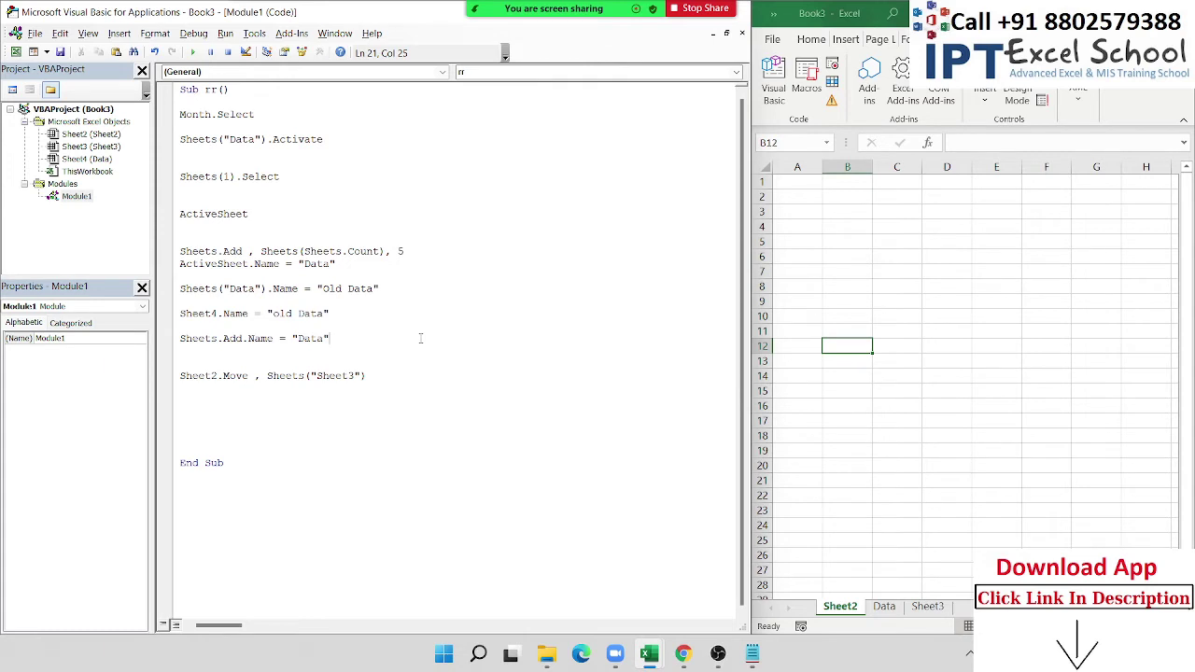
Review the Sheets.Add.Name and Sheet2.Move lines, then bring the Excel workbook forward
{"action": "left_click", "coordinate": [363, 376]}
{"action": "double_click", "coordinate": [309, 338]}
{"action": "left_click", "coordinate": [278, 401]}
{"action": "left_click", "coordinate": [319, 377]}
{"action": "left_click", "coordinate": [1009, 223]}
Create blank workbook Book4, then prefix the Move destination with a Workbooks("Book2.xlsx") reference
{"action": "key", "text": "ctrl+n"}
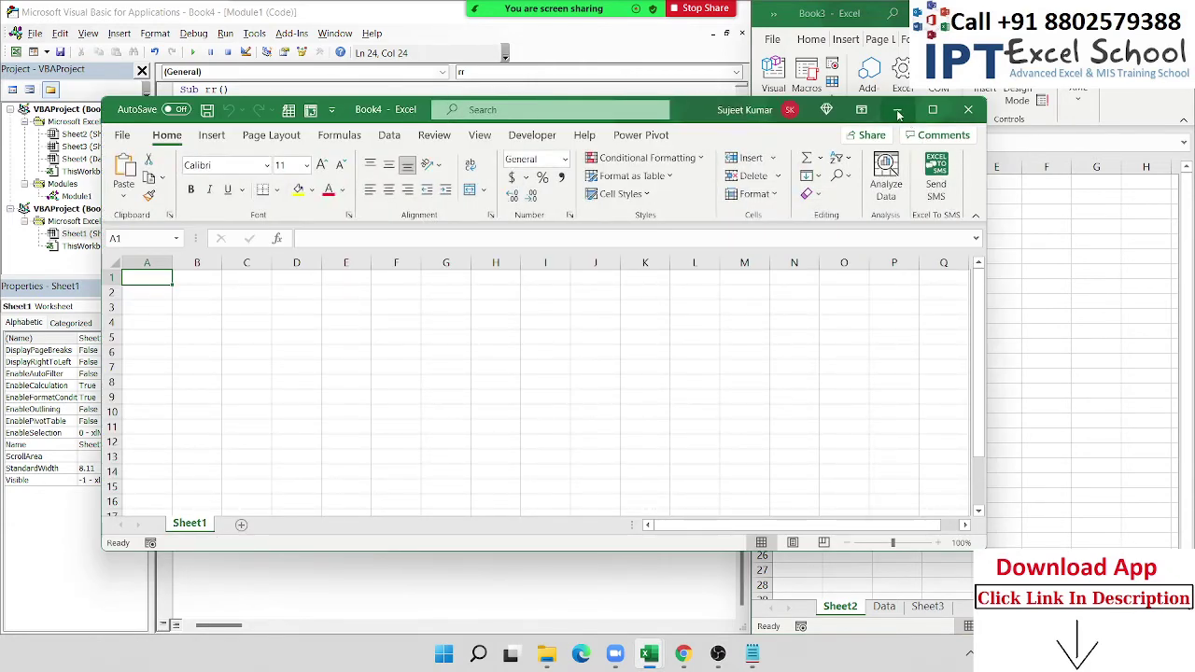
{"action": "left_click", "coordinate": [897, 109]}
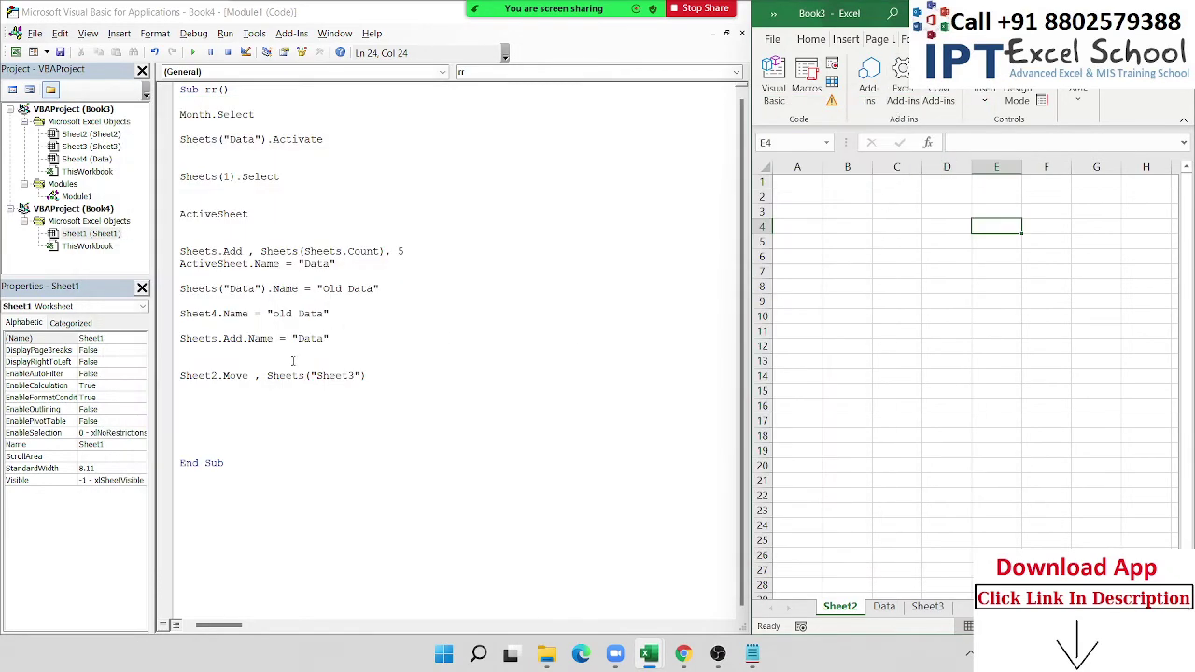
{"action": "left_click", "coordinate": [266, 378]}
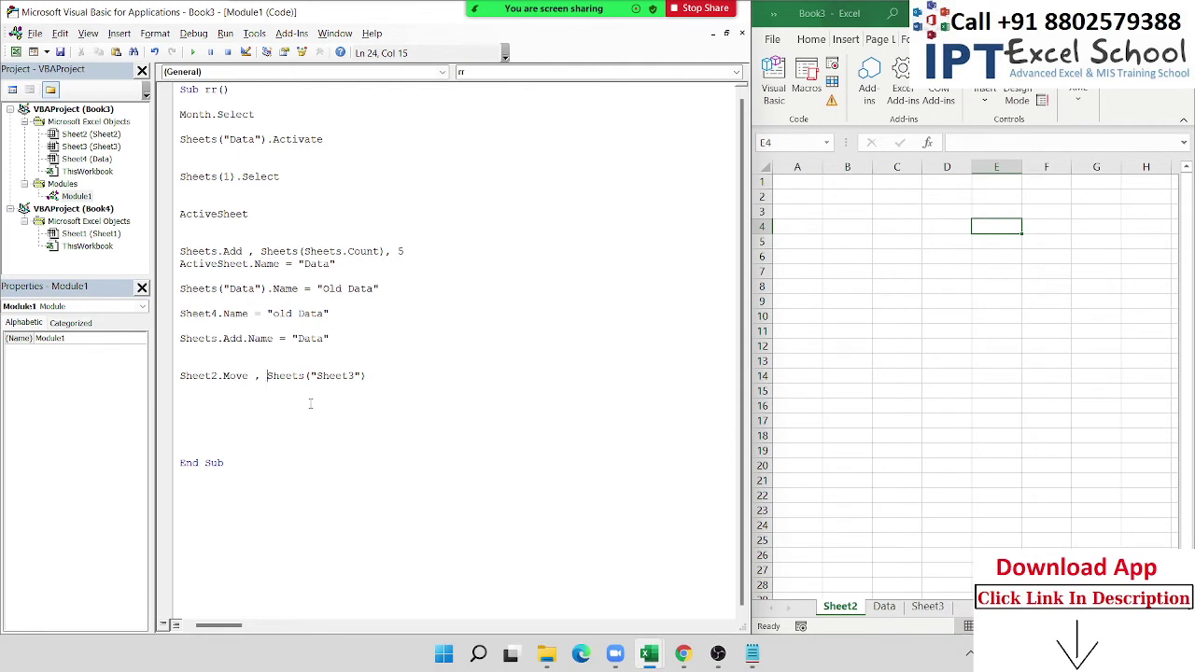
{"action": "type", "text": "wor"}
{"action": "type", "text": "kbooks("}
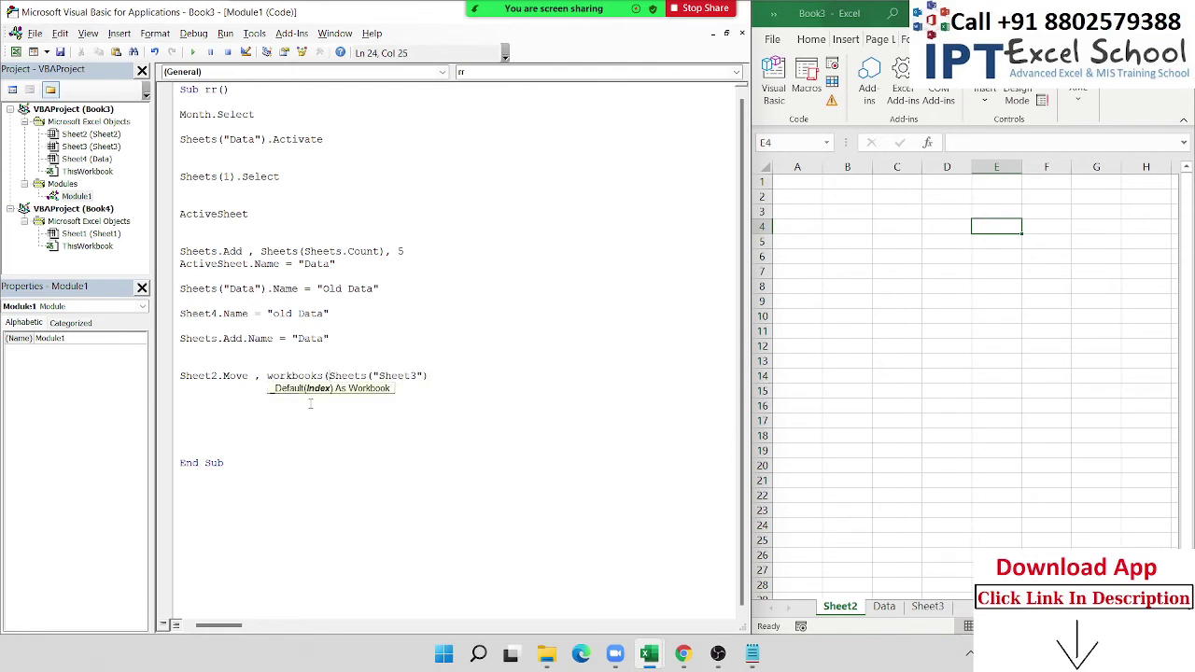
{"action": "type", "text": "\"2"}
{"action": "key", "text": "BackSpace"}
{"action": "type", "text": "Book2\""}
{"action": "type", "text": ".x"}
{"action": "type", "text": "lsx"}
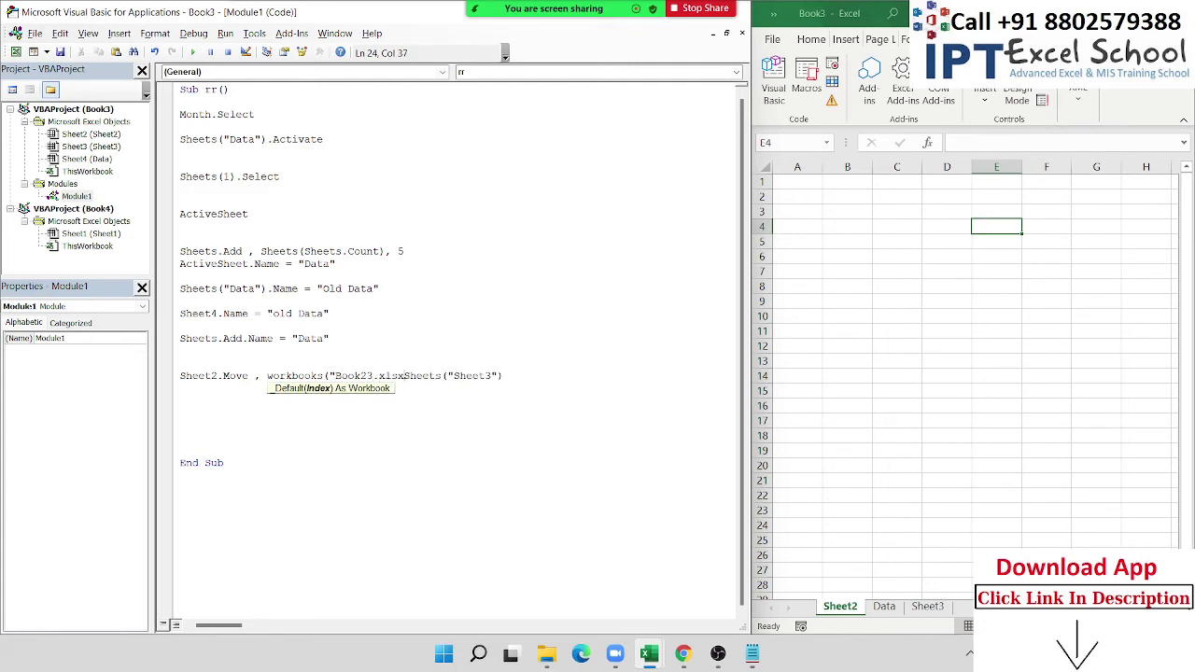
{"action": "type", "text": "\")."}
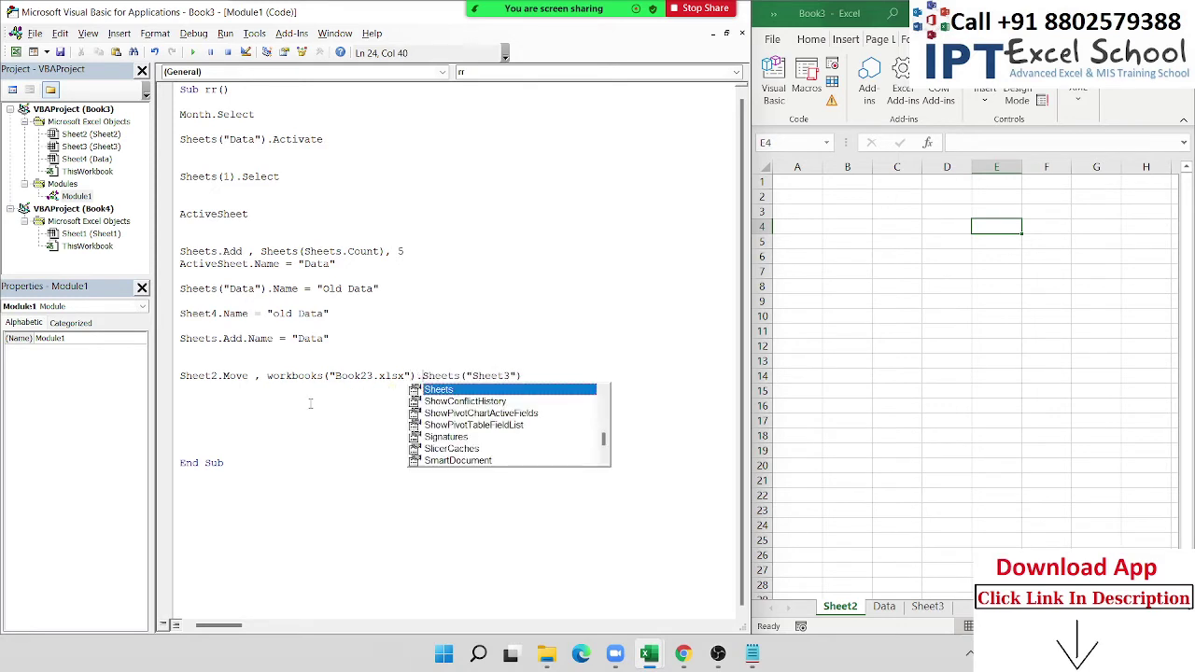
{"action": "left_click", "coordinate": [280, 404]}
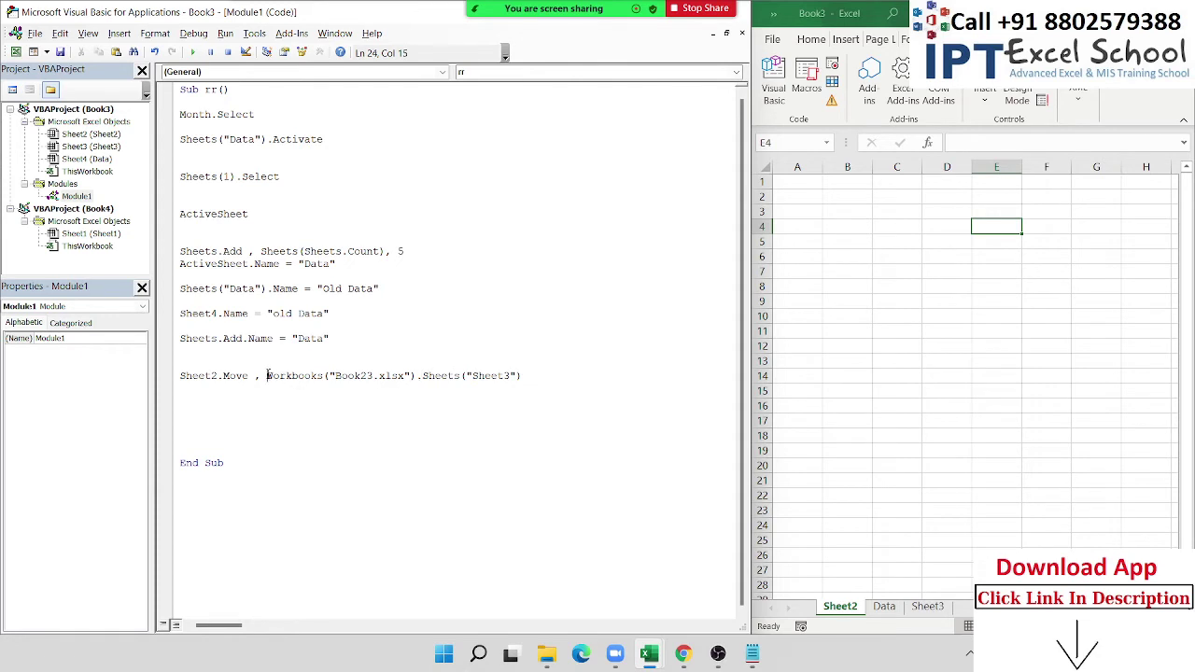
Move the destination reference to after a comma on the Sheet2.Move line
{"action": "left_click_drag", "start_coordinate": [268, 376], "coordinate": [559, 381]}
{"action": "key", "text": "ctrl+c"}
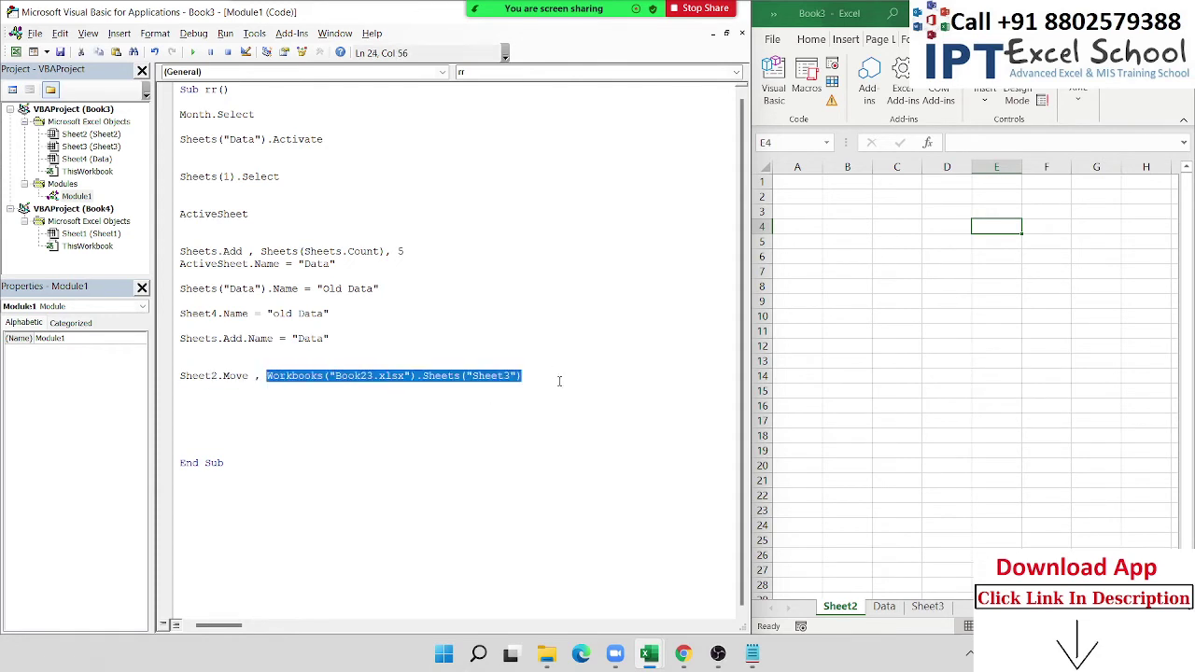
{"action": "key", "text": "Delete"}
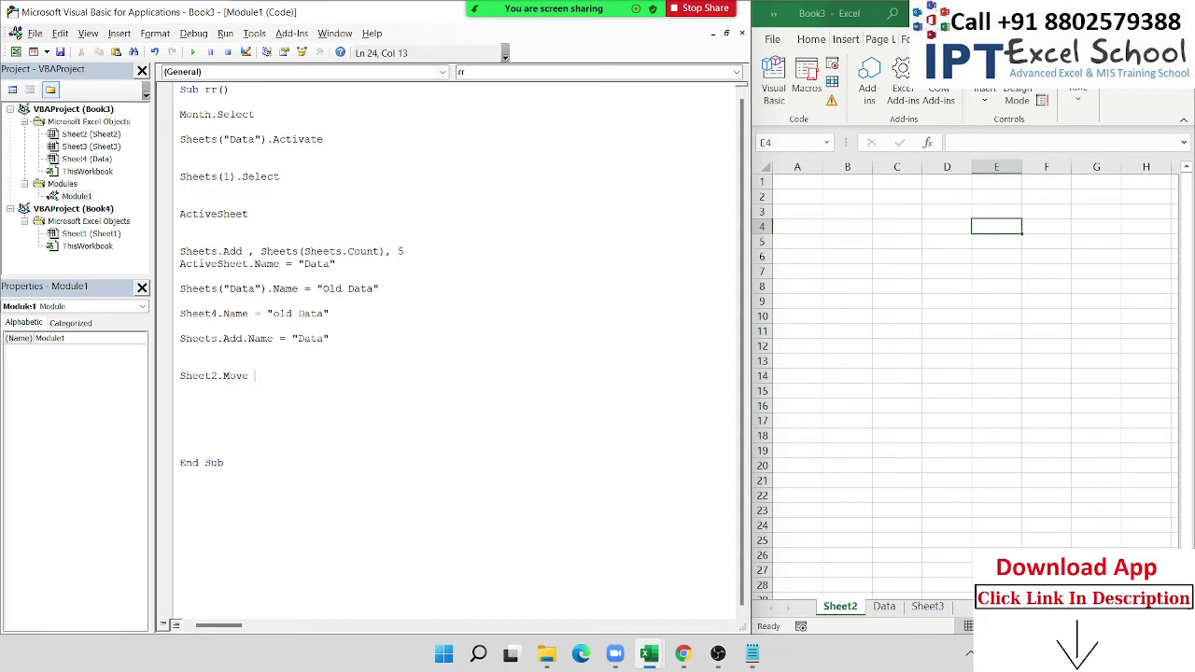
{"action": "type", "text": ","}
{"action": "key", "text": "ctrl+v"}
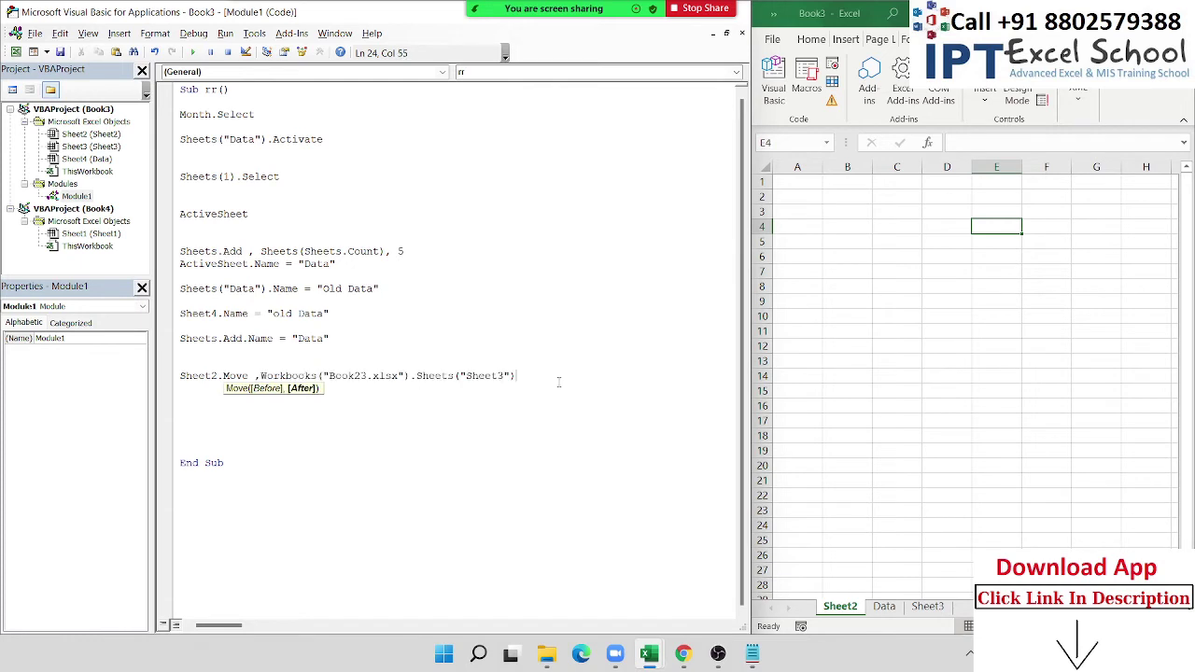
{"action": "left_click_drag", "start_coordinate": [416, 375], "coordinate": [521, 376]}
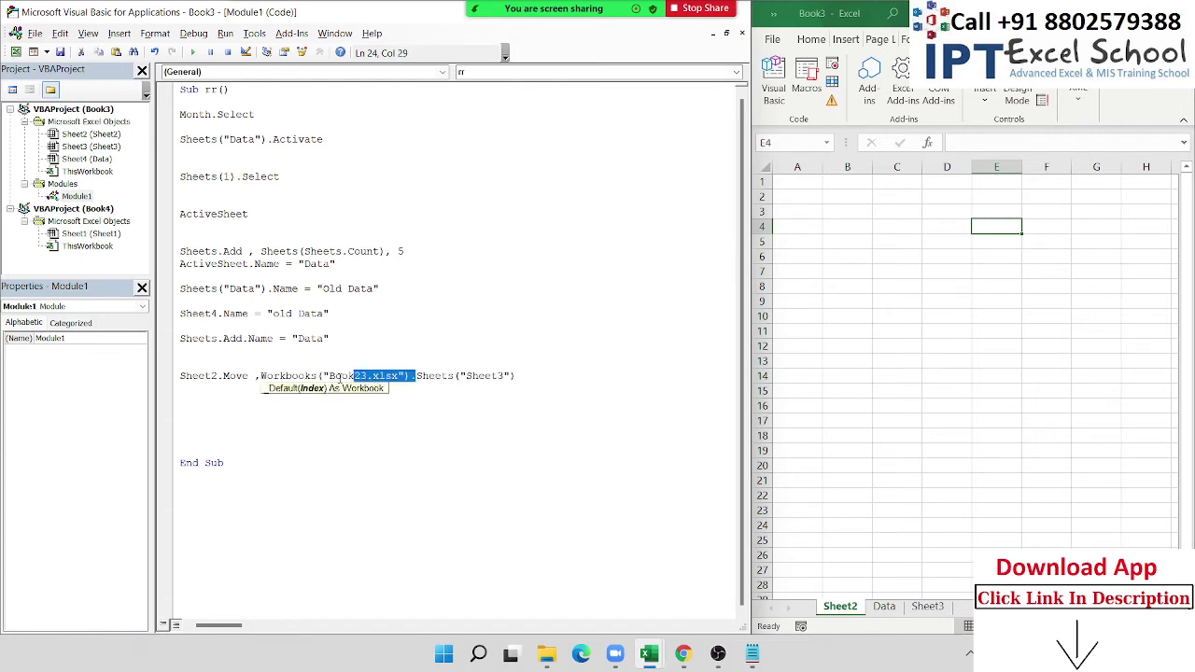
{"action": "left_click", "coordinate": [260, 383], "text": "shift"}
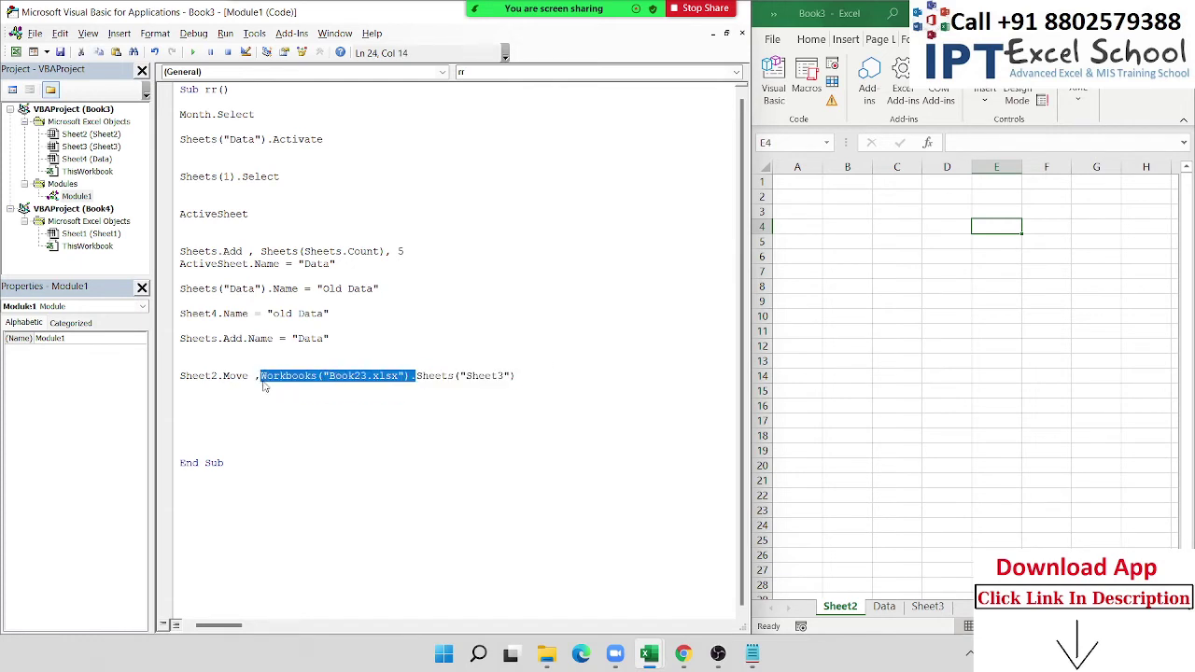
{"action": "key", "text": "Delete"}
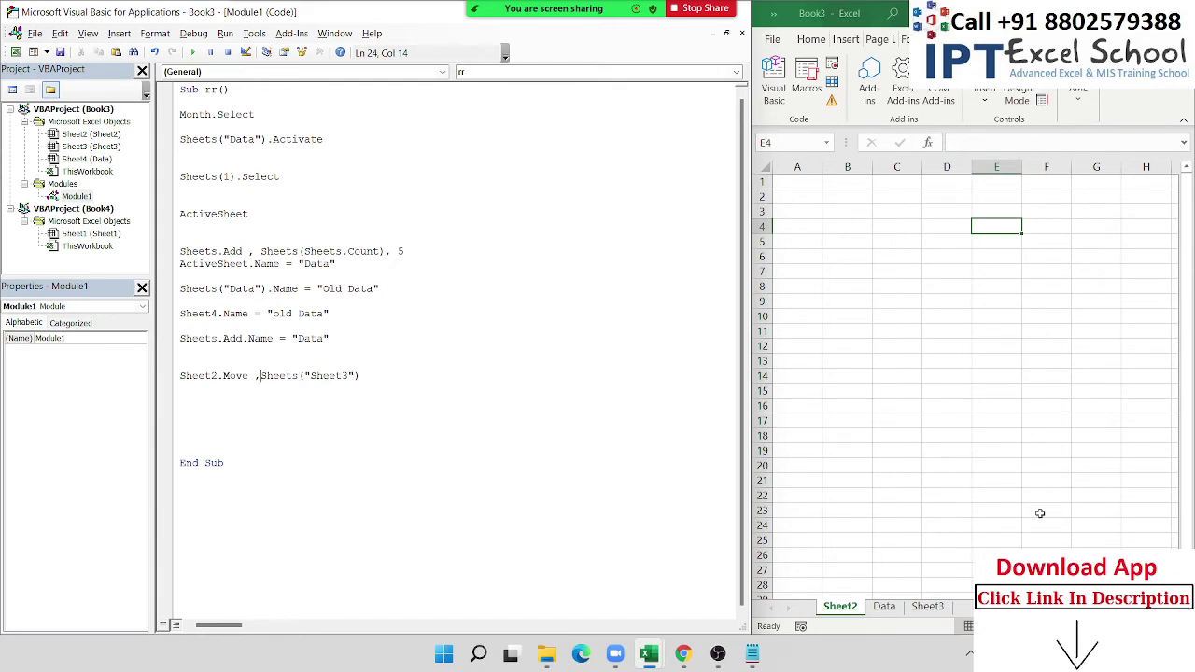
{"action": "key", "text": "ctrl+z"}
{"action": "left_click", "coordinate": [446, 403]}
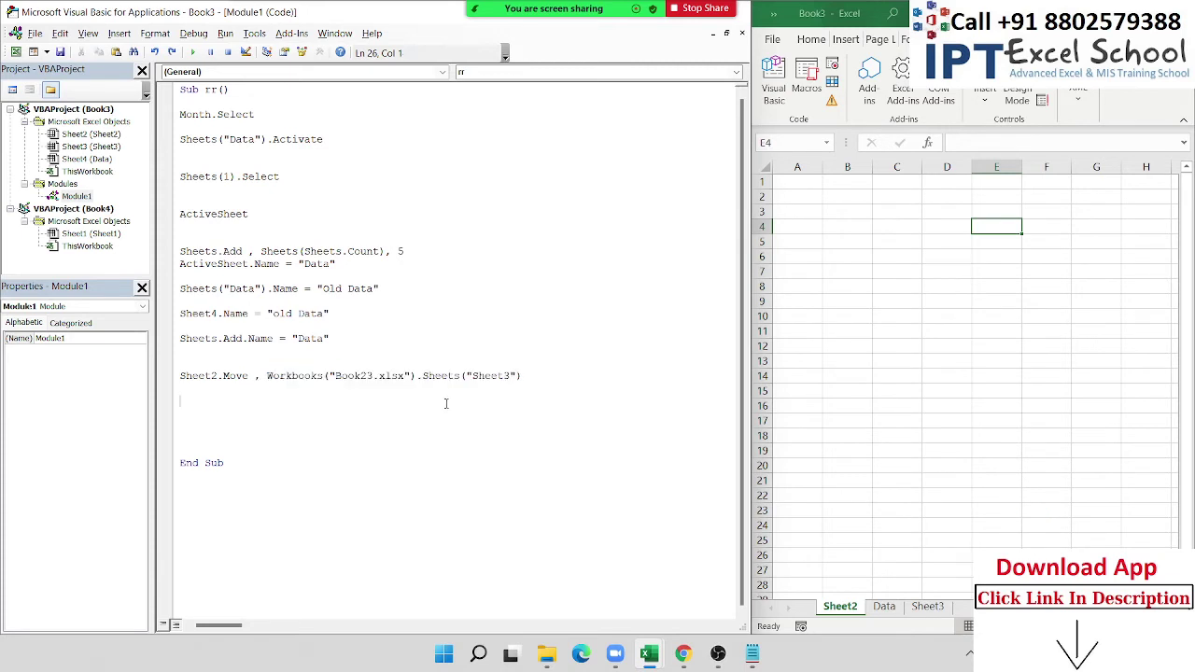
Correct the workbook name from Book23 to Book2.xlsx
{"action": "left_click", "coordinate": [367, 377]}
{"action": "double_click", "coordinate": [367, 376]}
{"action": "left_click", "coordinate": [367, 377]}
{"action": "key", "text": "Delete"}
{"action": "left_click", "coordinate": [430, 415]}
Replace Sheets("Sheet3") on the Move line with Sheets(Sheets.Count) copied from the Add line
{"action": "left_click_drag", "start_coordinate": [265, 251], "coordinate": [383, 251]}
{"action": "key", "text": "ctrl+c"}
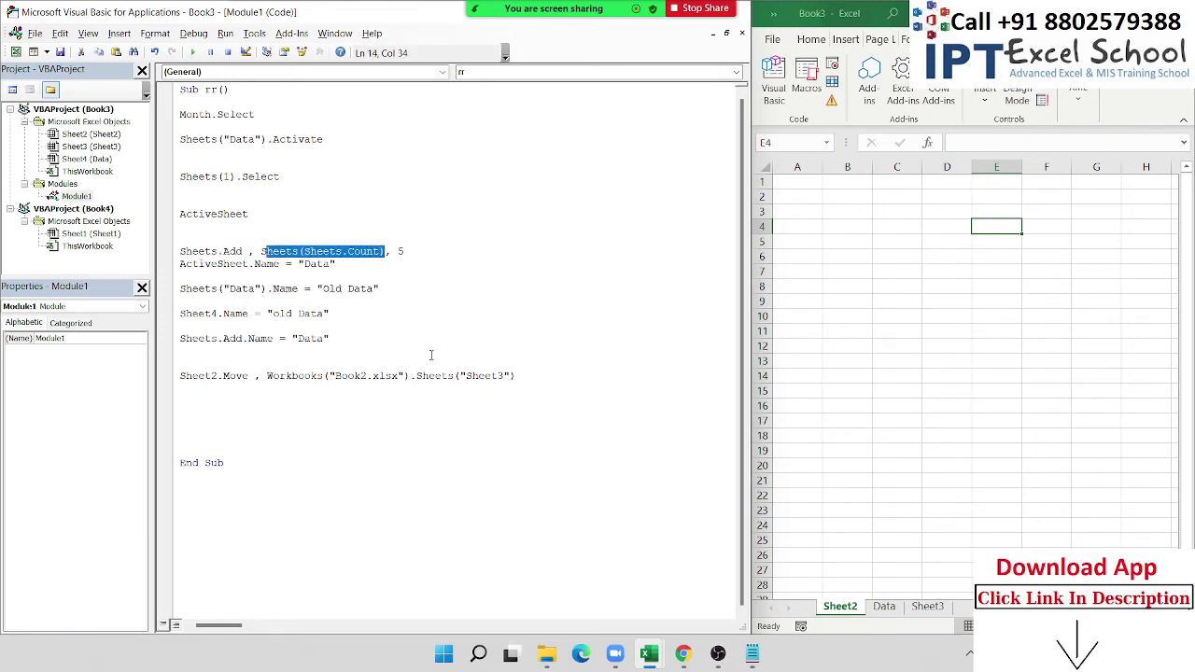
{"action": "left_click_drag", "start_coordinate": [417, 376], "coordinate": [534, 385]}
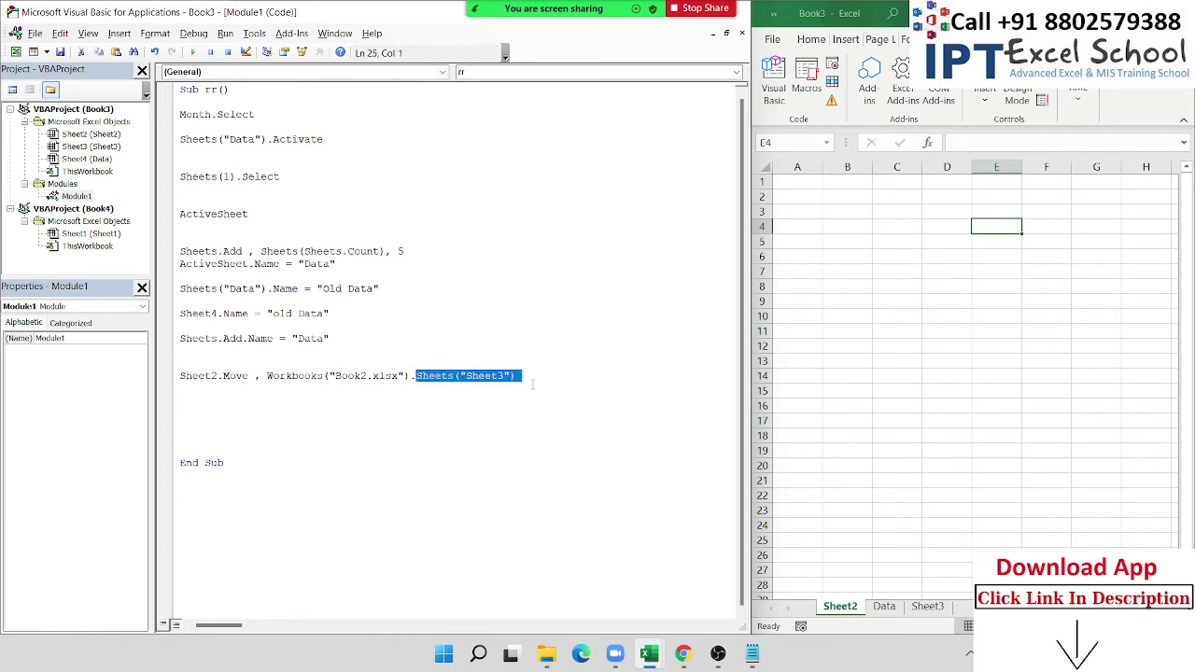
{"action": "key", "text": "ctrl+v"}
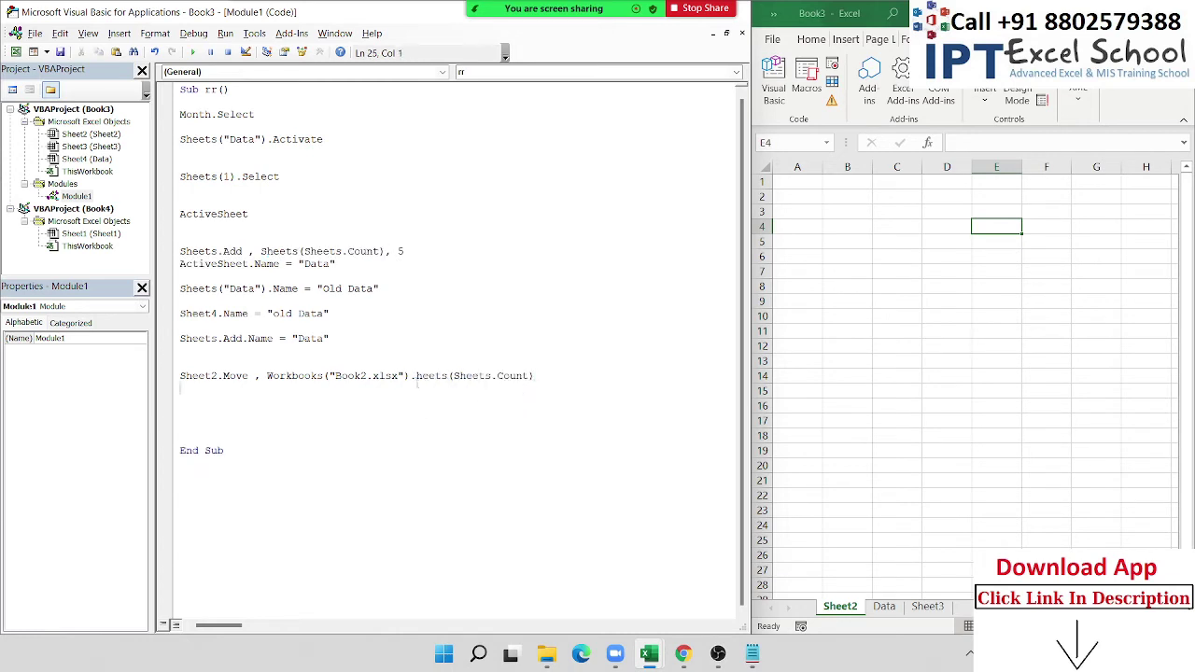
{"action": "left_click", "coordinate": [417, 376]}
{"action": "type", "text": "S"}
{"action": "left_click", "coordinate": [458, 422]}
Select the whole Sheet2.Move line, then mute the microphone in OBS
{"action": "key", "text": "shift+Down"}
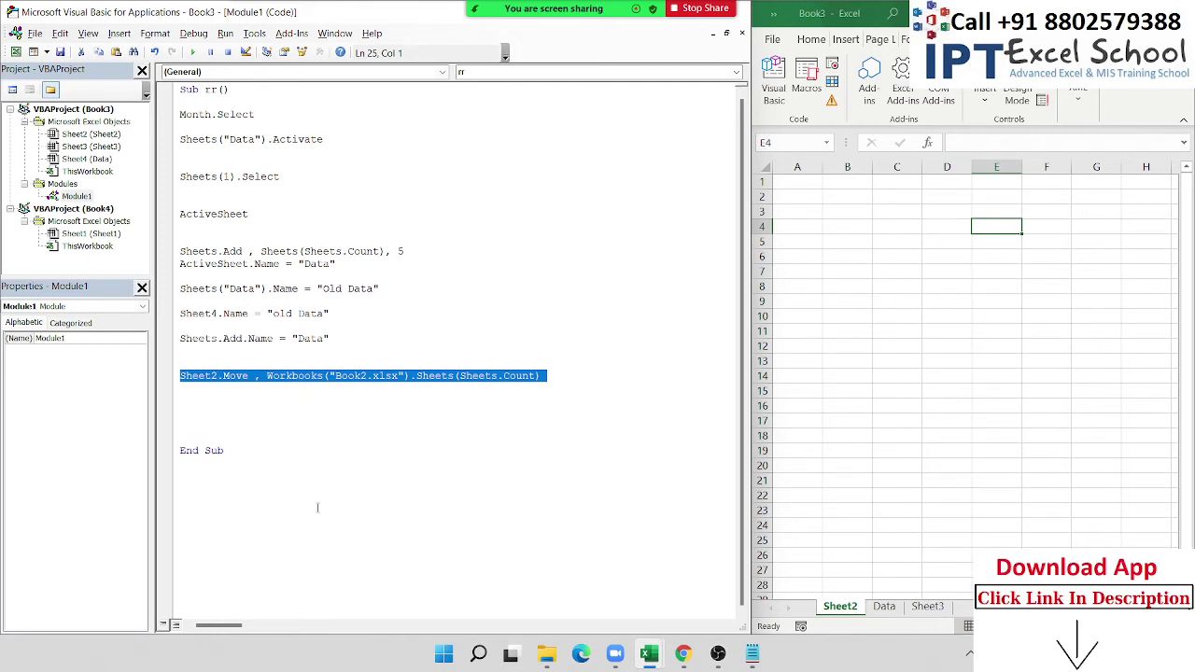
{"action": "left_click", "coordinate": [721, 663]}
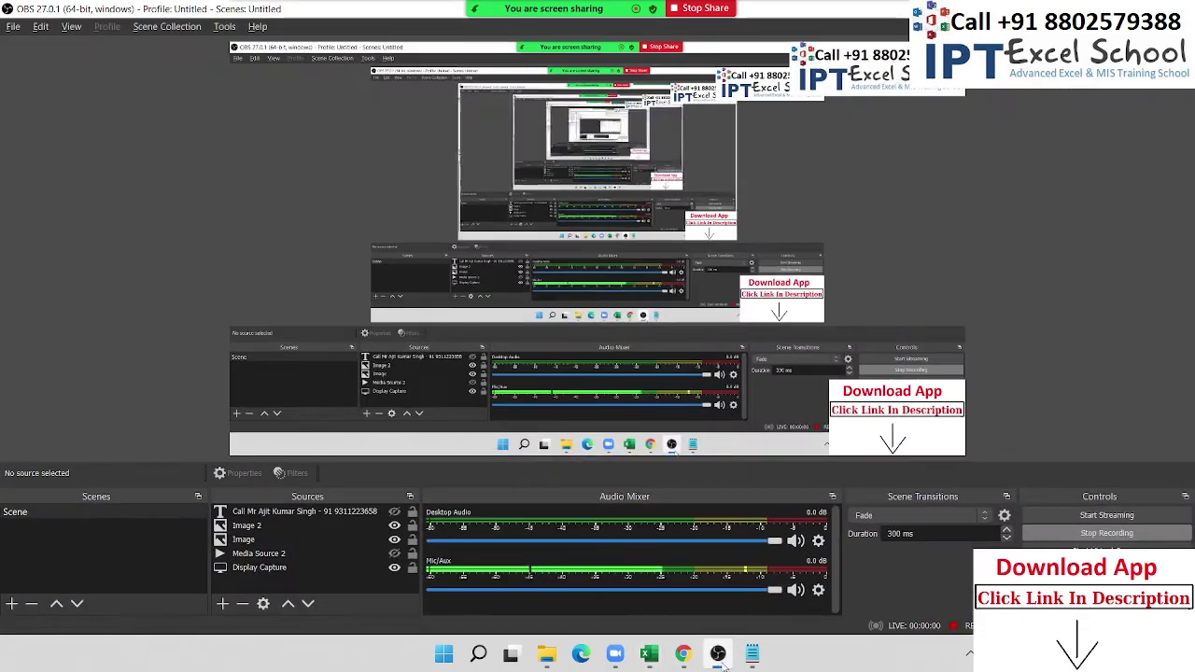
{"action": "left_click", "coordinate": [796, 591]}
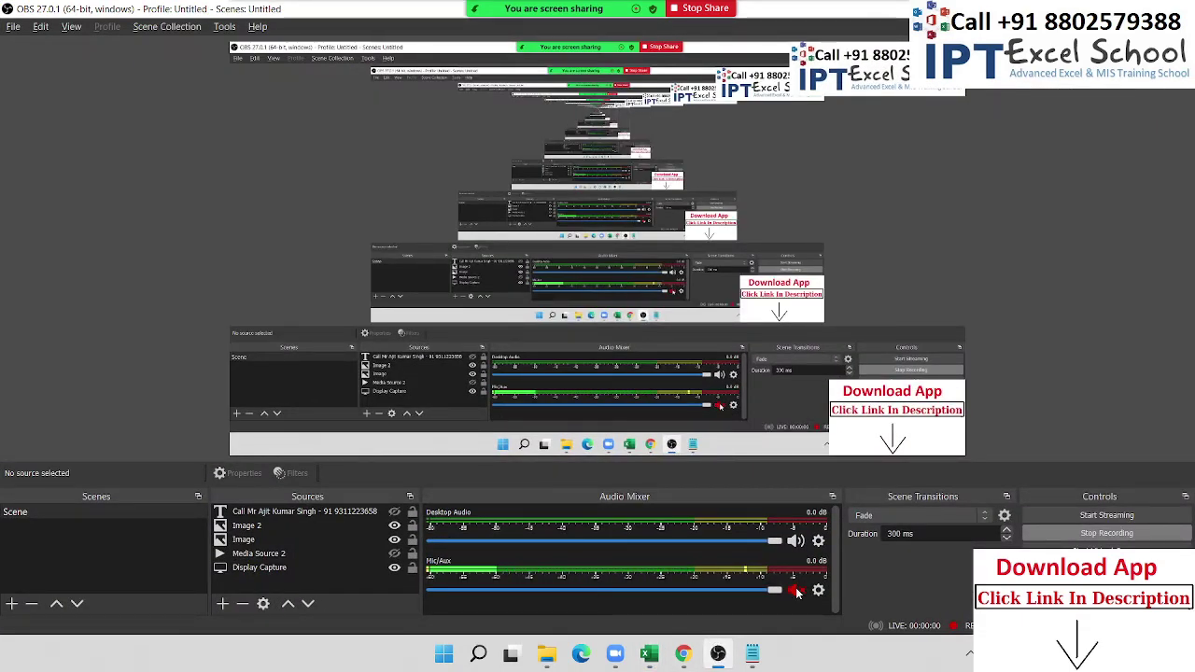
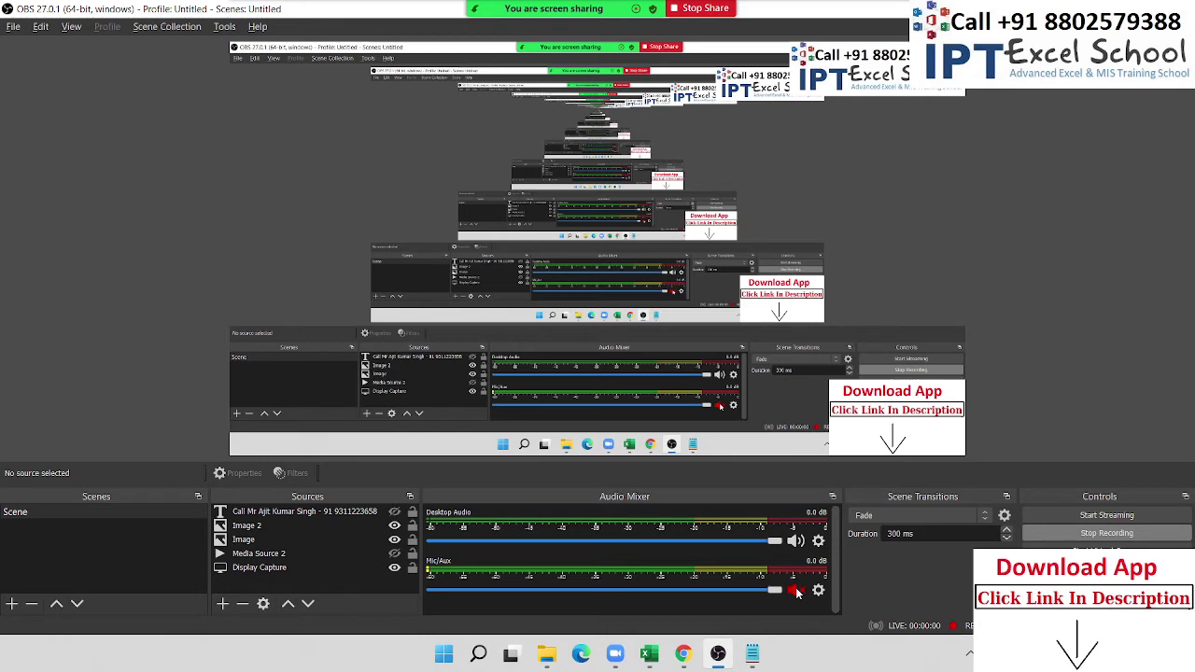
Unmute the Mic/Aux input in OBS's Audio Mixer and minimize OBS to show the desktop
{"action": "mouse_move", "coordinate": [269, 17]}
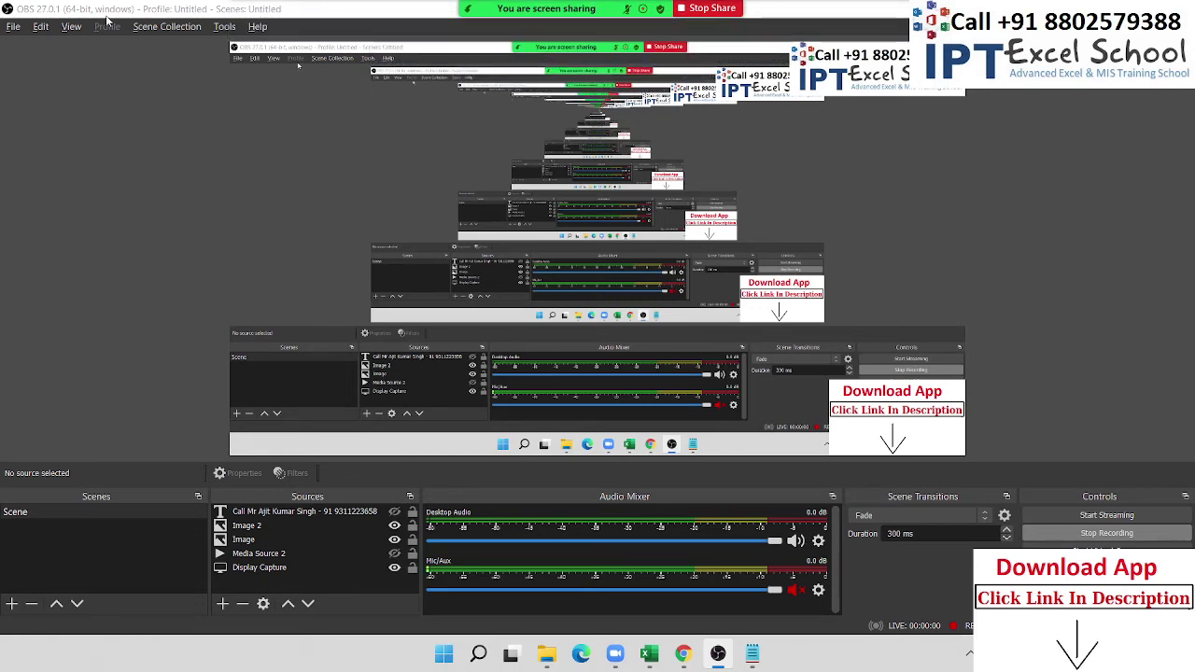
{"action": "mouse_move", "coordinate": [407, 7]}
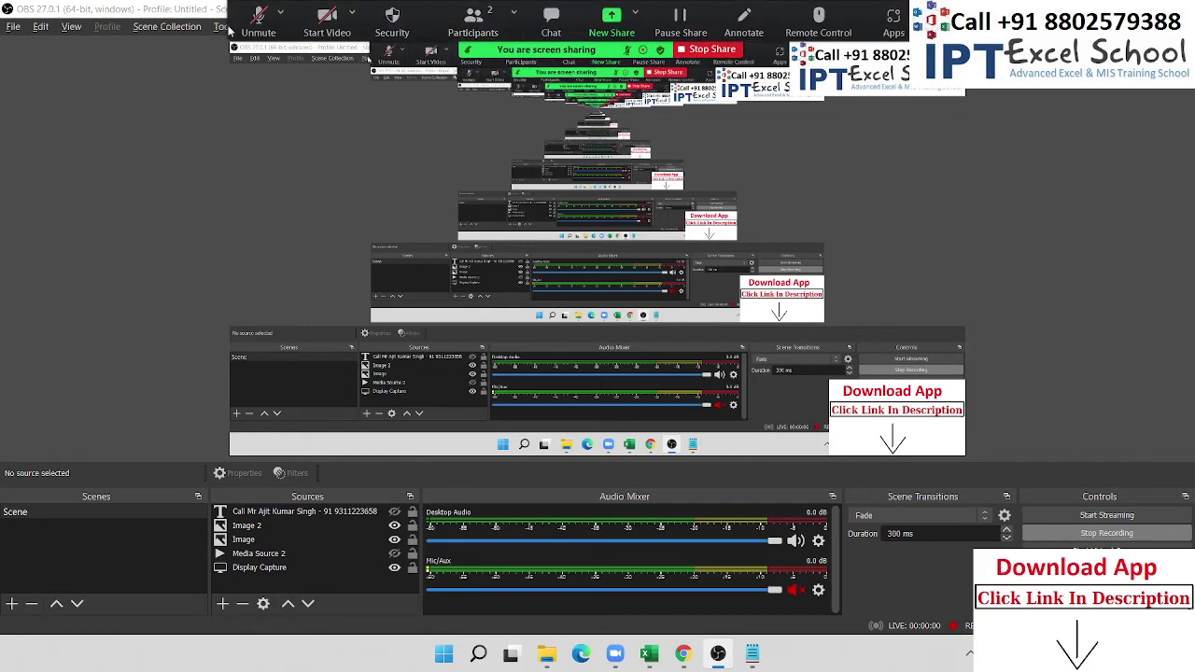
{"action": "key", "text": "super+d"}
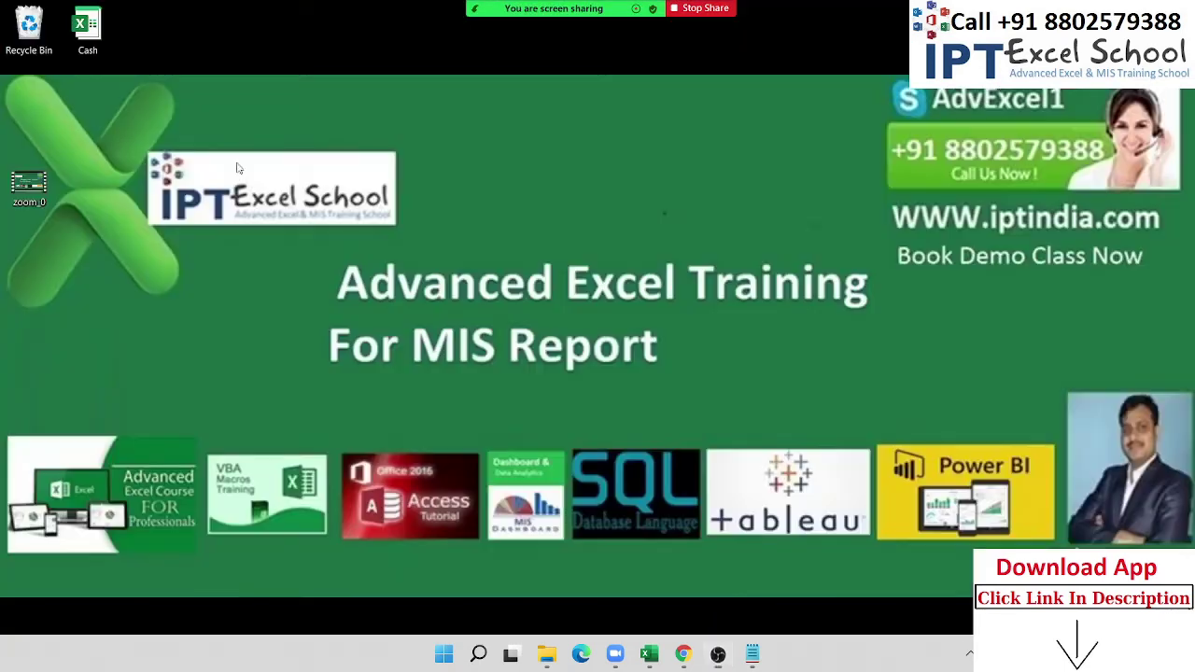
{"action": "left_click", "coordinate": [714, 654]}
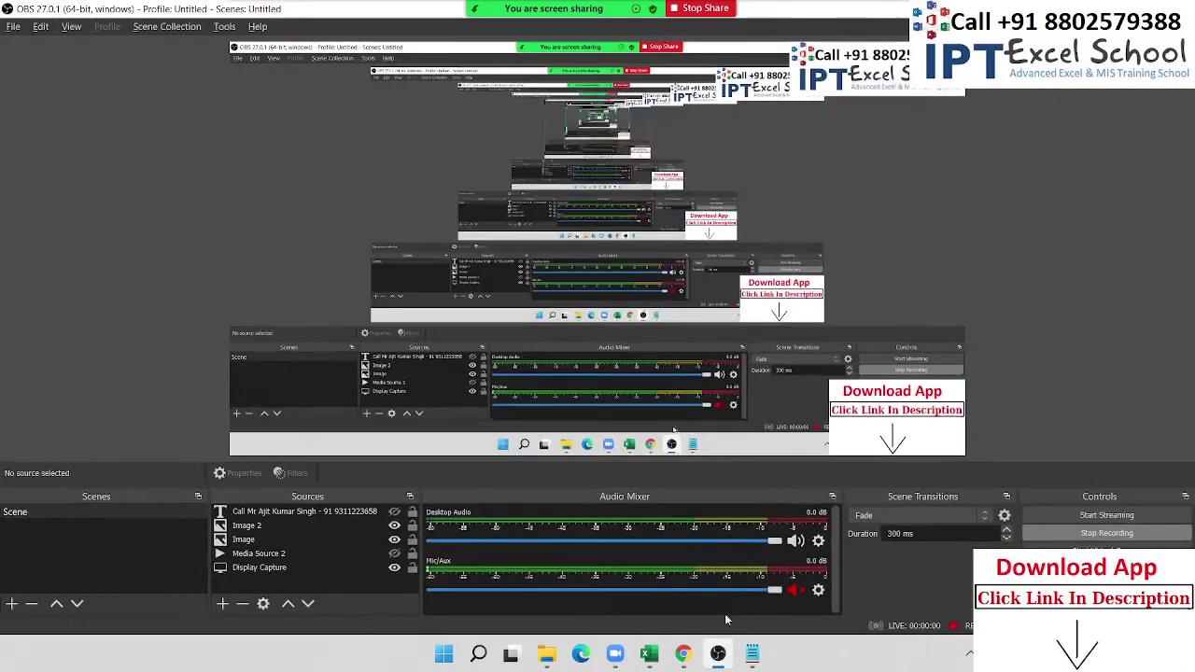
{"action": "left_click", "coordinate": [796, 591]}
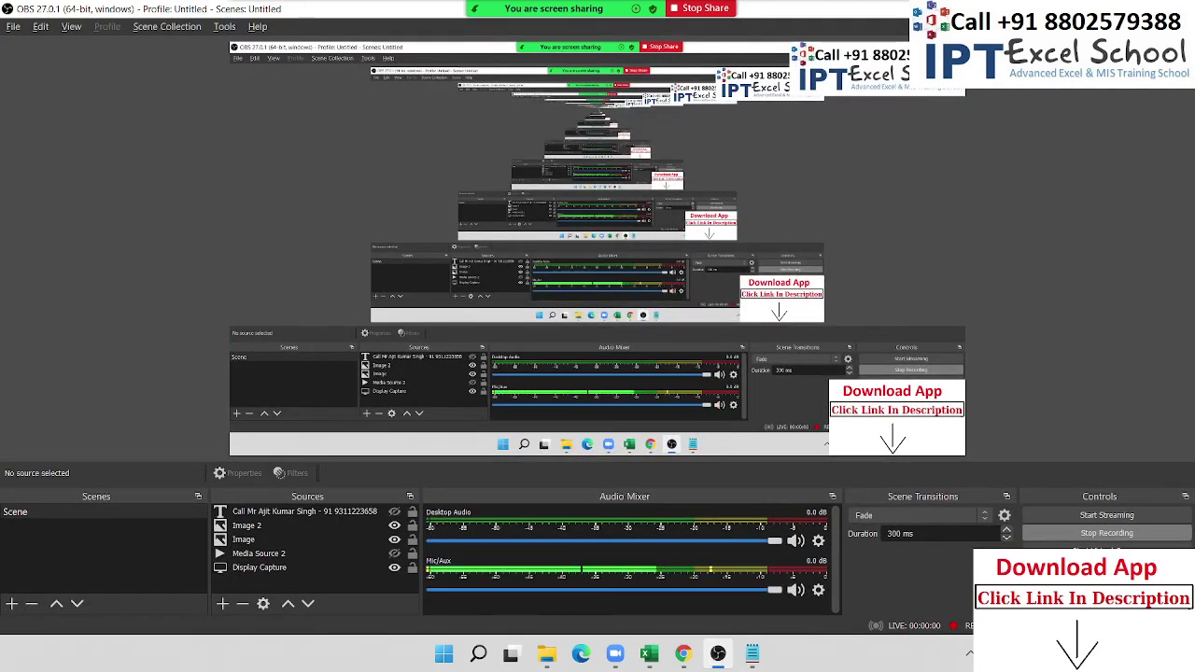
{"action": "left_click", "coordinate": [717, 654]}
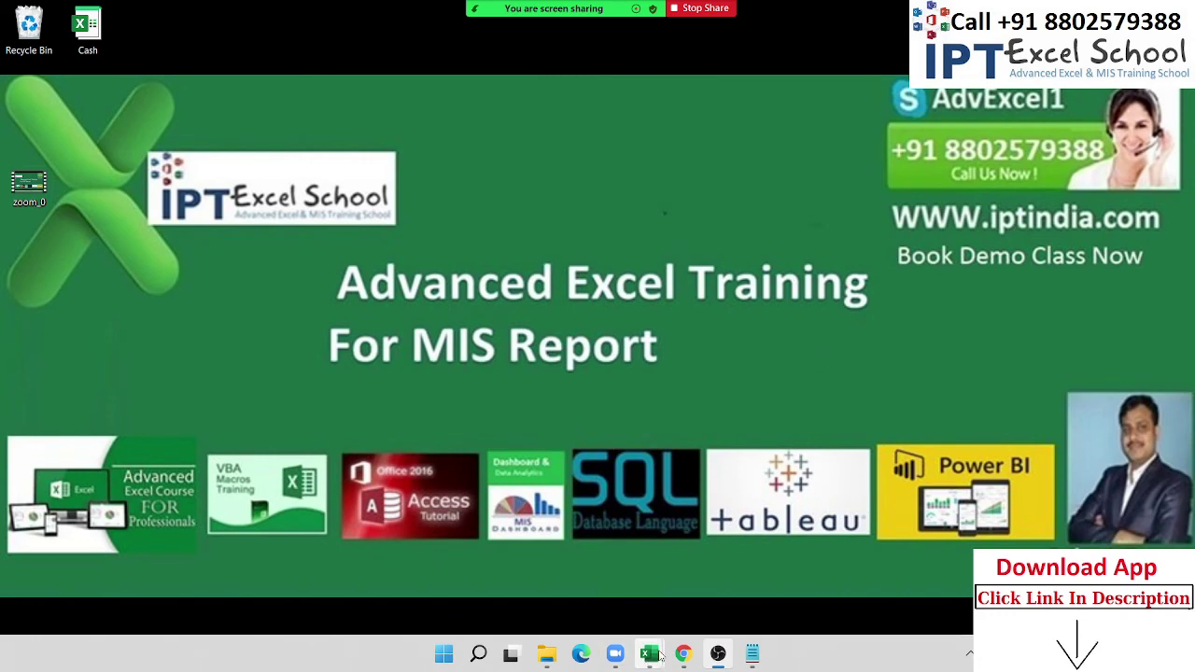
{"action": "mouse_move", "coordinate": [649, 655]}
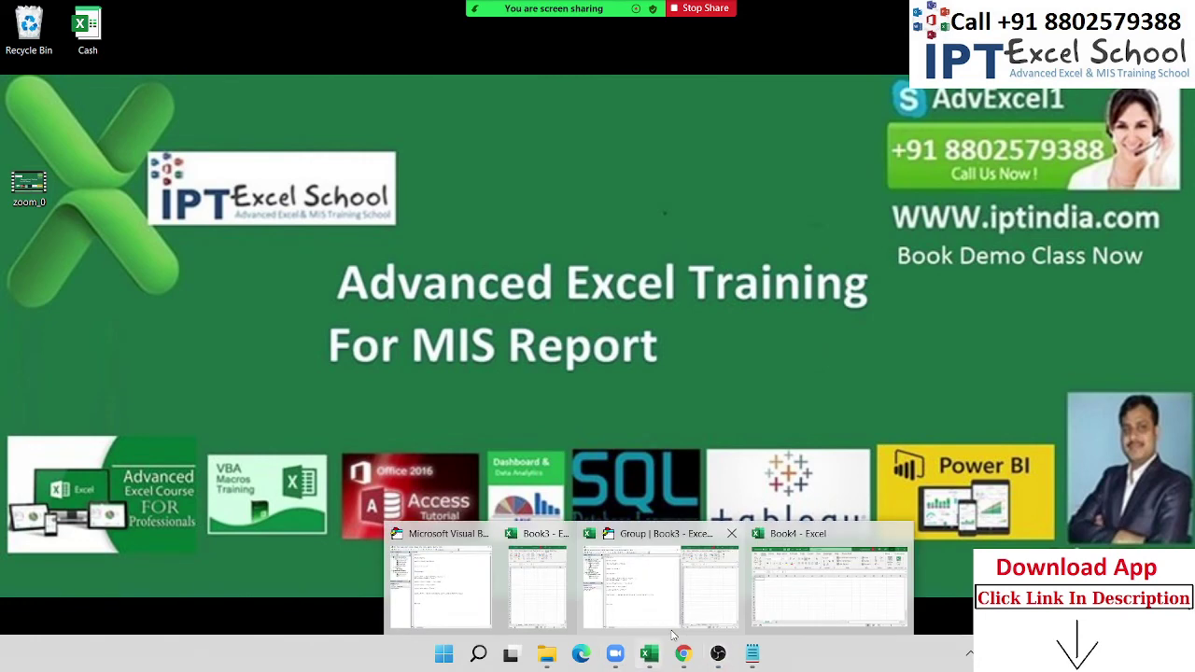
Duplicate the Sheet2.Move line onto the empty line below it
{"action": "left_click", "coordinate": [655, 584]}
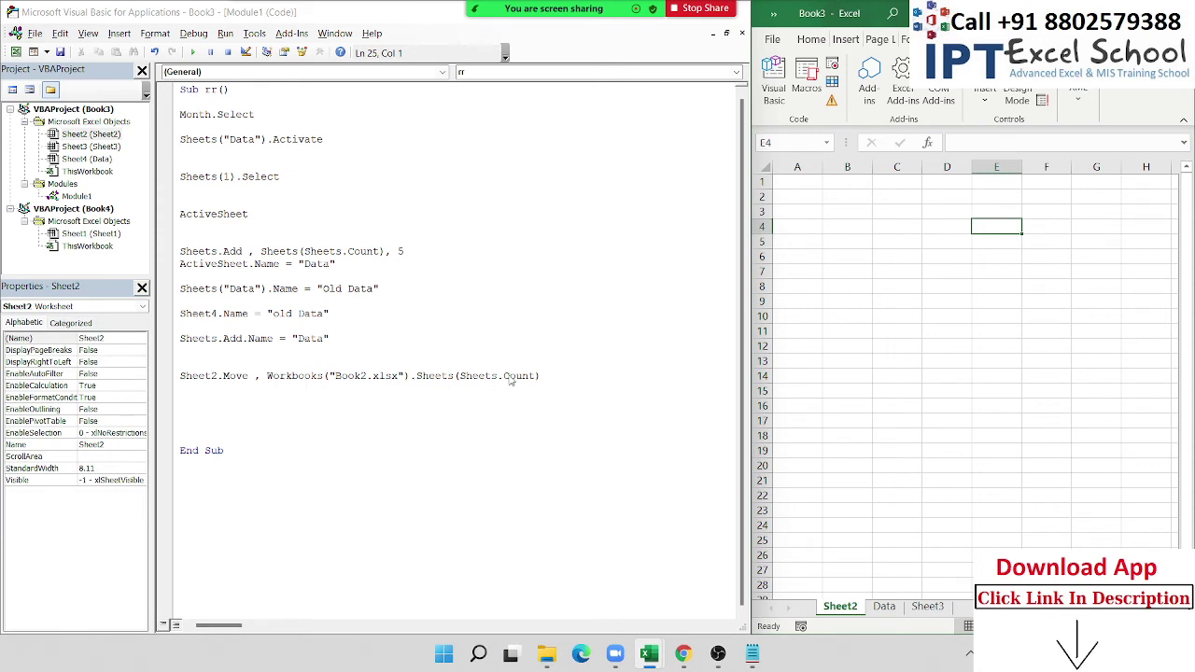
{"action": "left_click", "coordinate": [540, 375]}
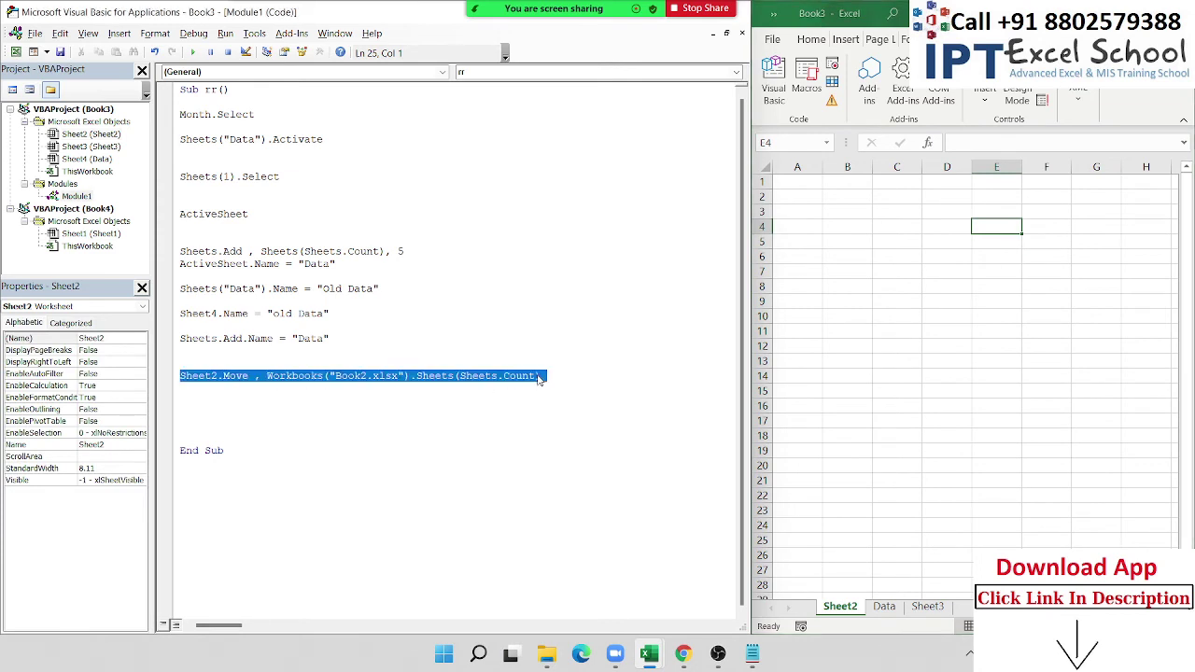
{"action": "left_click", "coordinate": [173, 379]}
{"action": "key", "text": "Left"}
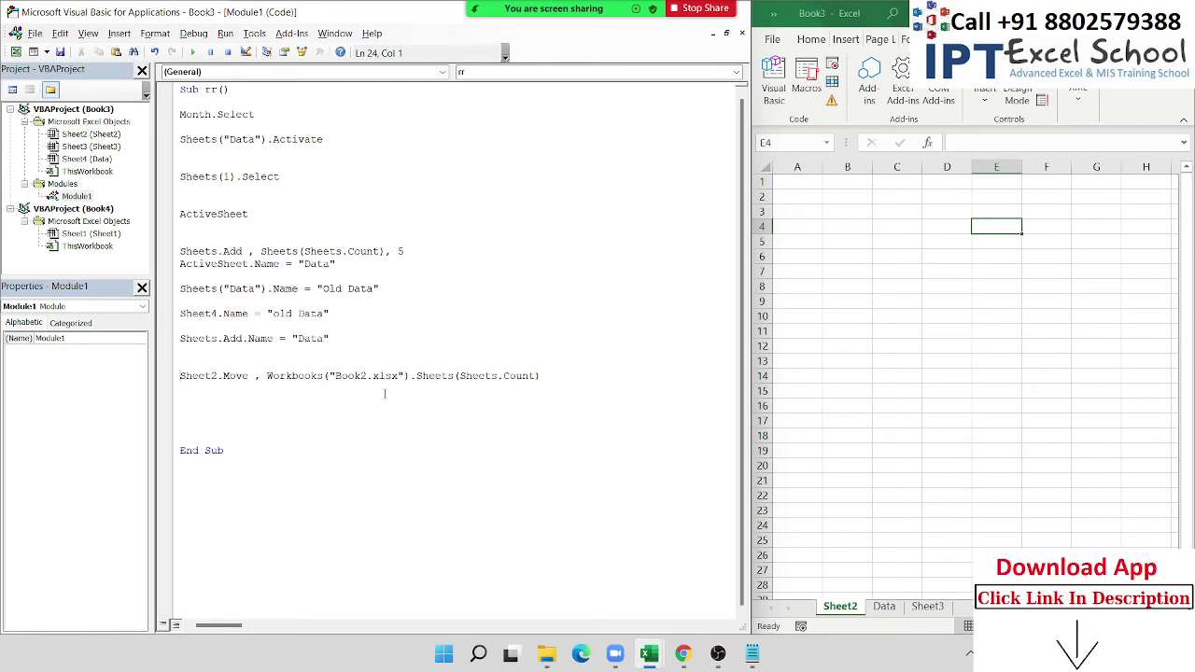
{"action": "key", "text": "shift+Down"}
{"action": "key", "text": "ctrl+c"}
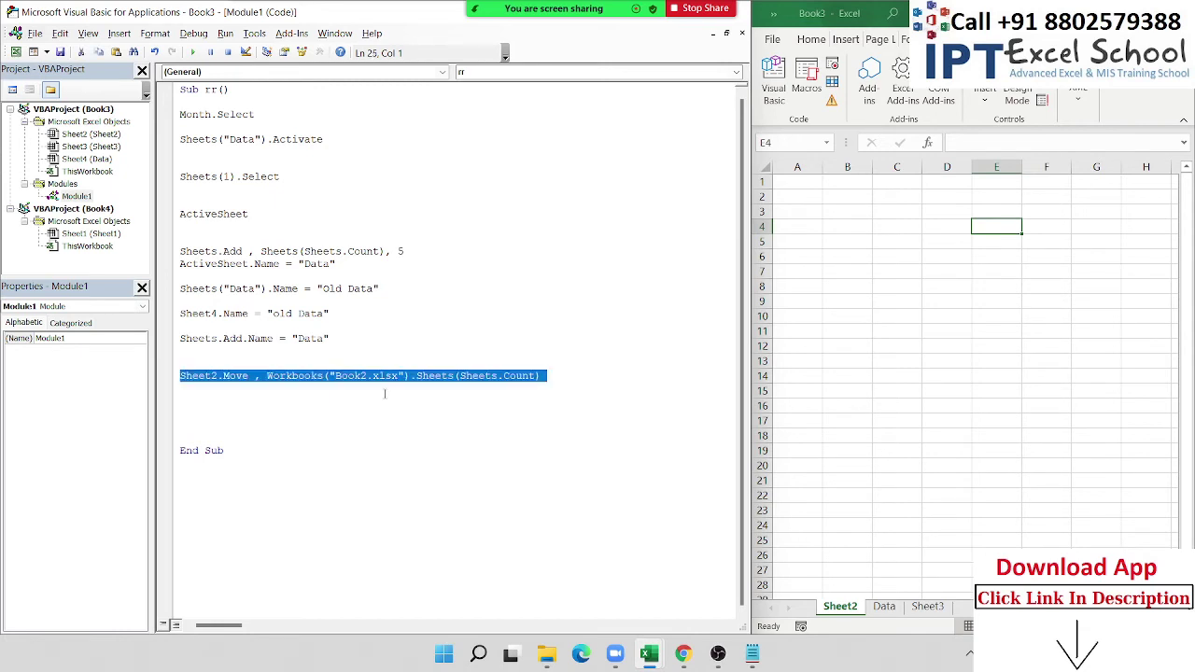
{"action": "left_click", "coordinate": [384, 394]}
{"action": "key", "text": "ctrl+v"}
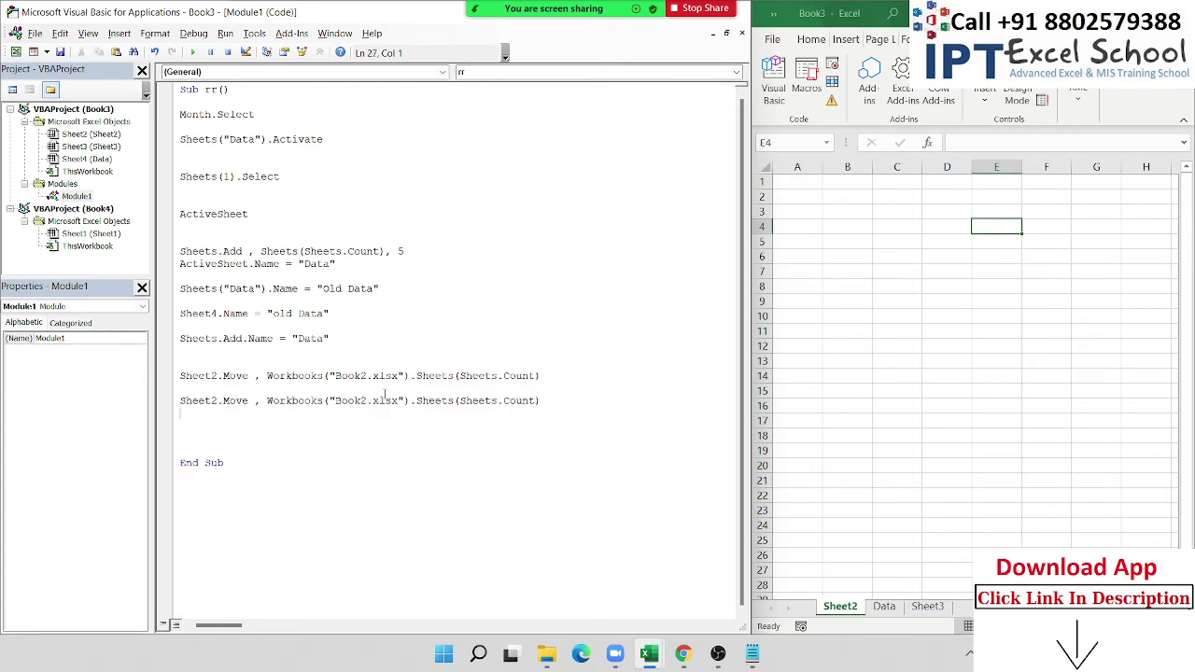
Change Move to Copy in the duplicate so Sheet2 is copied to Book2.xlsx
{"action": "double_click", "coordinate": [236, 403]}
{"action": "type", "text": "Cop"}
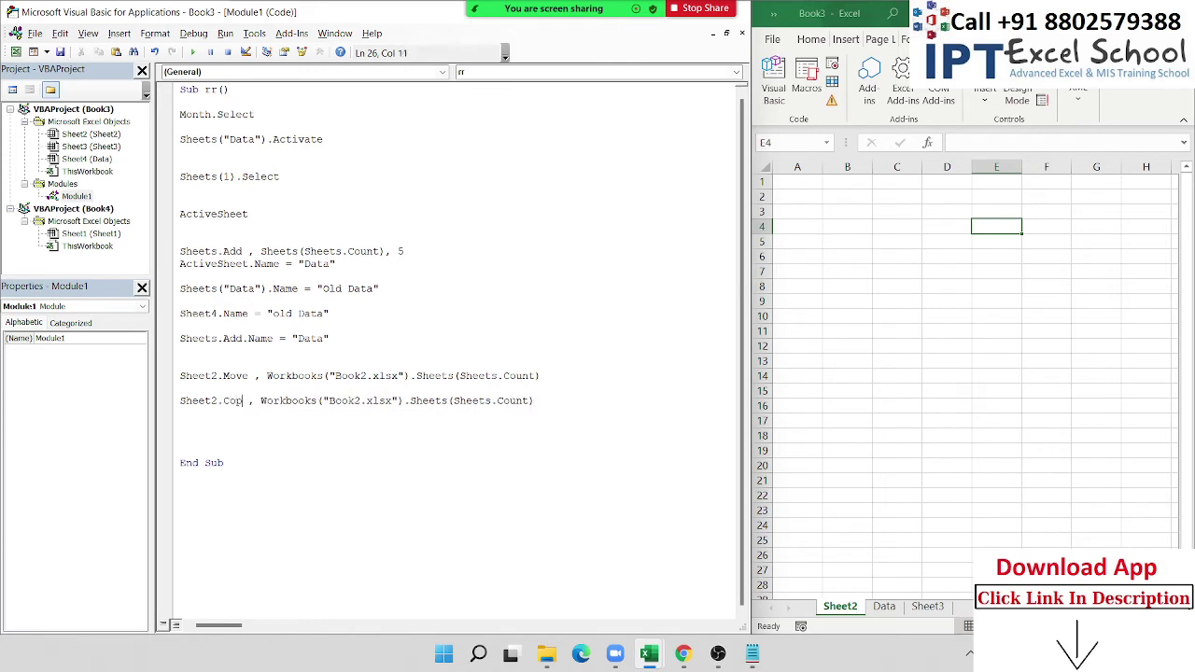
{"action": "type", "text": "y"}
{"action": "left_click", "coordinate": [298, 470]}
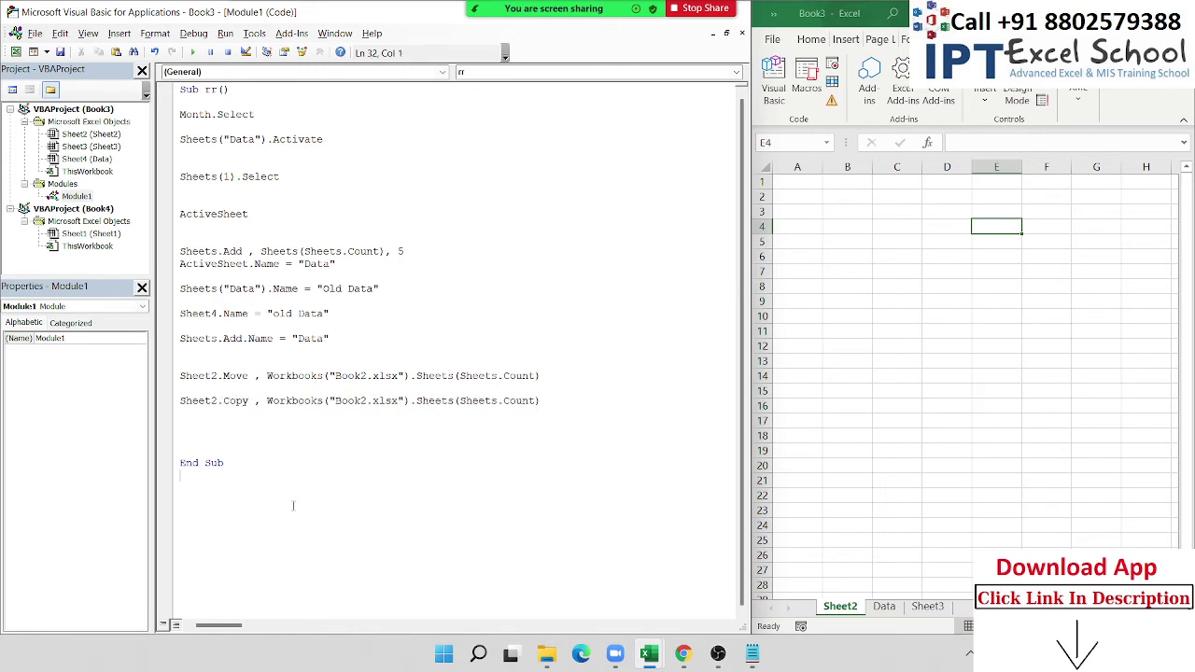
{"action": "left_click", "coordinate": [241, 419]}
Add a Sheet2.Delete statement on a new line below the Copy line
{"action": "key", "text": "Return"}
{"action": "key", "text": "Return"}
{"action": "key", "text": "Up"}
{"action": "type", "text": "shee"}
{"action": "type", "text": "t2."}
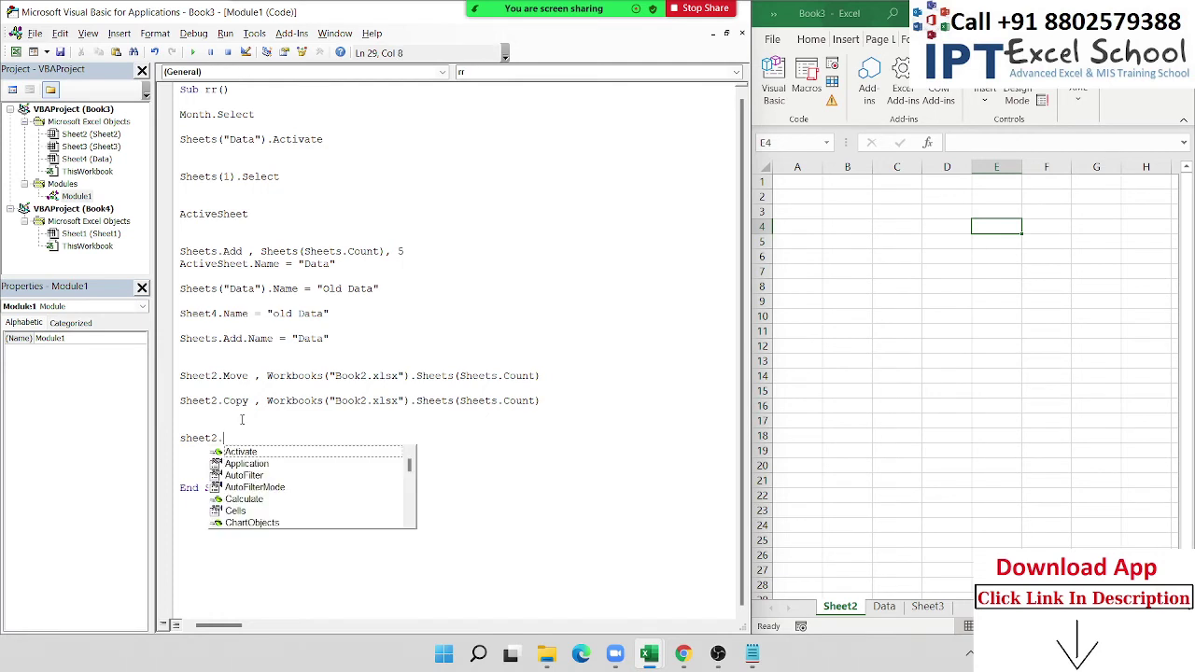
{"action": "type", "text": "de"}
{"action": "key", "text": "Tab"}
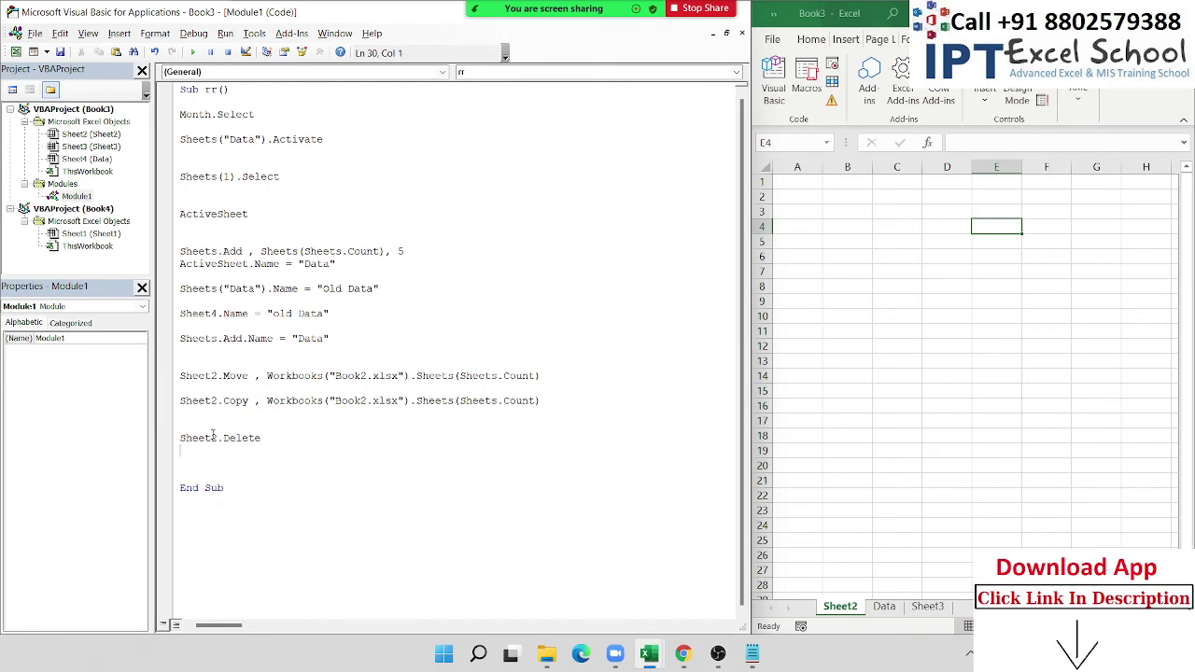
{"action": "double_click", "coordinate": [213, 437]}
Delete Sheet2 from its tab to see Excel's warning, then close the confirmation
{"action": "right_click", "coordinate": [861, 608]}
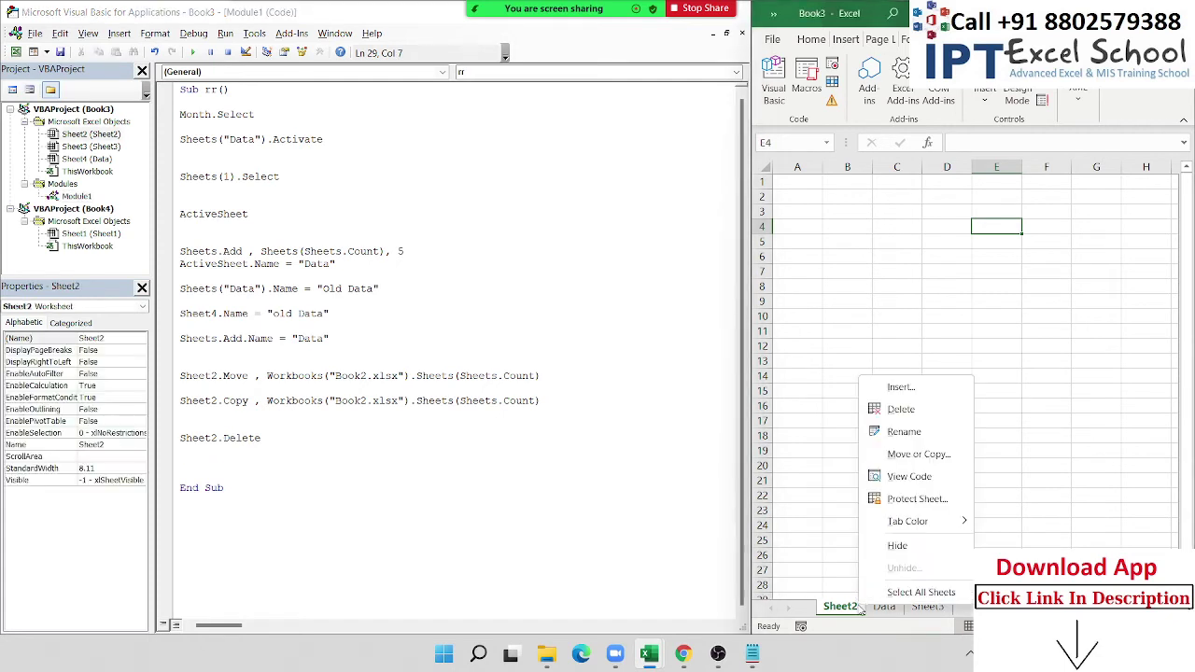
{"action": "left_click", "coordinate": [901, 410]}
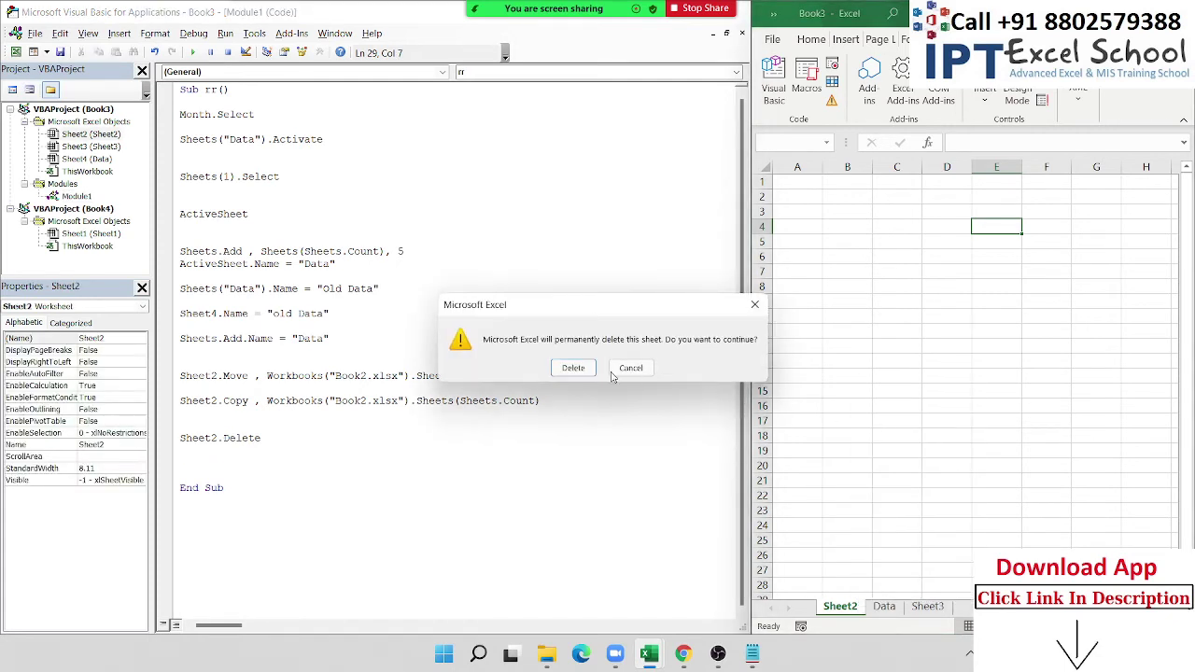
{"action": "left_click_drag", "start_coordinate": [590, 321], "coordinate": [926, 251]}
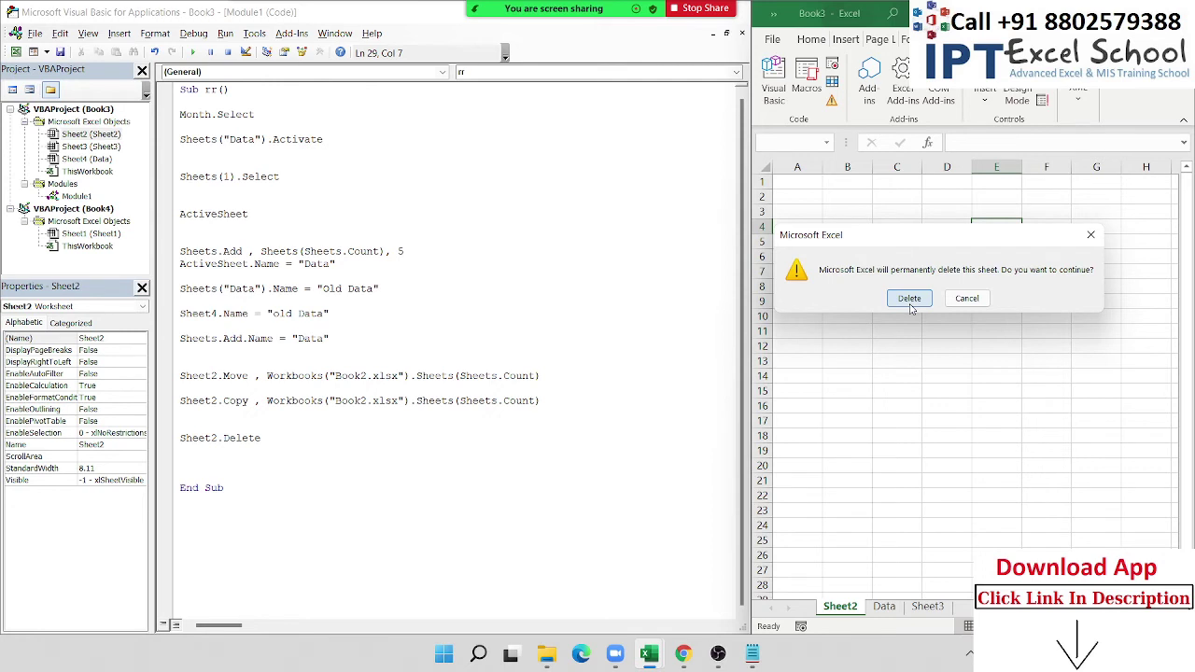
{"action": "left_click", "coordinate": [911, 306]}
Open a line above Sheet2.Delete and begin typing application.di
{"action": "left_click", "coordinate": [252, 426]}
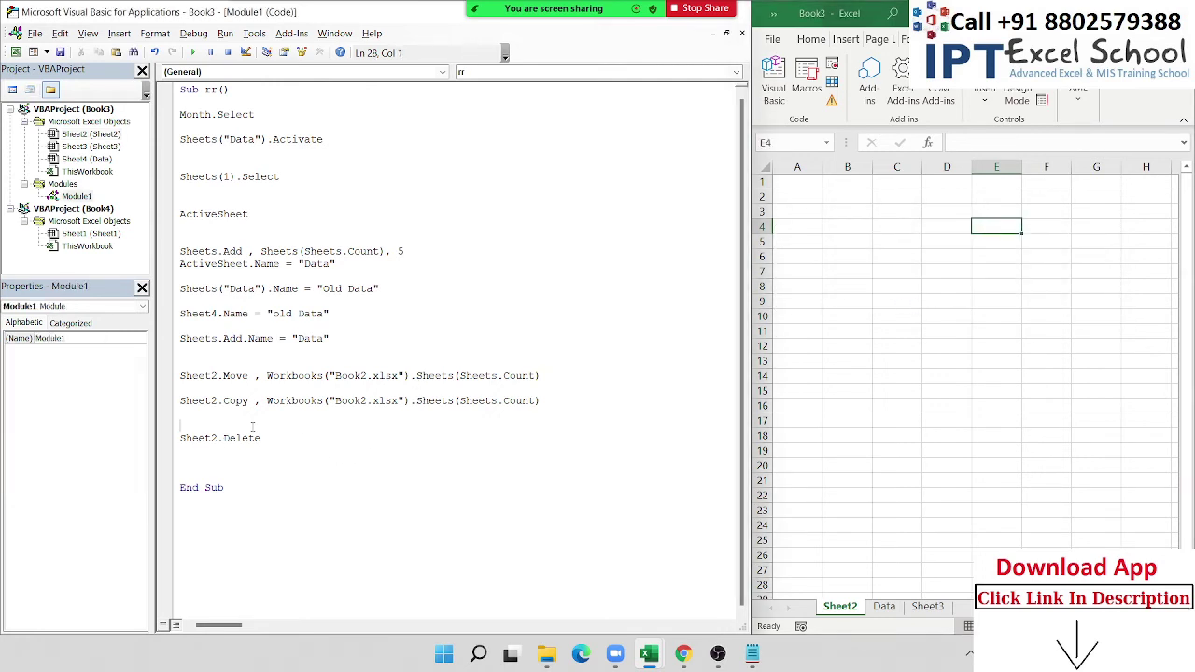
{"action": "key", "text": "Return"}
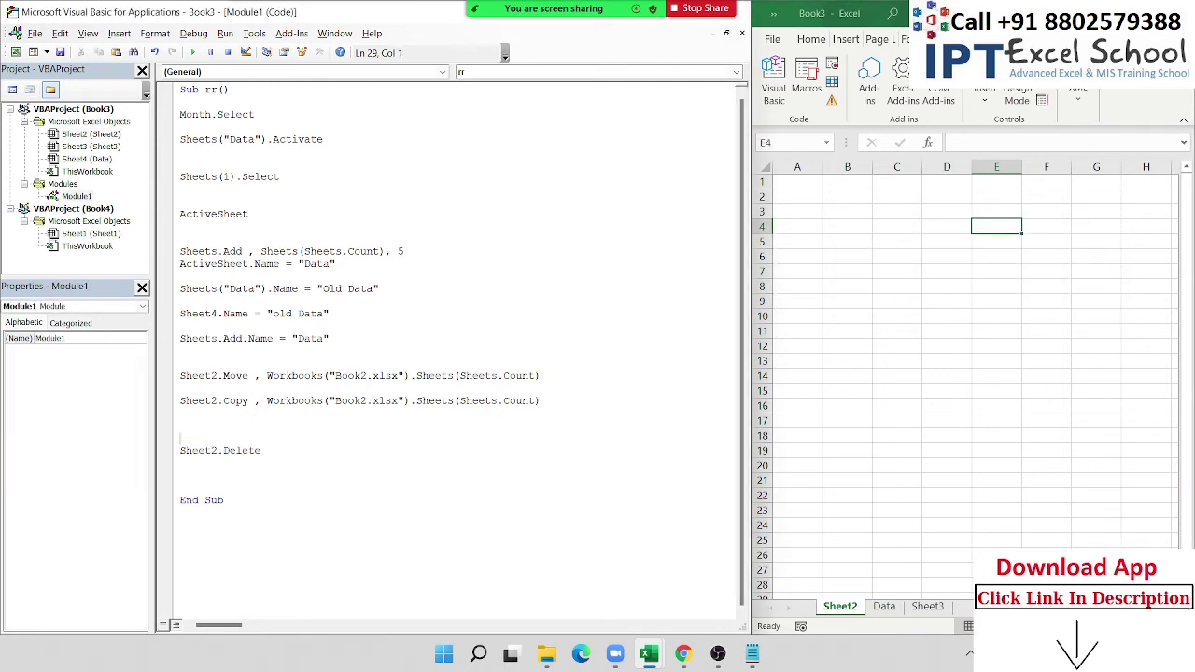
{"action": "type", "text": "a"}
{"action": "type", "text": "pplicat"}
{"action": "type", "text": "ion.di"}
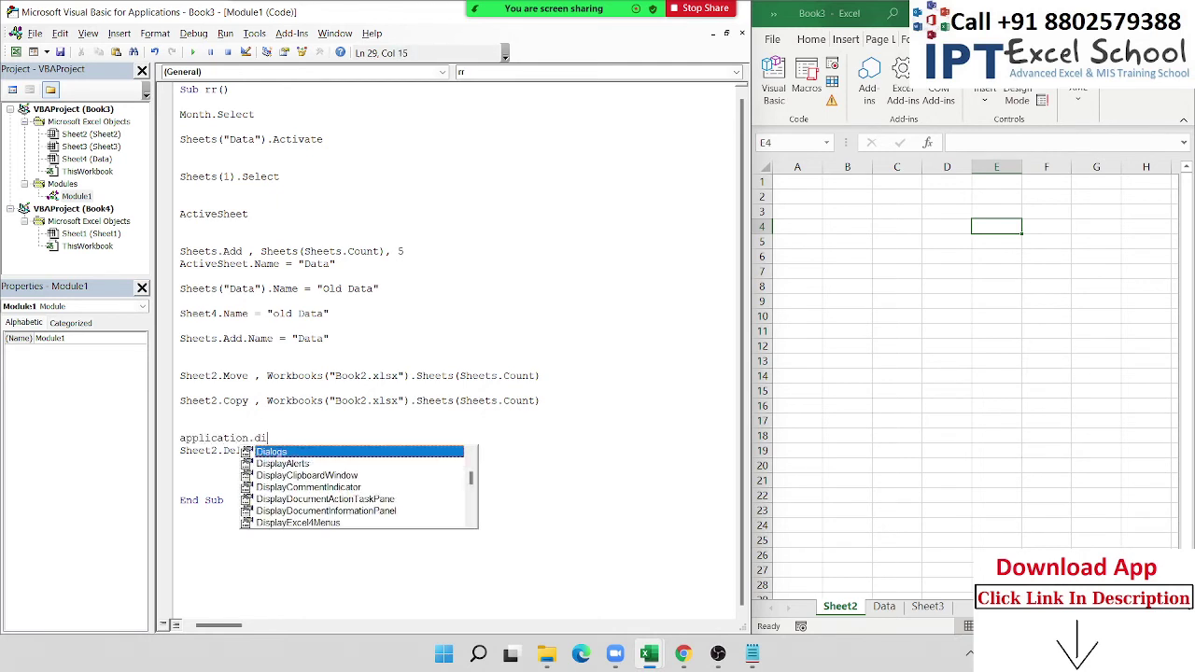
Complete the line as Application.DisplayAlerts = False using IntelliSense
{"action": "key", "text": "Down"}
{"action": "key", "text": "Tab"}
{"action": "type", "text": "="}
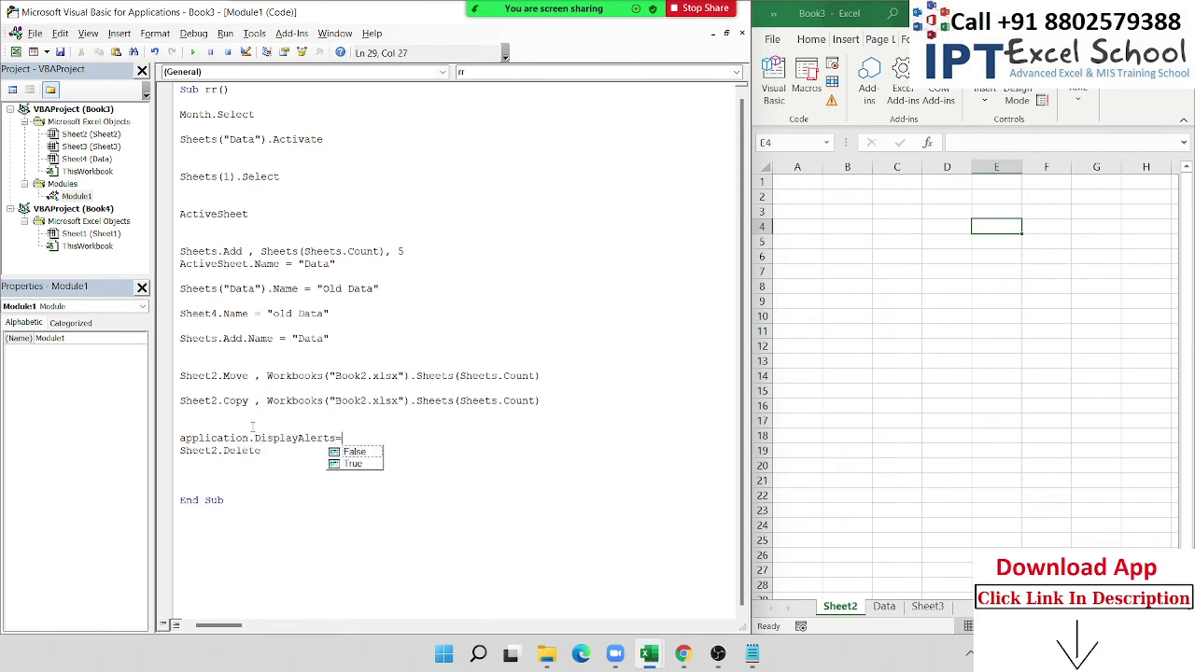
{"action": "type", "text": "f"}
{"action": "key", "text": "Tab"}
{"action": "key", "text": "Down"}
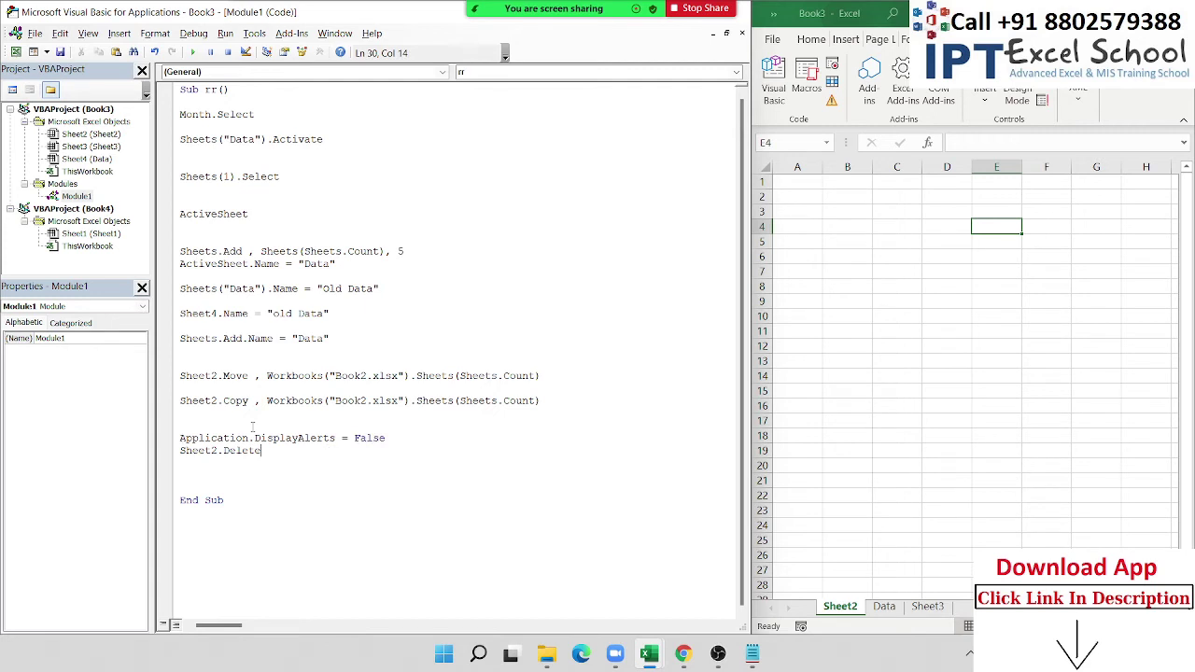
{"action": "key", "text": "Up"}
{"action": "key", "text": "Left"}
{"action": "key", "text": "Left"}
{"action": "key", "text": "shift+Left"}
{"action": "key", "text": "shift+Left"}
{"action": "key", "text": "shift+Left"}
{"action": "key", "text": "shift+Left"}
{"action": "key", "text": "shift+Left"}
Start a new statement above End Sub, correcting sheet1. to sheet
{"action": "key", "text": "Down"}
{"action": "key", "text": "Down"}
{"action": "key", "text": "Down"}
{"action": "key", "text": "Return"}
{"action": "left_click", "coordinate": [180, 474]}
{"action": "left_click", "coordinate": [180, 486]}
{"action": "type", "text": "sheet"}
{"action": "type", "text": "1."}
{"action": "key", "text": "BackSpace"}
{"action": "key", "text": "BackSpace"}
Complete the statement Sheet2.Visible = xlSheetHidden
{"action": "type", "text": "2.v"}
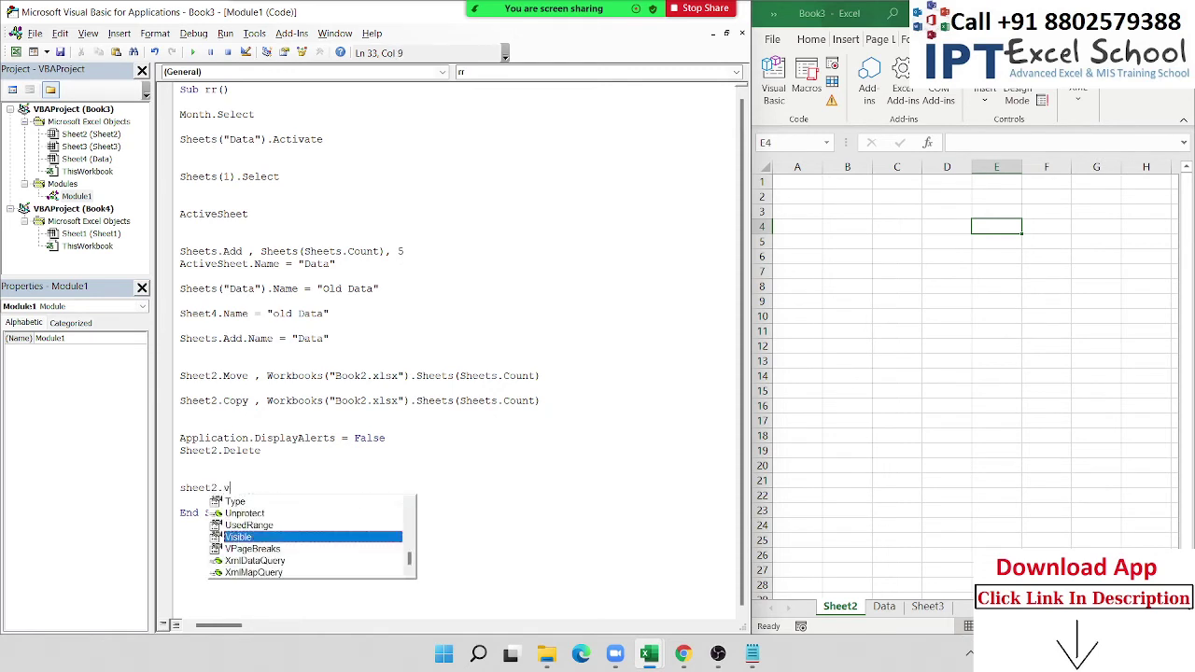
{"action": "key", "text": "Tab"}
{"action": "type", "text": "="}
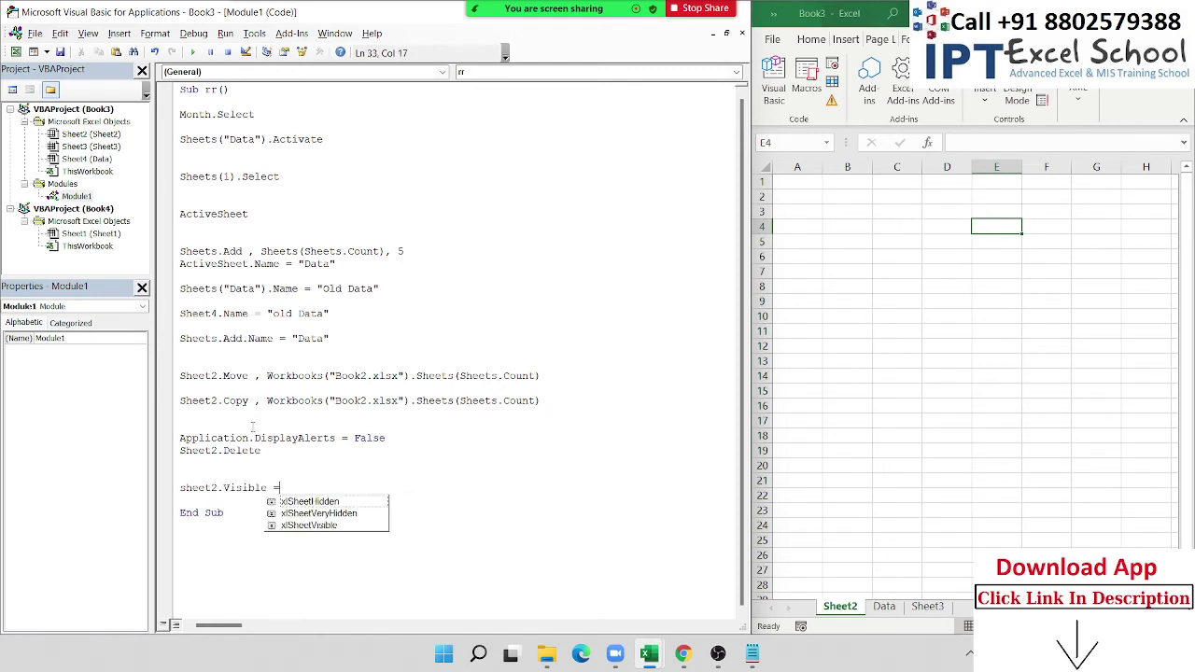
{"action": "key", "text": "Down"}
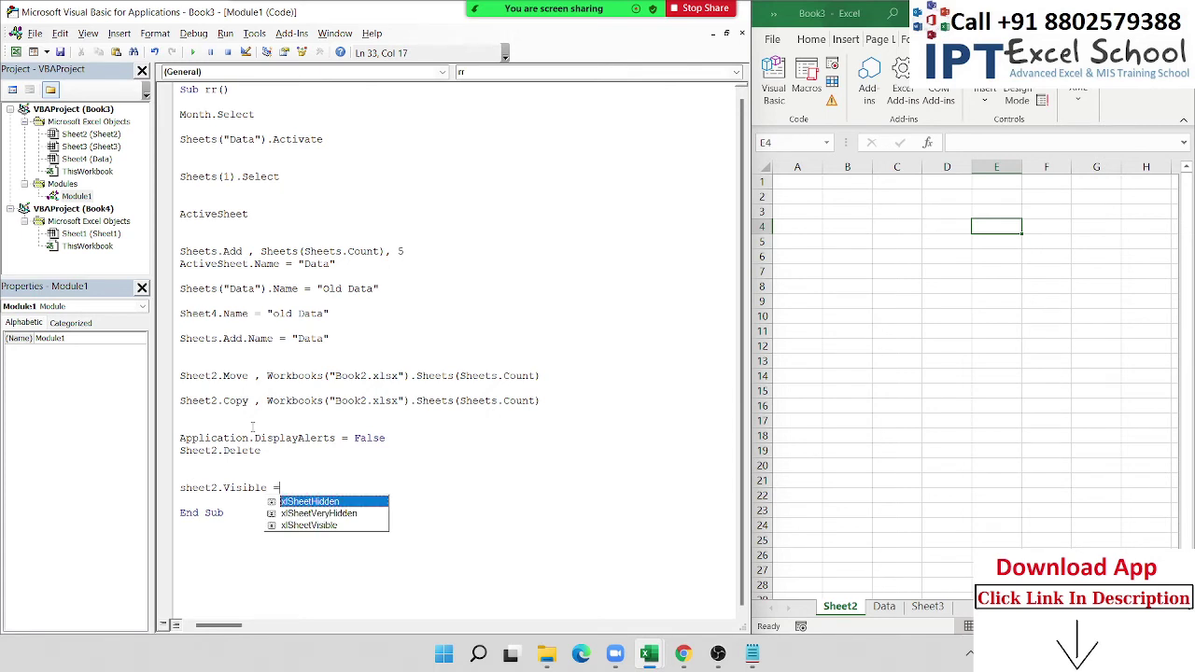
{"action": "key", "text": "Tab"}
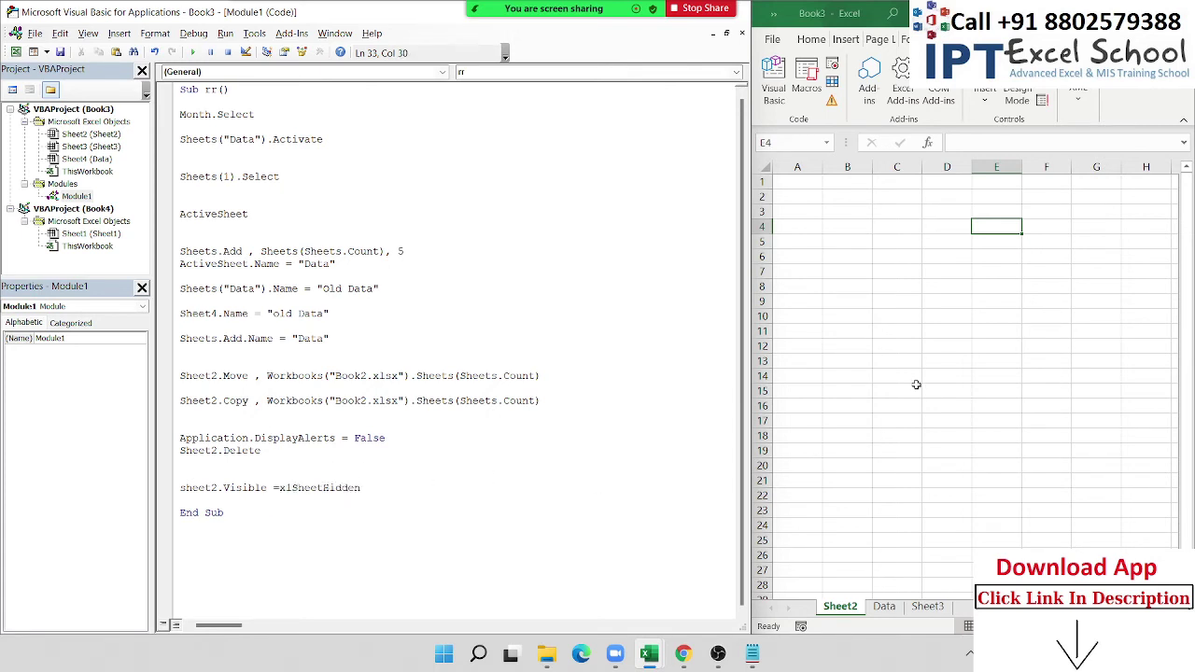
Hide Sheet2 in Book3 and unhide it again, then open a new line before End Sub
{"action": "left_click", "coordinate": [913, 389]}
{"action": "right_click", "coordinate": [855, 611]}
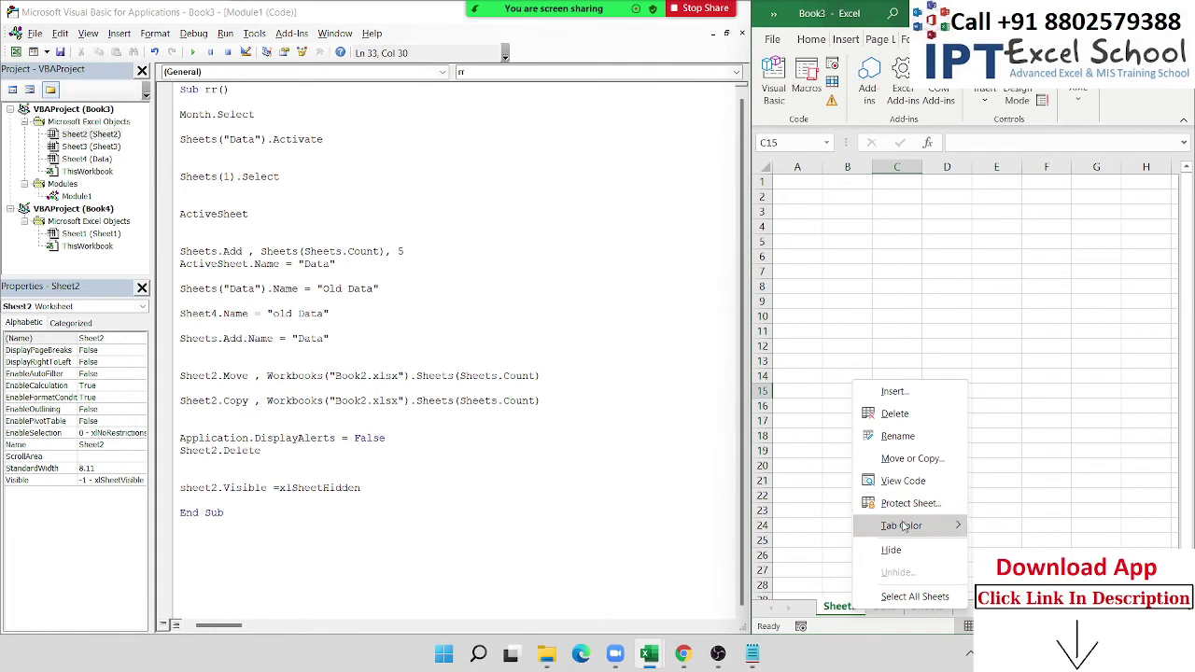
{"action": "left_click", "coordinate": [892, 550]}
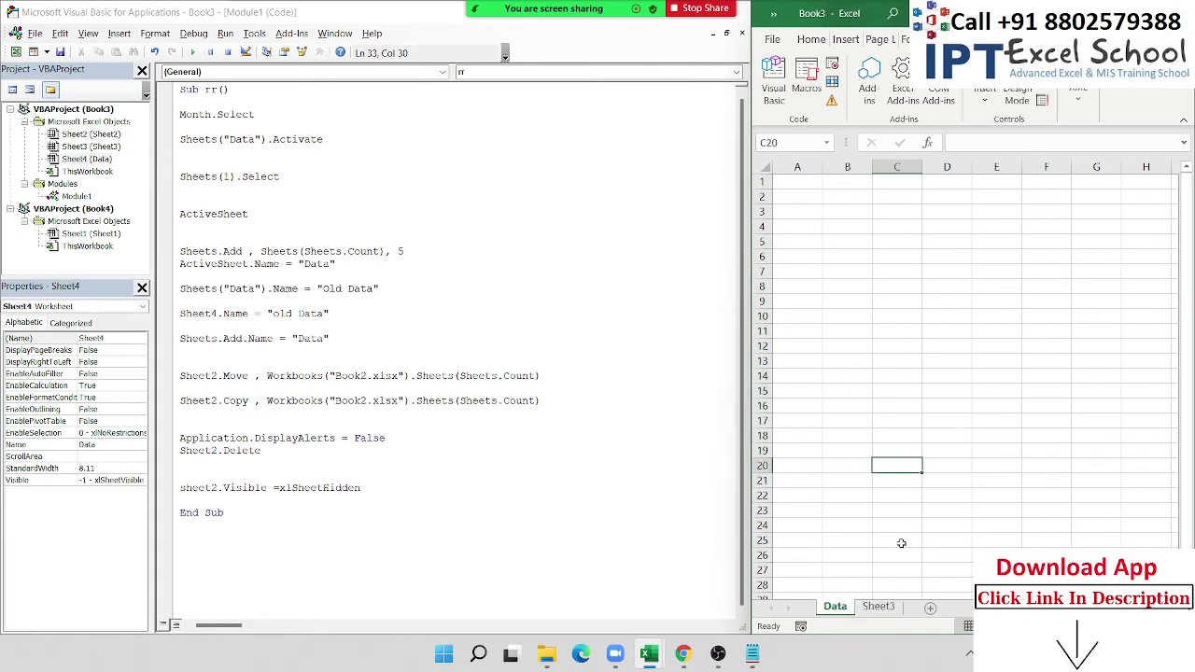
{"action": "right_click", "coordinate": [848, 610]}
{"action": "left_click", "coordinate": [881, 565]}
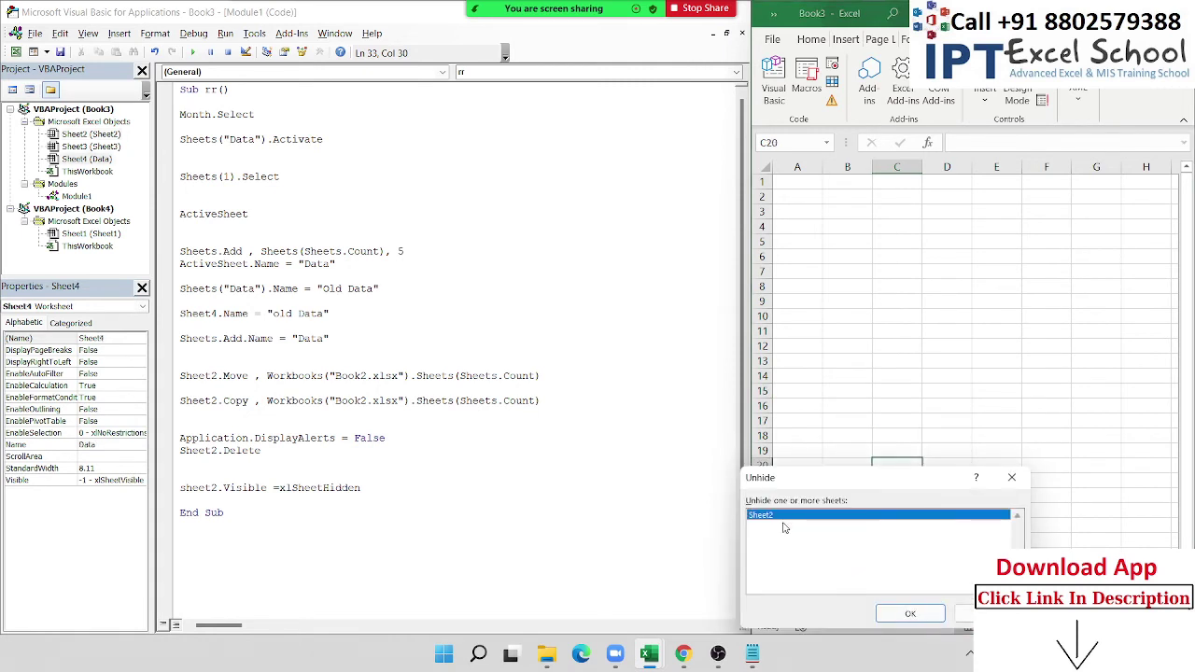
{"action": "left_click", "coordinate": [938, 613]}
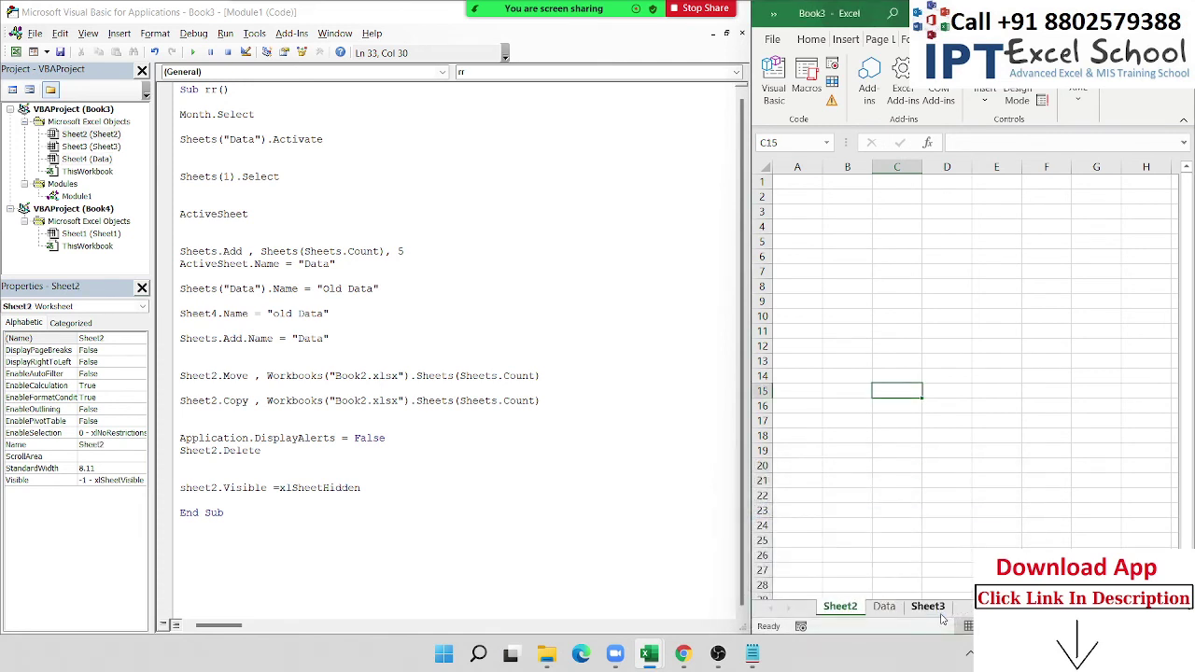
{"action": "left_click", "coordinate": [280, 504]}
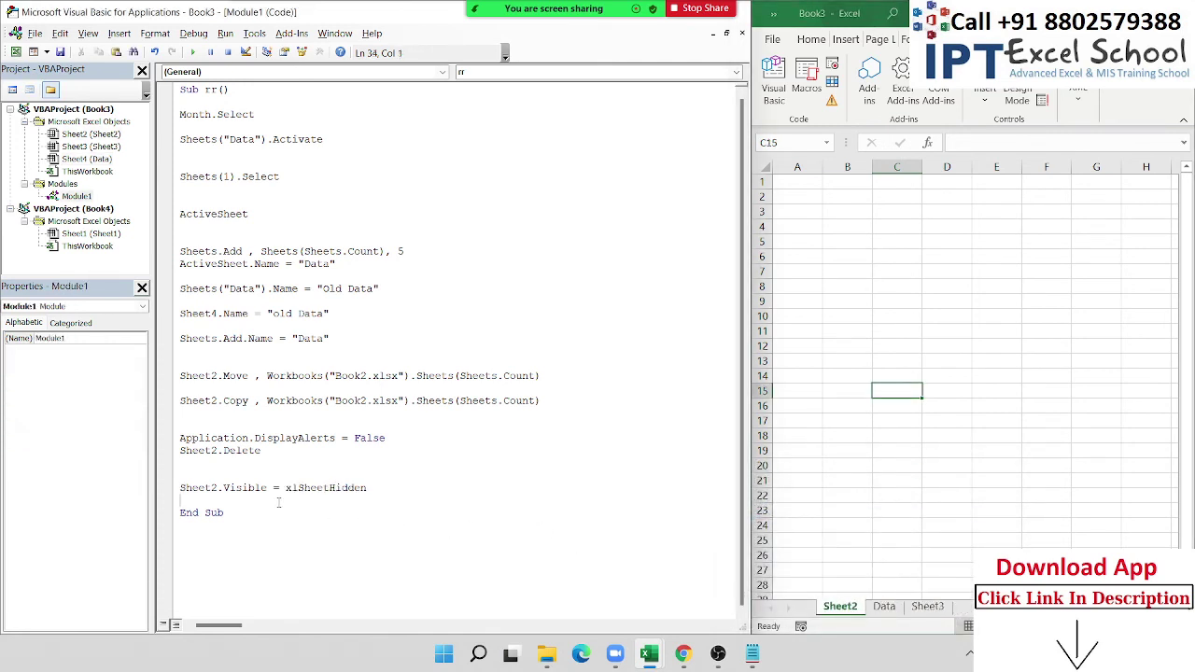
{"action": "key", "text": "Return"}
Type Sheet2.Visible = xlSheetVeryHidden below the hidden line and start a new line
{"action": "type", "text": "sheet"}
{"action": "type", "text": "2.vi"}
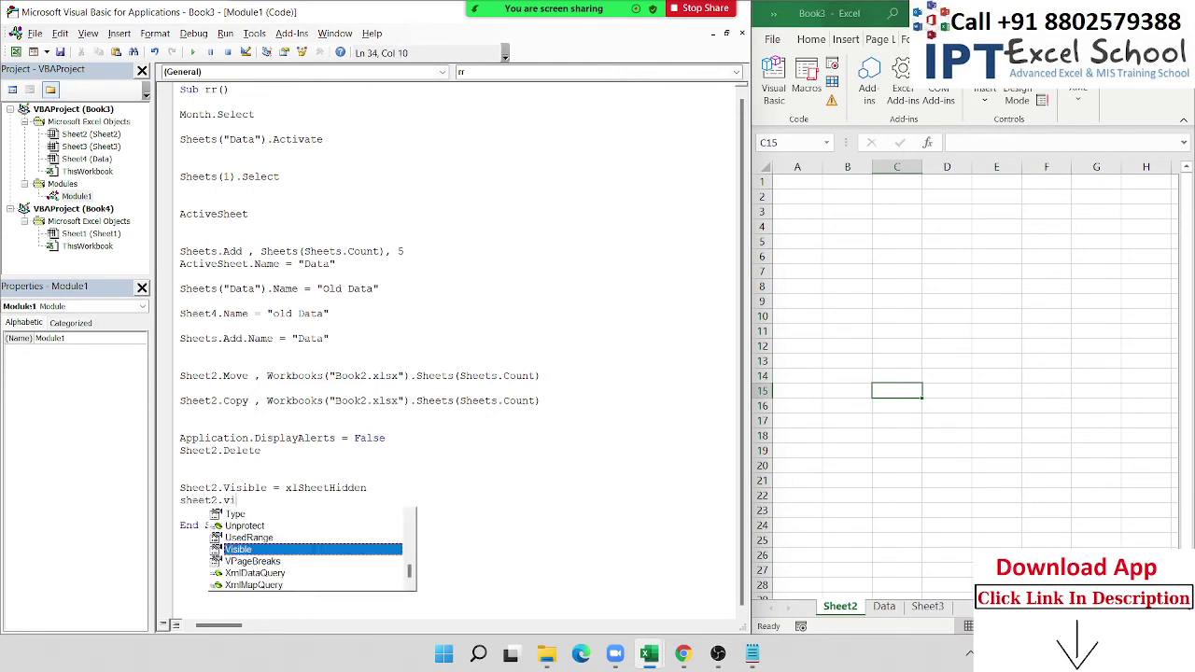
{"action": "key", "text": "Tab"}
{"action": "type", "text": "=v"}
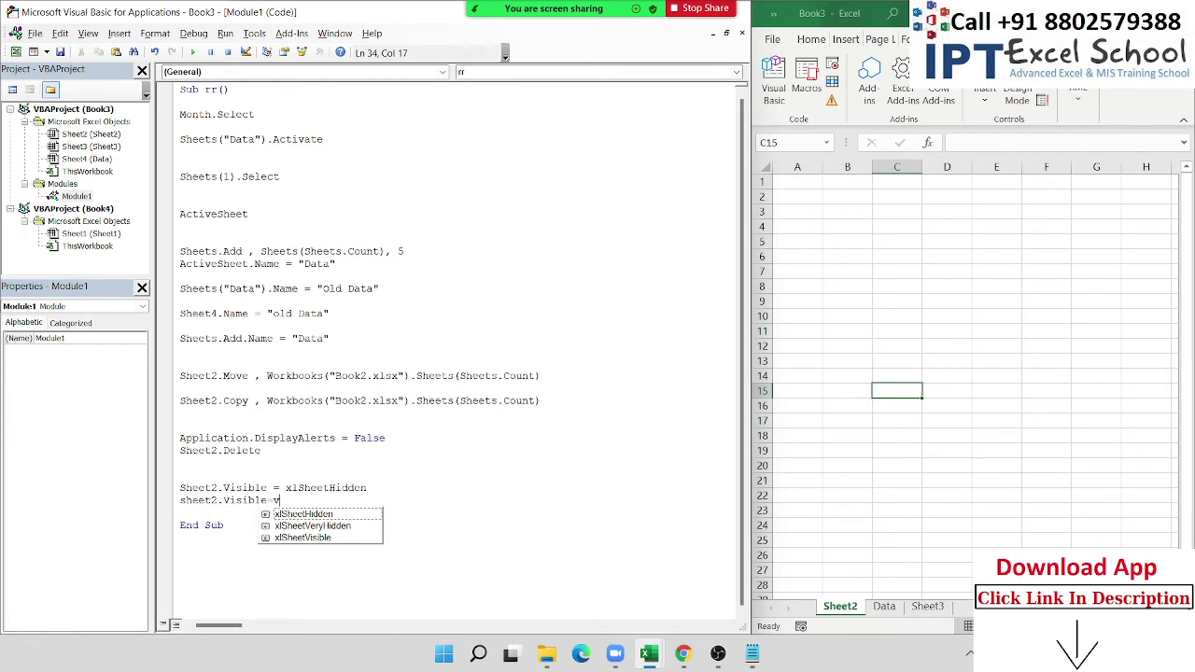
{"action": "type", "text": "er"}
{"action": "key", "text": "Down"}
{"action": "key", "text": "Tab"}
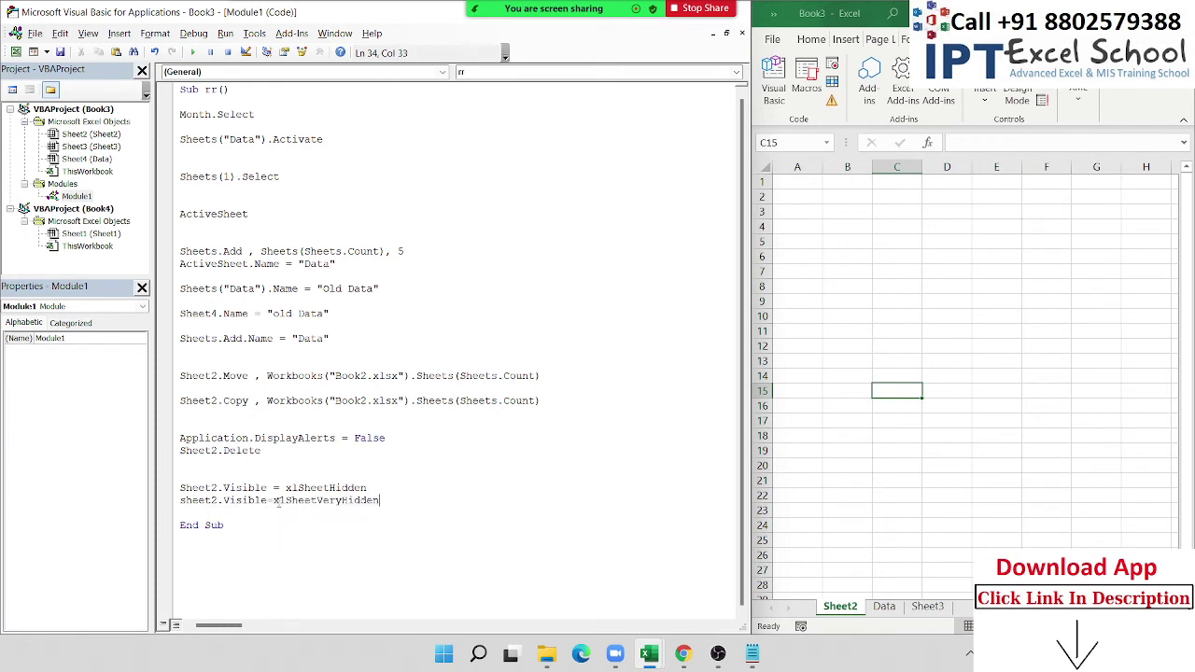
{"action": "key", "text": "Return"}
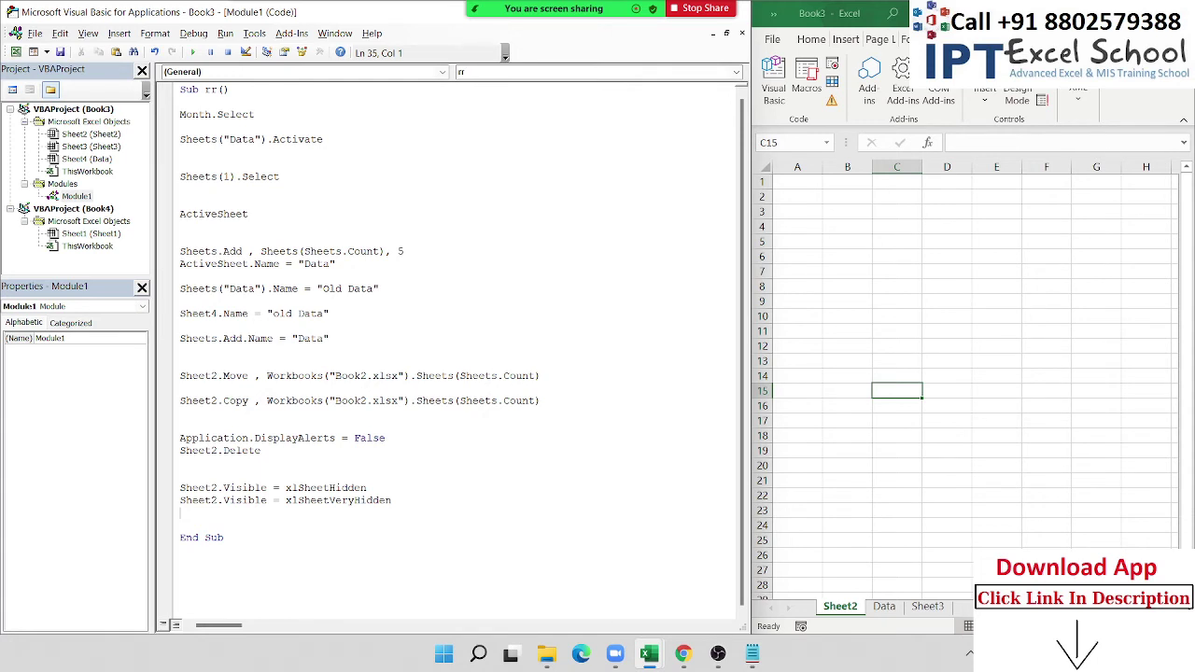
{"action": "right_click", "coordinate": [832, 607]}
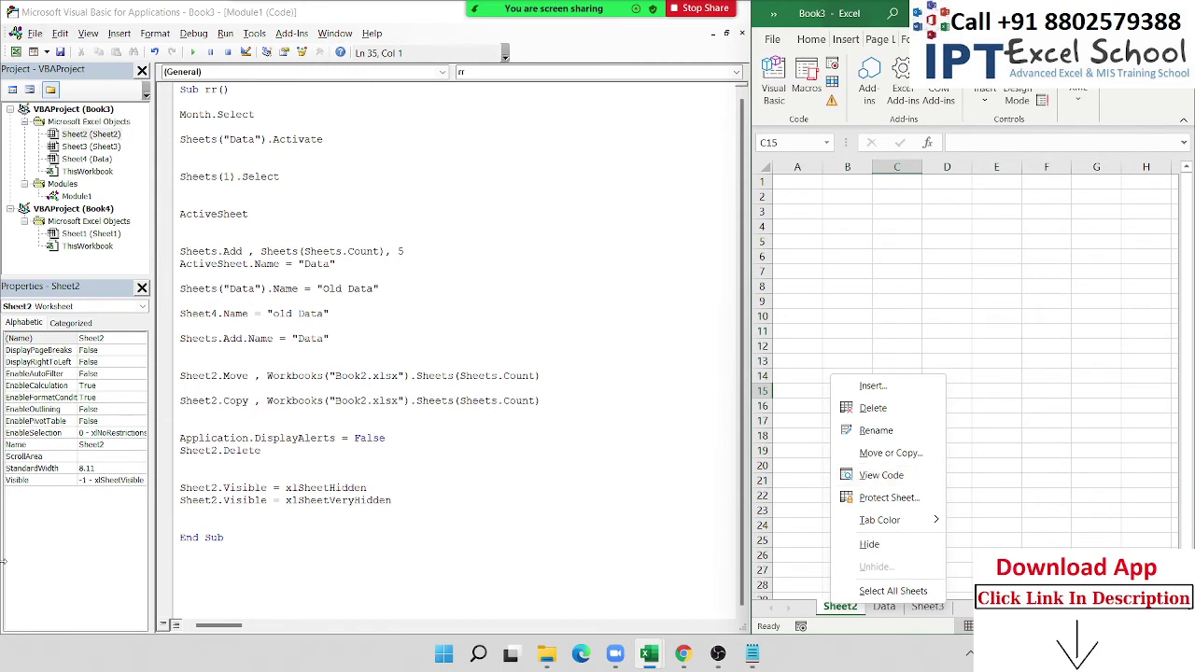
{"action": "left_click", "coordinate": [242, 502]}
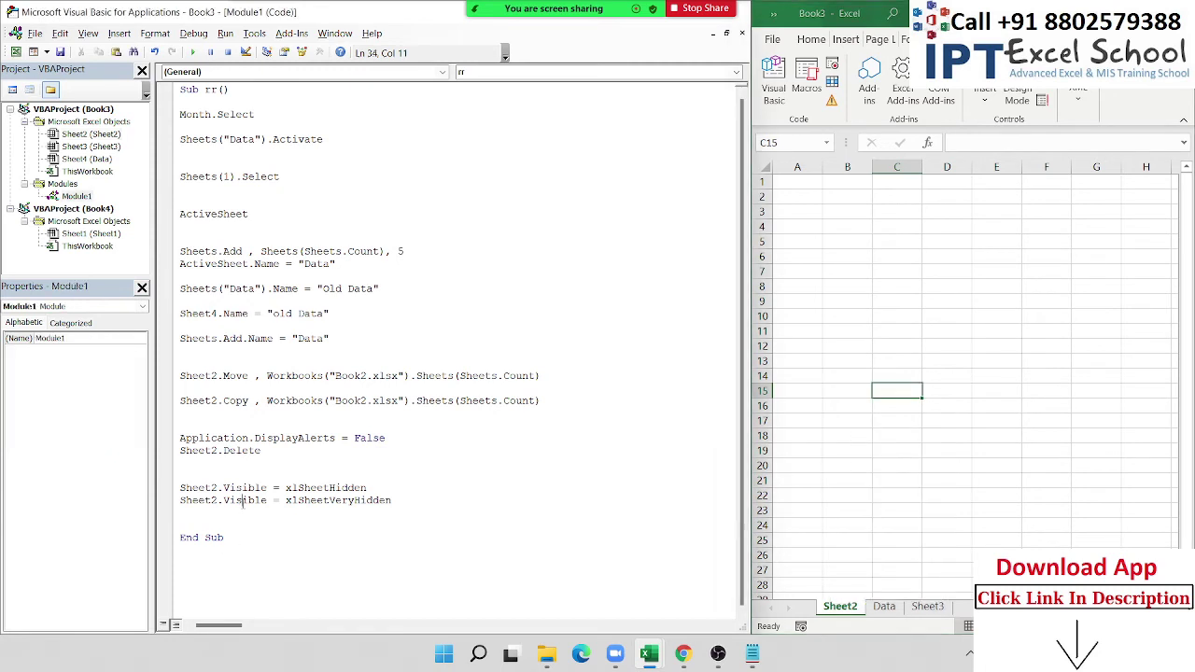
Add Sheet2.Visible = xlSheetVisible below the very-hidden line
{"action": "type", "text": "sh"}
{"action": "type", "text": "eet2.vi"}
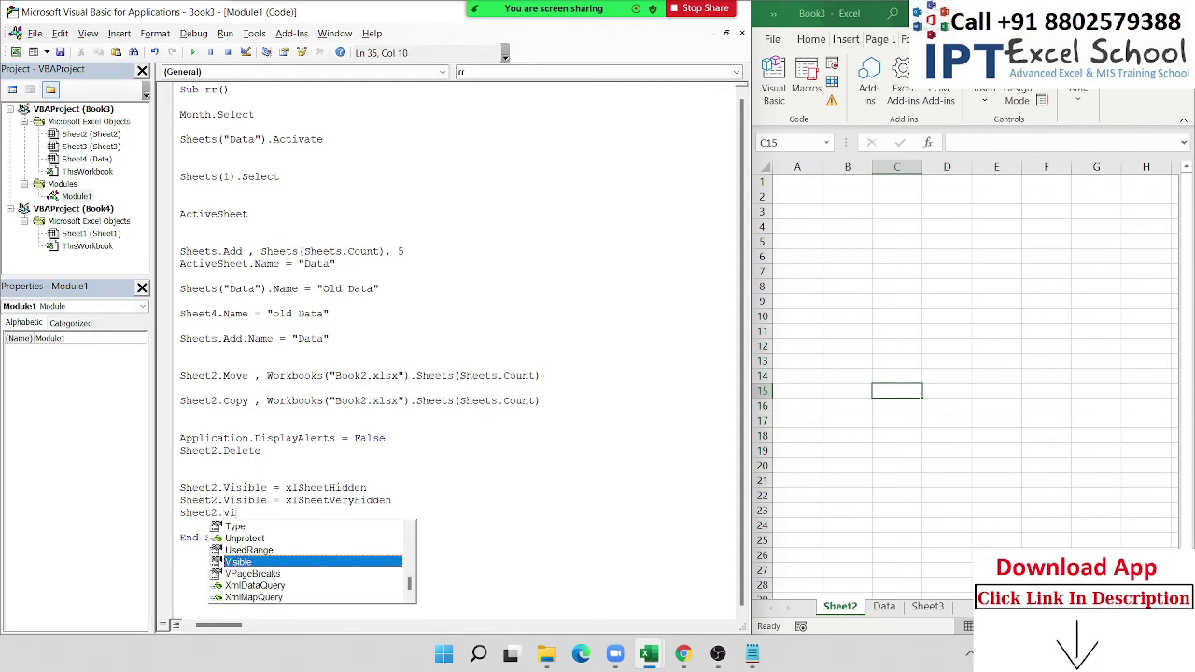
{"action": "key", "text": "Tab"}
{"action": "type", "text": "="}
{"action": "key", "text": "Down"}
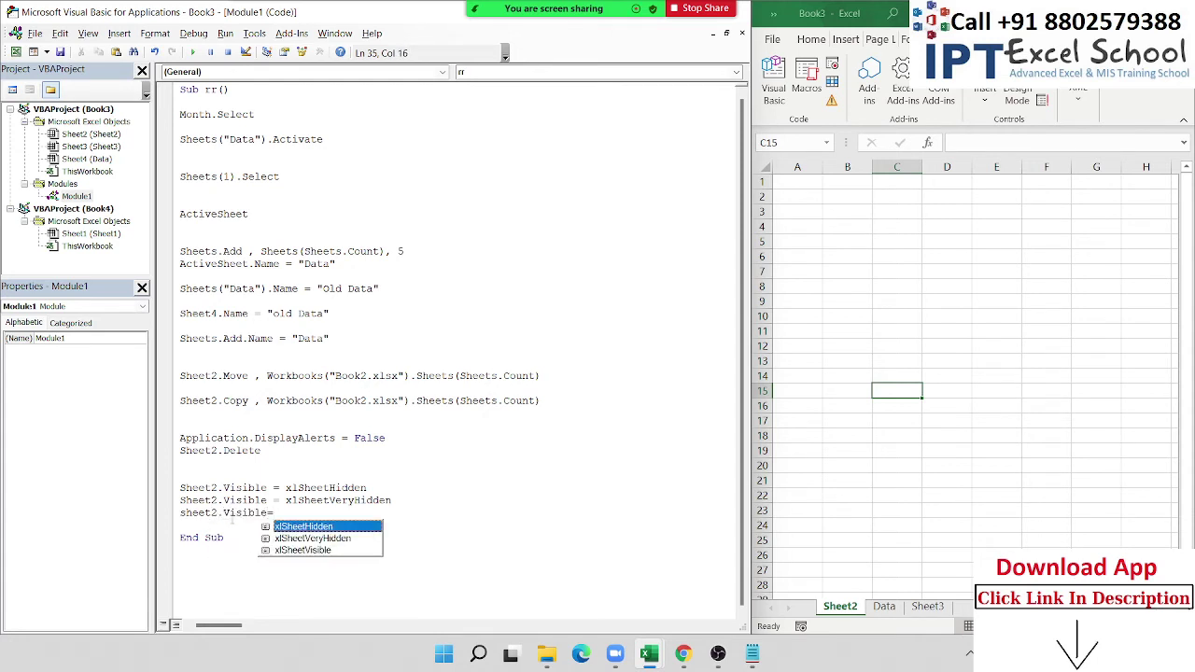
{"action": "key", "text": "Down"}
{"action": "key", "text": "Down"}
{"action": "key", "text": "Tab"}
{"action": "key", "text": "Down"}
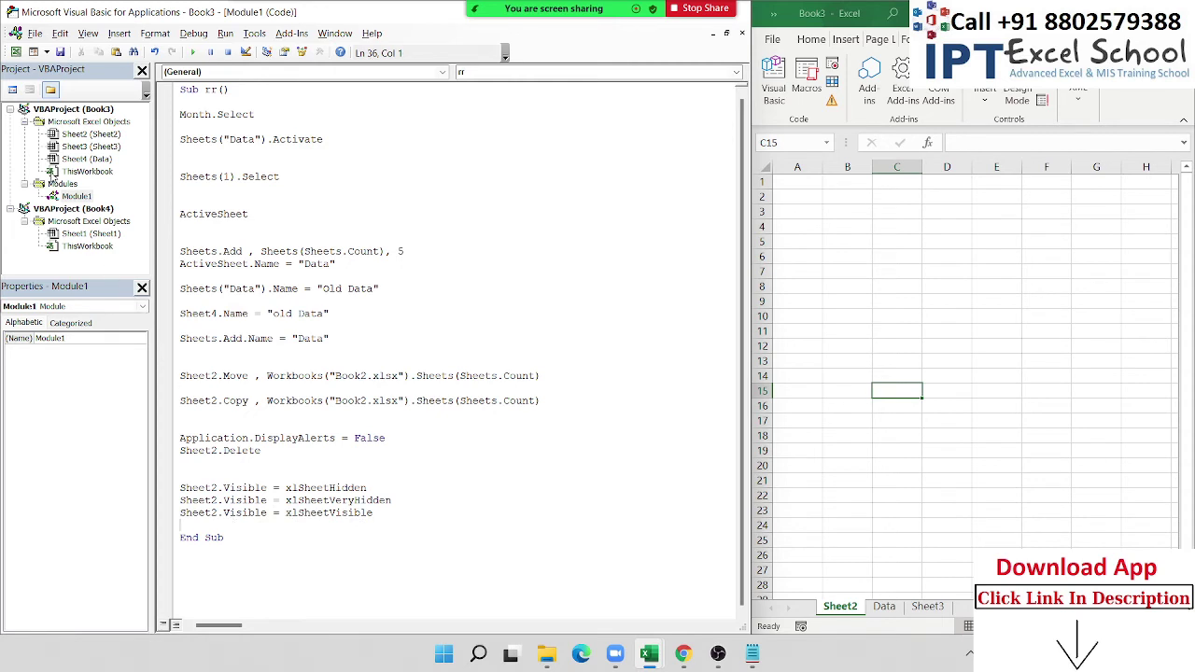
Check the Visible property choices for Sheet2 in the Properties window
{"action": "left_click", "coordinate": [88, 137]}
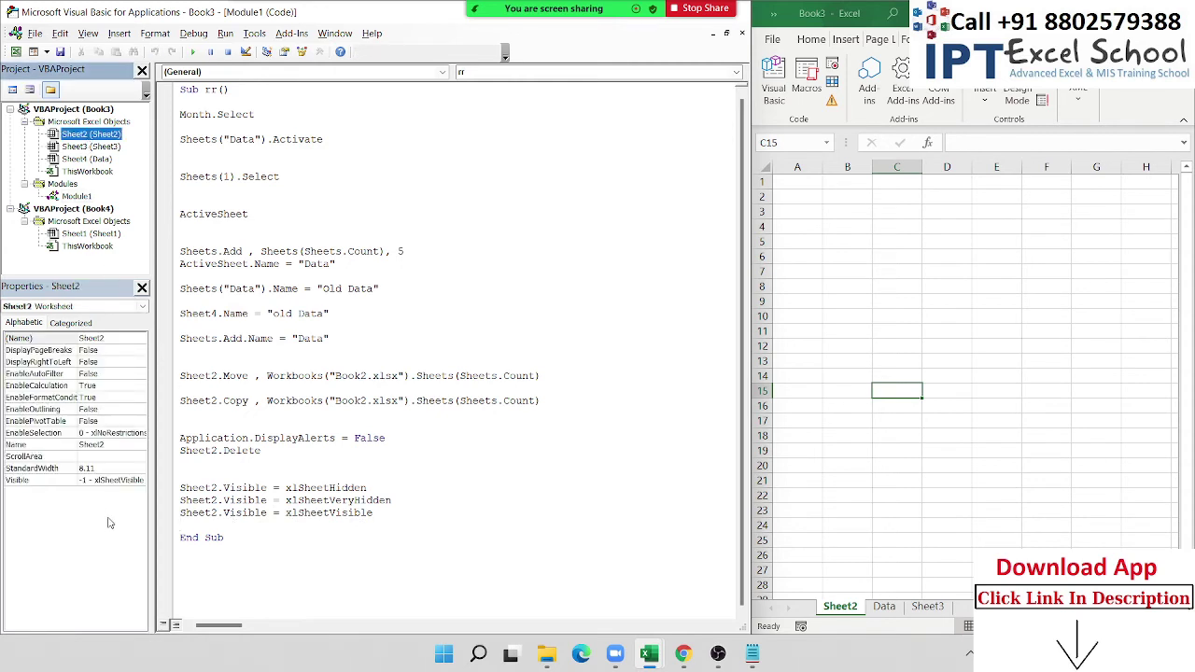
{"action": "left_click", "coordinate": [111, 480]}
{"action": "left_click", "coordinate": [140, 480]}
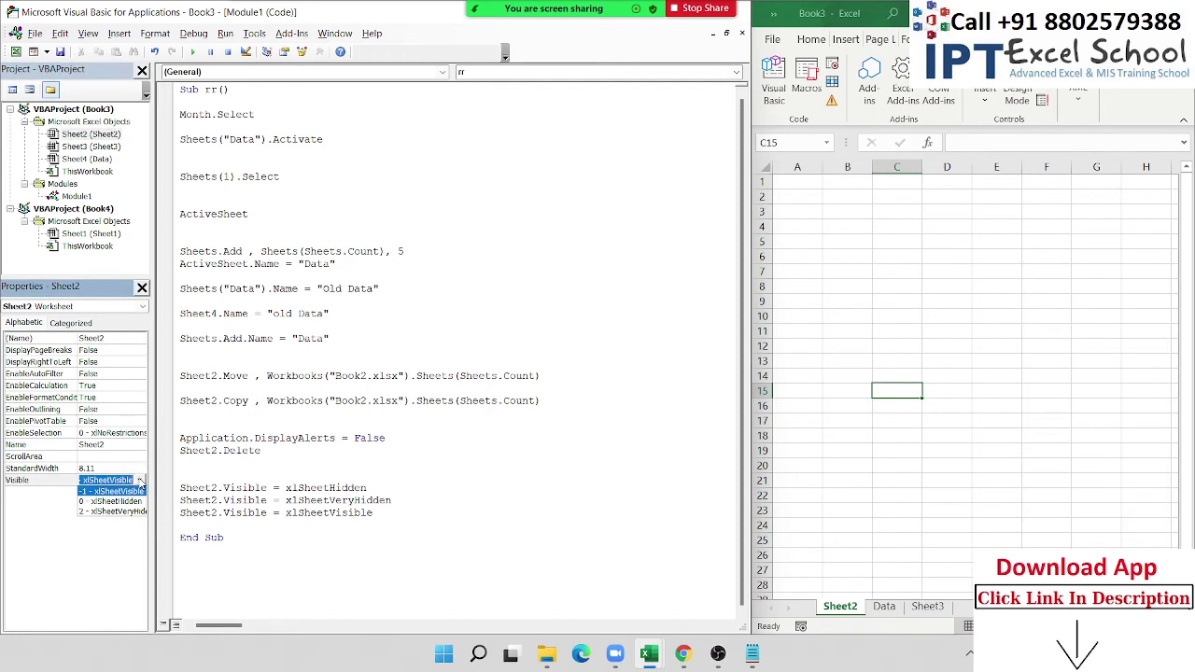
{"action": "left_click", "coordinate": [351, 525]}
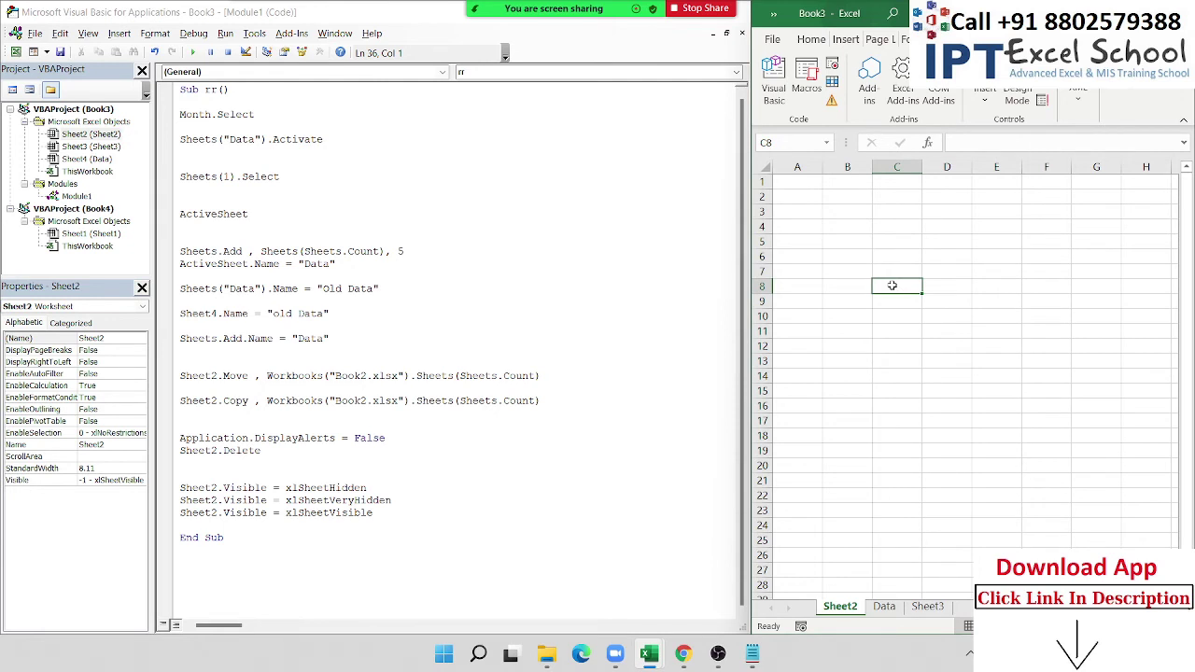
{"action": "left_click", "coordinate": [193, 378]}
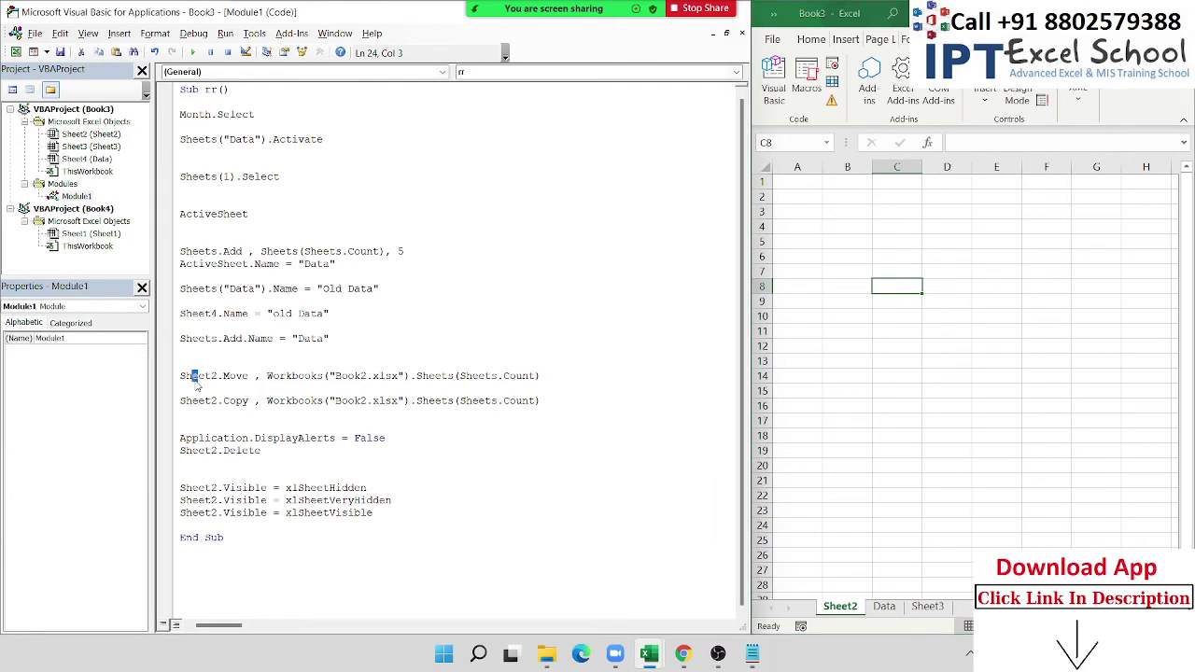
{"action": "left_click", "coordinate": [270, 325]}
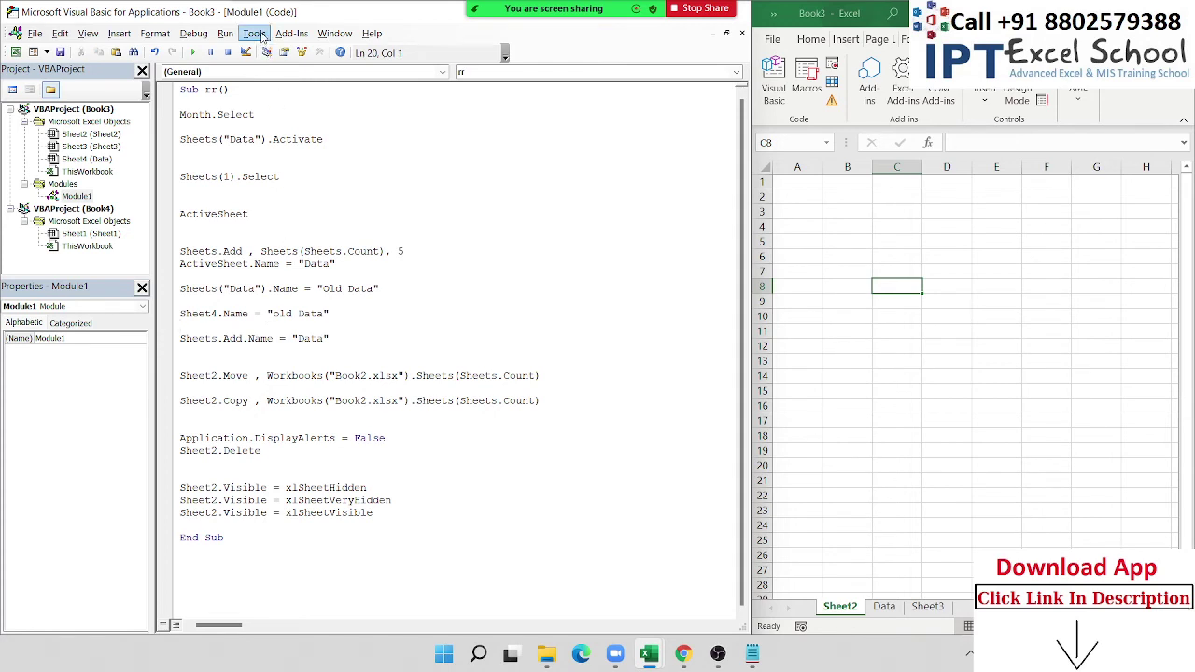
{"action": "left_click", "coordinate": [263, 37]}
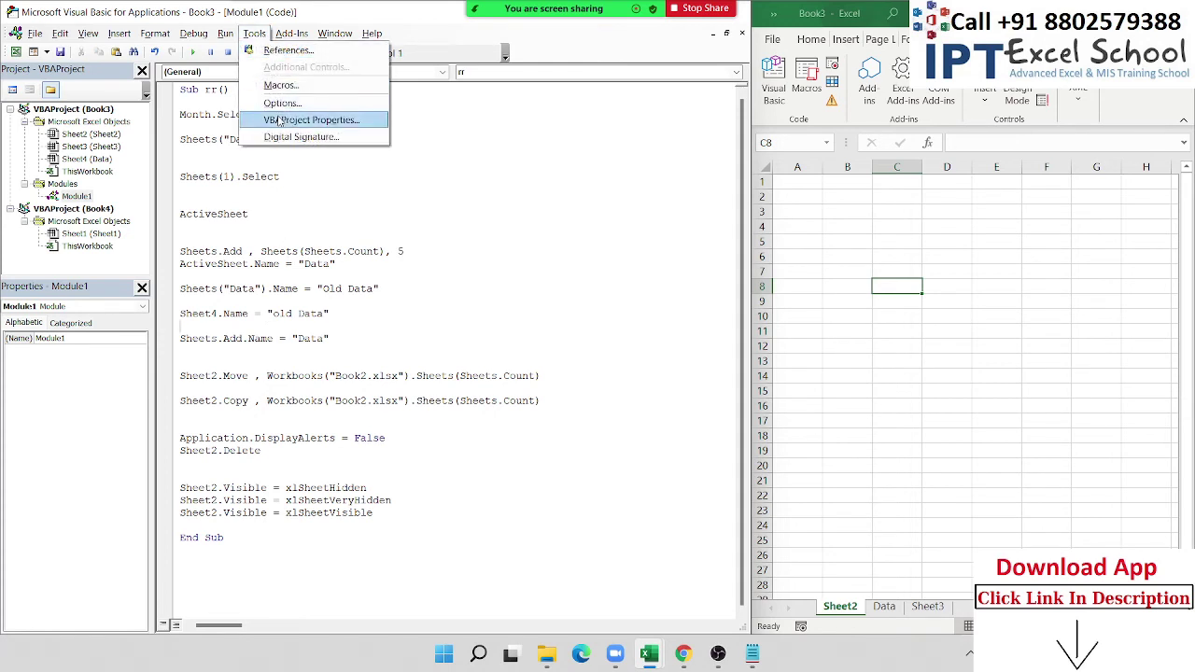
{"action": "left_click", "coordinate": [279, 120]}
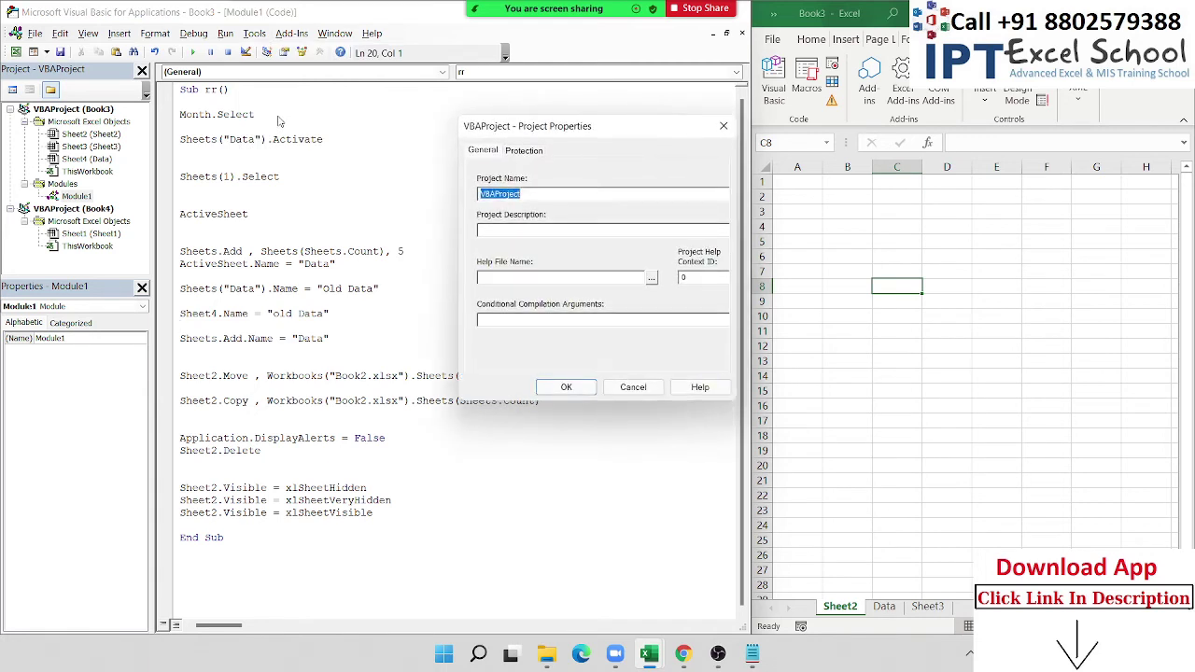
{"action": "left_click", "coordinate": [529, 152]}
{"action": "left_click", "coordinate": [506, 206]}
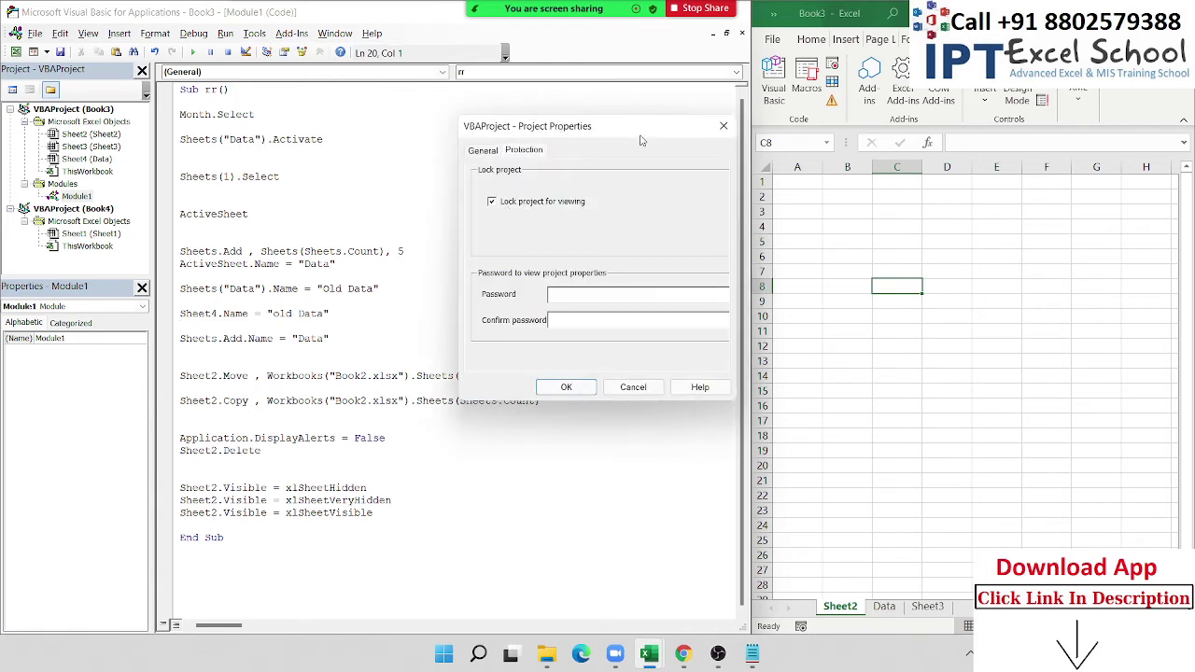
{"action": "left_click_drag", "start_coordinate": [640, 135], "coordinate": [502, 133]}
{"action": "left_click", "coordinate": [473, 279]}
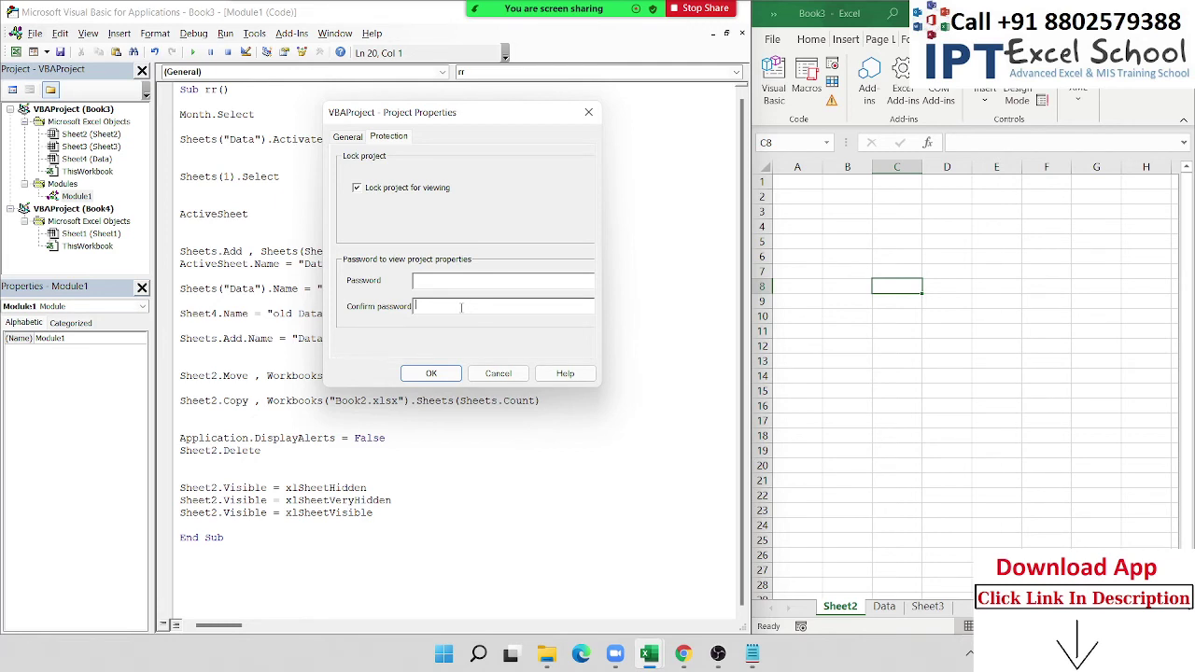
{"action": "left_click", "coordinate": [497, 373]}
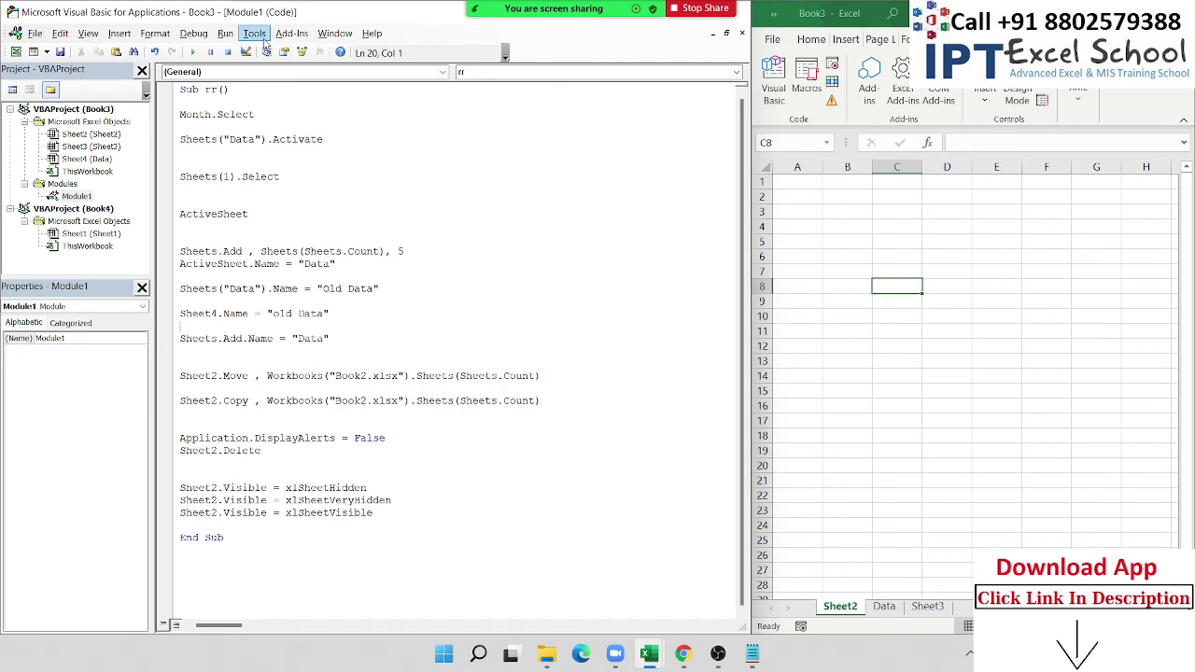
Add a Sheet2.Protect statement with the password after the visibility lines
{"action": "left_click", "coordinate": [398, 519]}
{"action": "key", "text": "Return"}
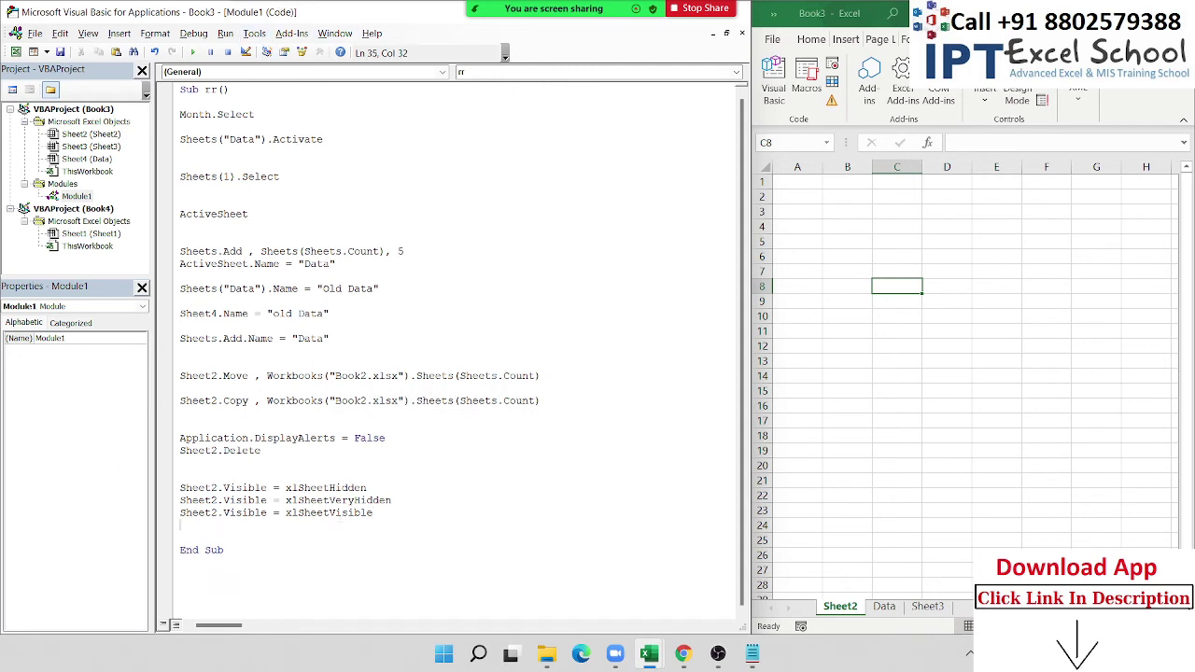
{"action": "key", "text": "Return"}
{"action": "type", "text": "sh"}
{"action": "type", "text": "eet2."}
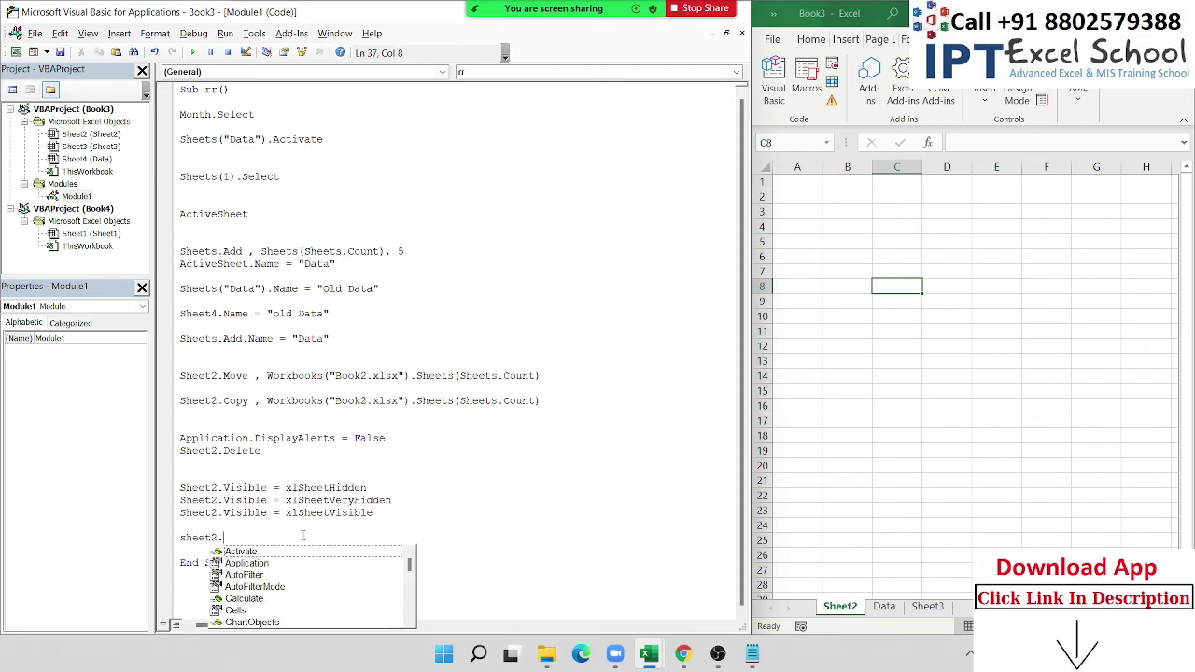
{"action": "type", "text": "p"}
{"action": "key", "text": "Down"}
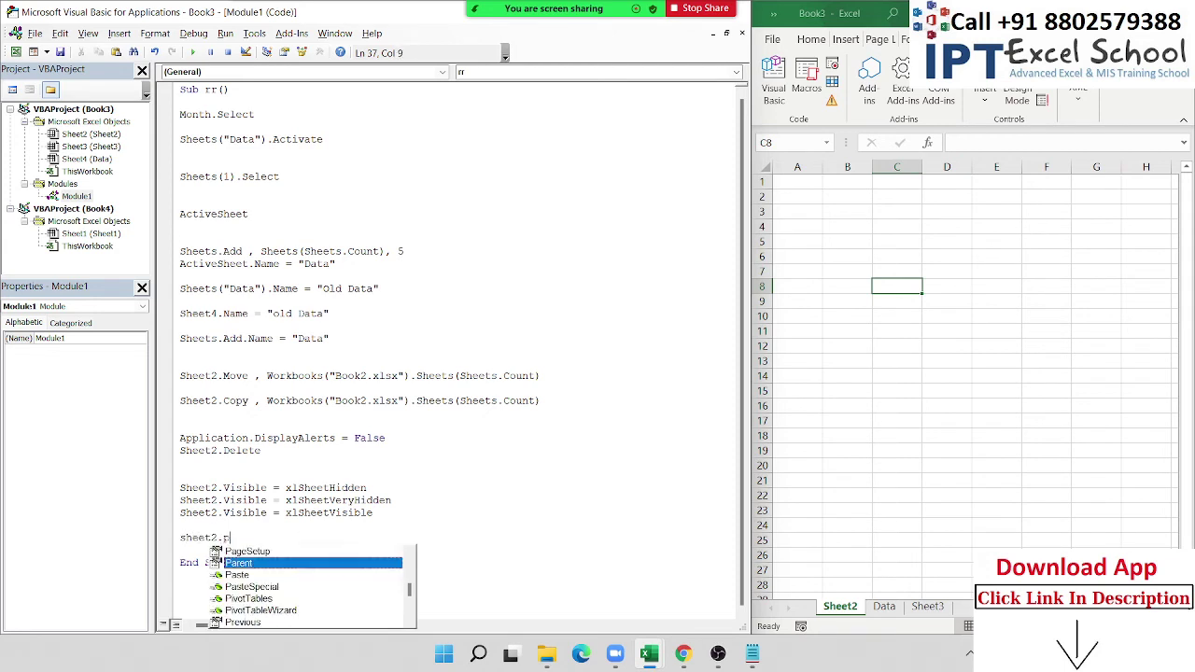
{"action": "key", "text": "Down"}
{"action": "key", "text": "Down"}
{"action": "key", "text": "Down"}
{"action": "type", "text": "r"}
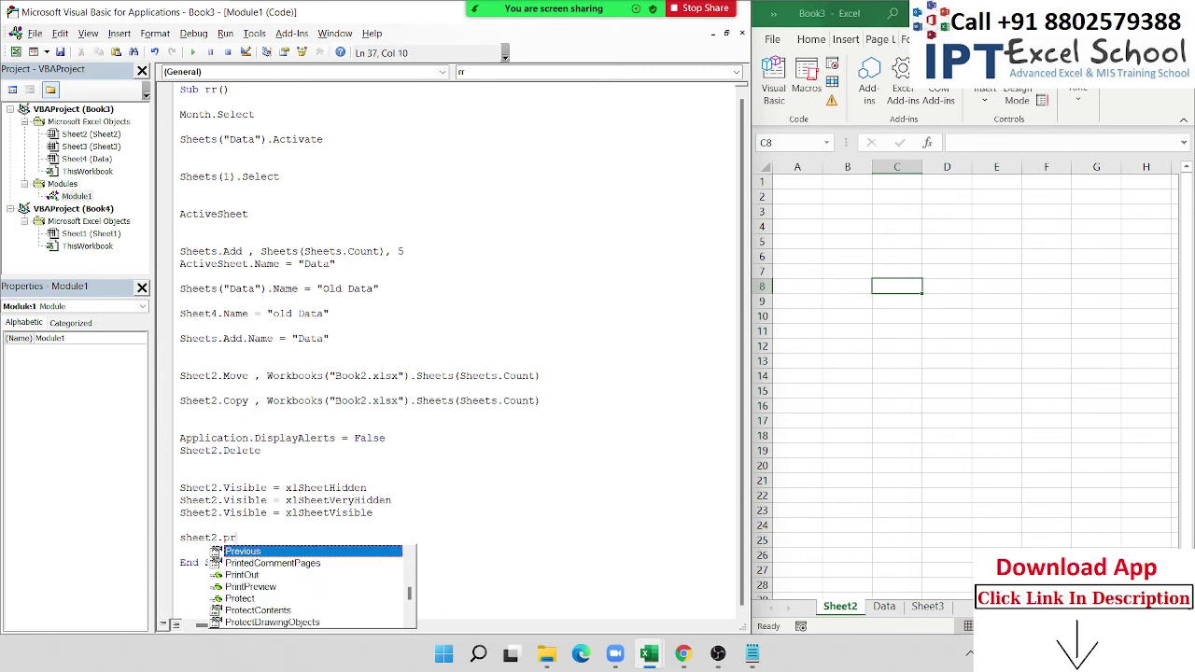
{"action": "key", "text": "Down"}
{"action": "key", "text": "Down"}
{"action": "key", "text": "Down"}
{"action": "key", "text": "Down"}
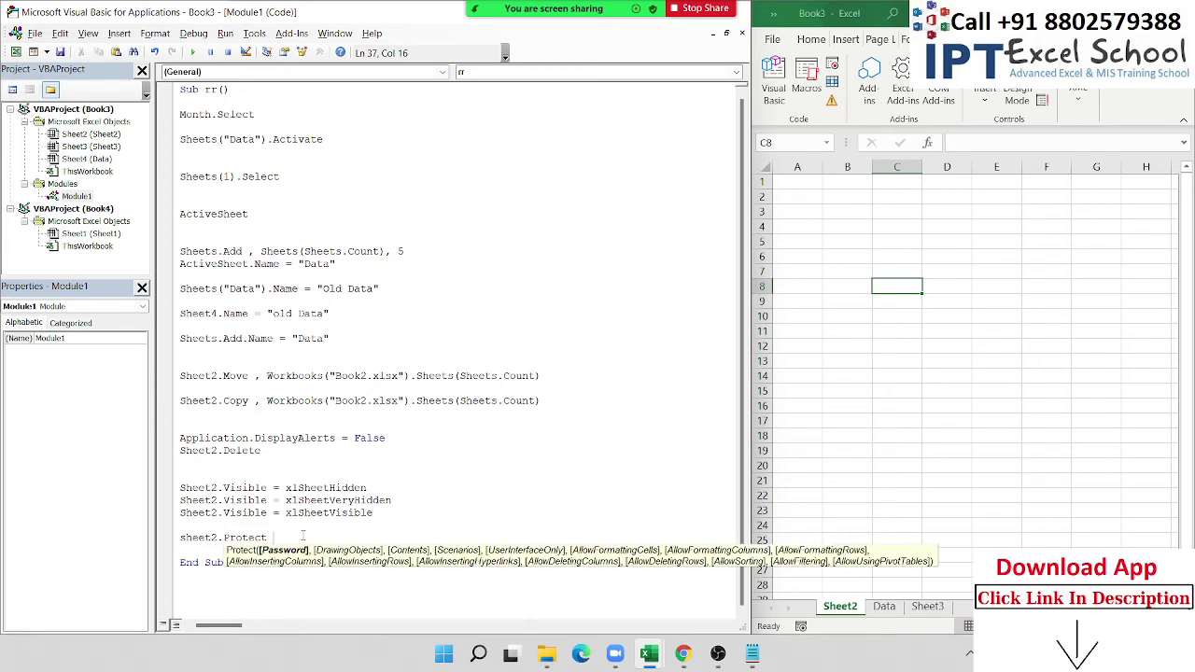
{"action": "key", "text": "Escape"}
{"action": "left_click", "coordinate": [496, 571]}
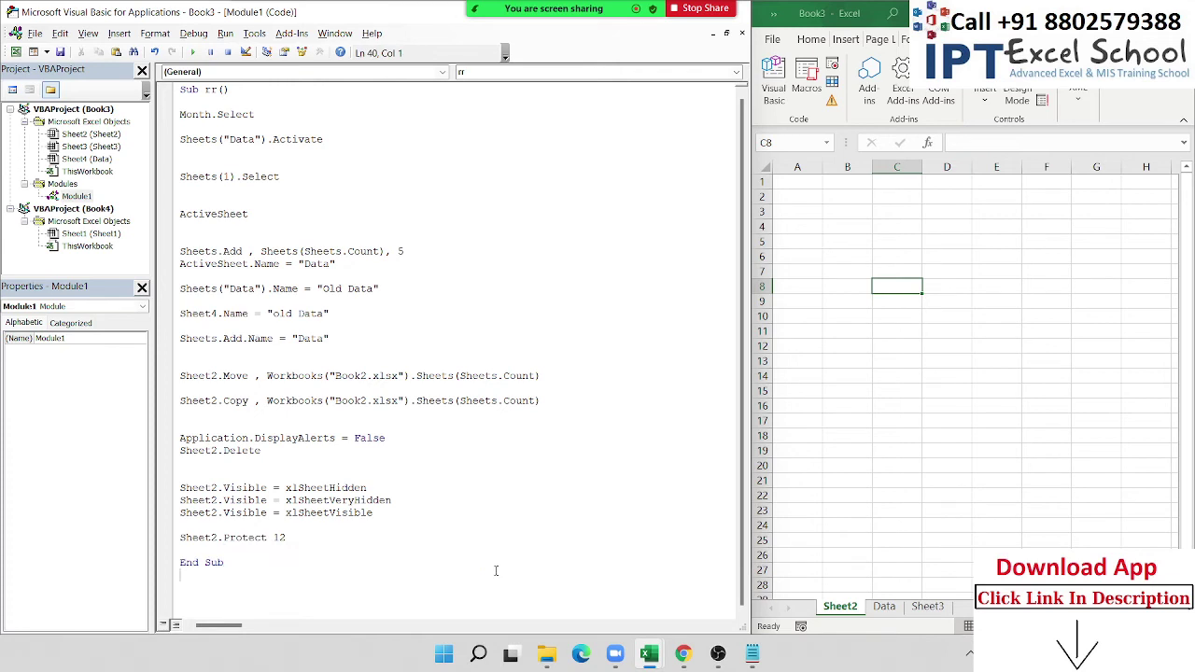
Open Protect Sheet for Sheet2 and look at the Sort permission
{"action": "right_click", "coordinate": [846, 609]}
{"action": "left_click", "coordinate": [902, 499]}
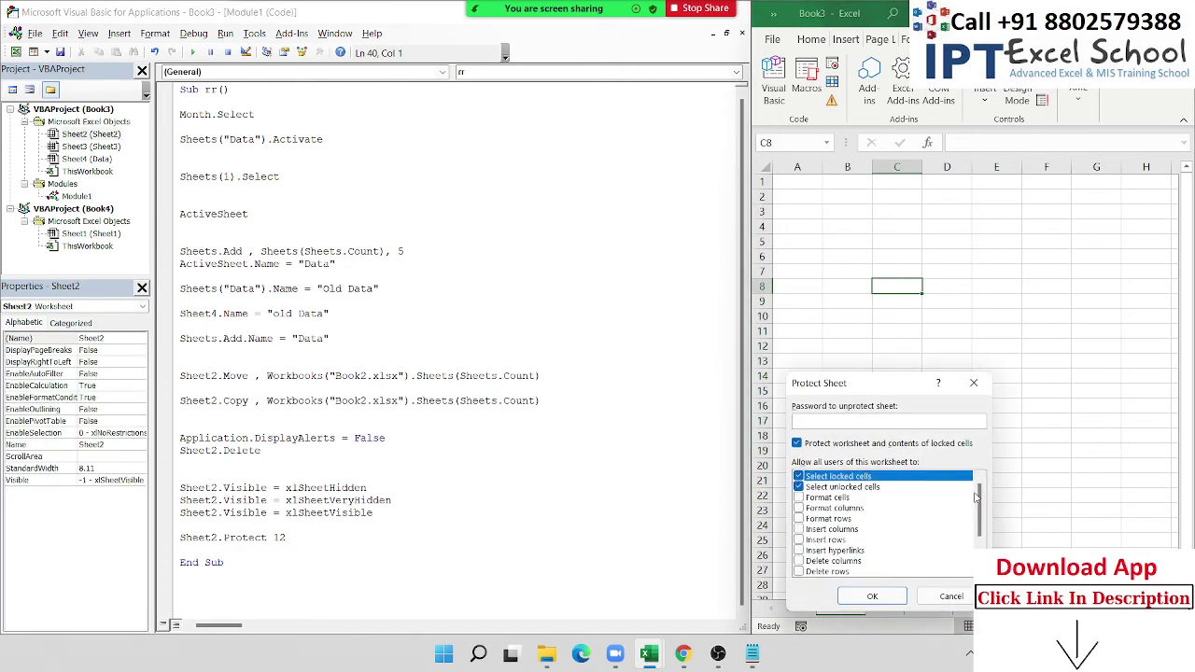
{"action": "scroll", "coordinate": [981, 503], "scroll_direction": "down", "scroll_amount": 3}
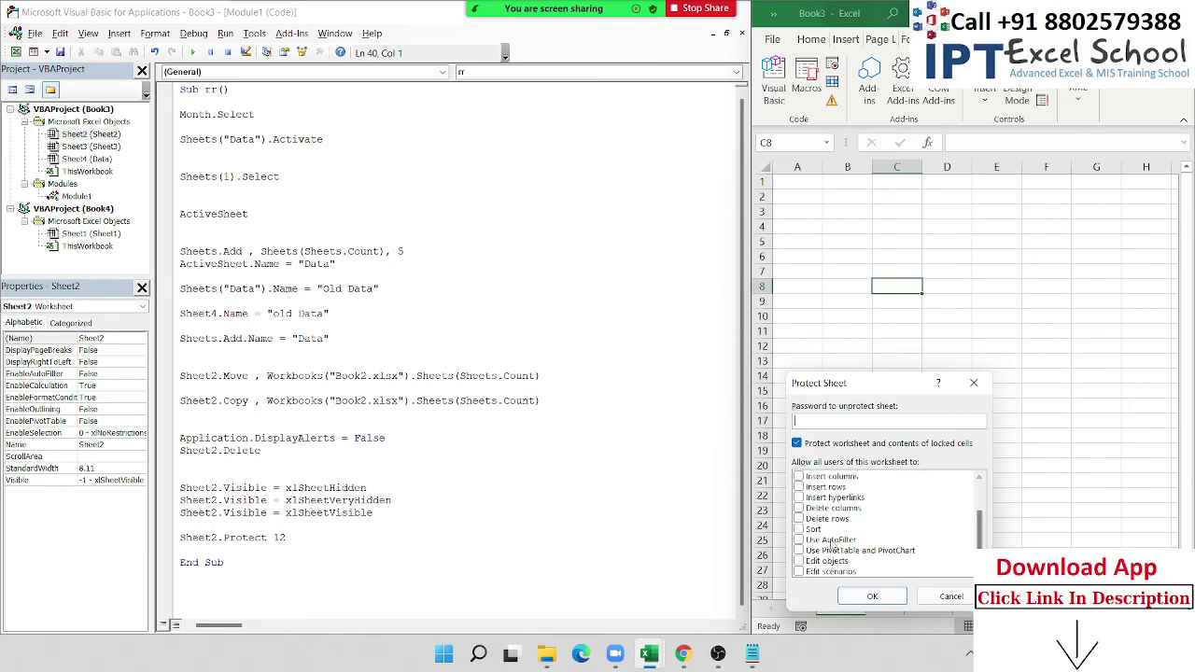
{"action": "left_click", "coordinate": [799, 531]}
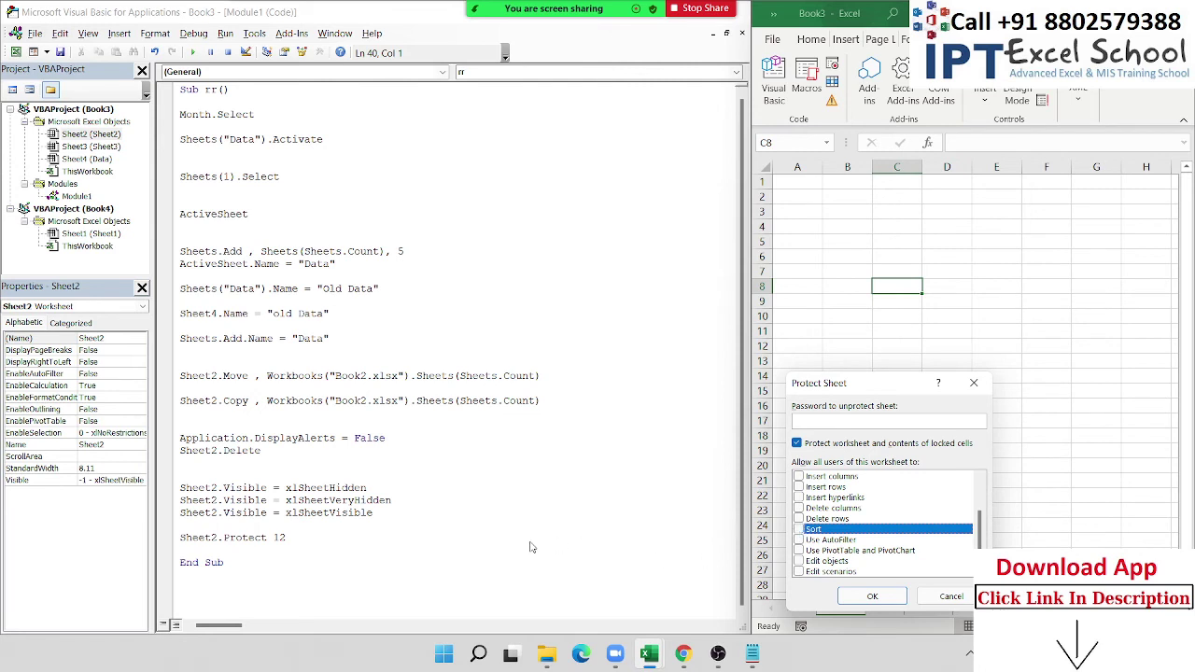
Append empty commas and True in the AllowSorting position of the Protect line
{"action": "left_click", "coordinate": [356, 538]}
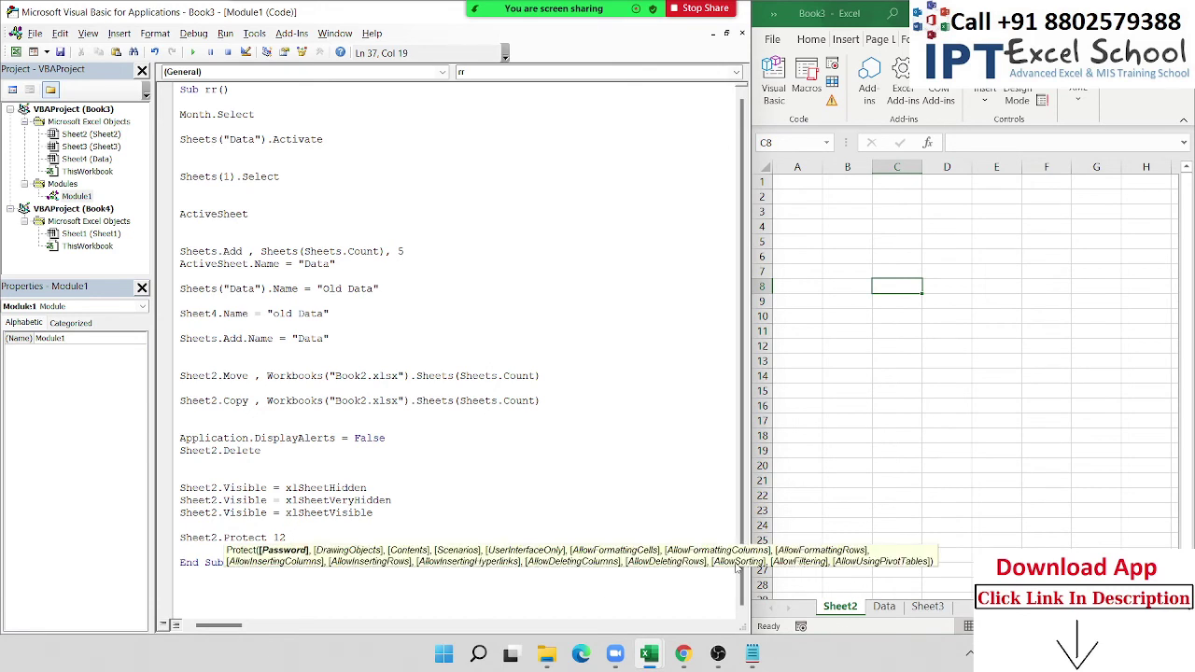
{"action": "type", "text": ",,,,,,,"}
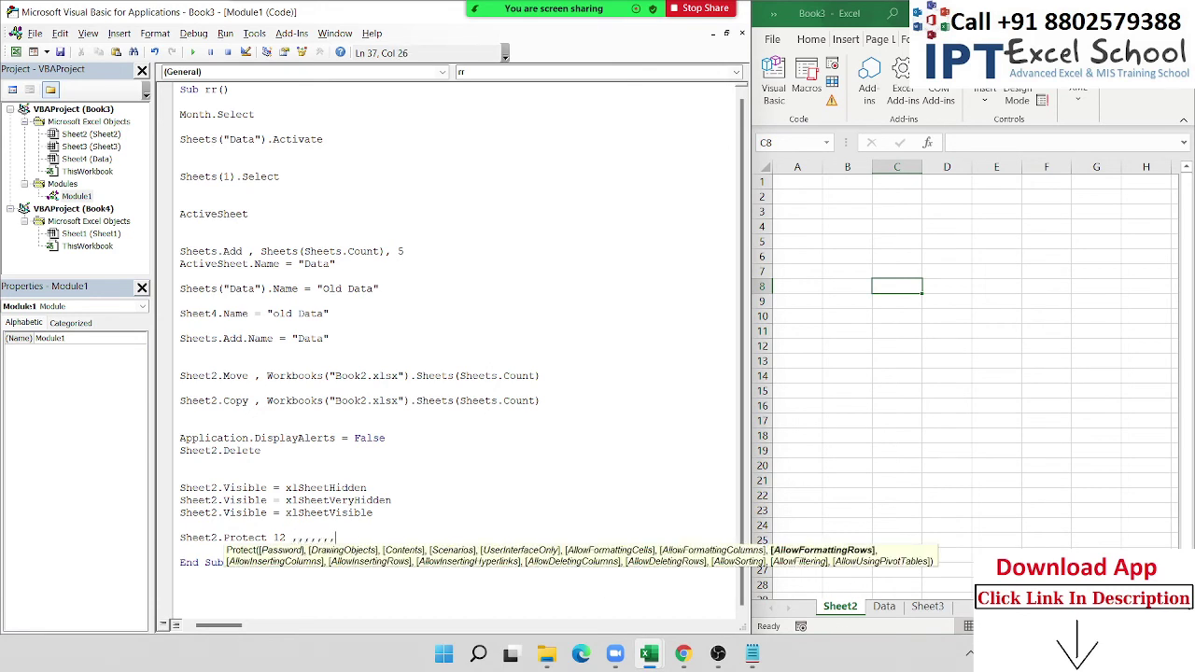
{"action": "type", "text": ",,,,,,"}
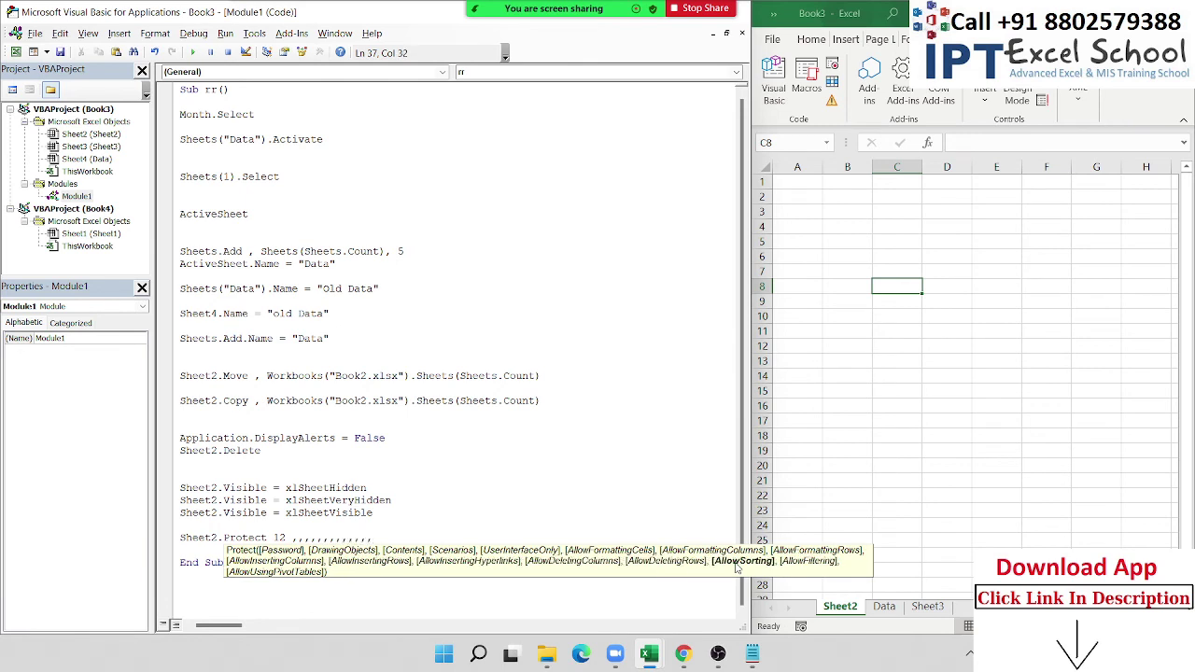
{"action": "type", "text": ",T"}
{"action": "type", "text": "rue"}
{"action": "key", "text": "Return"}
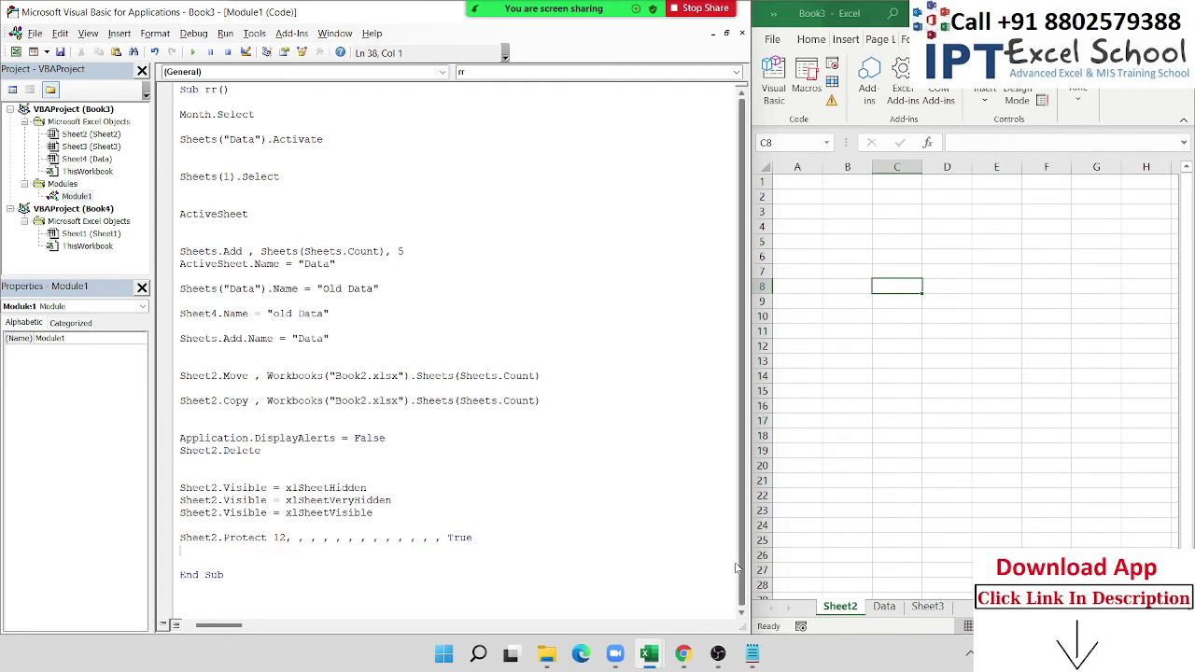
{"action": "key", "text": "Return"}
Add a second Sheet2.Protect line with named arguments Password and AllowSorting:=True
{"action": "type", "text": "sheet"}
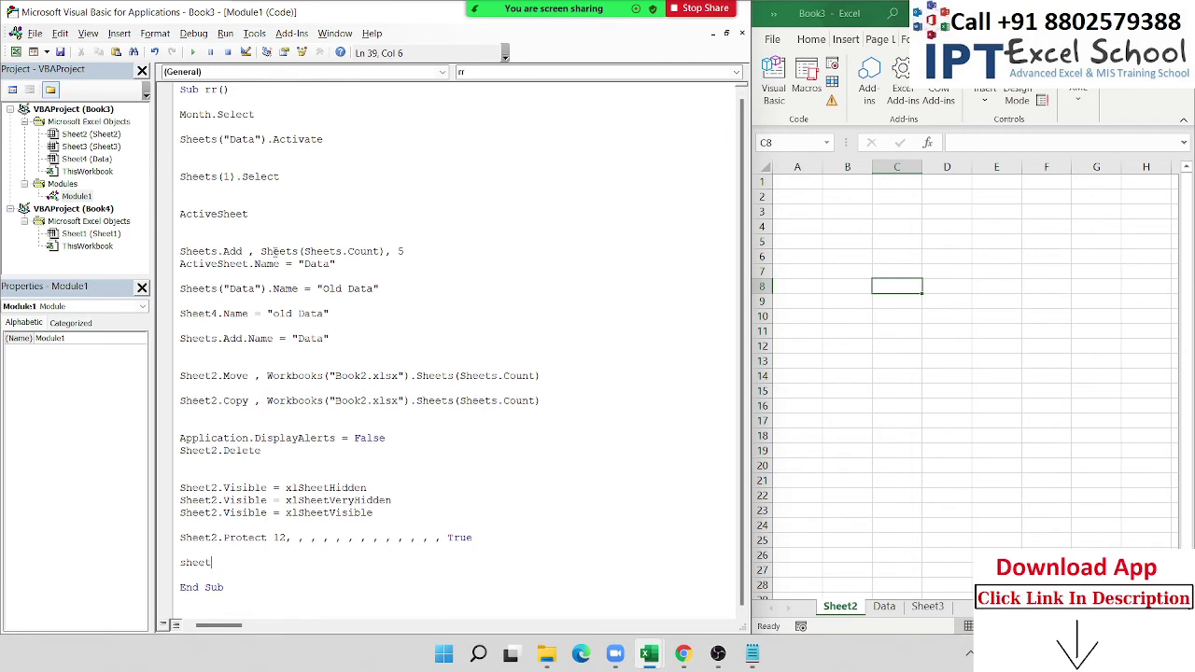
{"action": "type", "text": "s"}
{"action": "key", "text": "BackSpace"}
{"action": "type", "text": "2."}
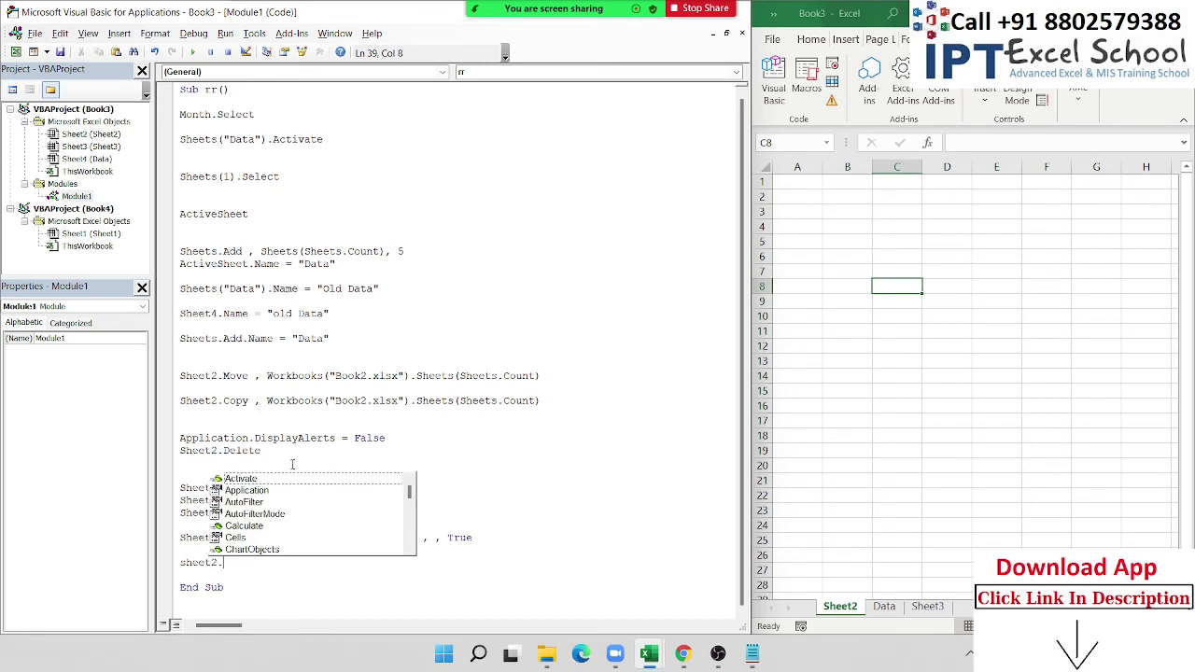
{"action": "type", "text": "protect "}
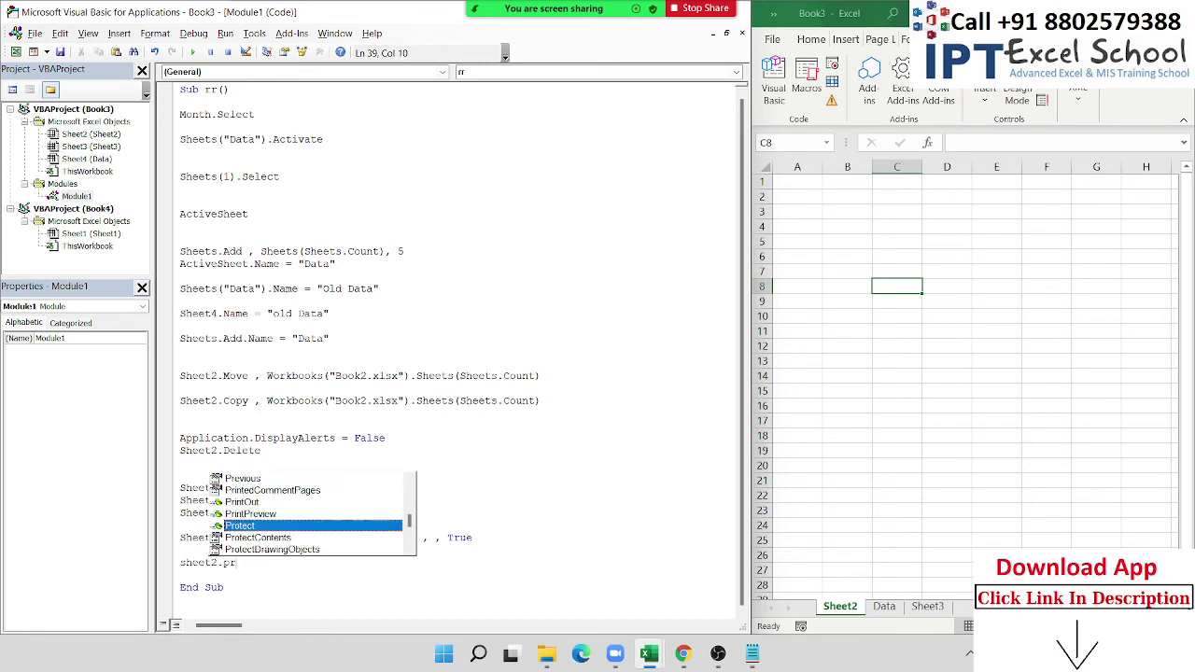
{"action": "type", "text": "pass"}
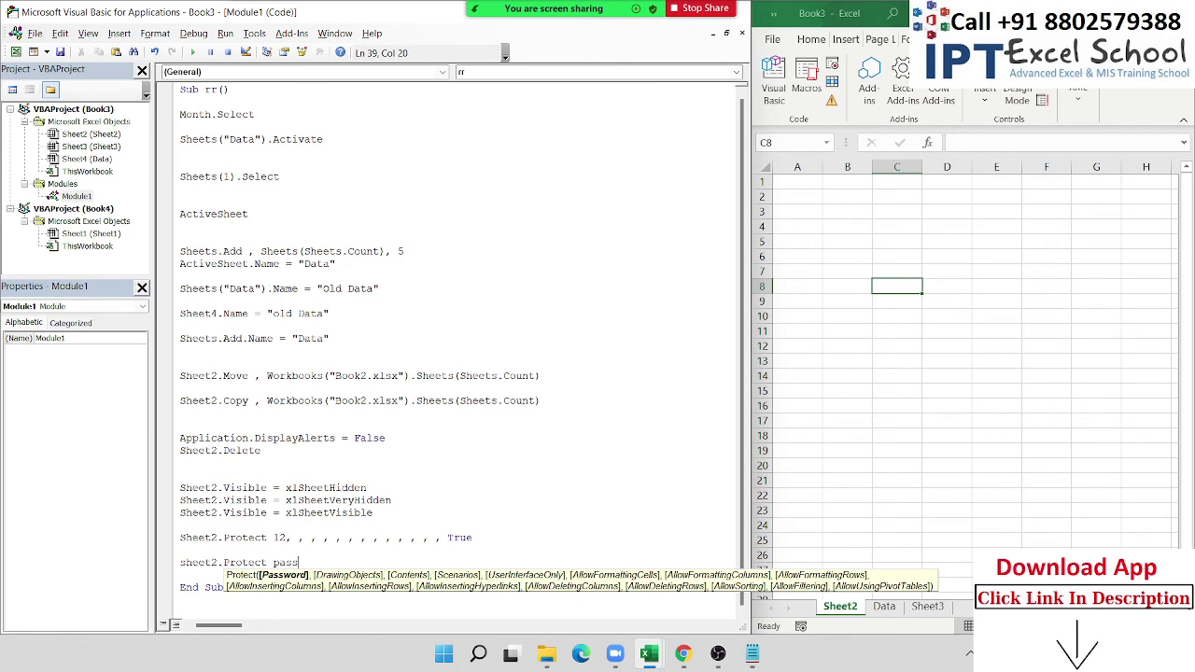
{"action": "type", "text": "word"}
{"action": "type", "text": ":="}
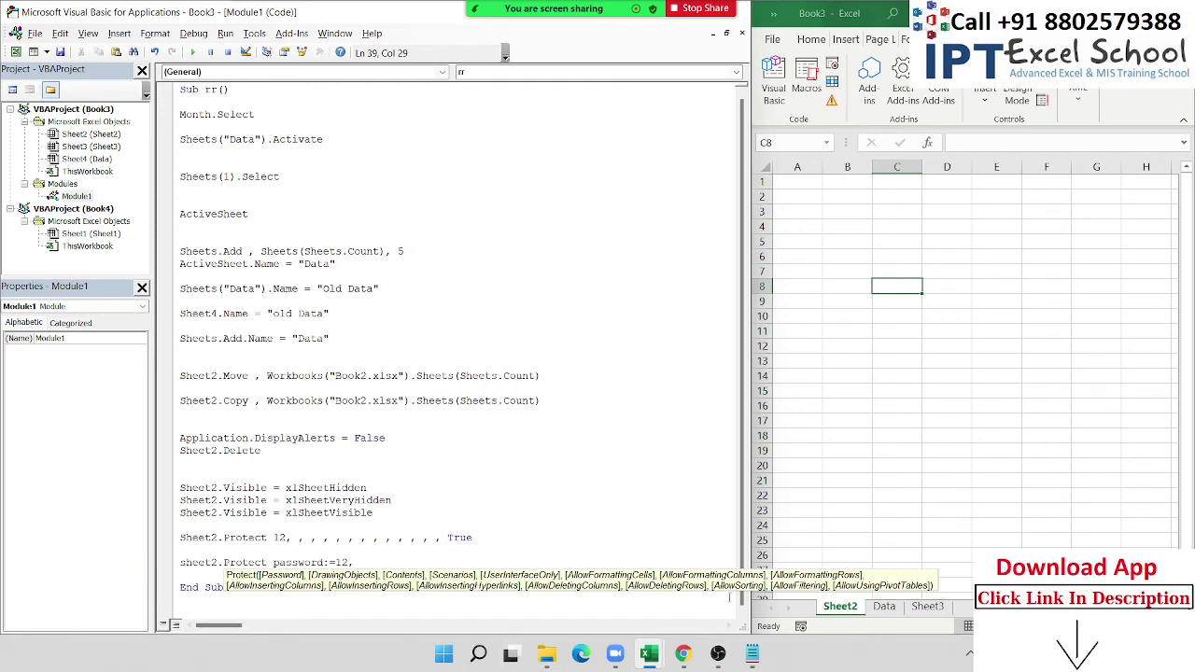
{"action": "type", "text": "a"}
{"action": "type", "text": "llow"}
{"action": "type", "text": "sor"}
{"action": "type", "text": "ting:"}
{"action": "type", "text": "="}
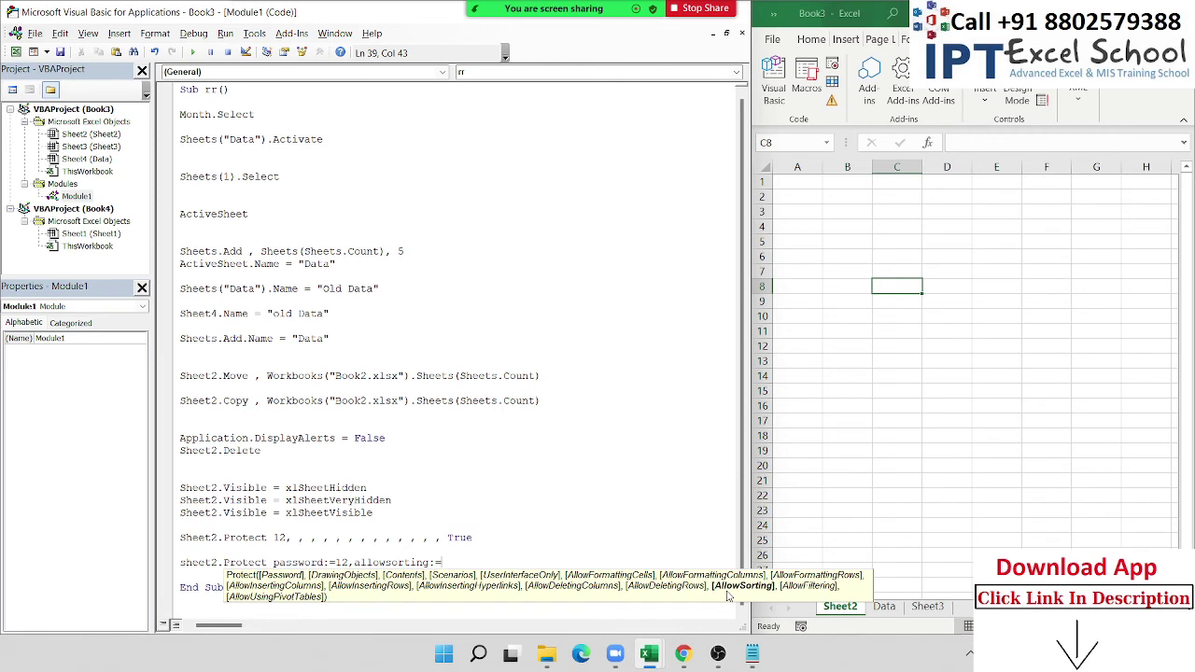
{"action": "type", "text": "tr"}
{"action": "type", "text": "ue"}
{"action": "key", "text": "Return"}
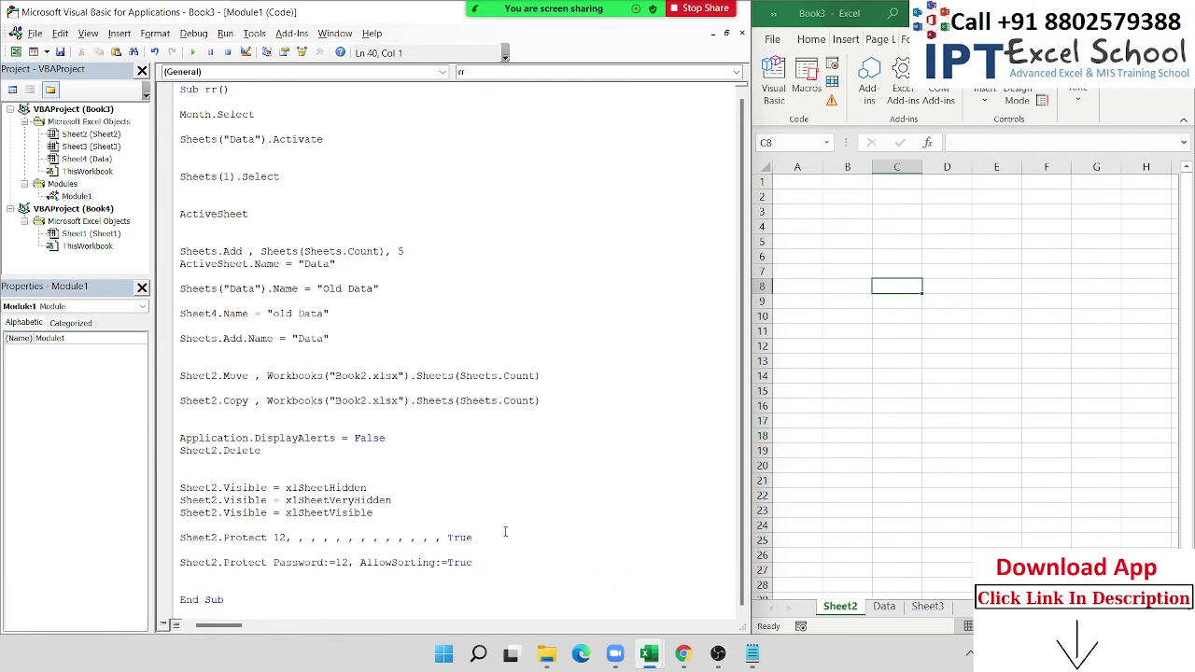
{"action": "left_click", "coordinate": [413, 537]}
{"action": "type", "text": ","}
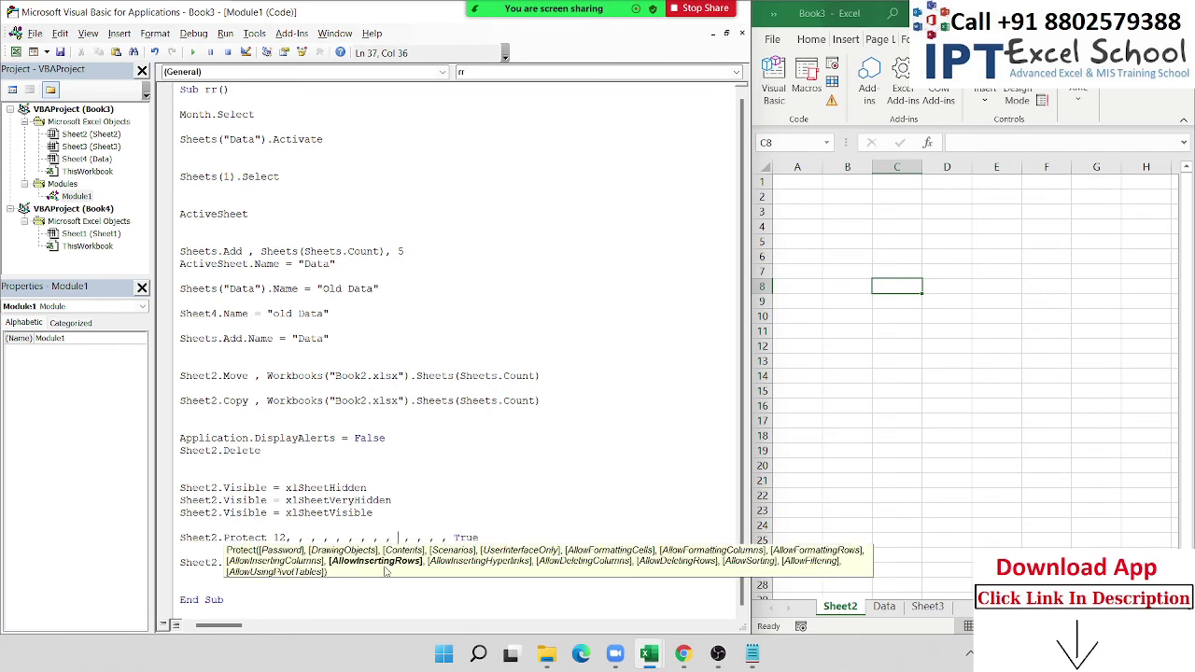
{"action": "left_click", "coordinate": [514, 489]}
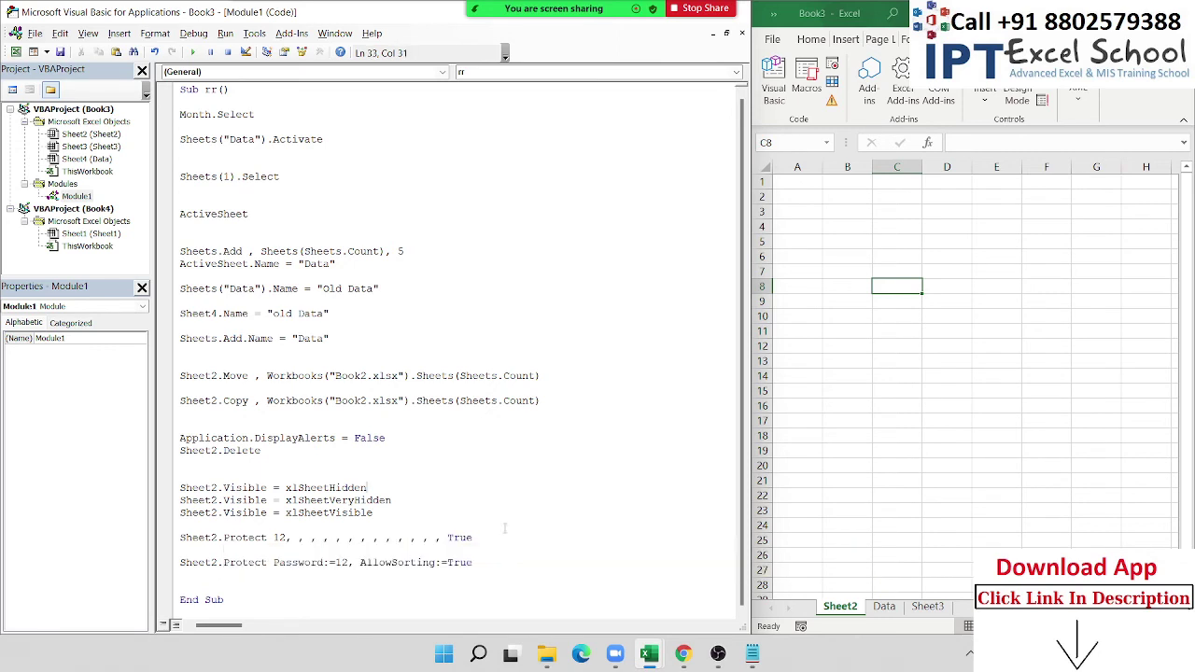
{"action": "left_click", "coordinate": [233, 582]}
Add a Sheet2.Unprotect statement with the password before End Sub
{"action": "key", "text": "Return"}
{"action": "type", "text": "s"}
{"action": "type", "text": "heet2"}
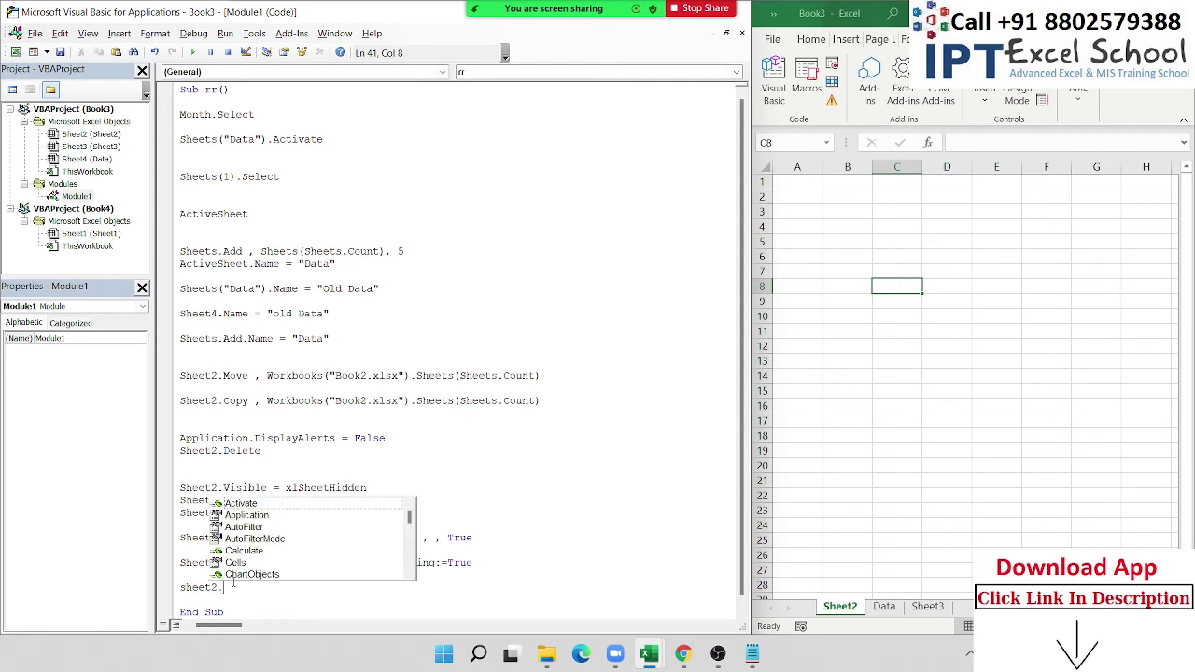
{"action": "type", "text": ".unp"}
{"action": "key", "text": "Tab"}
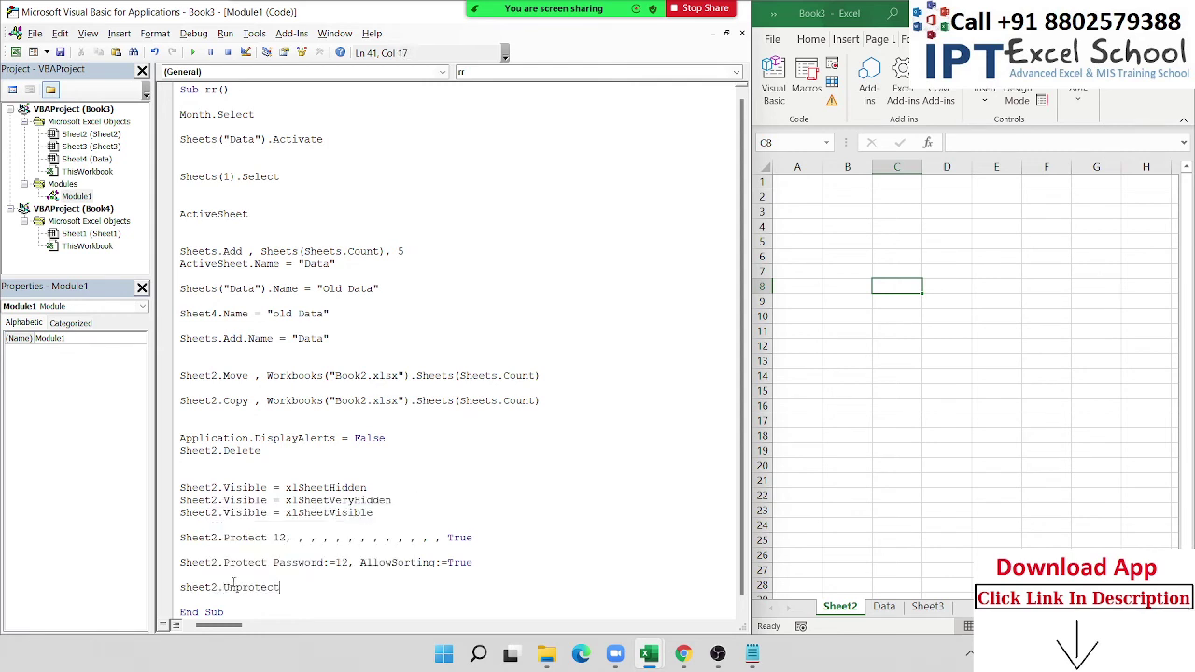
{"action": "key", "text": "Return"}
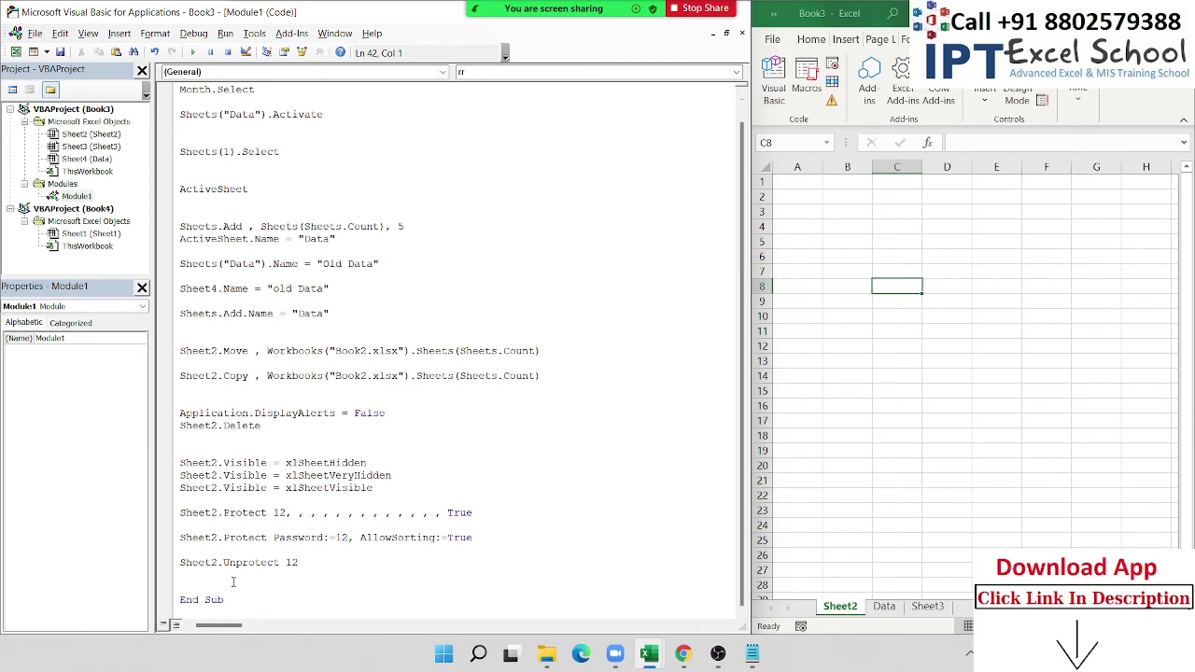
Add Sheet2.Tab.Color = vbRed on the next line
{"action": "key", "text": "Return"}
{"action": "type", "text": "sheets"}
{"action": "type", "text": ".ta"}
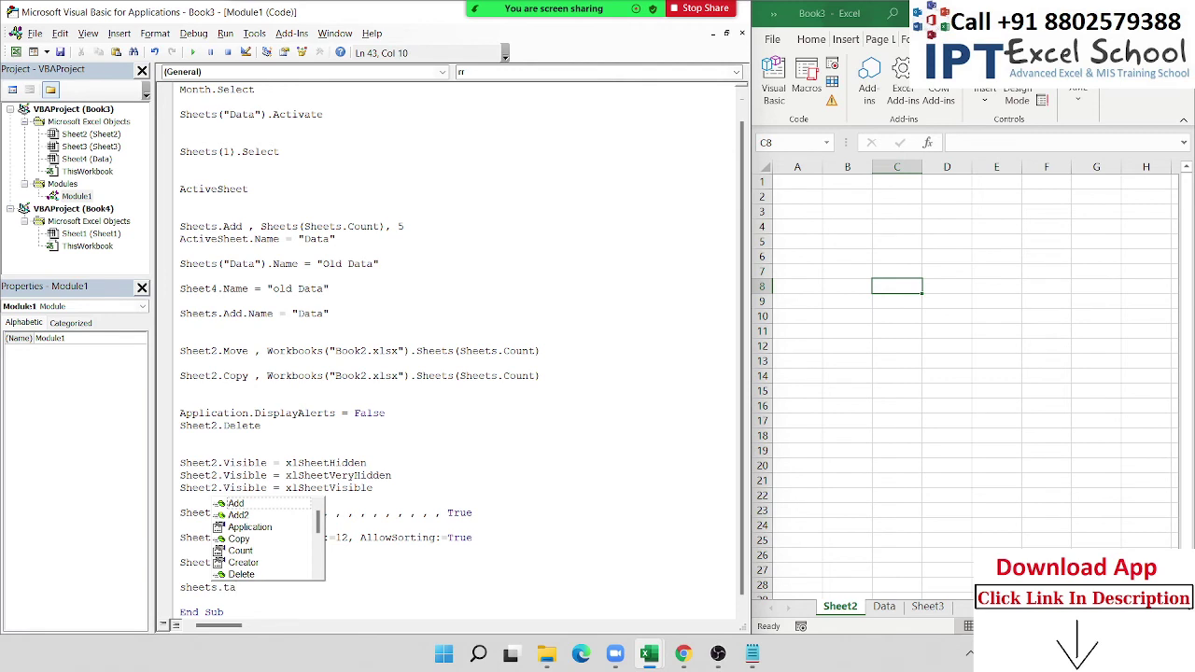
{"action": "type", "text": "b"}
{"action": "key", "text": "BackSpace"}
{"action": "key", "text": "BackSpace"}
{"action": "key", "text": "BackSpace"}
{"action": "key", "text": "BackSpace"}
{"action": "key", "text": "BackSpace"}
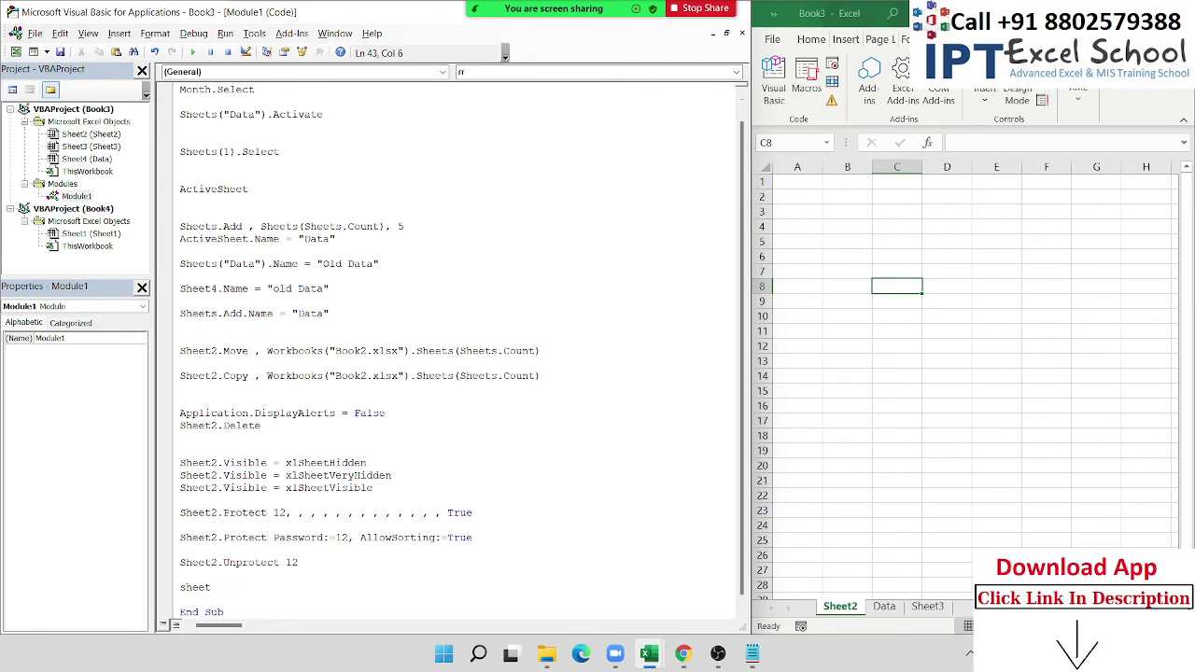
{"action": "type", "text": "2."}
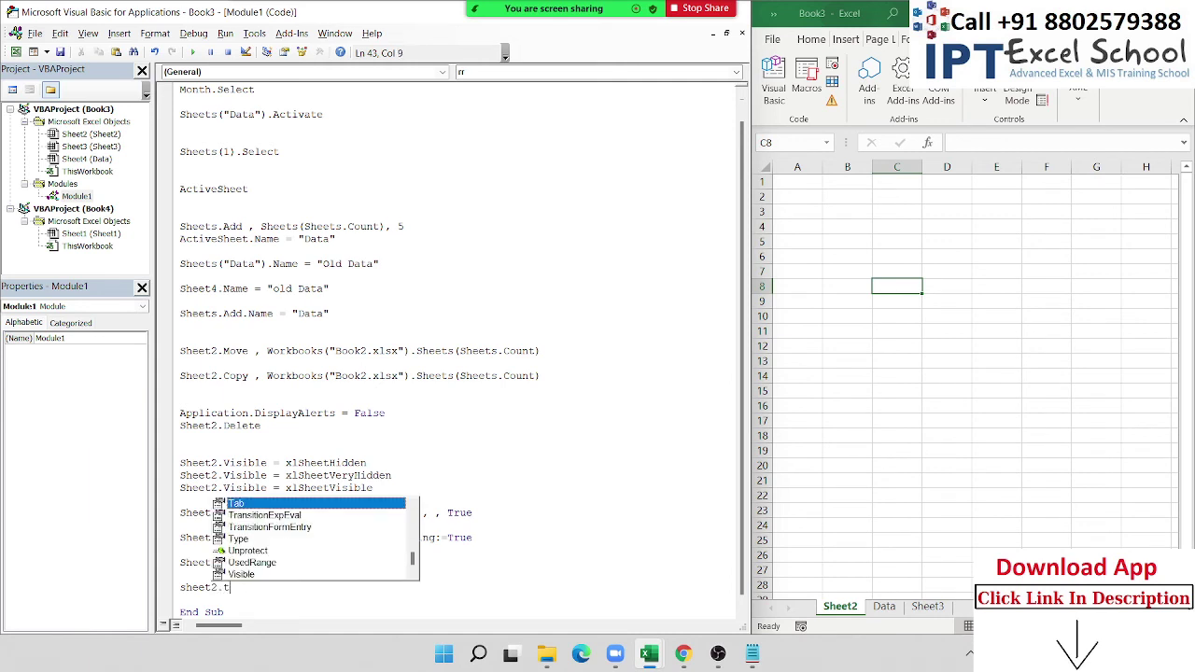
{"action": "type", "text": "Tab.co"}
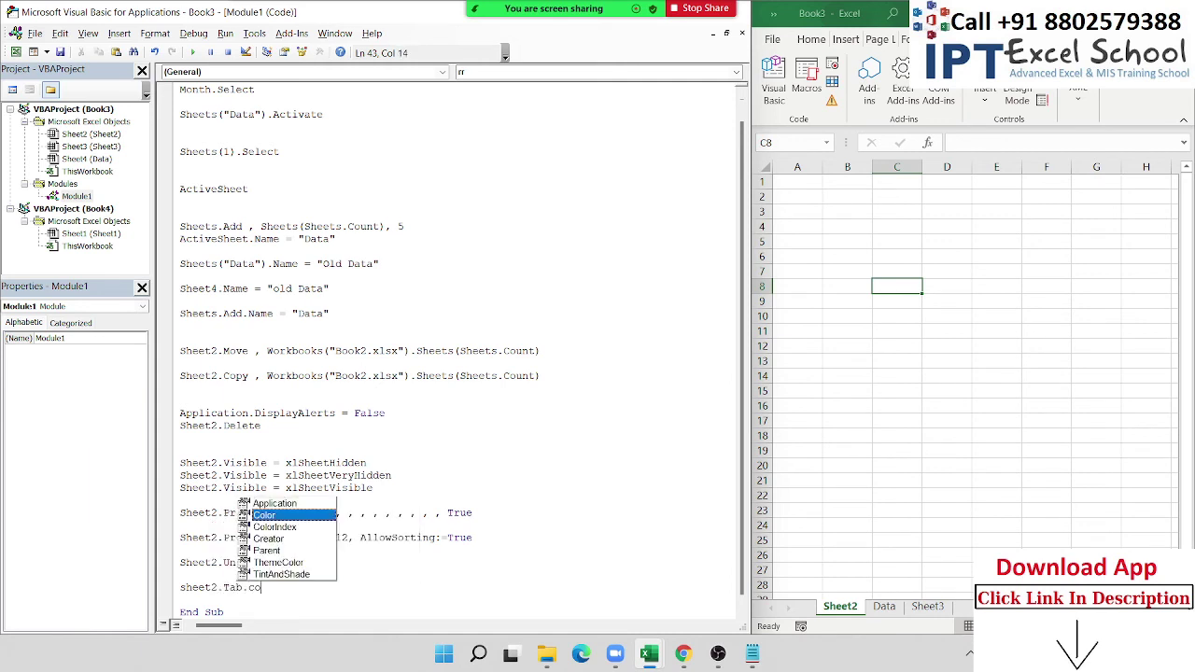
{"action": "key", "text": "Tab"}
{"action": "type", "text": "= "}
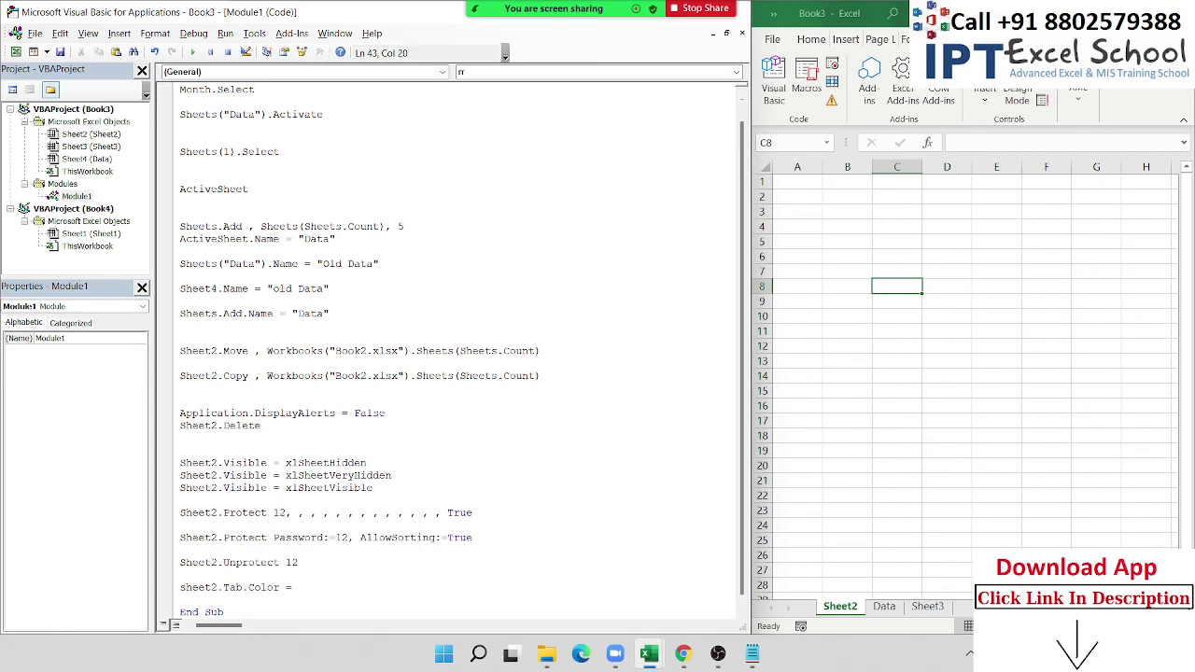
{"action": "type", "text": "vbRed"}
{"action": "key", "text": "Return"}
{"action": "scroll", "coordinate": [457, 346], "scroll_direction": "down", "scroll_amount": 1}
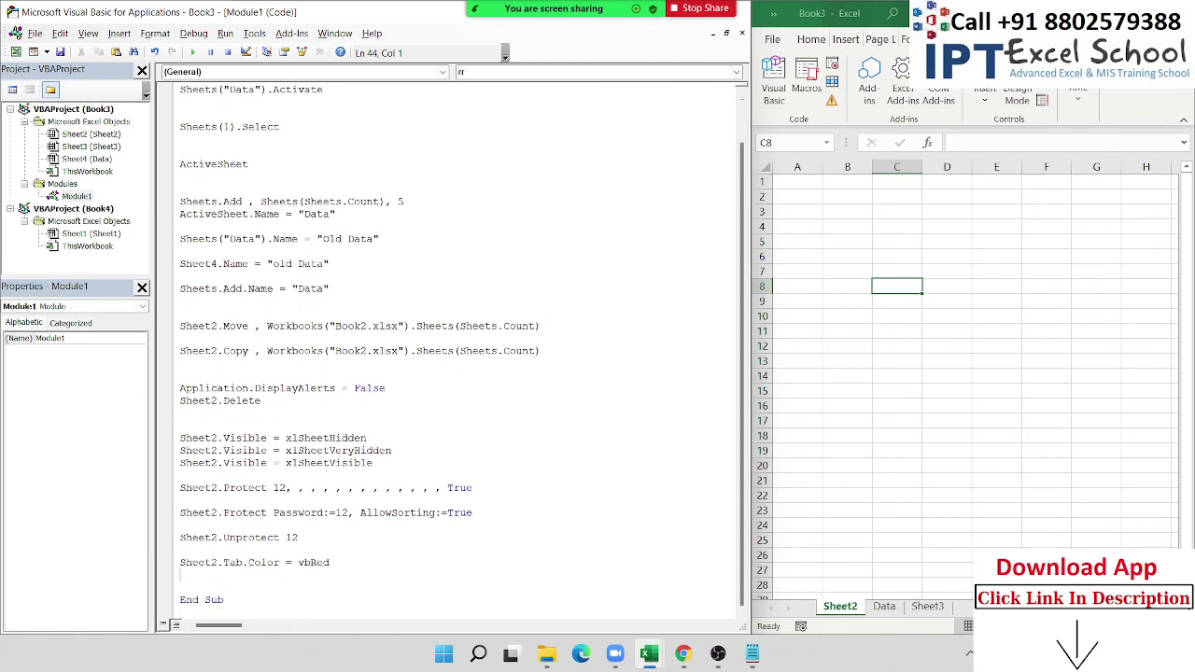
{"action": "key", "text": "Return"}
Look up pink RGB 240, 106, 160 in Excel's custom Colors picker, close it unapplied, and select vbRed
{"action": "left_click", "coordinate": [962, 347]}
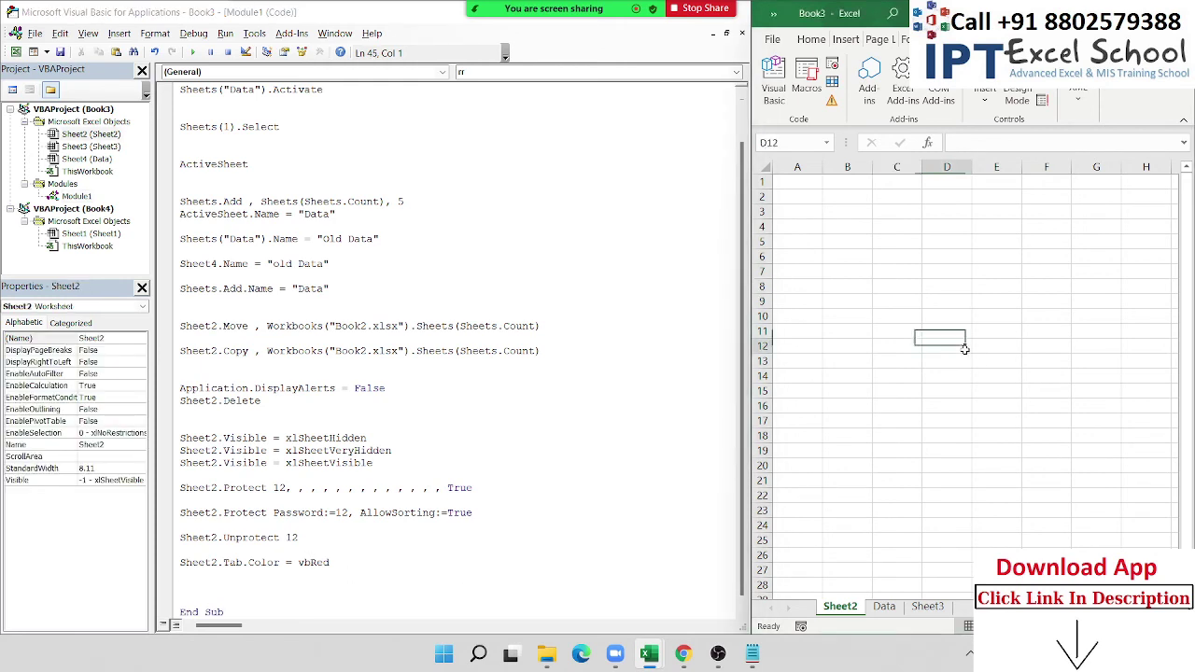
{"action": "left_click", "coordinate": [820, 39]}
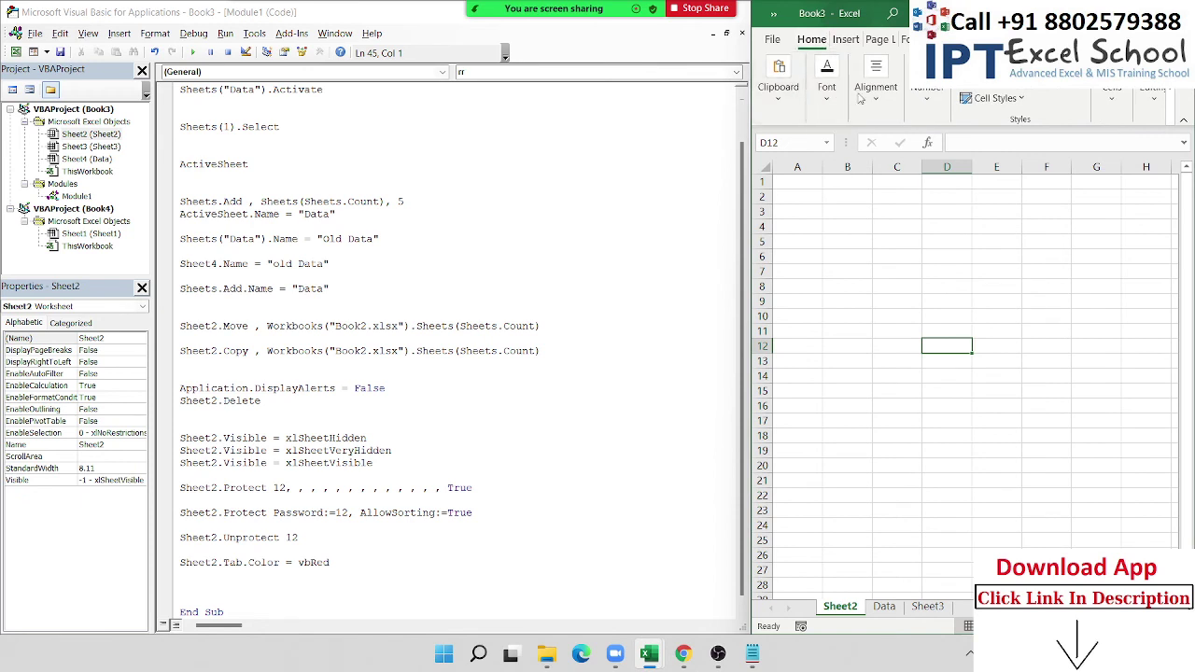
{"action": "left_click", "coordinate": [827, 89]}
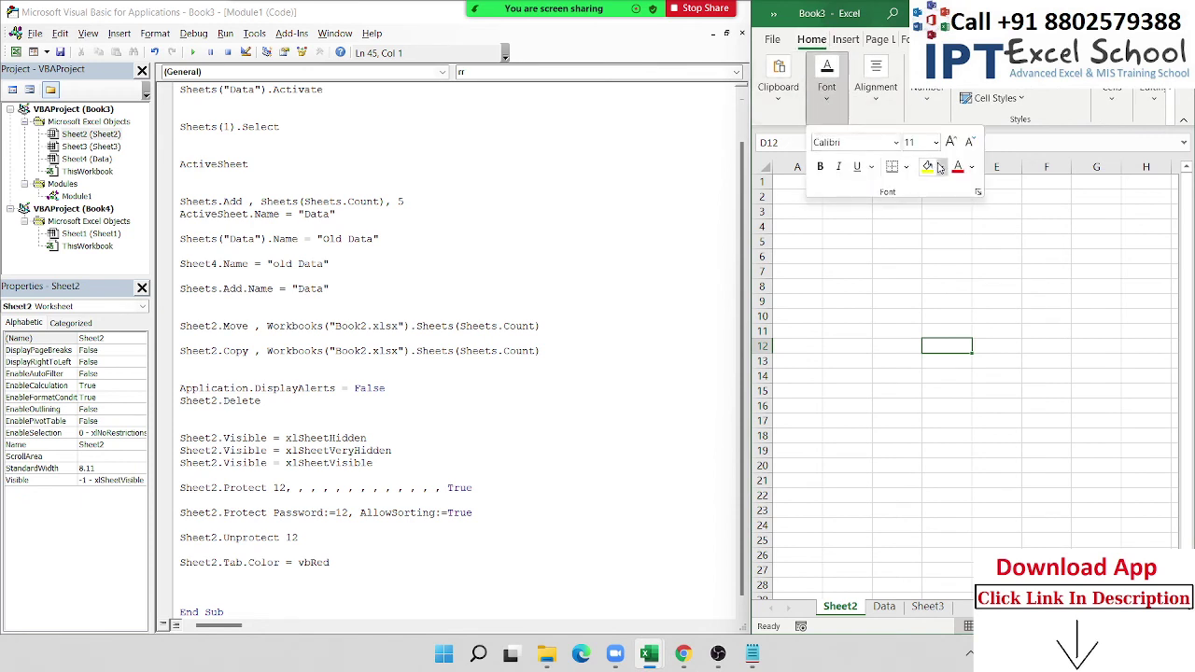
{"action": "left_click", "coordinate": [940, 167]}
{"action": "left_click", "coordinate": [974, 381]}
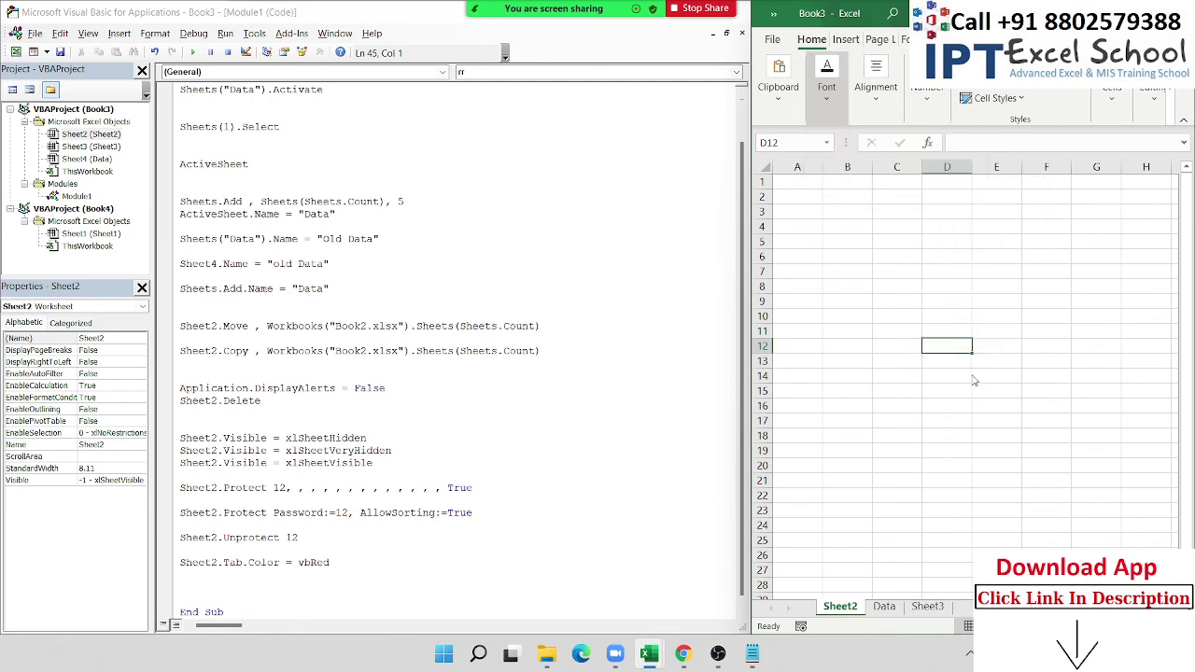
{"action": "left_click", "coordinate": [553, 222]}
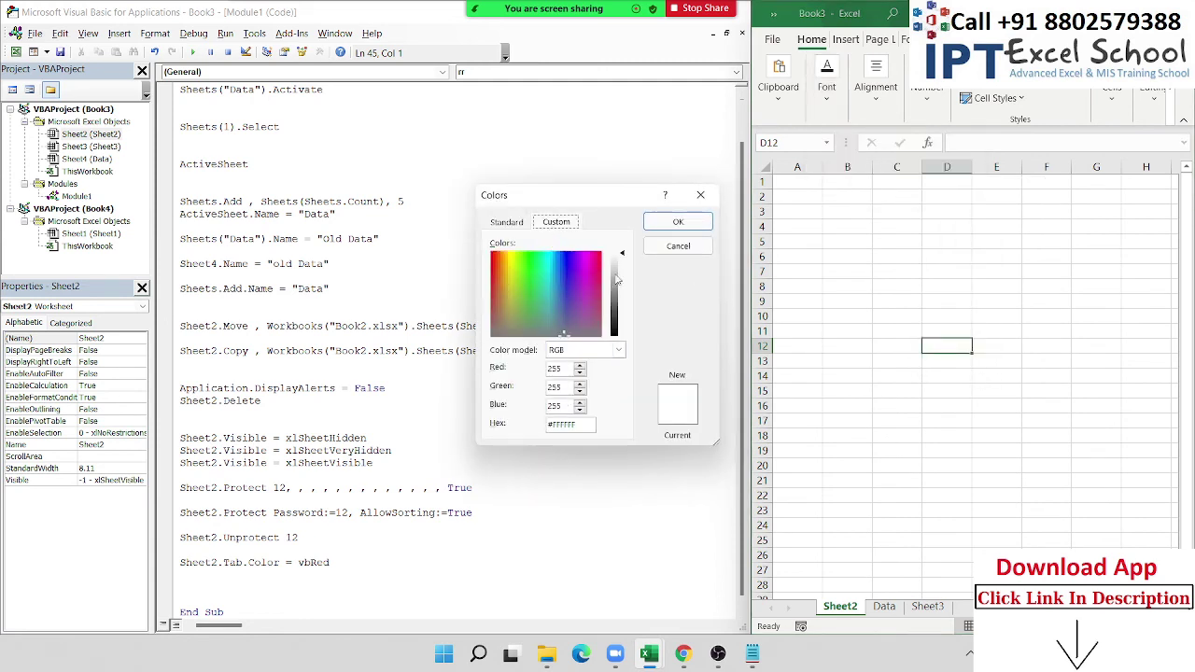
{"action": "left_click", "coordinate": [593, 266]}
{"action": "left_click_drag", "start_coordinate": [624, 255], "coordinate": [624, 280]}
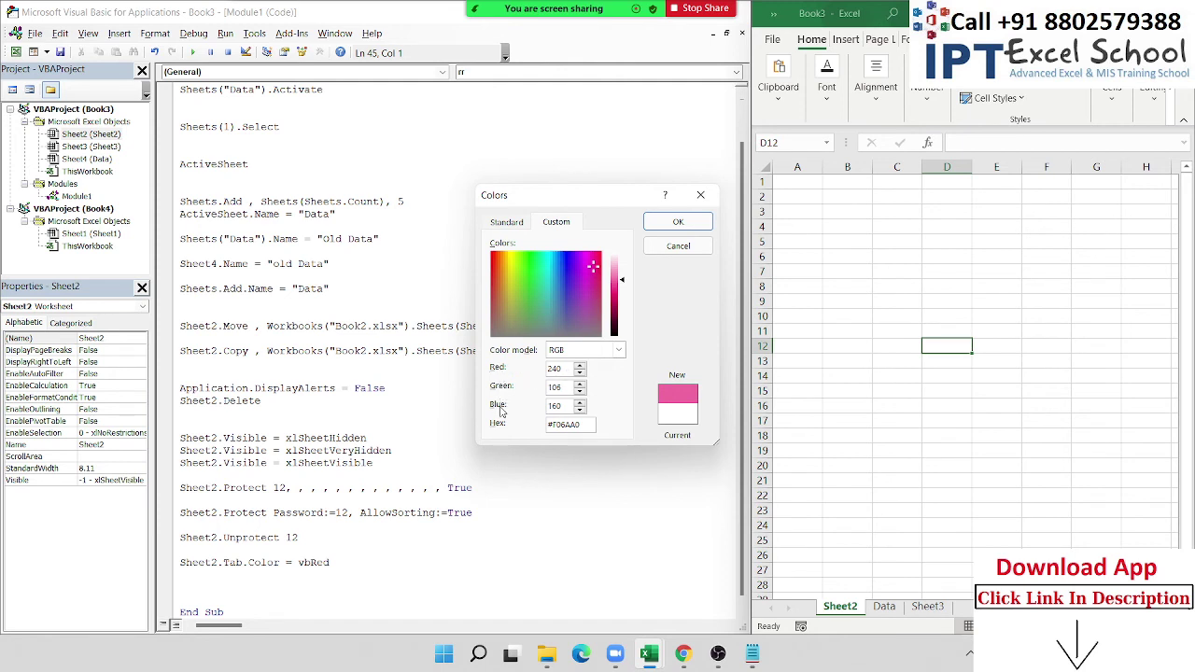
{"action": "left_click", "coordinate": [700, 196]}
{"action": "double_click", "coordinate": [312, 562]}
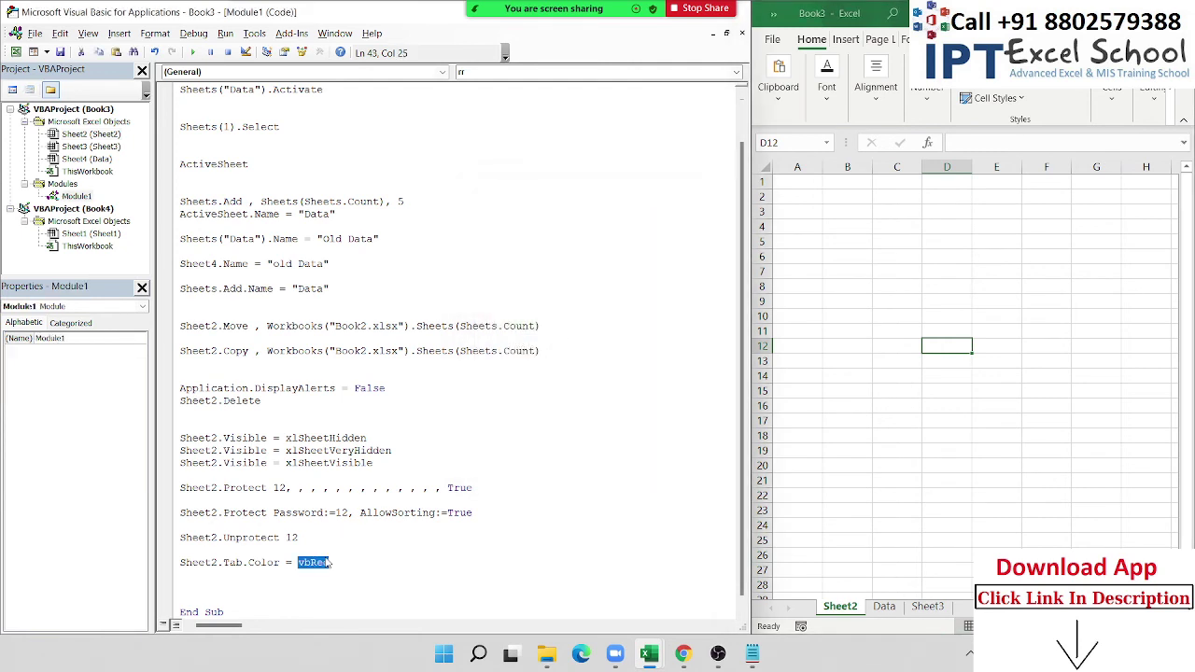
Overwrite vbRed with rgb(240,106,160) so the line becomes Sheet2.Tab.Color = RGB(240, 106, 160)
{"action": "type", "text": "rgb("}
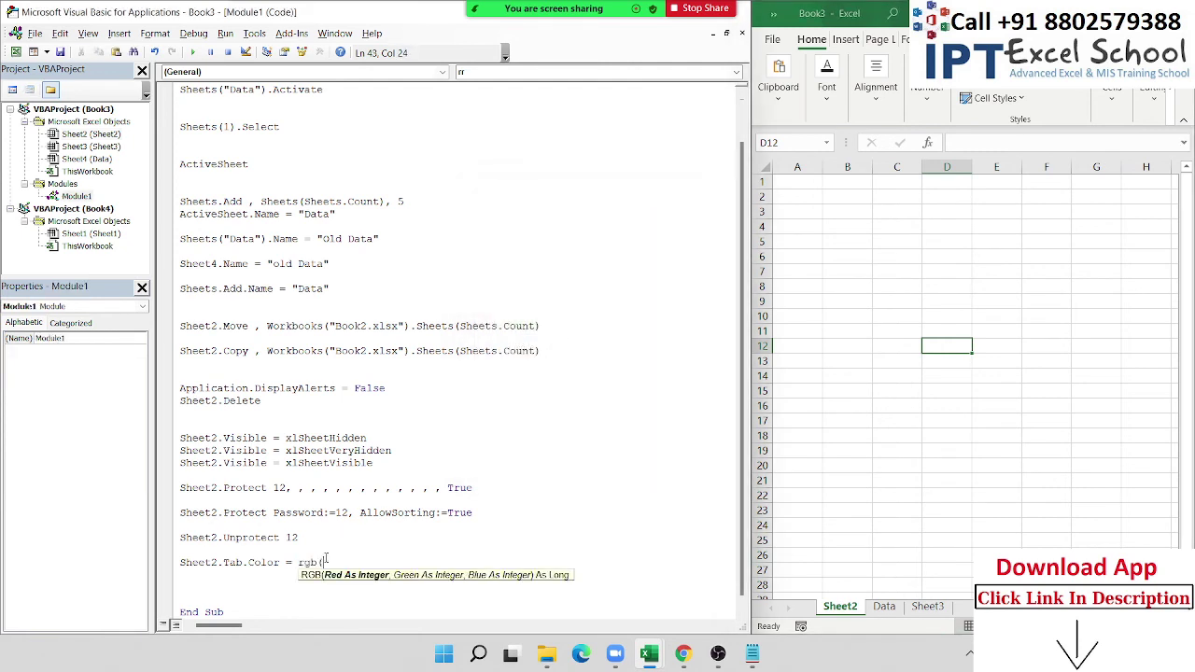
{"action": "type", "text": "240,"}
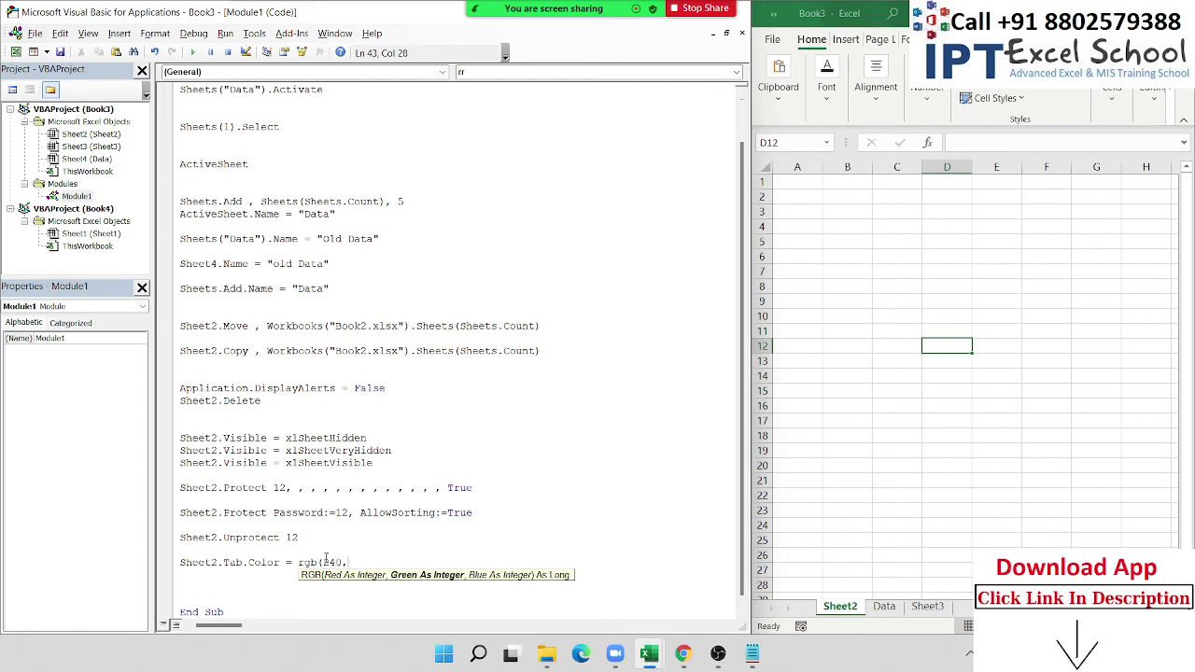
{"action": "type", "text": "106,"}
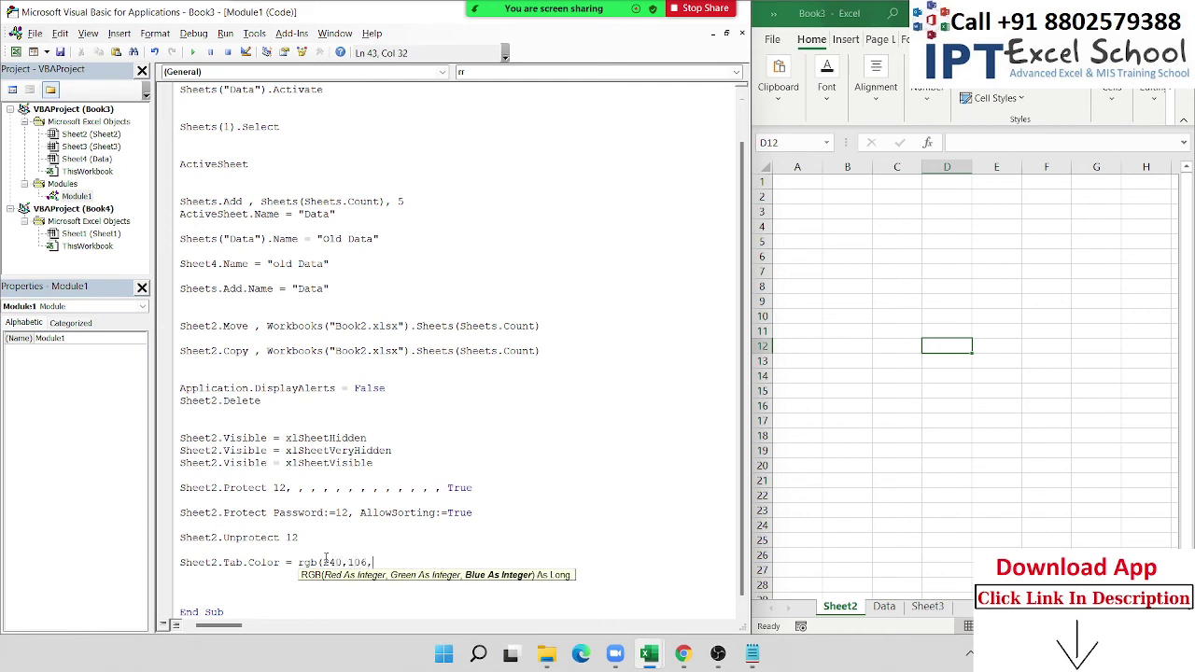
{"action": "type", "text": "160)"}
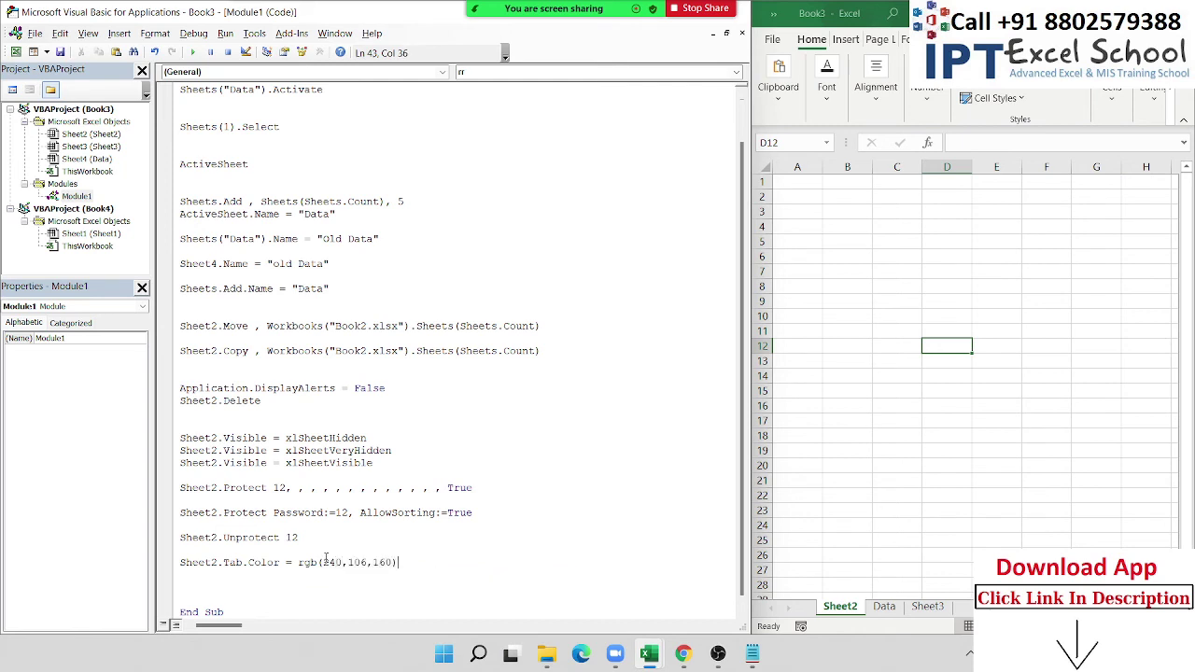
{"action": "left_click", "coordinate": [315, 587]}
Start a Zoom drawing annotation and handwrite 365 over the sheet
{"action": "mouse_move", "coordinate": [561, 10]}
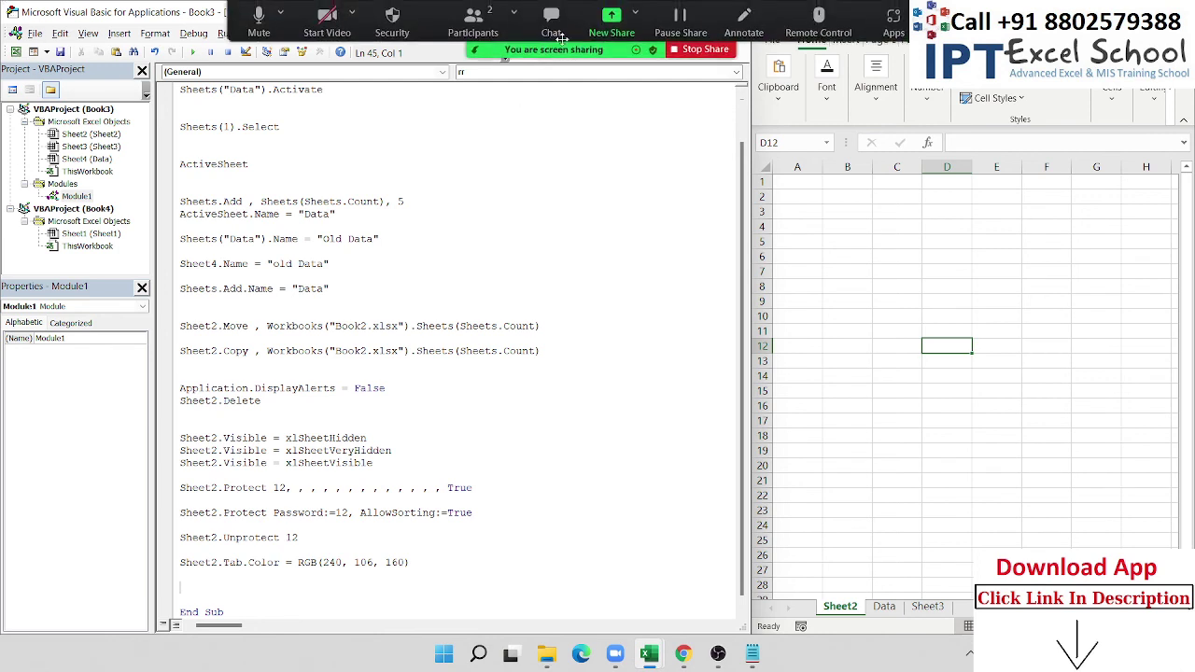
{"action": "left_click", "coordinate": [744, 21]}
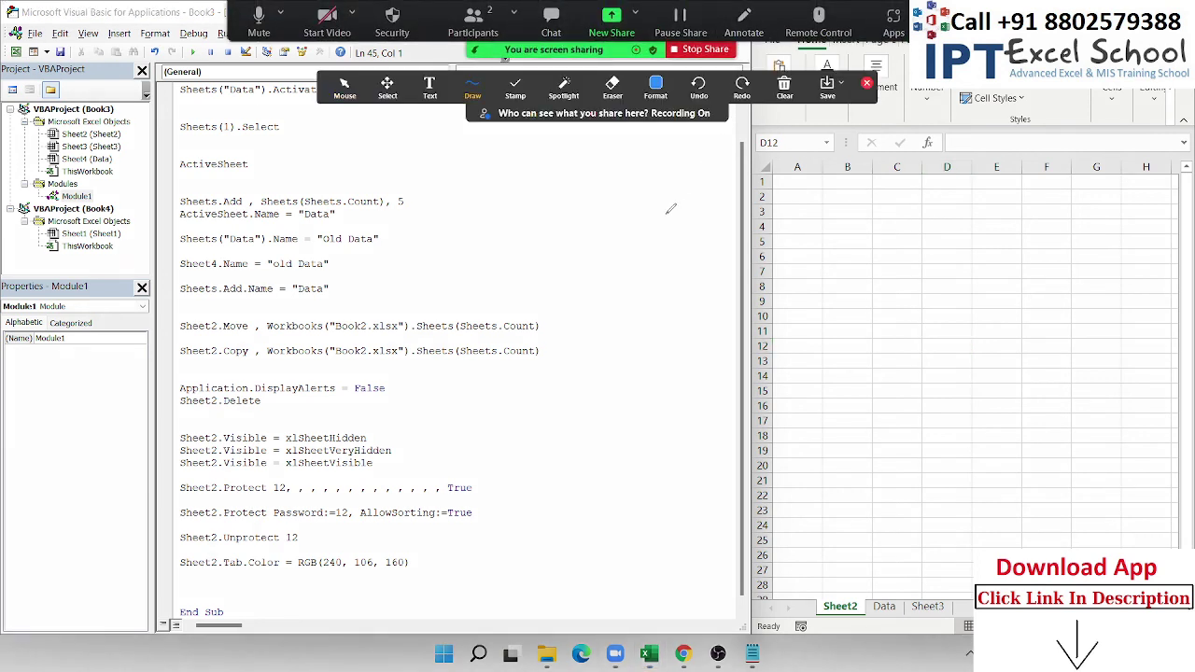
{"action": "left_click_drag", "start_coordinate": [863, 229], "coordinate": [899, 274]}
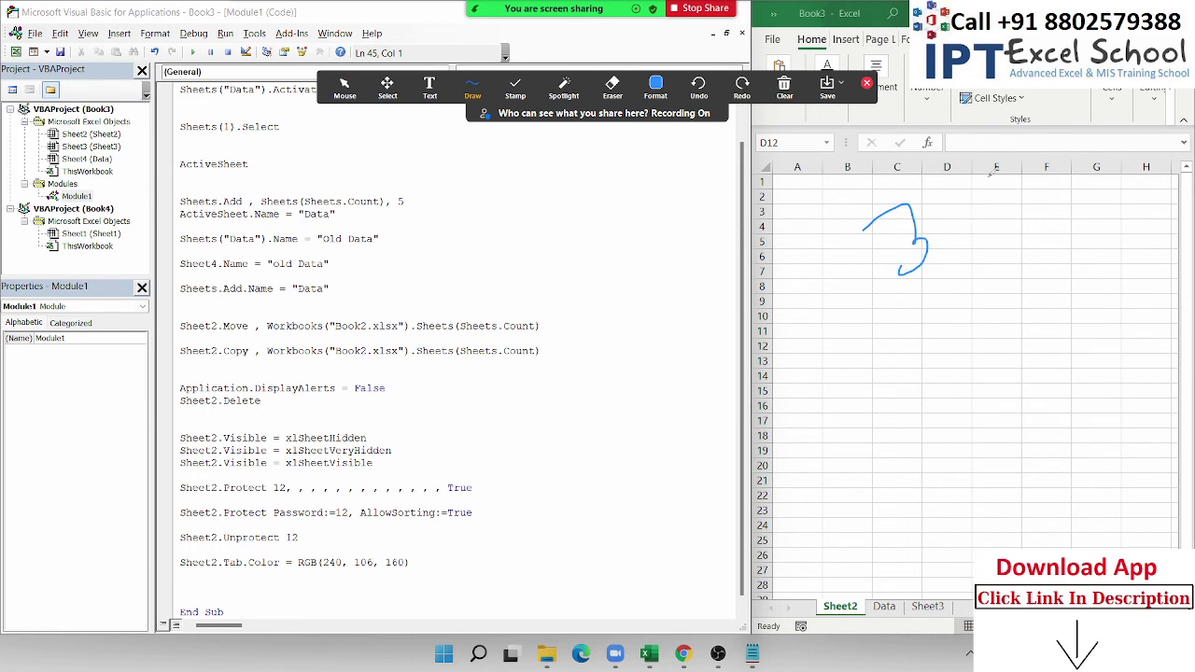
{"action": "mouse_move", "coordinate": [971, 185]}
{"action": "left_mouse_down"}
{"action": "mouse_move", "coordinate": [978, 217]}
{"action": "mouse_move", "coordinate": [962, 221]}
{"action": "left_mouse_up"}
{"action": "mouse_move", "coordinate": [1012, 184]}
{"action": "left_mouse_down"}
{"action": "mouse_move", "coordinate": [1048, 168]}
{"action": "mouse_move", "coordinate": [1046, 198]}
{"action": "mouse_move", "coordinate": [1011, 247]}
{"action": "left_mouse_up"}
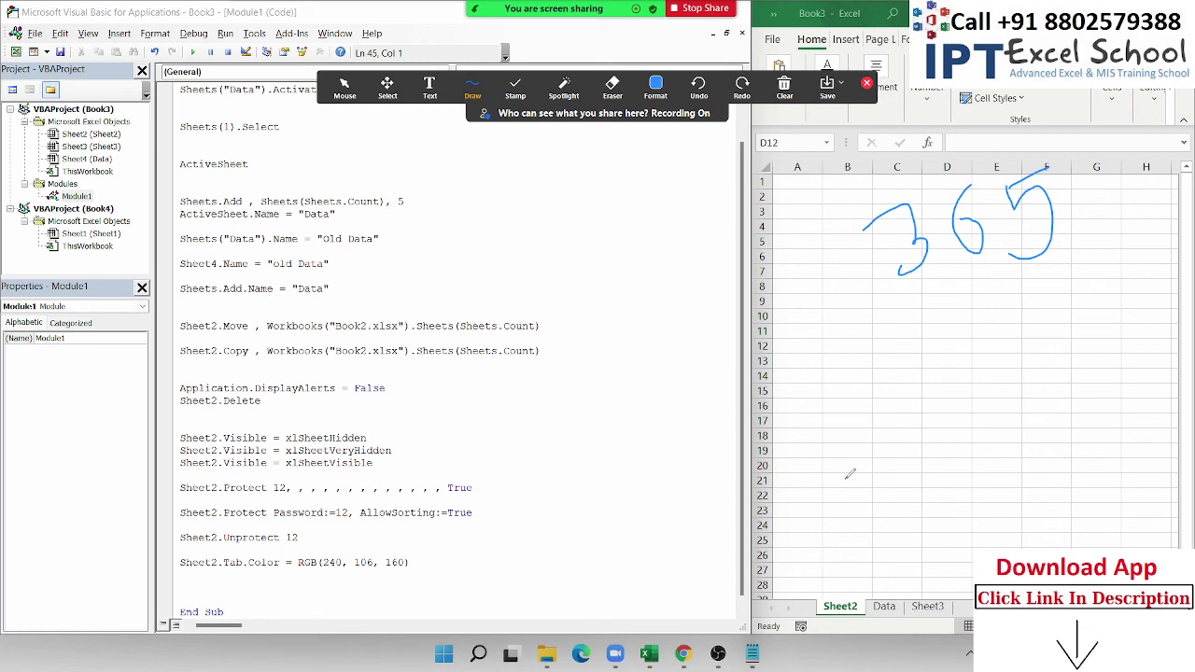
Handwrite 1.xls with range 1 – 31 underlined, then 2.xls with range 1 – 28
{"action": "mouse_move", "coordinate": [801, 297]}
{"action": "left_mouse_down"}
{"action": "mouse_move", "coordinate": [807, 336]}
{"action": "mouse_move", "coordinate": [853, 315]}
{"action": "mouse_move", "coordinate": [909, 346]}
{"action": "mouse_move", "coordinate": [978, 320]}
{"action": "mouse_move", "coordinate": [1058, 326]}
{"action": "mouse_move", "coordinate": [1018, 371]}
{"action": "left_mouse_up"}
{"action": "left_click_drag", "start_coordinate": [1085, 291], "coordinate": [1090, 351]}
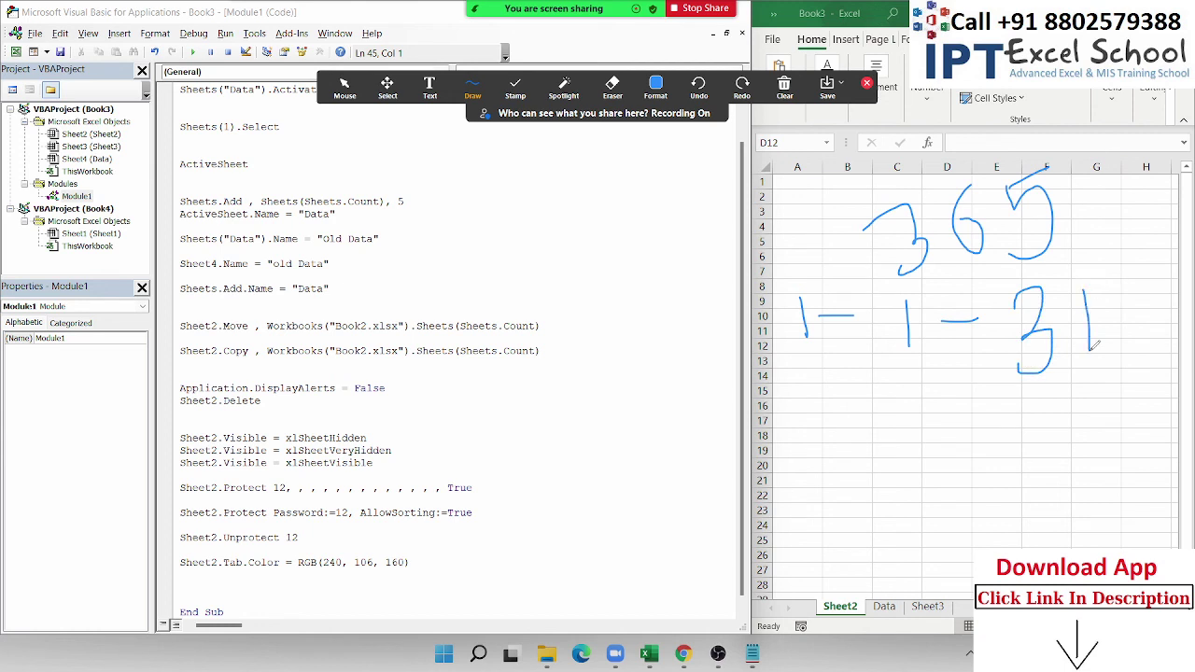
{"action": "left_click_drag", "start_coordinate": [906, 391], "coordinate": [1077, 373]}
{"action": "mouse_move", "coordinate": [814, 432]}
{"action": "left_mouse_down"}
{"action": "mouse_move", "coordinate": [790, 464]}
{"action": "mouse_move", "coordinate": [823, 473]}
{"action": "left_mouse_up"}
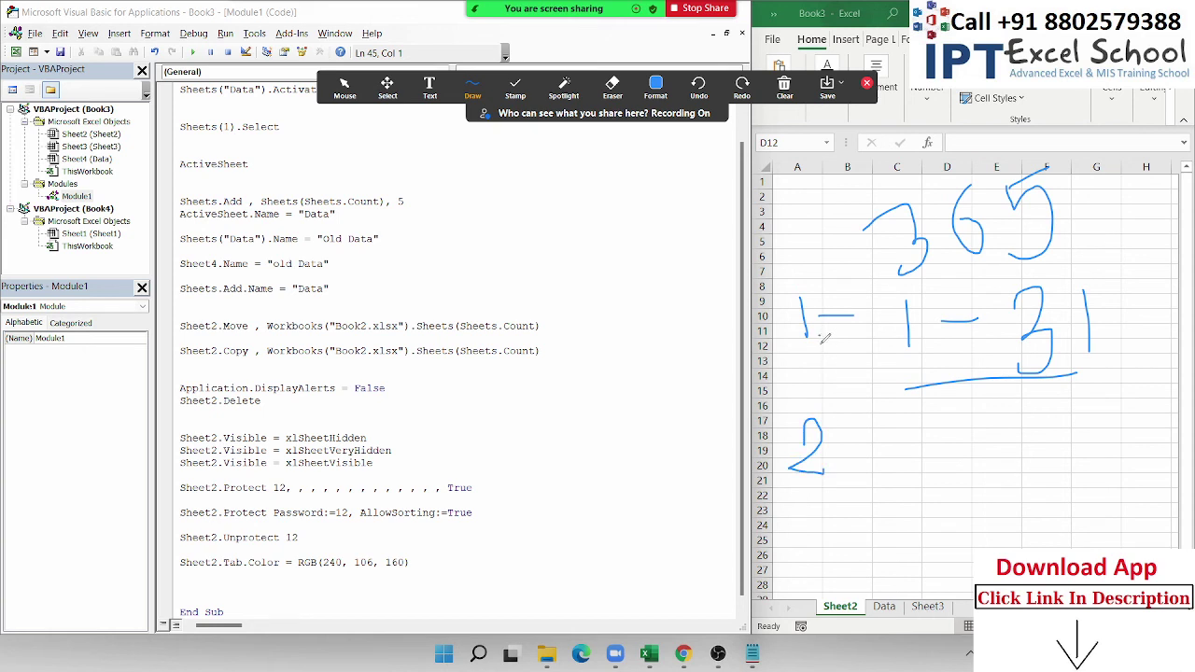
{"action": "mouse_move", "coordinate": [819, 335]}
{"action": "left_mouse_down"}
{"action": "mouse_move", "coordinate": [823, 359]}
{"action": "mouse_move", "coordinate": [861, 359]}
{"action": "left_mouse_up"}
{"action": "left_click", "coordinate": [836, 458]}
{"action": "mouse_move", "coordinate": [865, 444]}
{"action": "left_mouse_down"}
{"action": "mouse_move", "coordinate": [855, 458]}
{"action": "mouse_move", "coordinate": [936, 461]}
{"action": "mouse_move", "coordinate": [1004, 435]}
{"action": "mouse_move", "coordinate": [1039, 467]}
{"action": "left_mouse_up"}
{"action": "left_click_drag", "start_coordinate": [1050, 422], "coordinate": [1055, 417]}
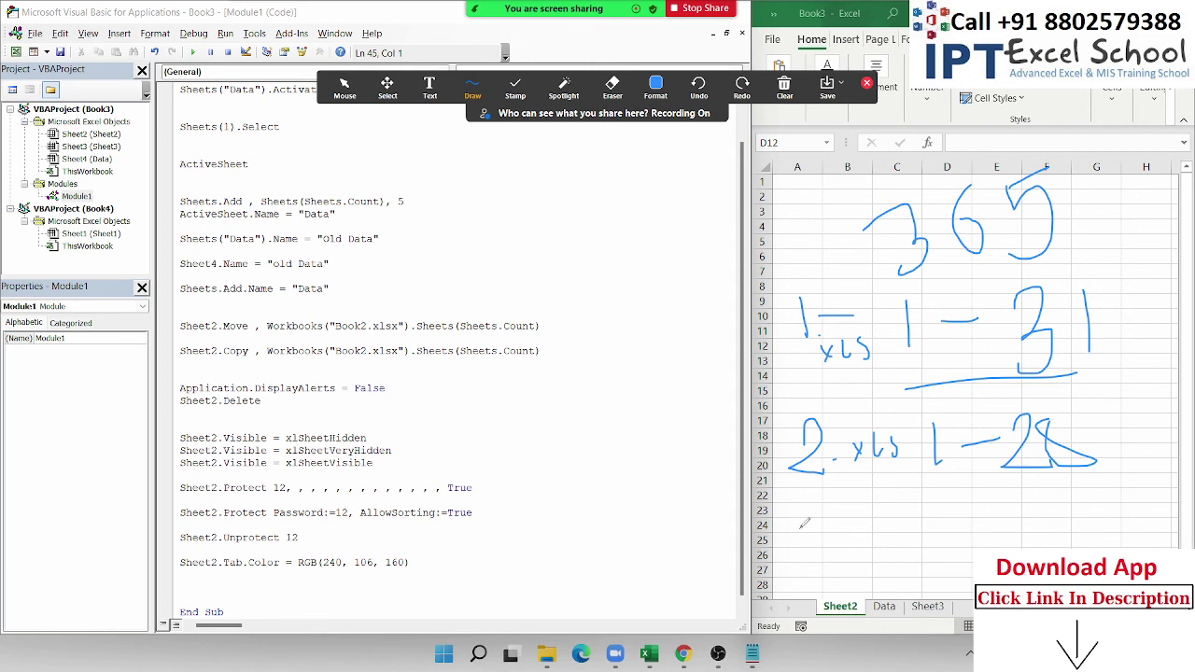
Handwrite 3.xls with range 1 – 31, then close the annotation tools and return to Excel
{"action": "mouse_move", "coordinate": [780, 534]}
{"action": "left_mouse_down"}
{"action": "mouse_move", "coordinate": [823, 504]}
{"action": "mouse_move", "coordinate": [800, 564]}
{"action": "left_mouse_up"}
{"action": "mouse_move", "coordinate": [865, 547]}
{"action": "left_mouse_down"}
{"action": "mouse_move", "coordinate": [898, 542]}
{"action": "mouse_move", "coordinate": [882, 560]}
{"action": "mouse_move", "coordinate": [915, 547]}
{"action": "mouse_move", "coordinate": [925, 561]}
{"action": "left_mouse_up"}
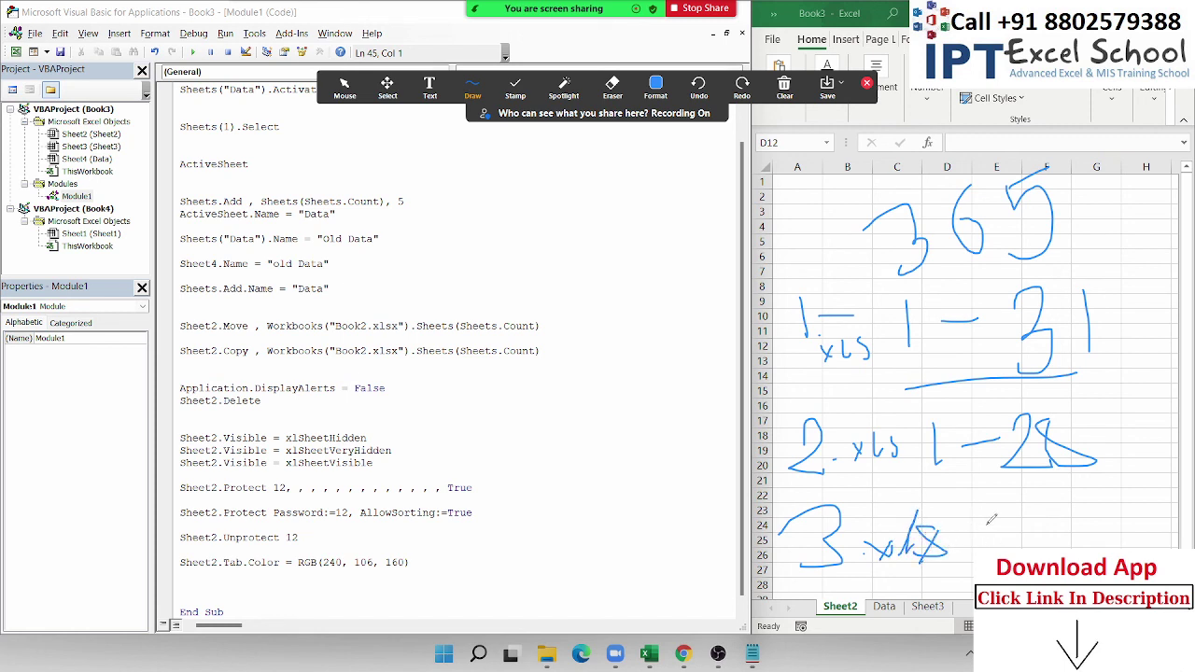
{"action": "mouse_move", "coordinate": [974, 513]}
{"action": "left_mouse_down"}
{"action": "mouse_move", "coordinate": [971, 546]}
{"action": "mouse_move", "coordinate": [1037, 520]}
{"action": "mouse_move", "coordinate": [1062, 539]}
{"action": "left_mouse_up"}
{"action": "left_click_drag", "start_coordinate": [1098, 497], "coordinate": [1102, 539]}
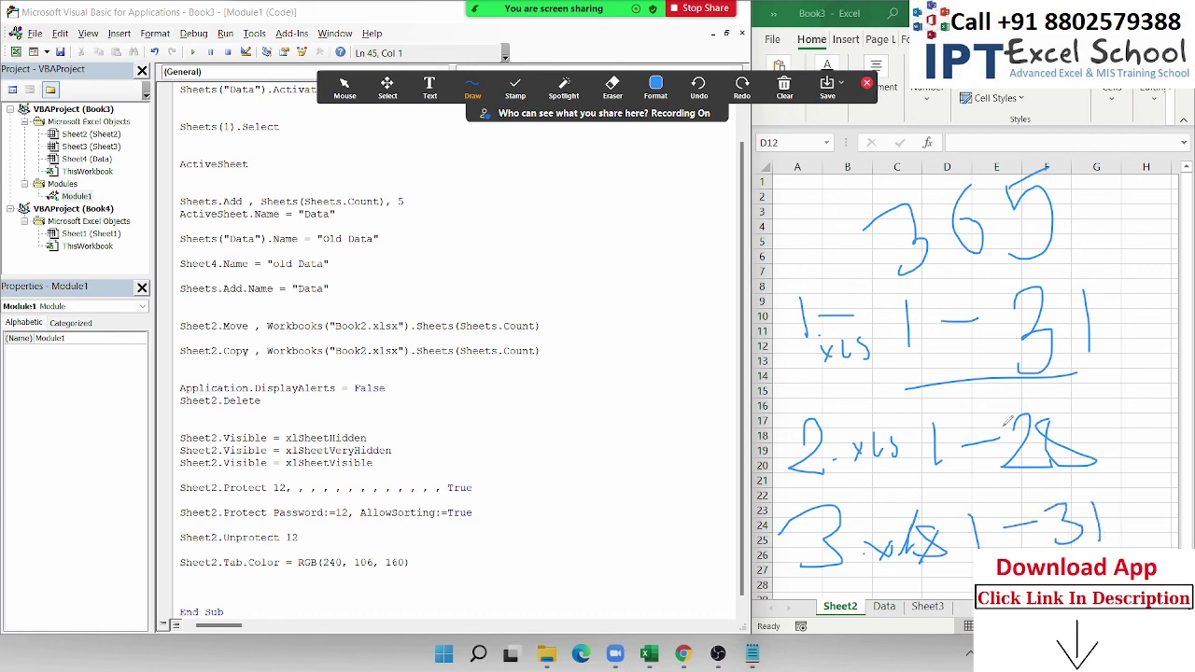
{"action": "left_click", "coordinate": [776, 93]}
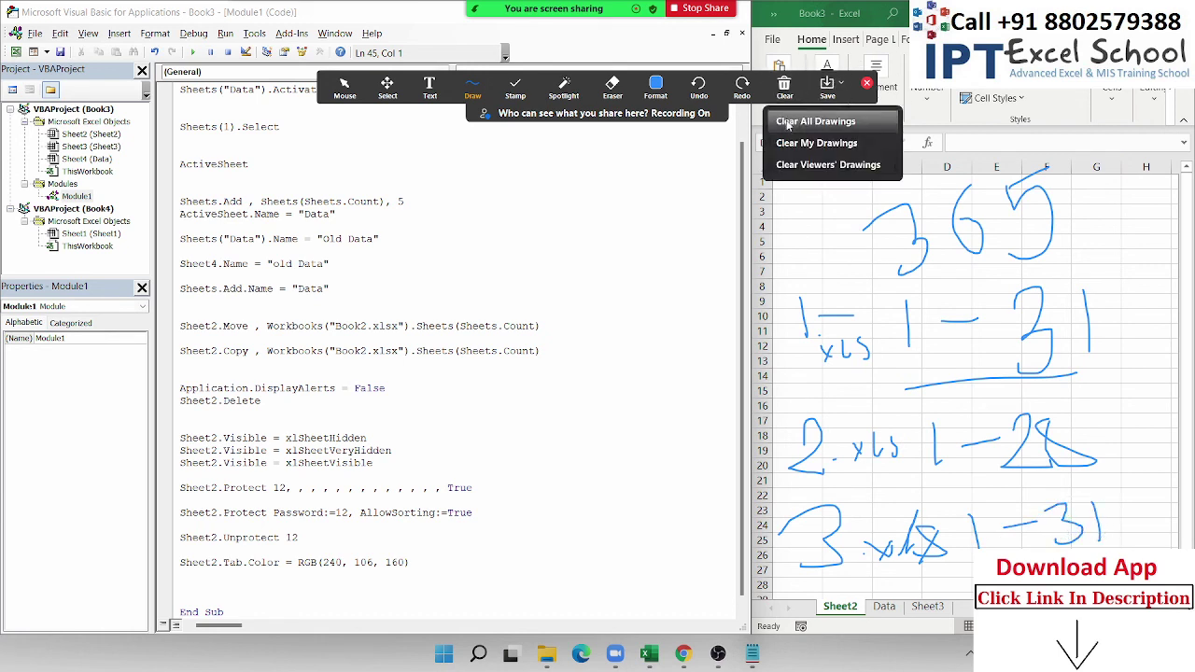
{"action": "left_click", "coordinate": [868, 85]}
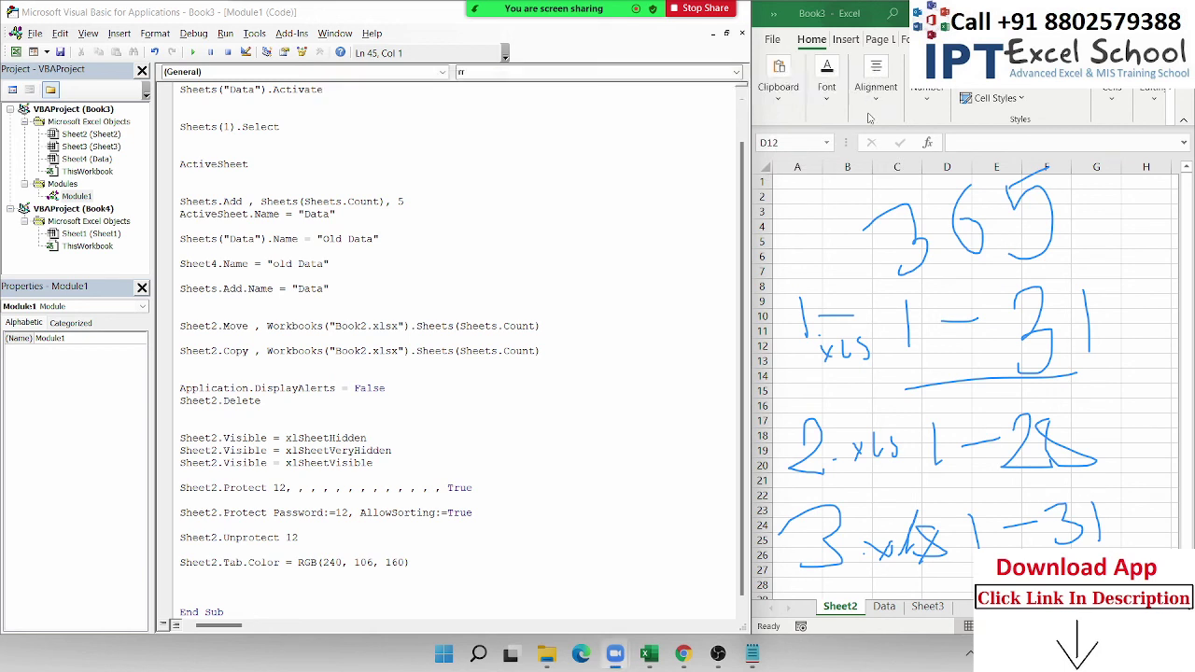
{"action": "left_click", "coordinate": [818, 348]}
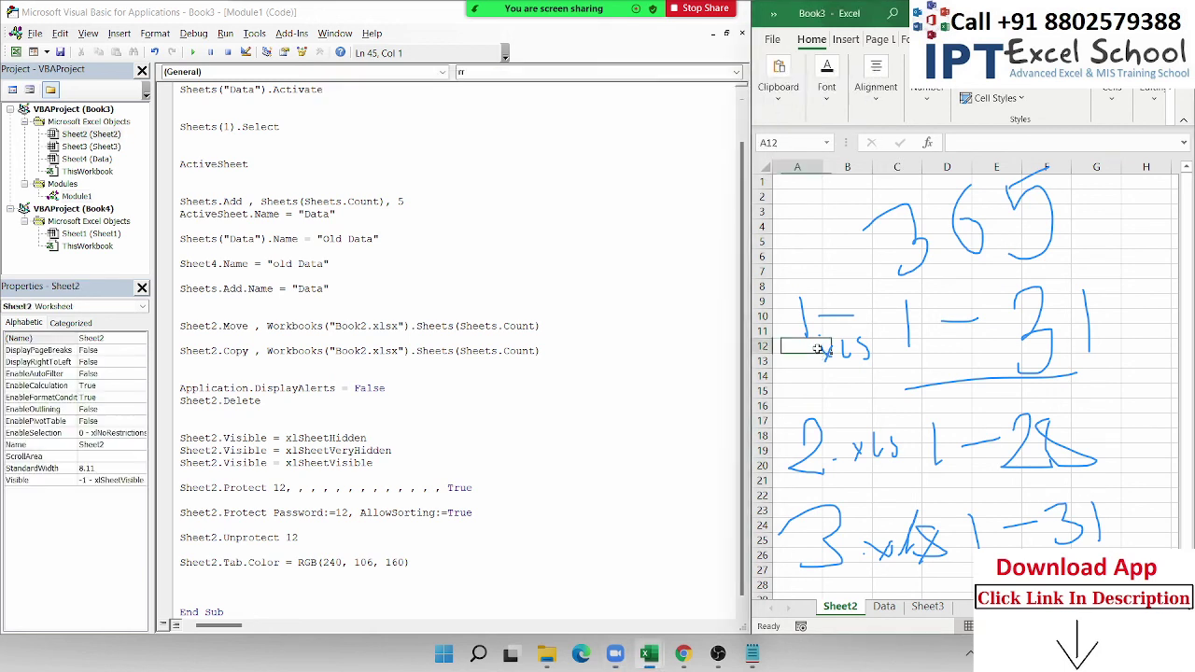
{"action": "left_click", "coordinate": [804, 184]}
{"action": "type", "text": "1"}
{"action": "key", "text": "Return"}
{"action": "type", "text": "2"}
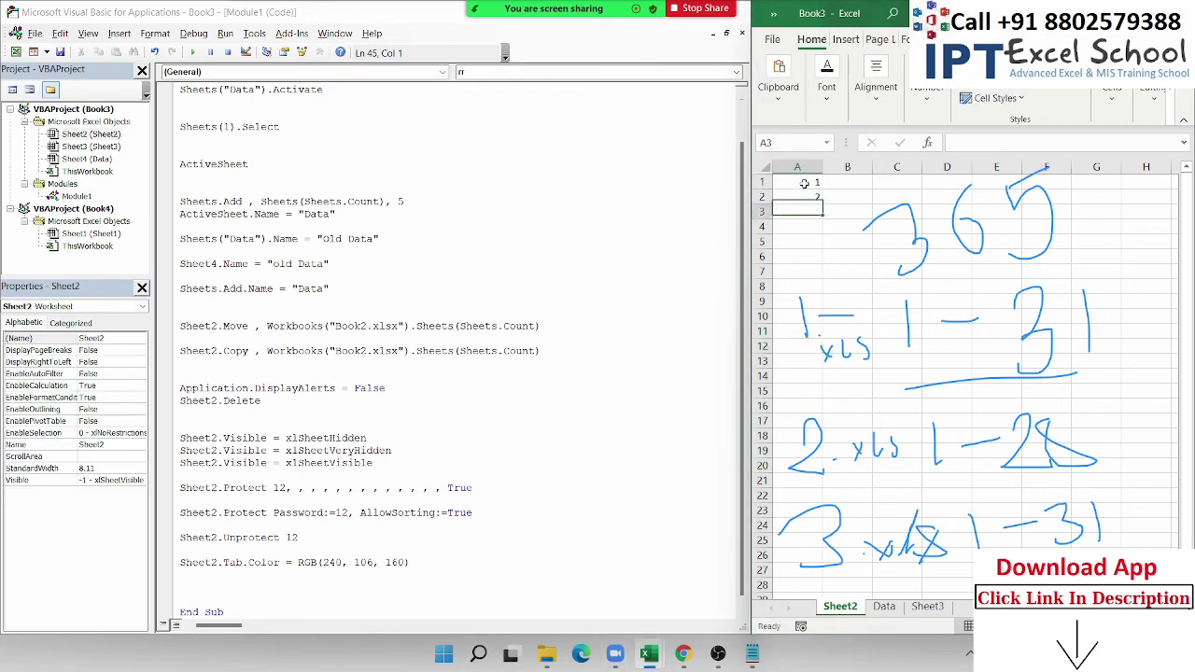
{"action": "key", "text": "Return"}
{"action": "type", "text": "3"}
{"action": "key", "text": "Return"}
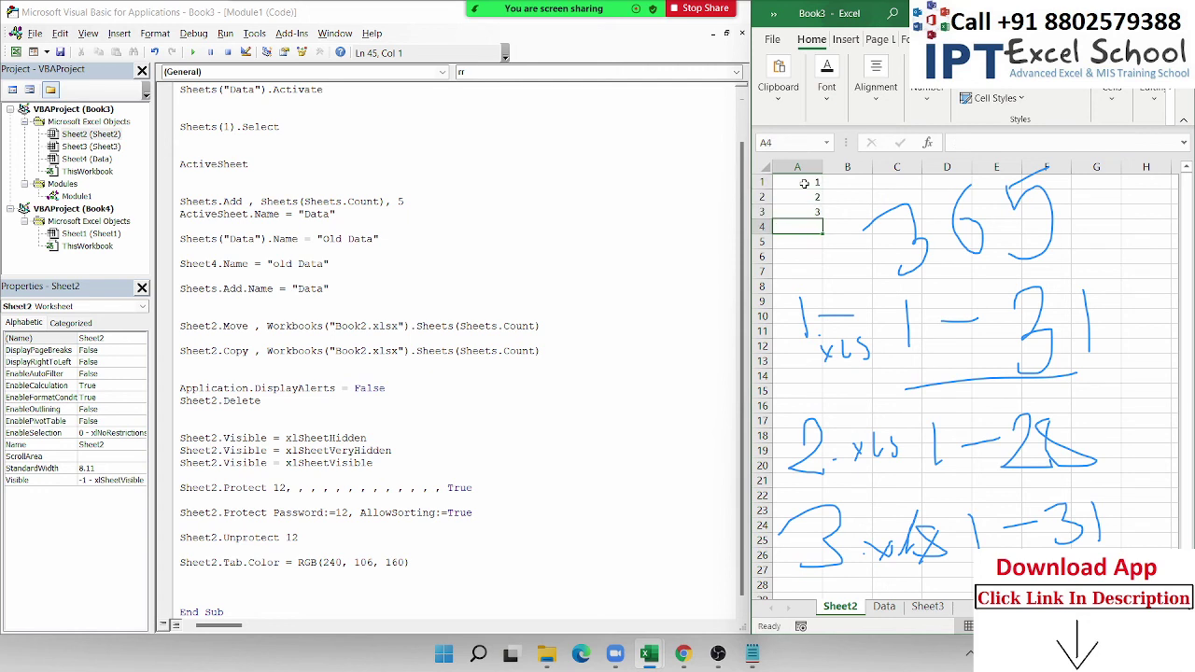
{"action": "key", "text": "Up"}
{"action": "key", "text": "Up"}
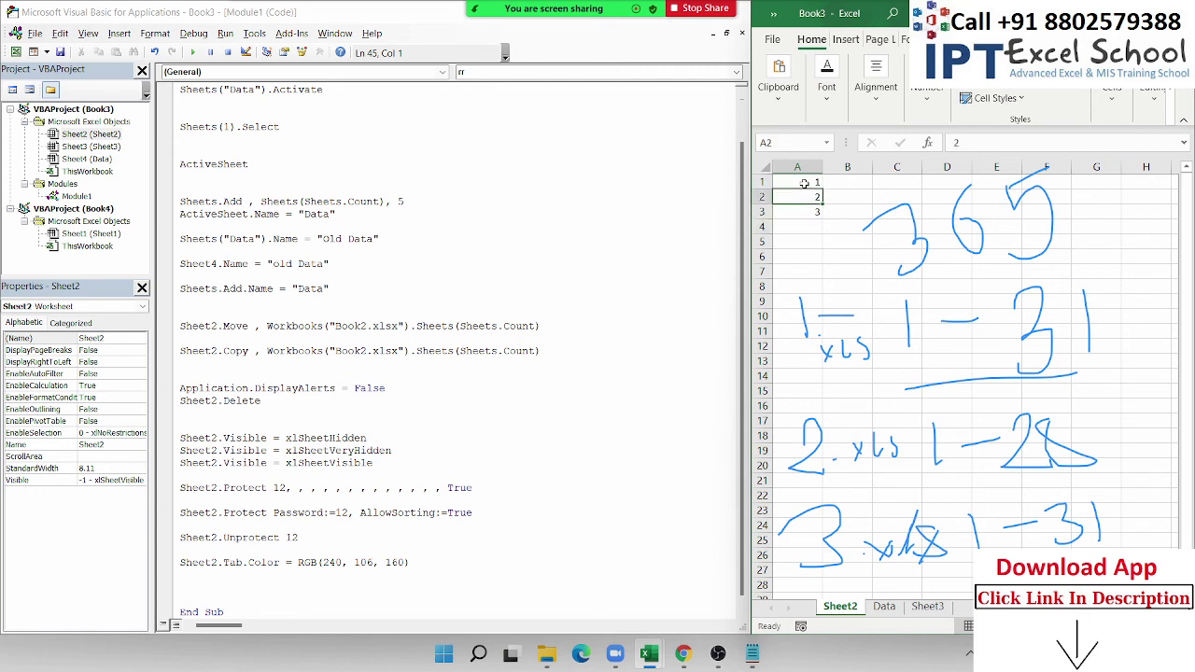
{"action": "key", "text": "Up"}
{"action": "key", "text": "shift+Down"}
{"action": "key", "text": "shift+Down"}
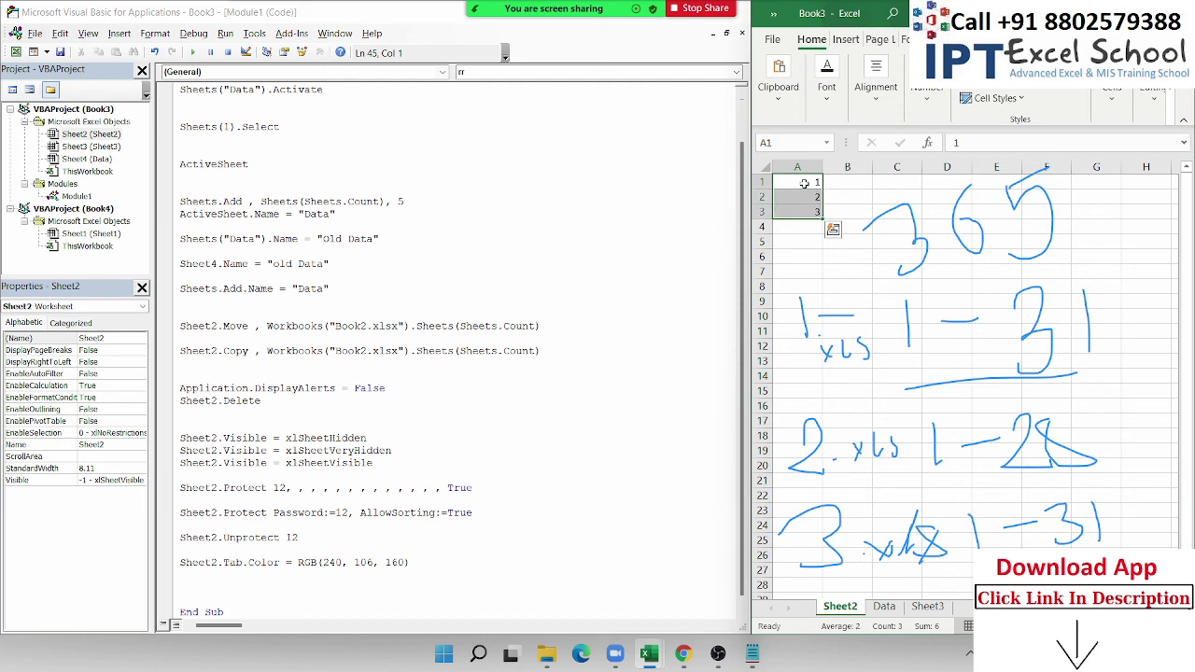
{"action": "key", "text": "Delete"}
Rename the Sheet2 tab to 1, the Data tab to 2, and the Sheet3 tab to 3
{"action": "double_click", "coordinate": [840, 607]}
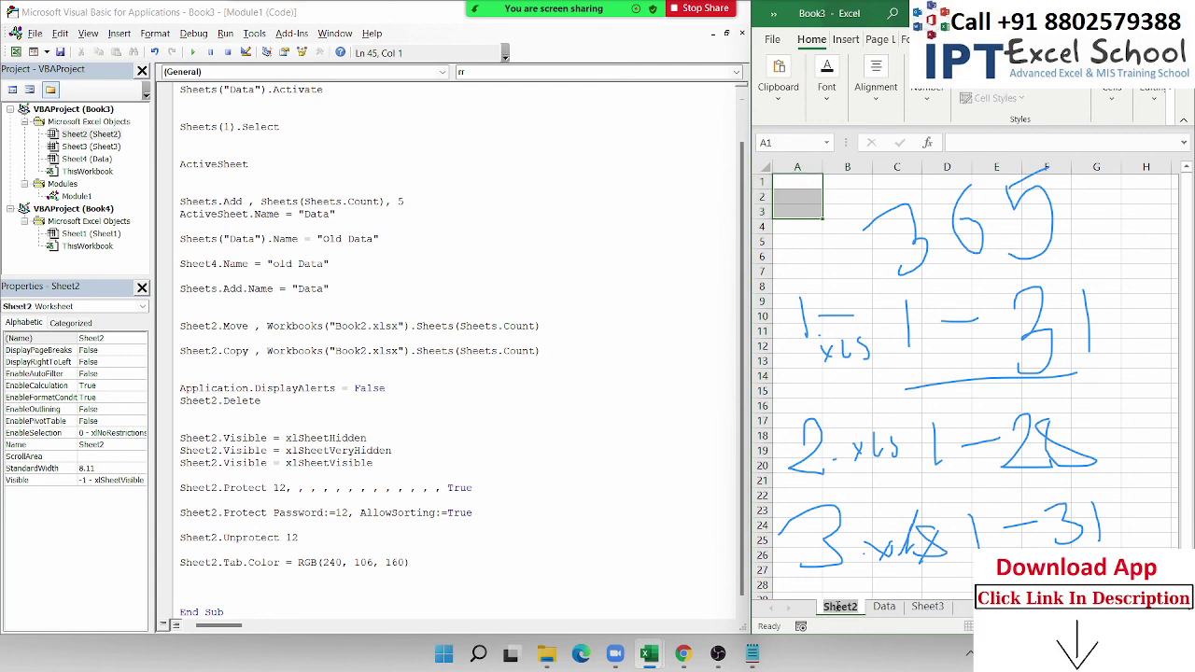
{"action": "type", "text": "1"}
{"action": "left_click", "coordinate": [856, 607]}
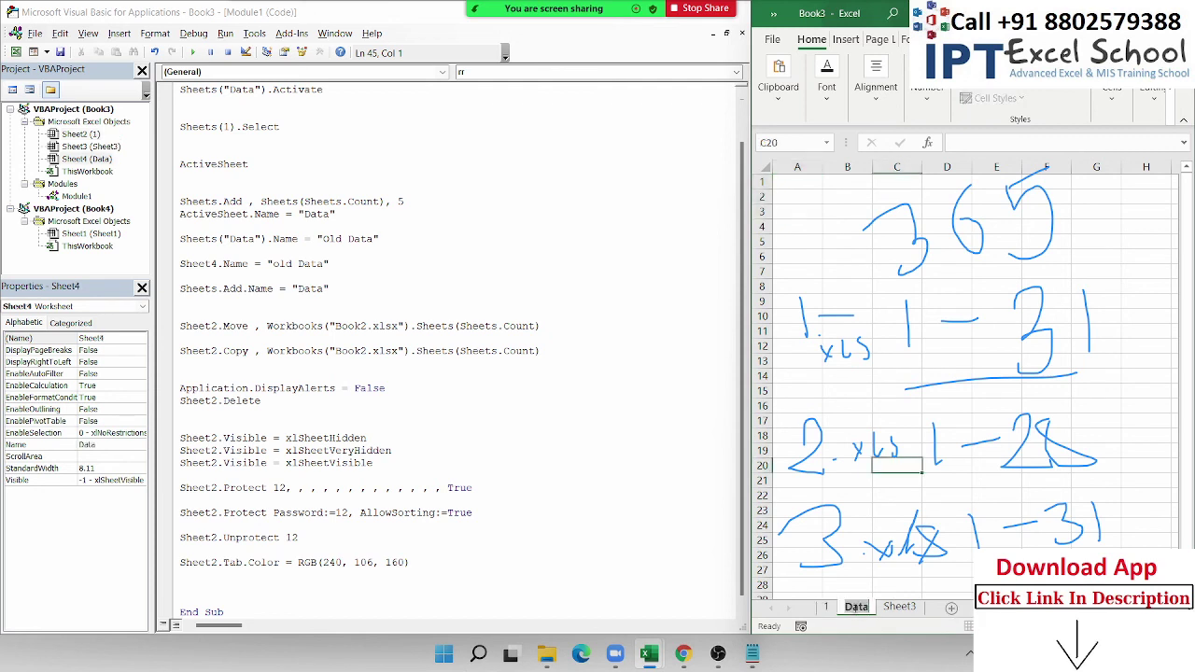
{"action": "double_click", "coordinate": [856, 607]}
{"action": "type", "text": "2"}
{"action": "left_click", "coordinate": [883, 608]}
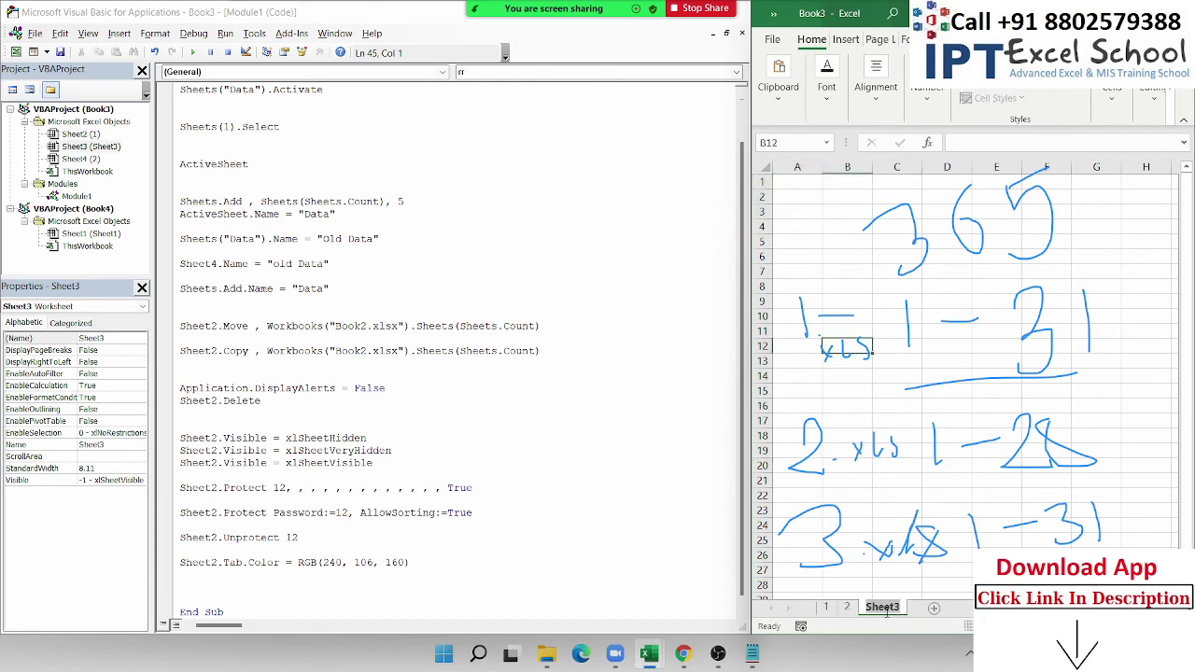
{"action": "double_click", "coordinate": [884, 608]}
{"action": "type", "text": "3"}
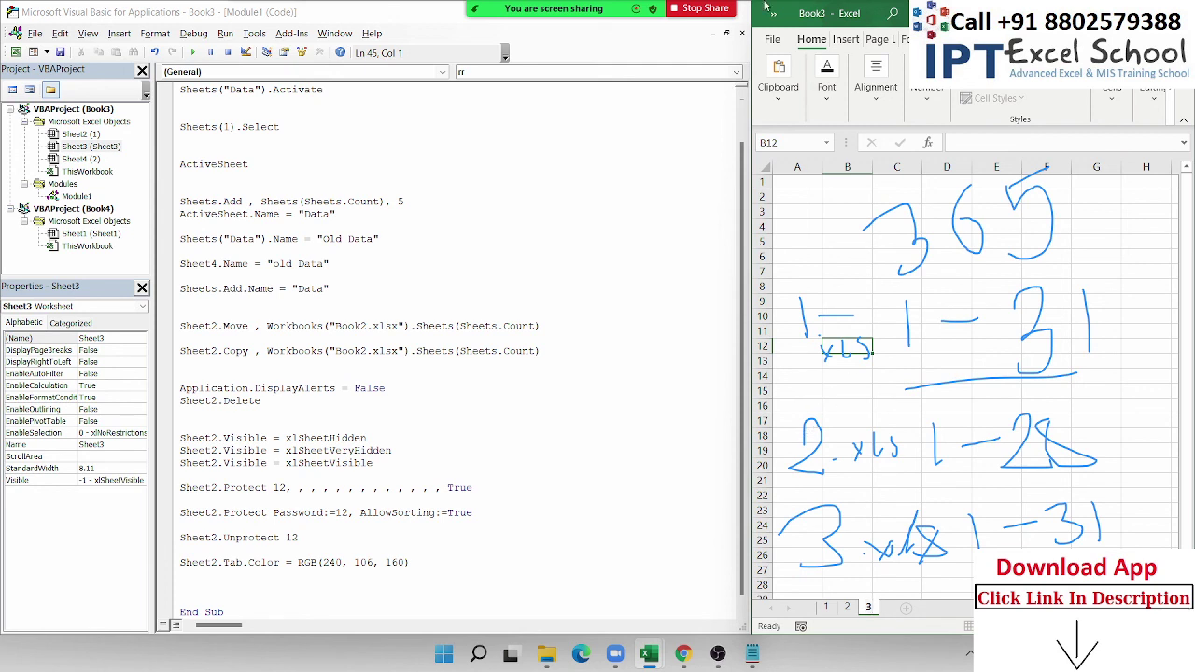
{"action": "mouse_move", "coordinate": [908, 8]}
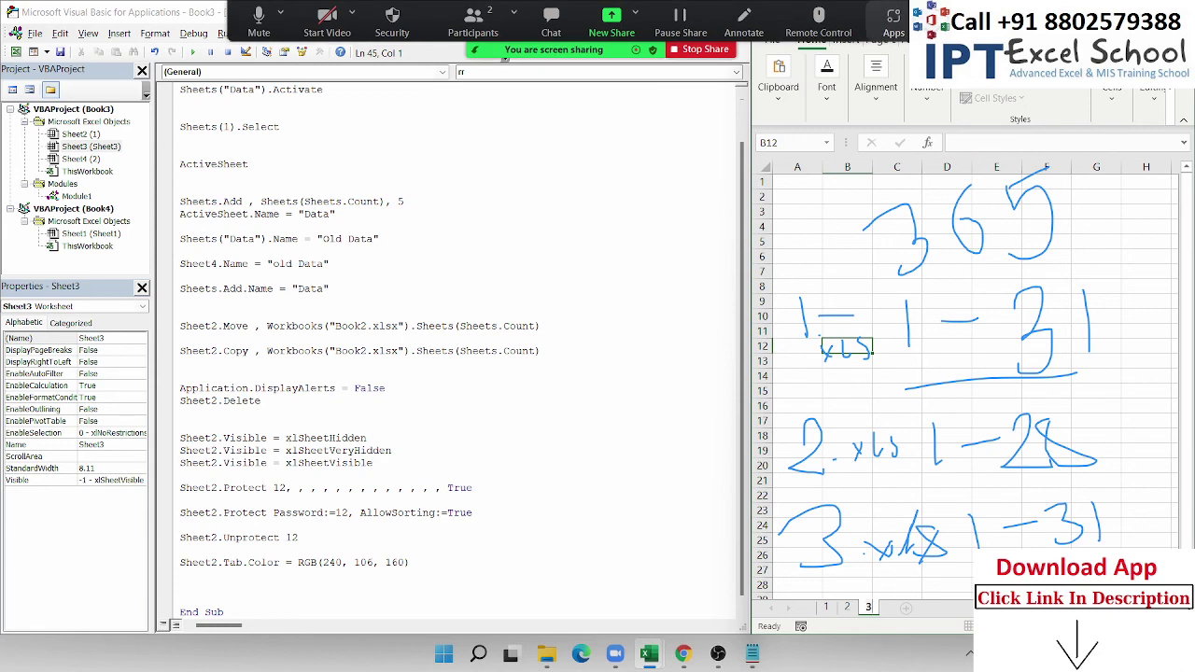